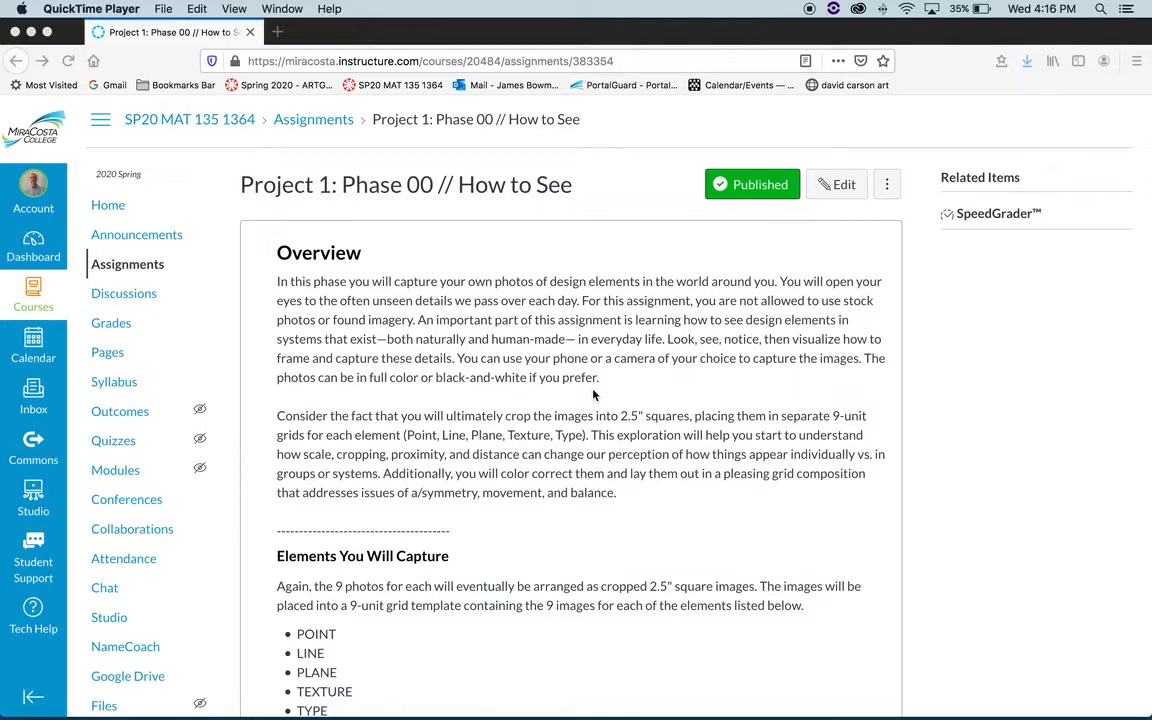
- Read through the Project 1: Phase 00 assignment, from the overview to the Phase 0 steps and folder-labelling example
scroll(593, 395, "down", 1)
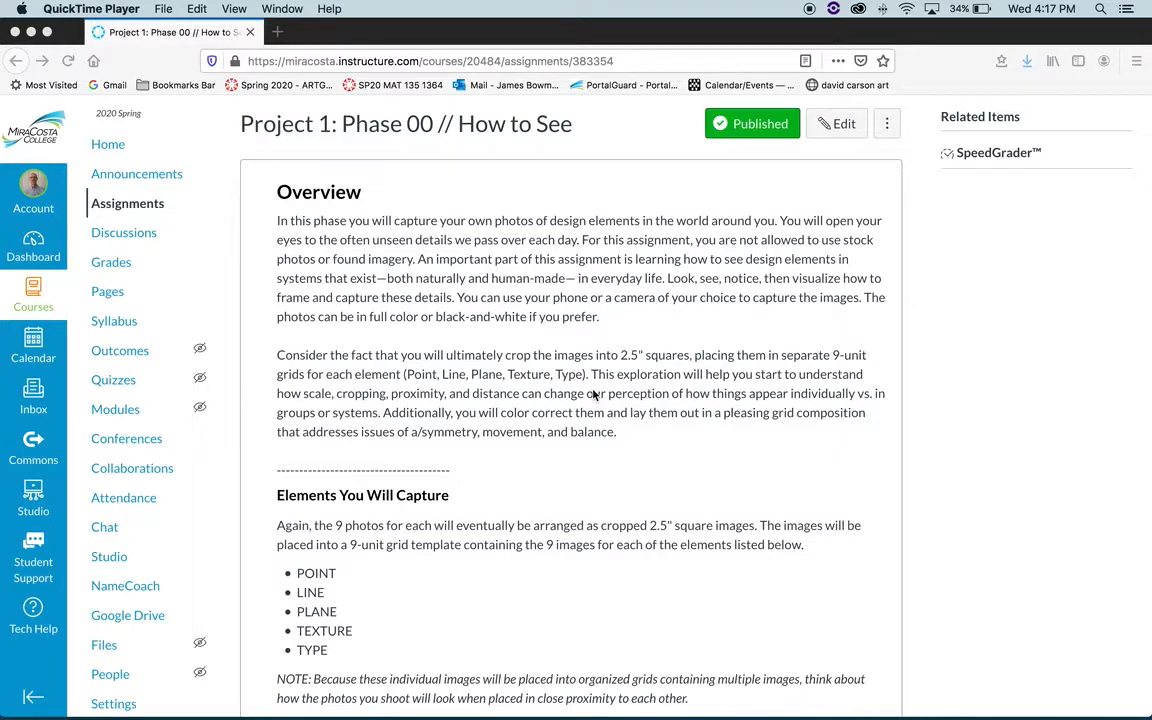
scroll(593, 396, "down", 5)
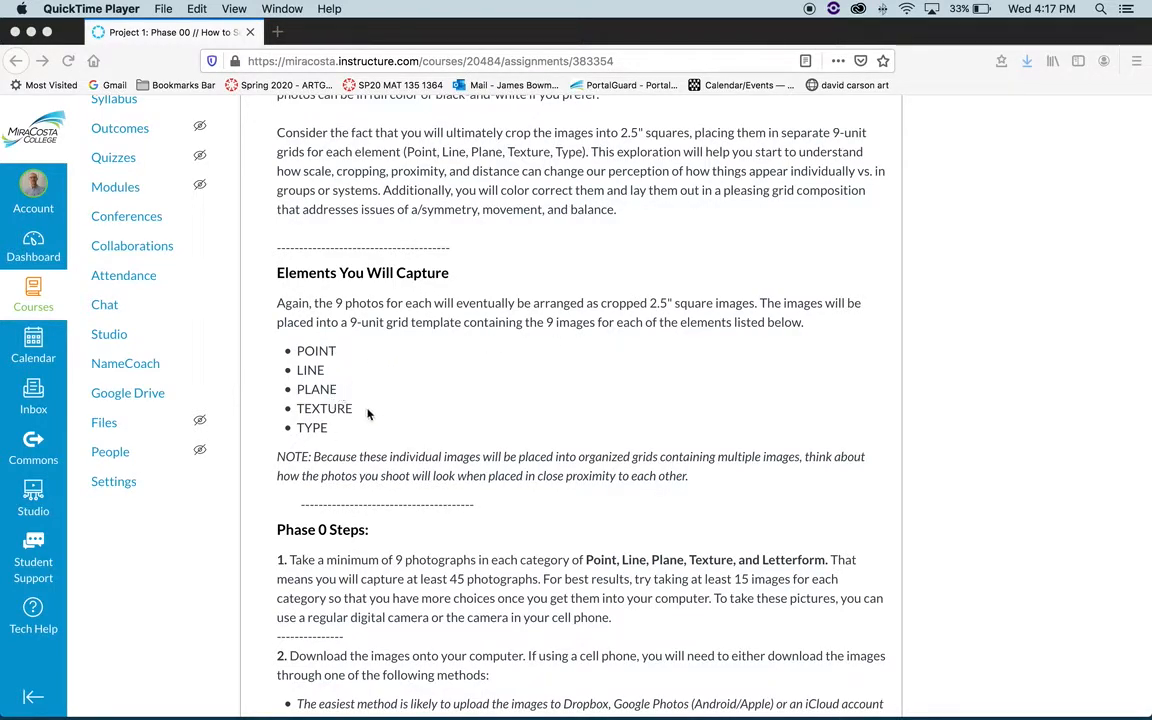
scroll(366, 414, "down", 3)
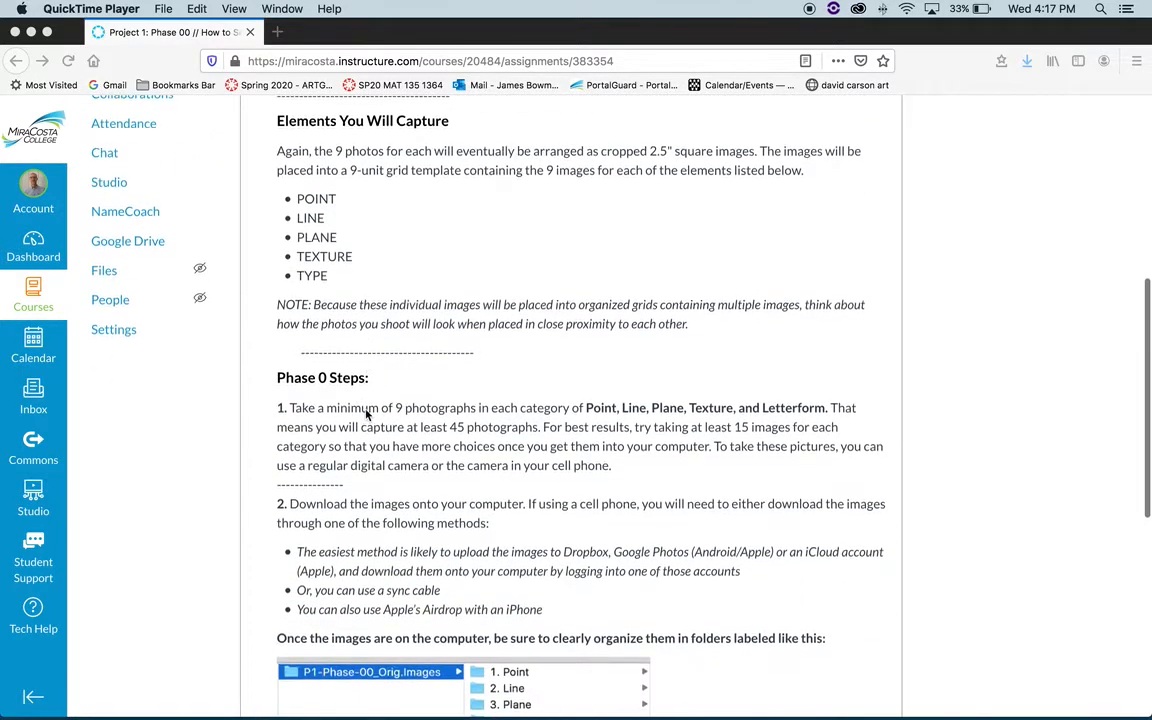
scroll(366, 414, "down", 1)
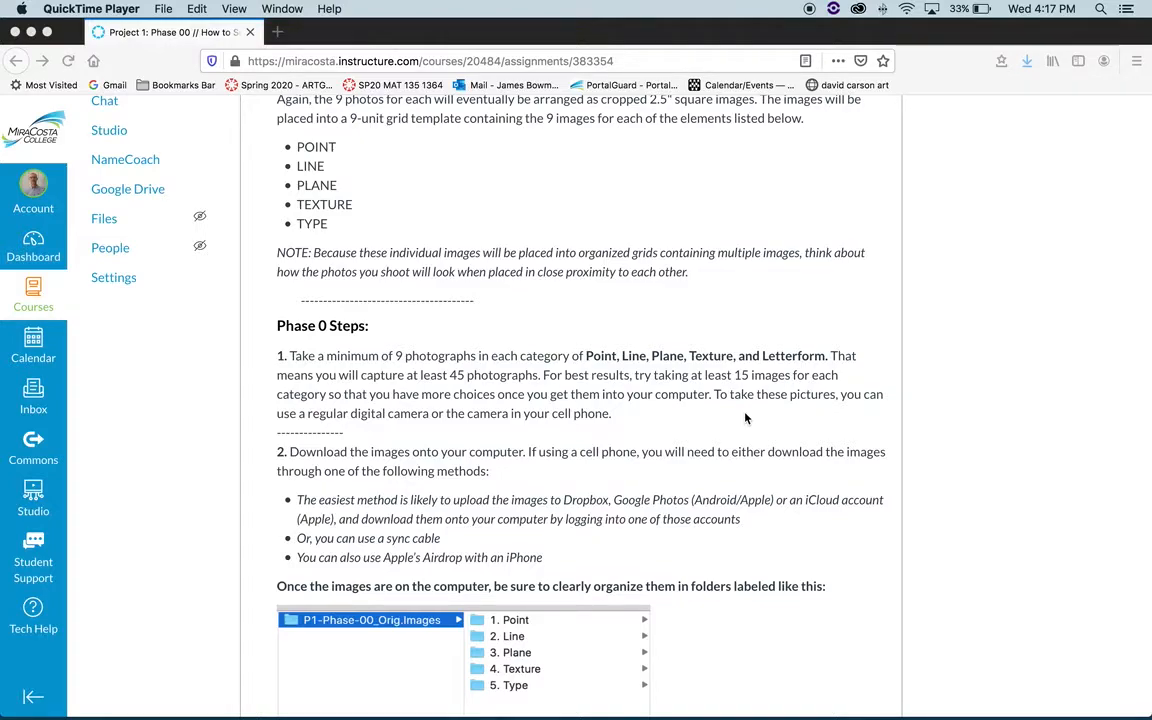
scroll(745, 418, "down", 3)
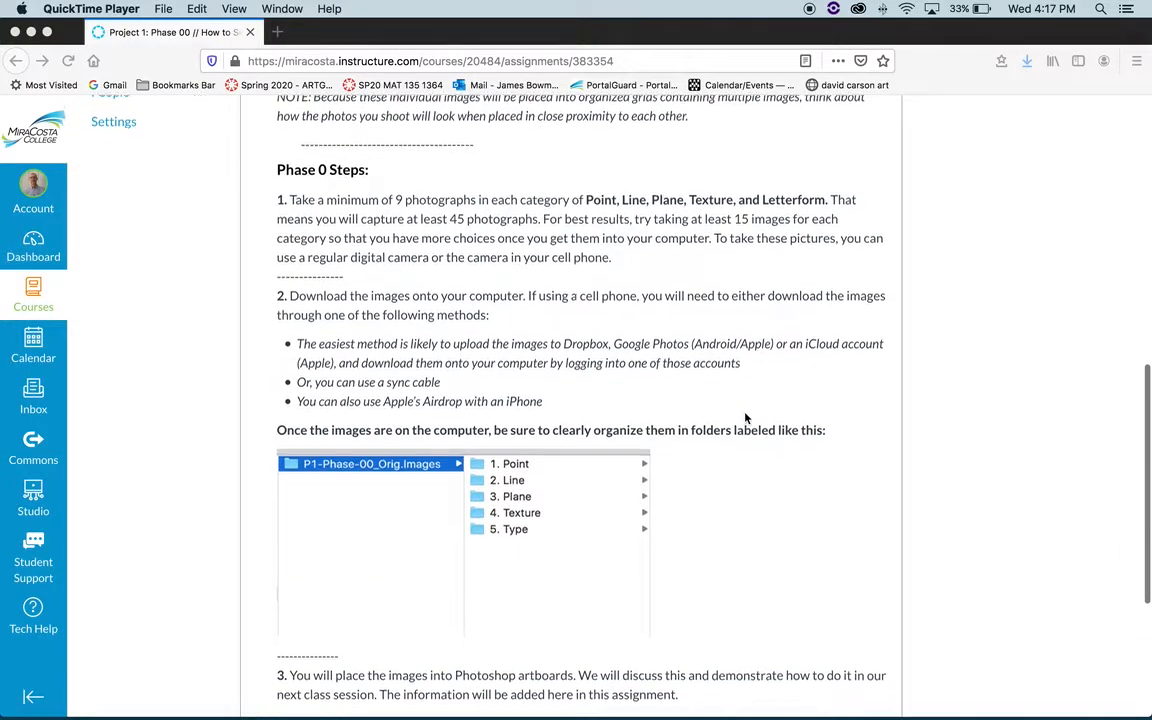
scroll(745, 418, "down", 1)
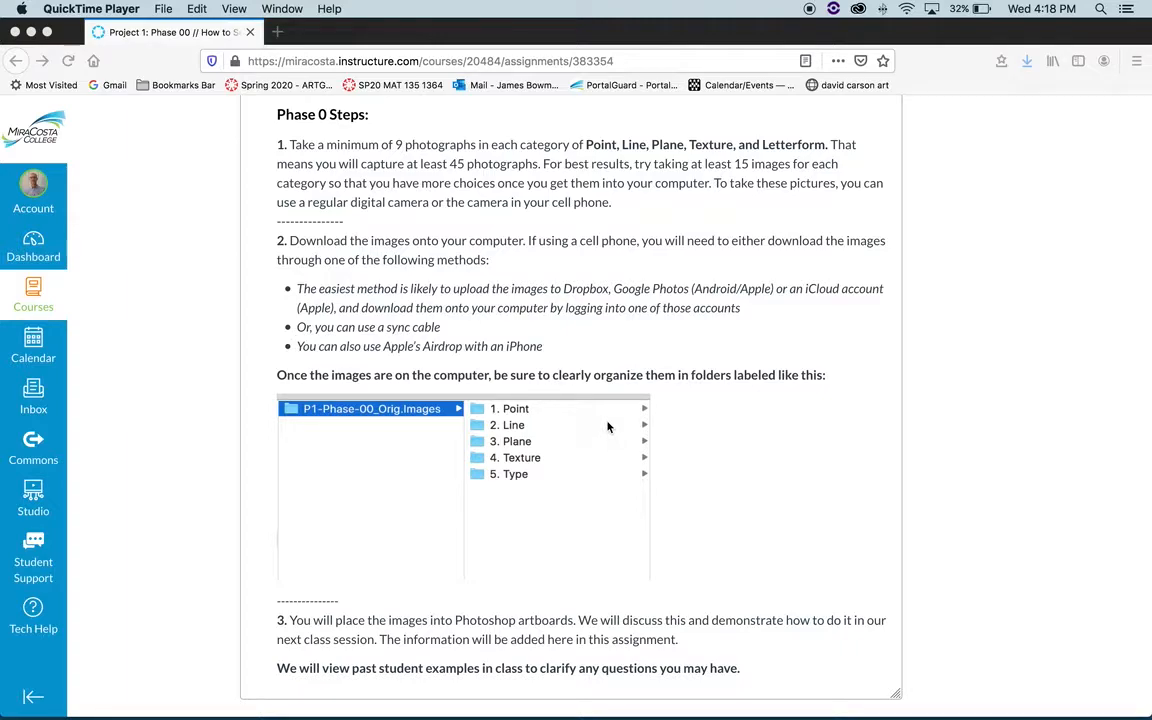
- Switch to Finder and examine the 1. Point, 2. Line and 5. Type subfolders of P1-Phase-00_Orig.Images on the Desktop
mouse_move(452, 708)
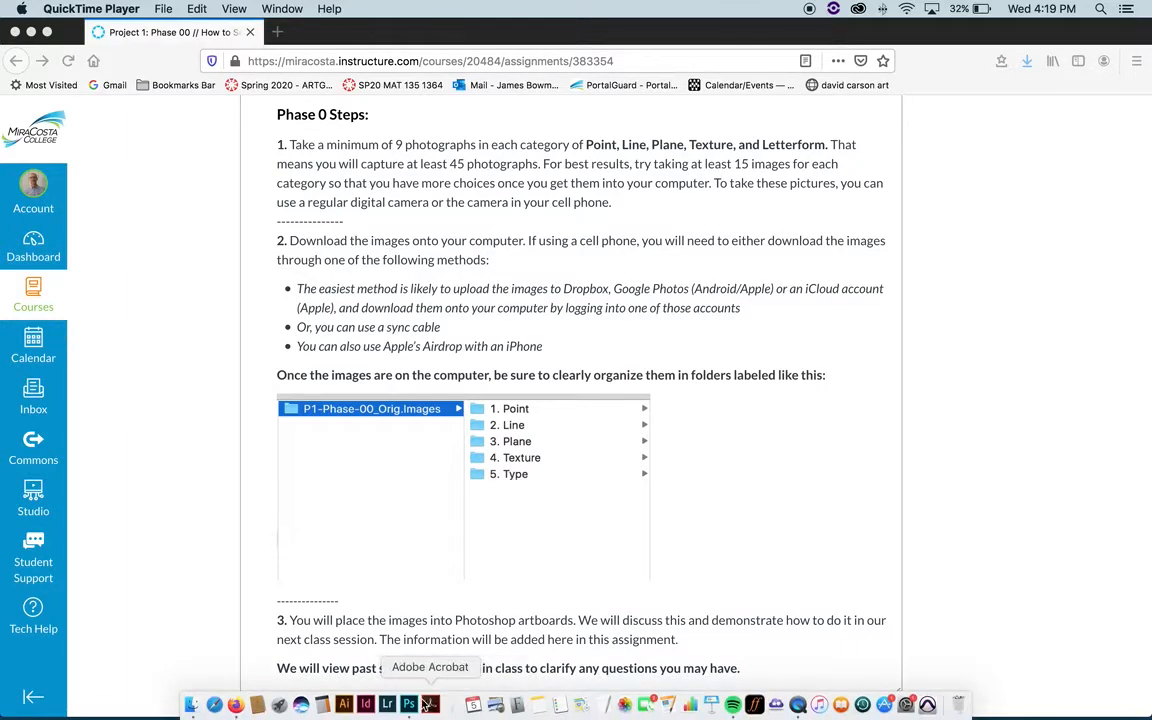
left_click(190, 705)
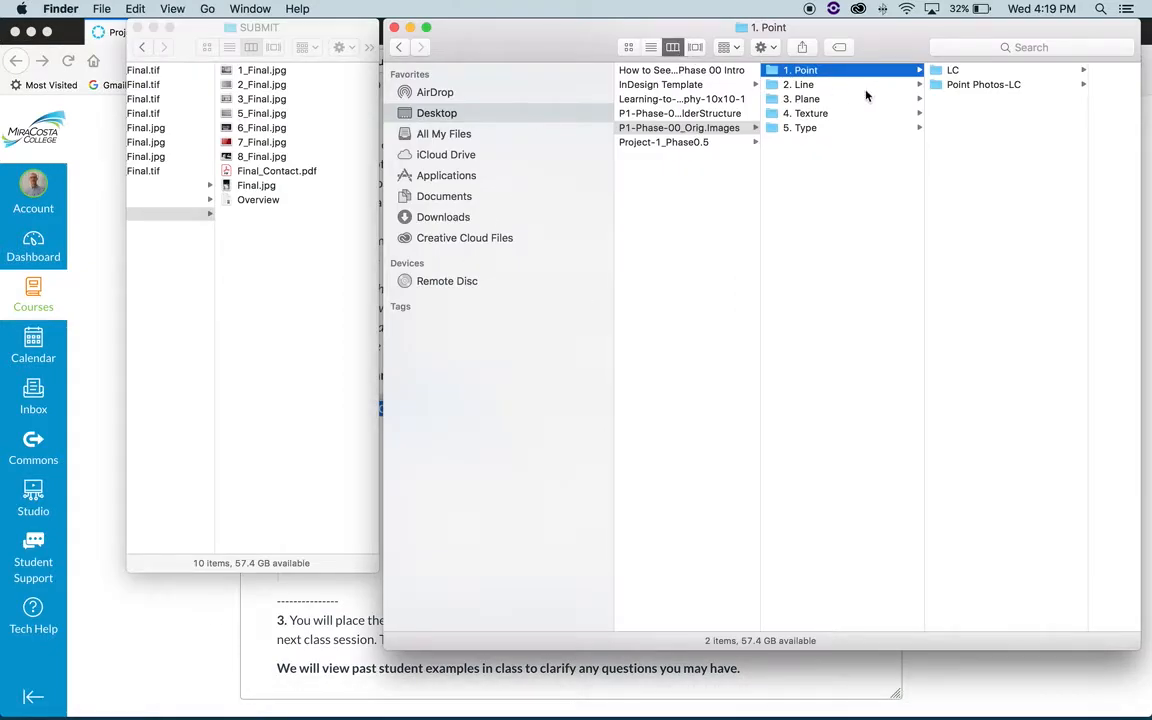
left_click(834, 128)
left_click(645, 127)
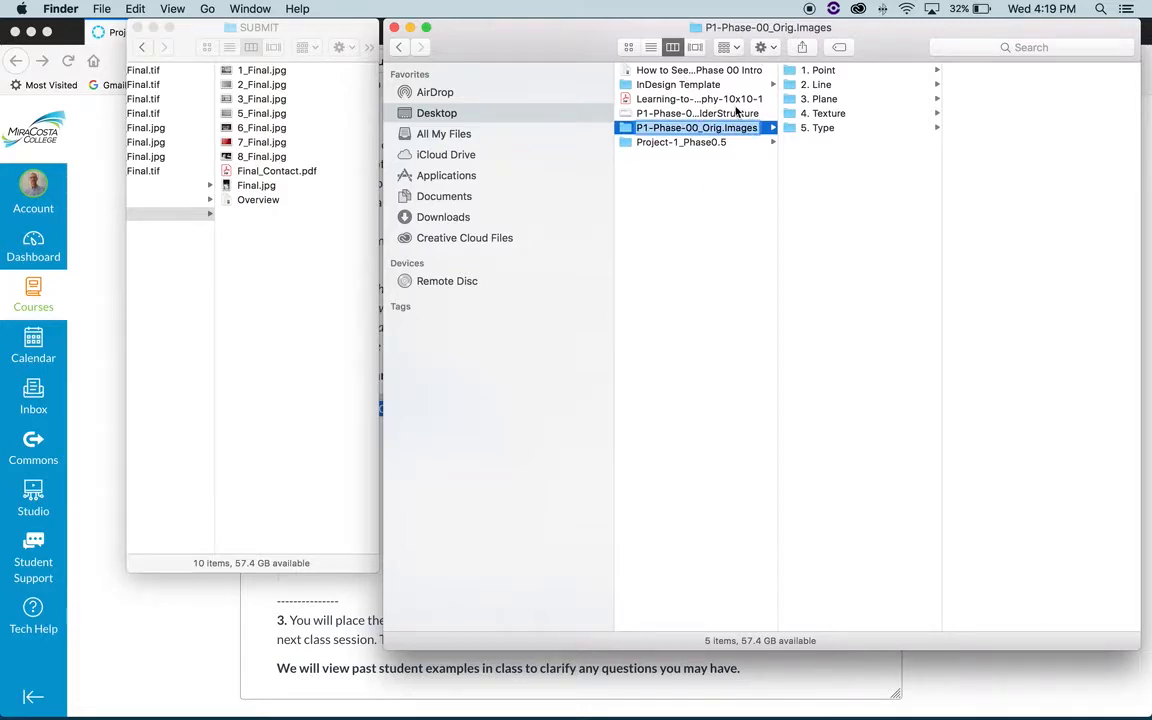
left_click(625, 131)
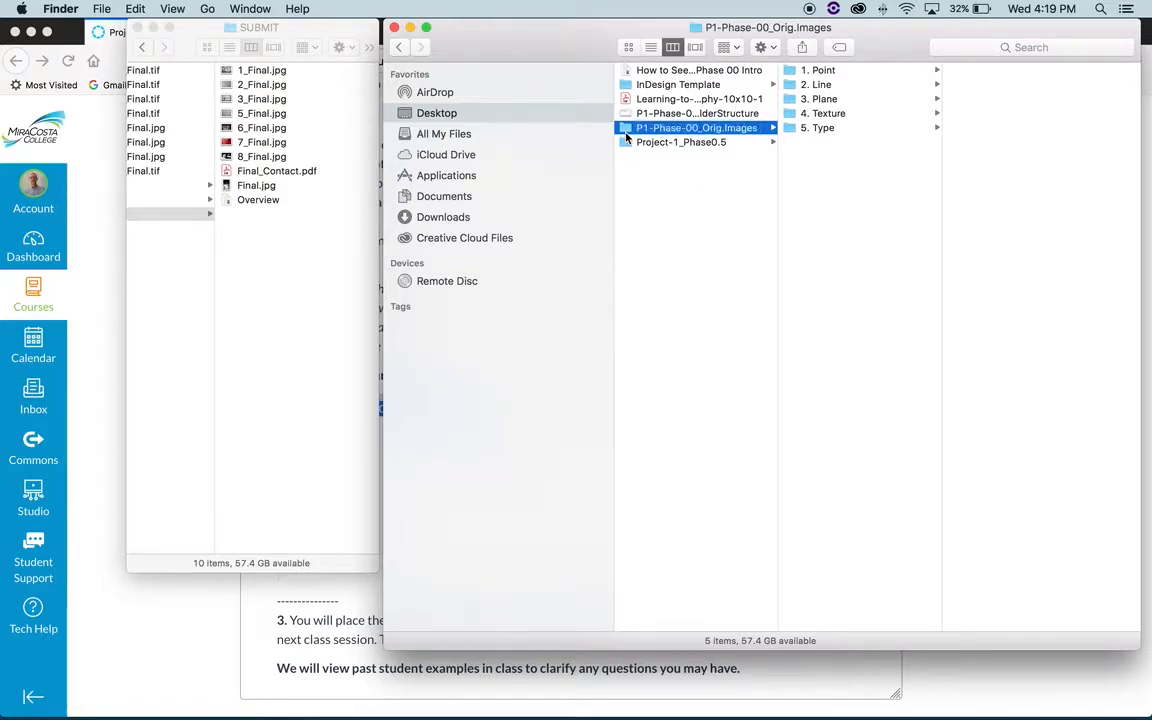
left_click(848, 72)
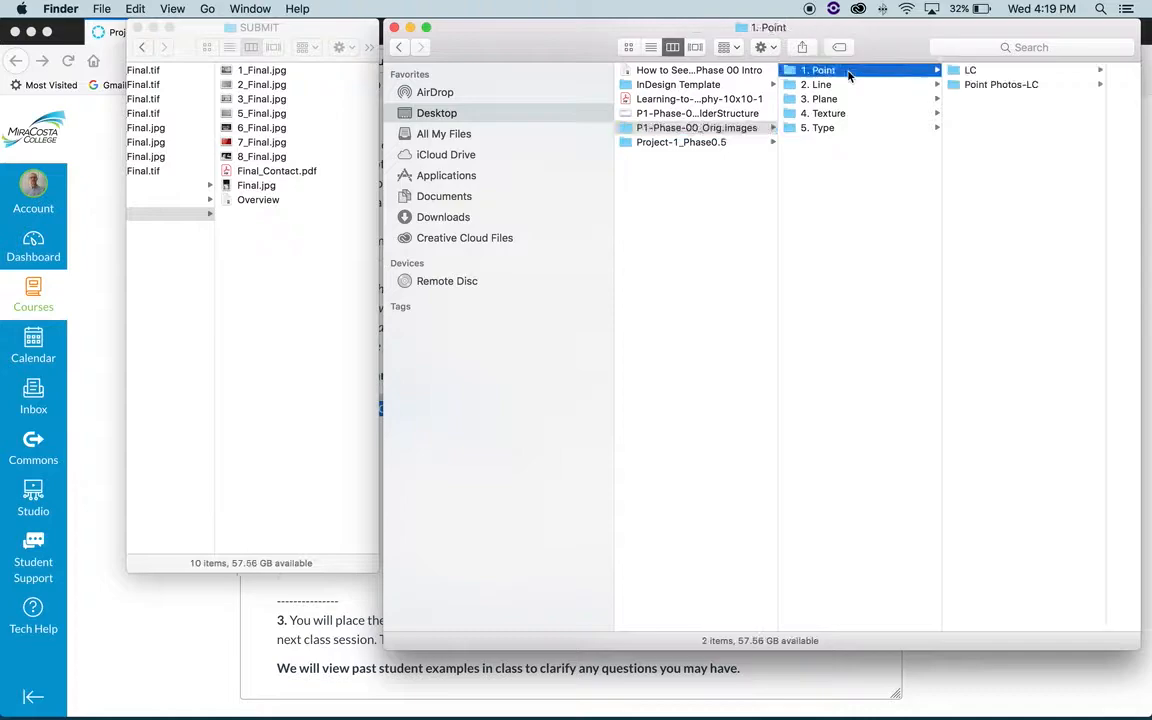
left_click(848, 85)
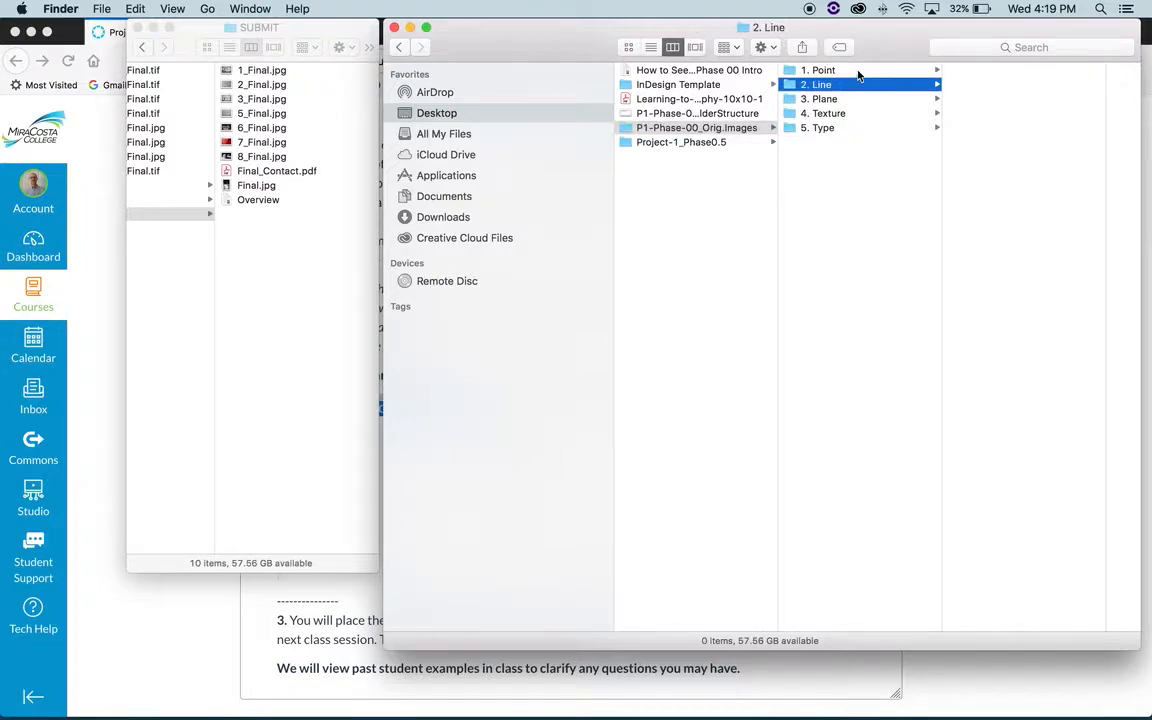
left_click(850, 128)
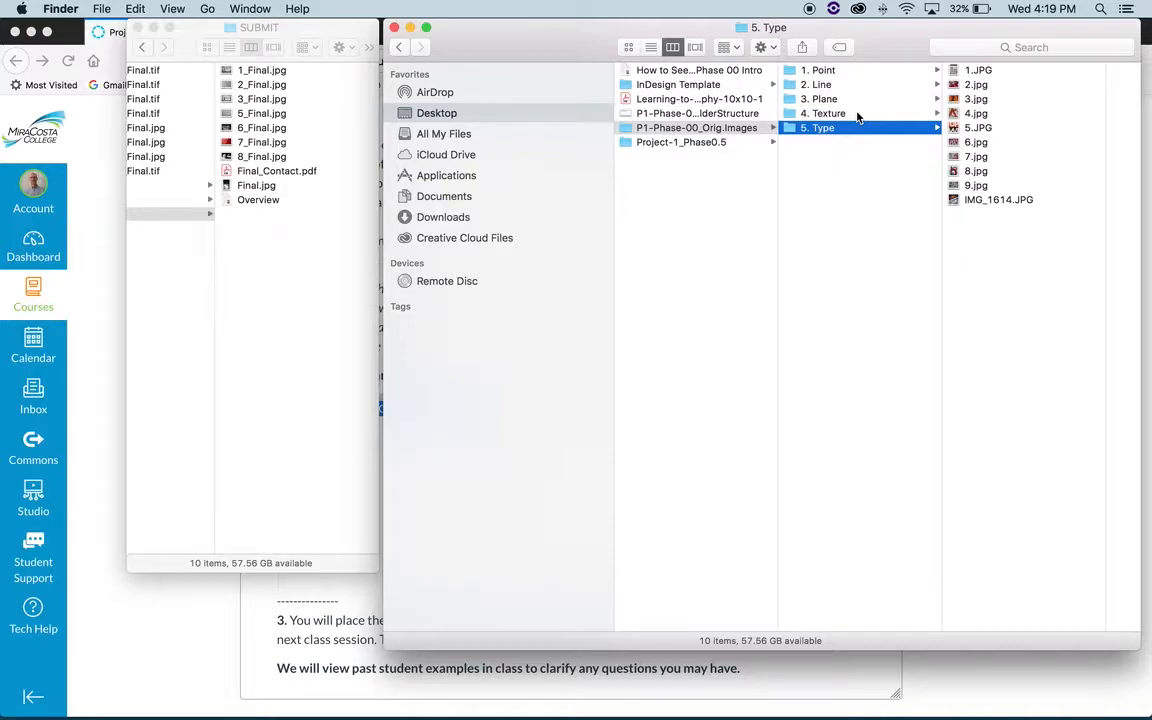
- Move IMG_1649.JPG from the 4. Texture folder into the 5. Type folder and view the destination's contents
left_click(857, 115)
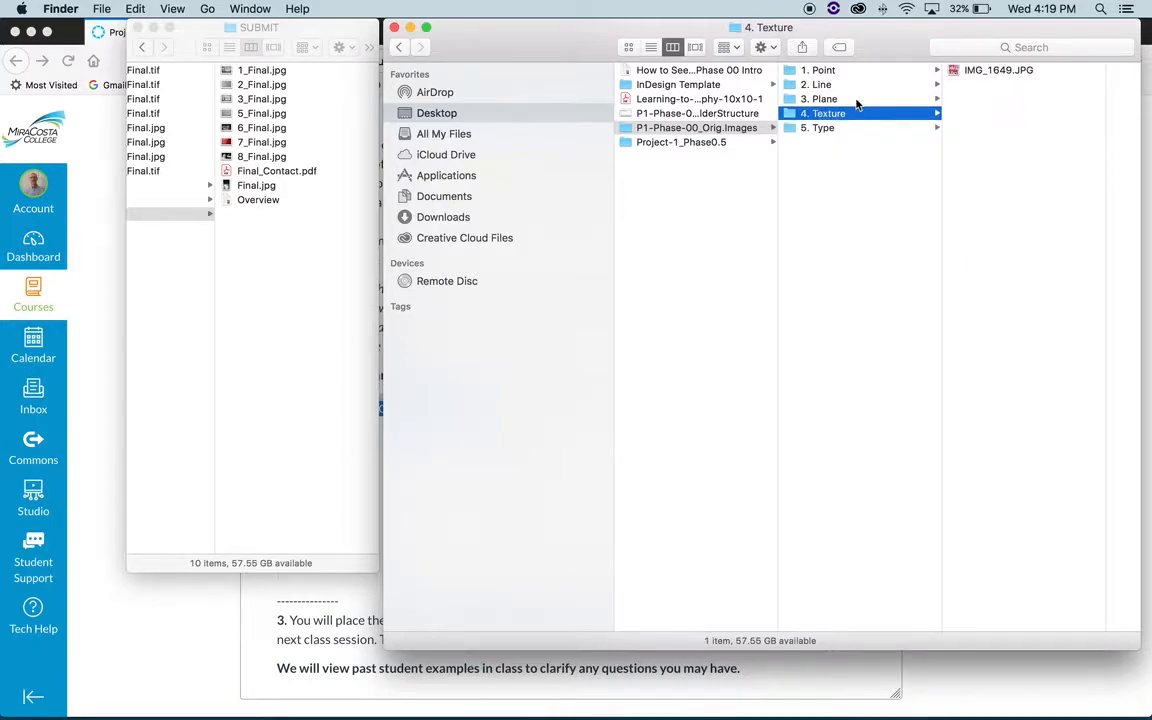
left_click_drag(956, 70, 830, 126)
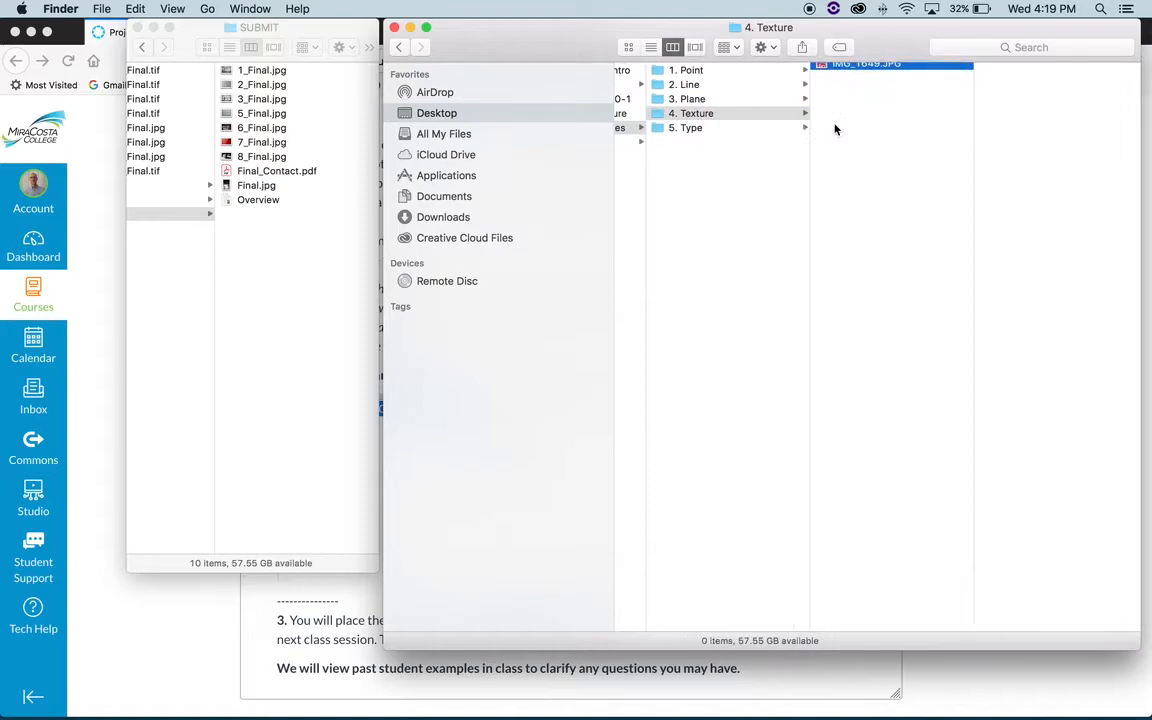
left_click(722, 129)
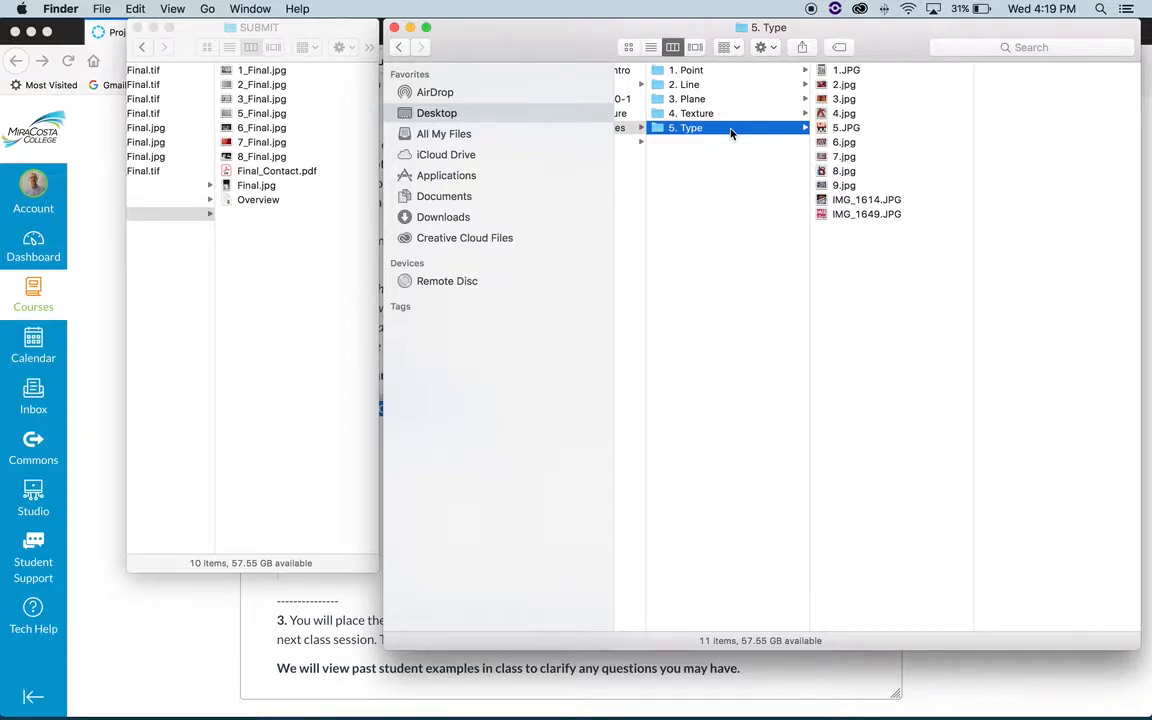
scroll(733, 128, "left", 3)
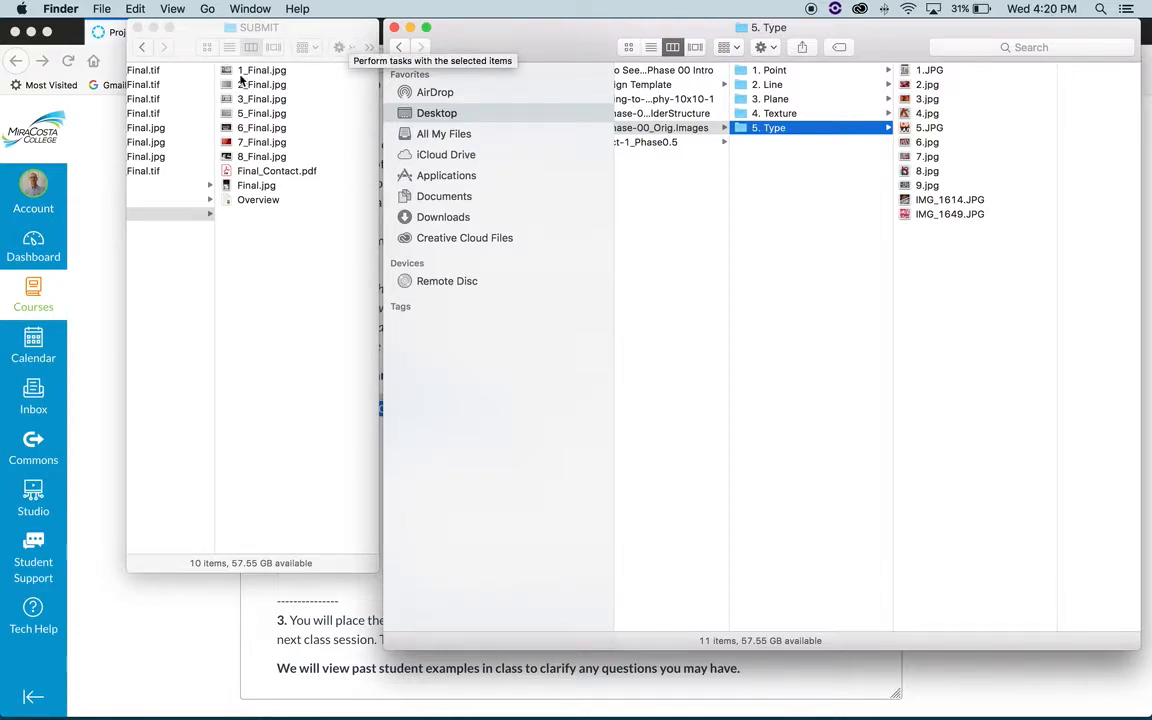
scroll(592, 184, "left", 3)
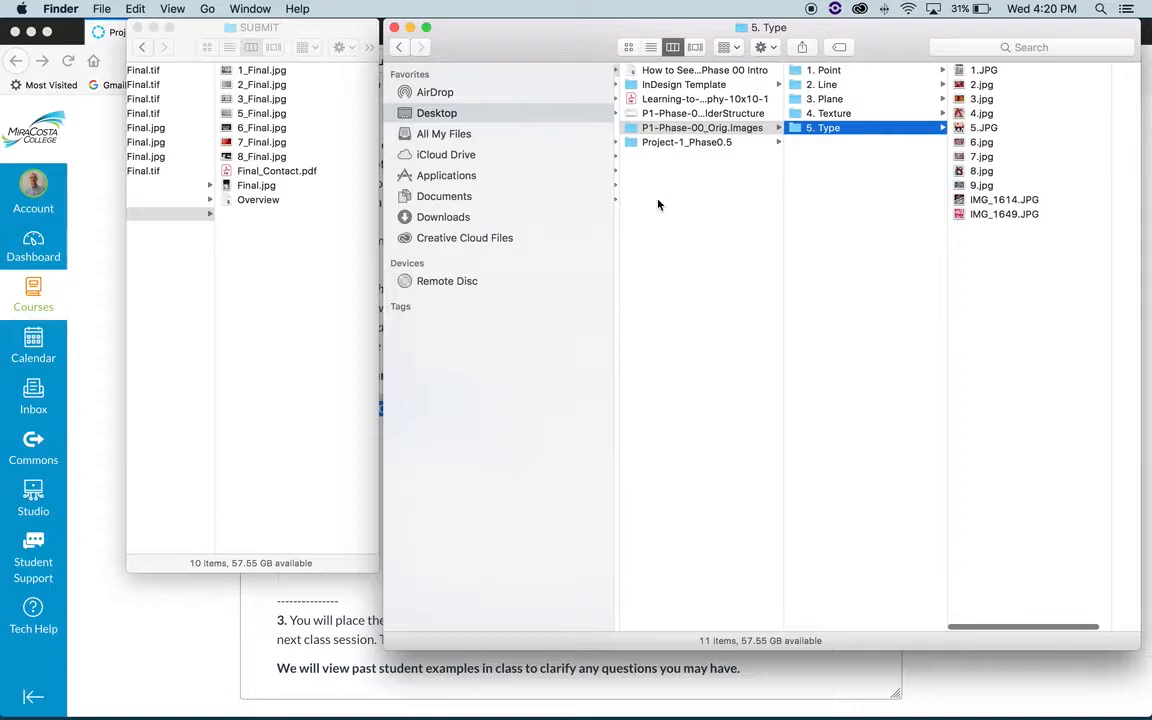
- Preview 1_Final.jpg in the SUBMIT folder, and view 2_Final.jpg at full size before closing it
left_click(352, 231)
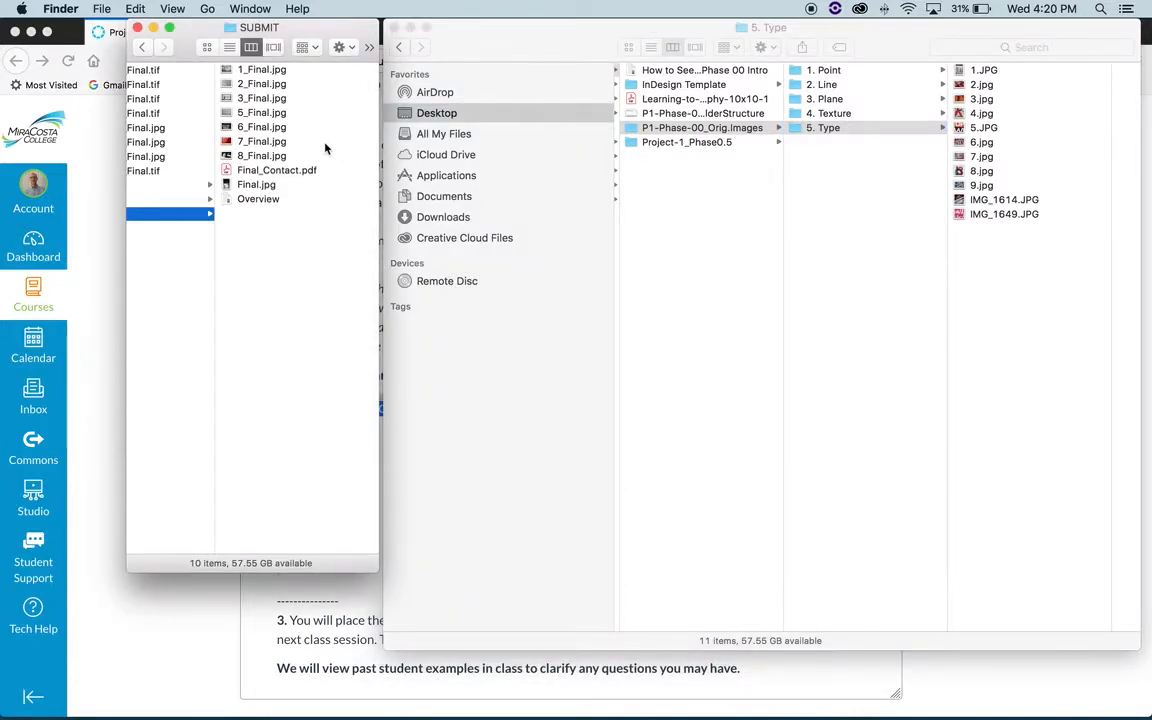
left_click(262, 69)
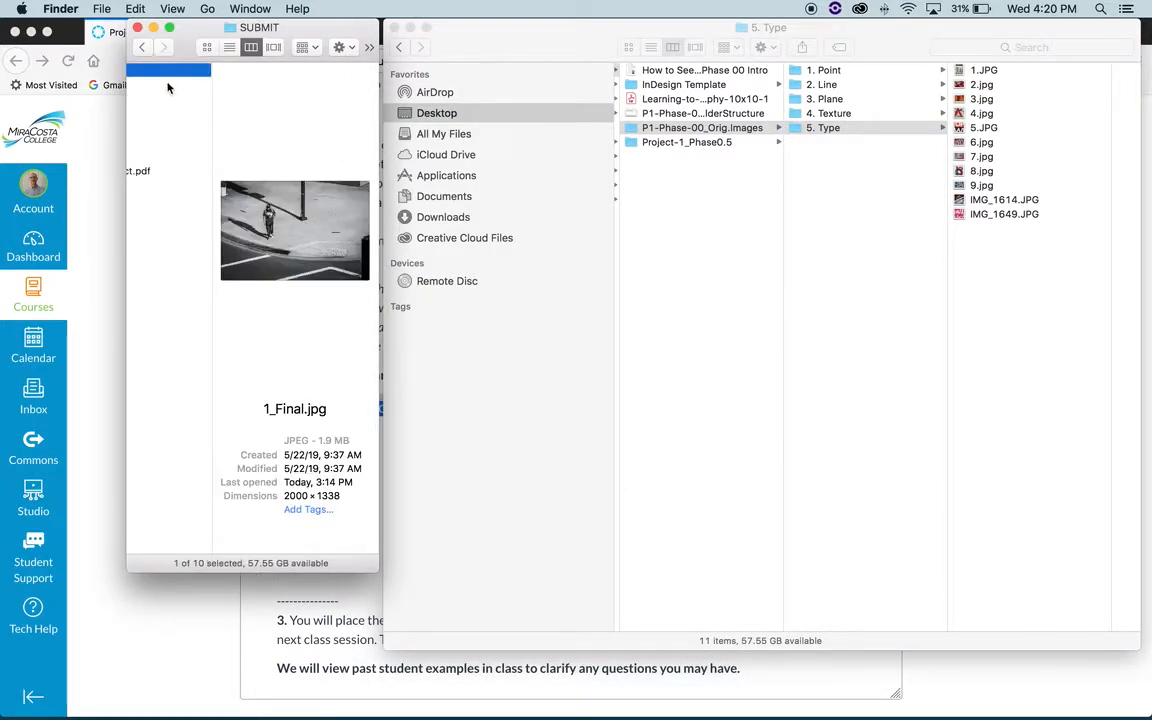
scroll(158, 82, "left", 3)
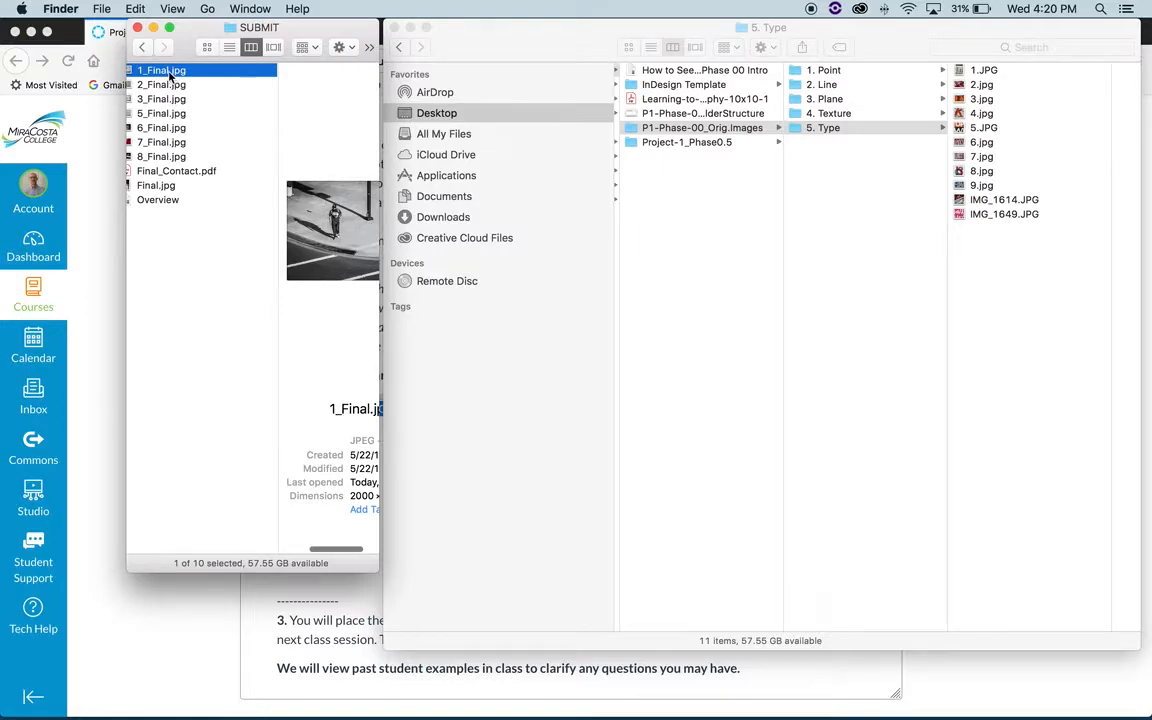
left_click(173, 87)
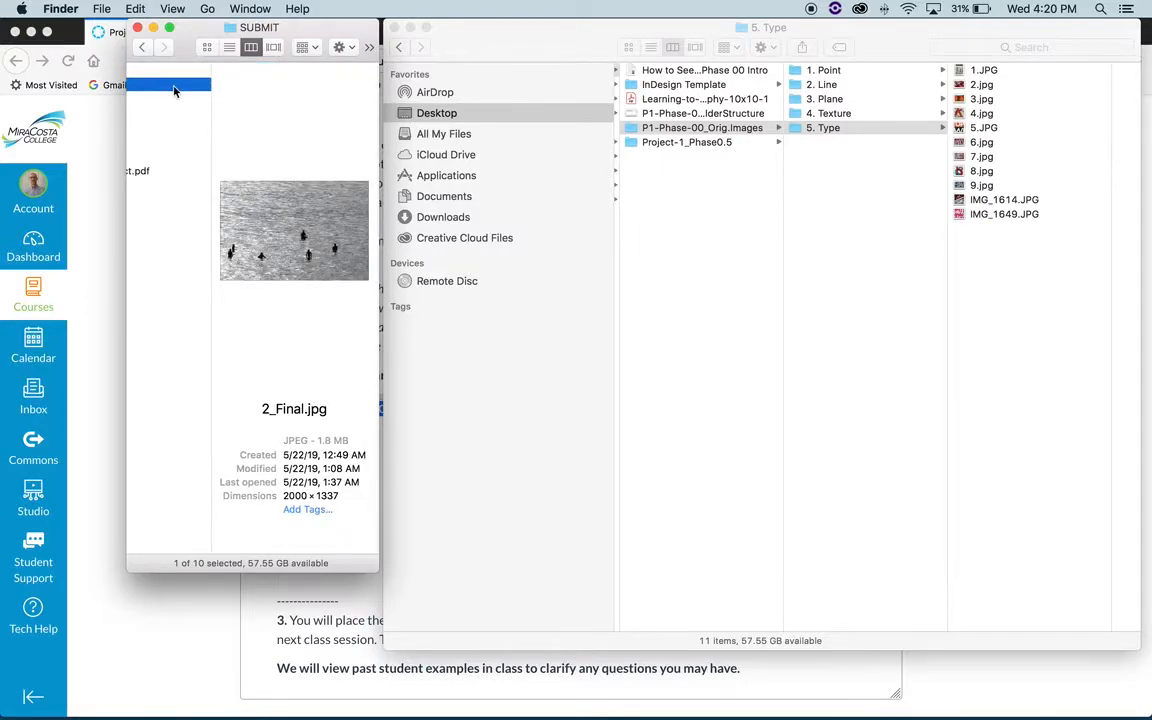
double_click(173, 87)
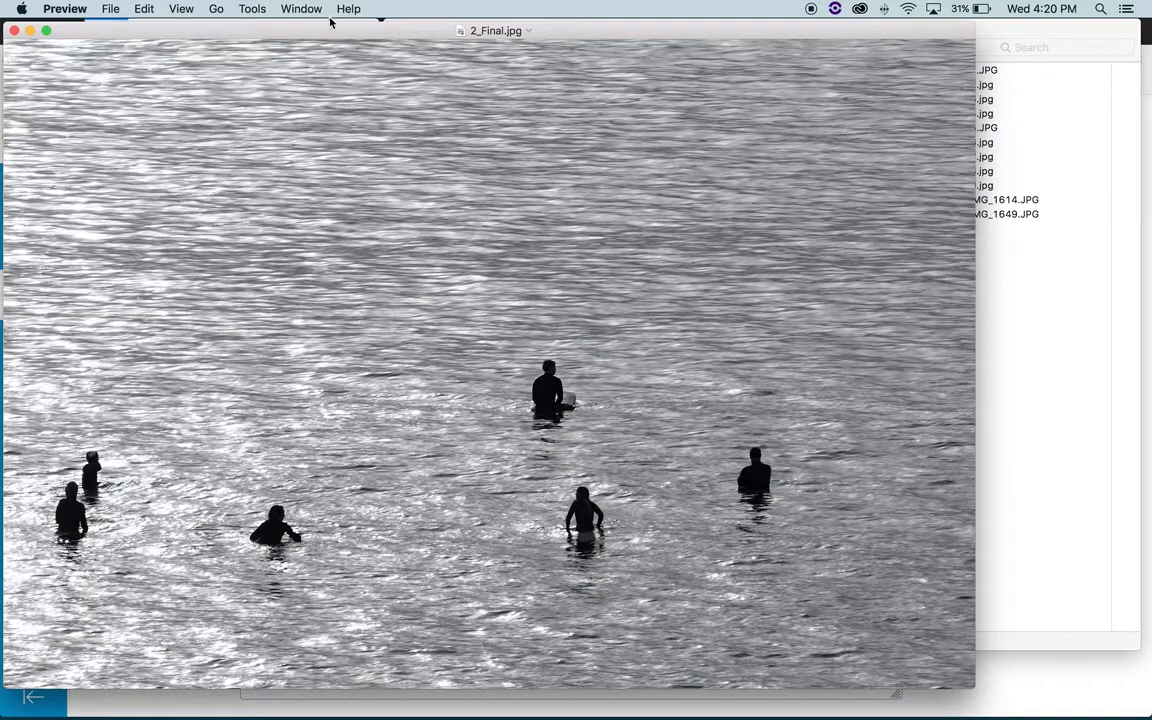
left_click_drag(329, 22, 370, 33)
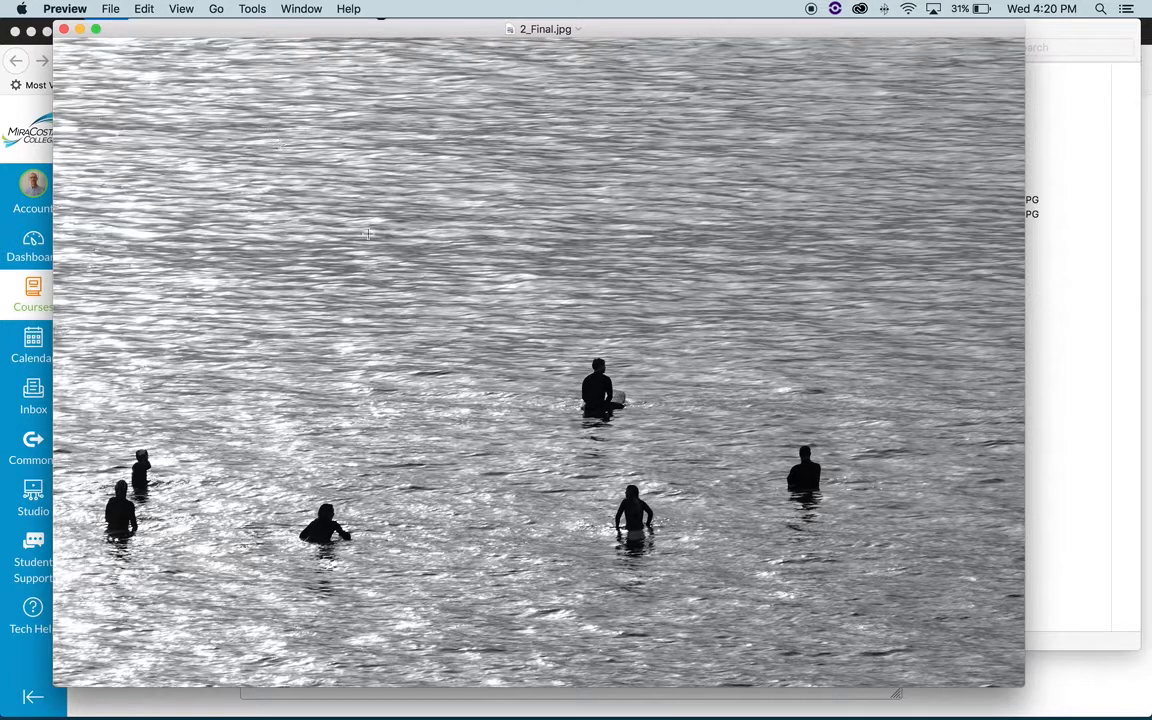
left_click(63, 29)
- View 3_Final.jpg and 5_Final.jpg from the SUBMIT folder at full size, closing each image after viewing
scroll(200, 130, "left", 3)
double_click(231, 98)
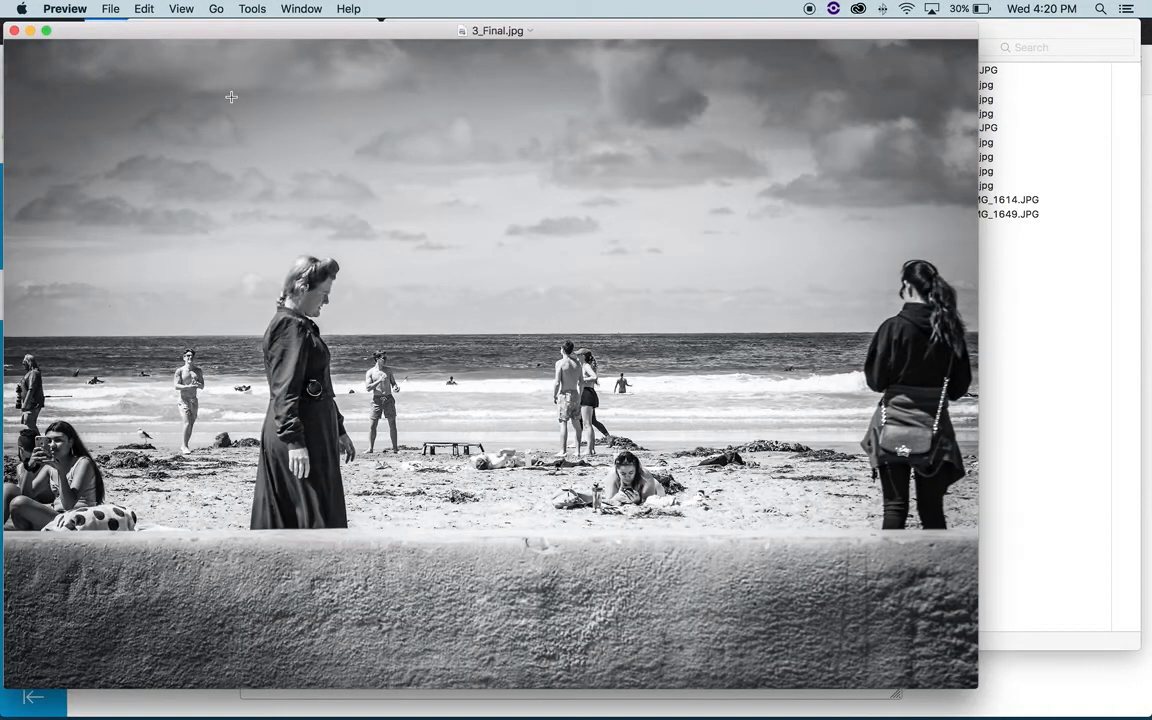
left_click(14, 30)
scroll(158, 111, "left", 3)
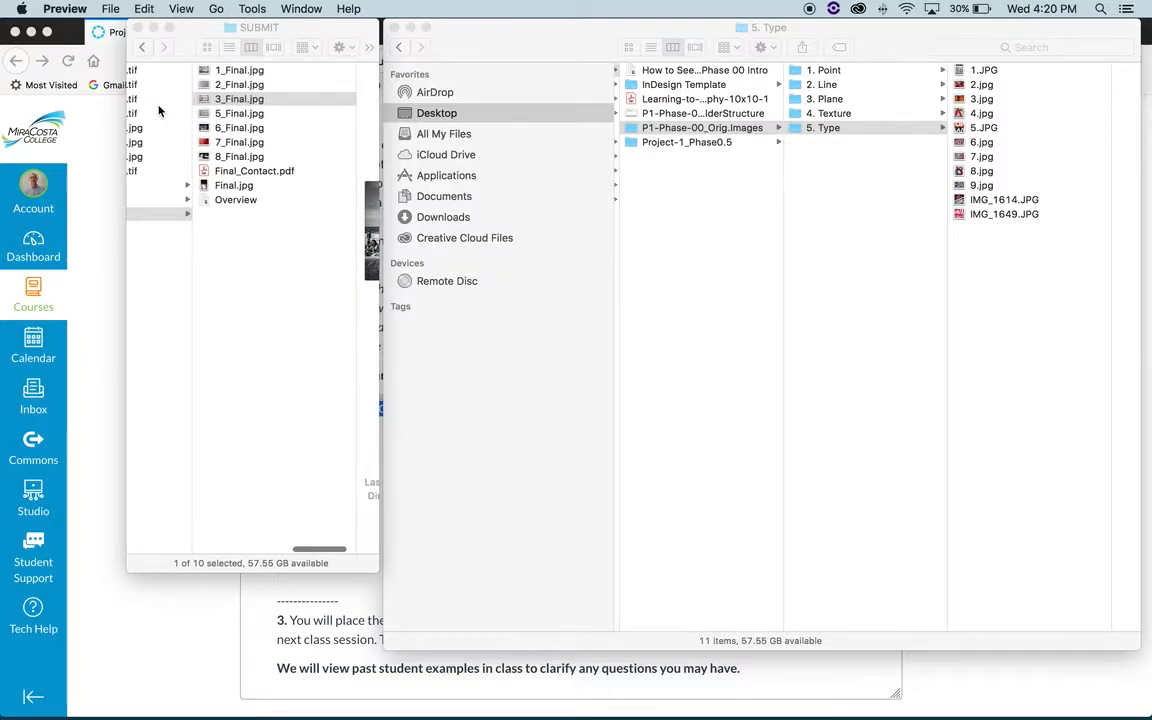
left_click(220, 113)
double_click(219, 111)
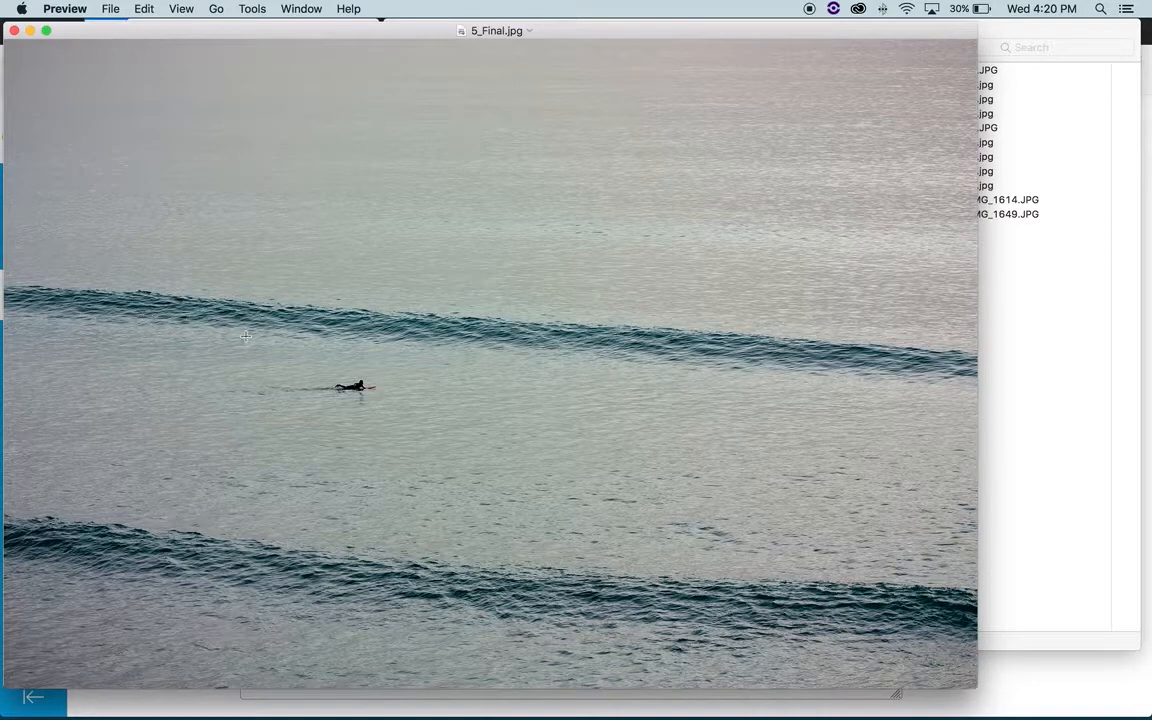
left_click(15, 32)
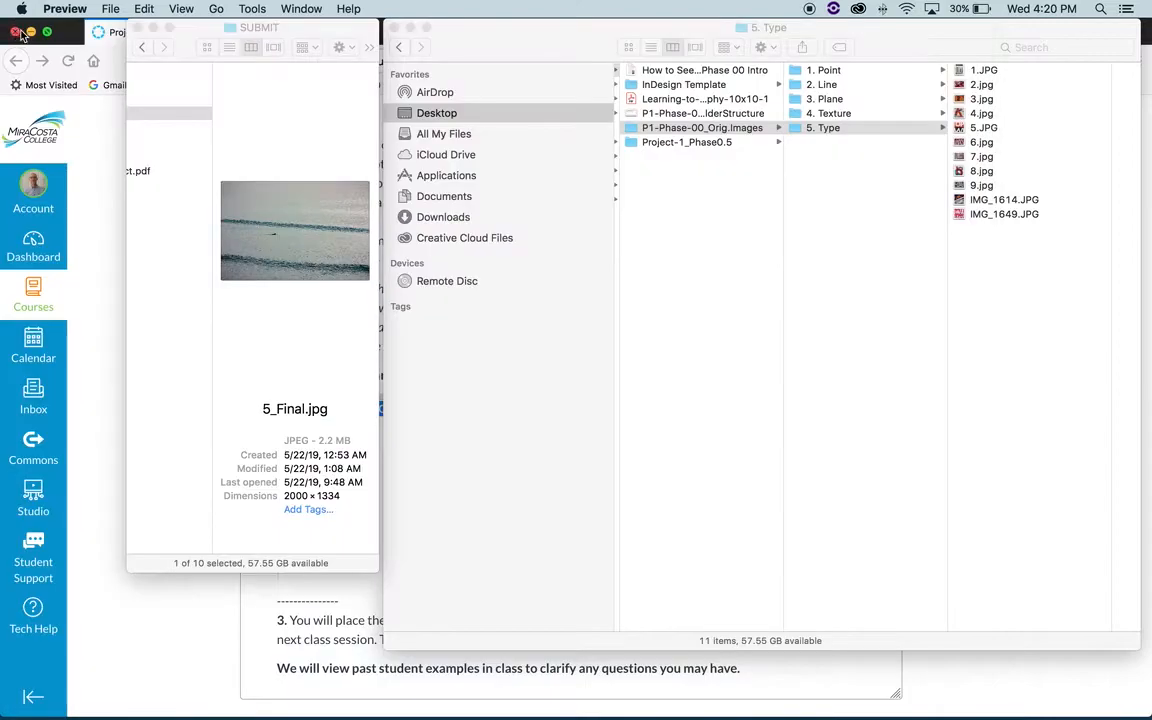
- Select 6_Final.jpg in the SUBMIT folder, and view 7_Final.jpg at full size before closing it
scroll(170, 130, "left", 3)
left_click(210, 131)
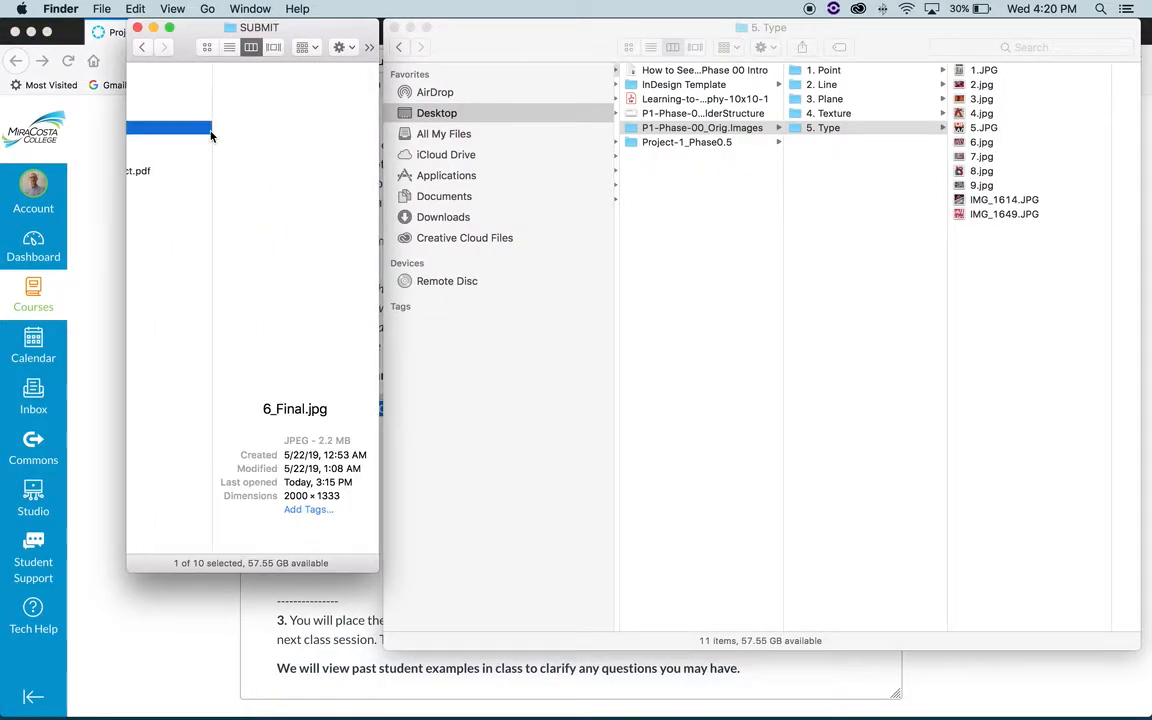
double_click(190, 141)
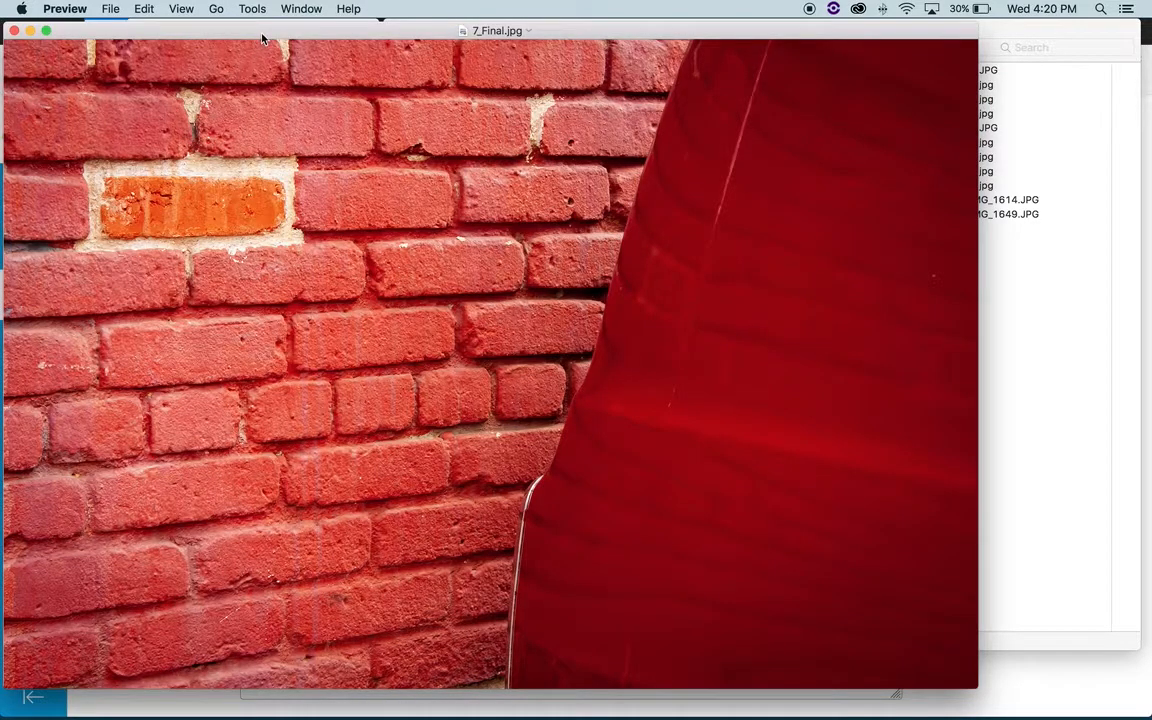
left_click_drag(236, 36, 294, 33)
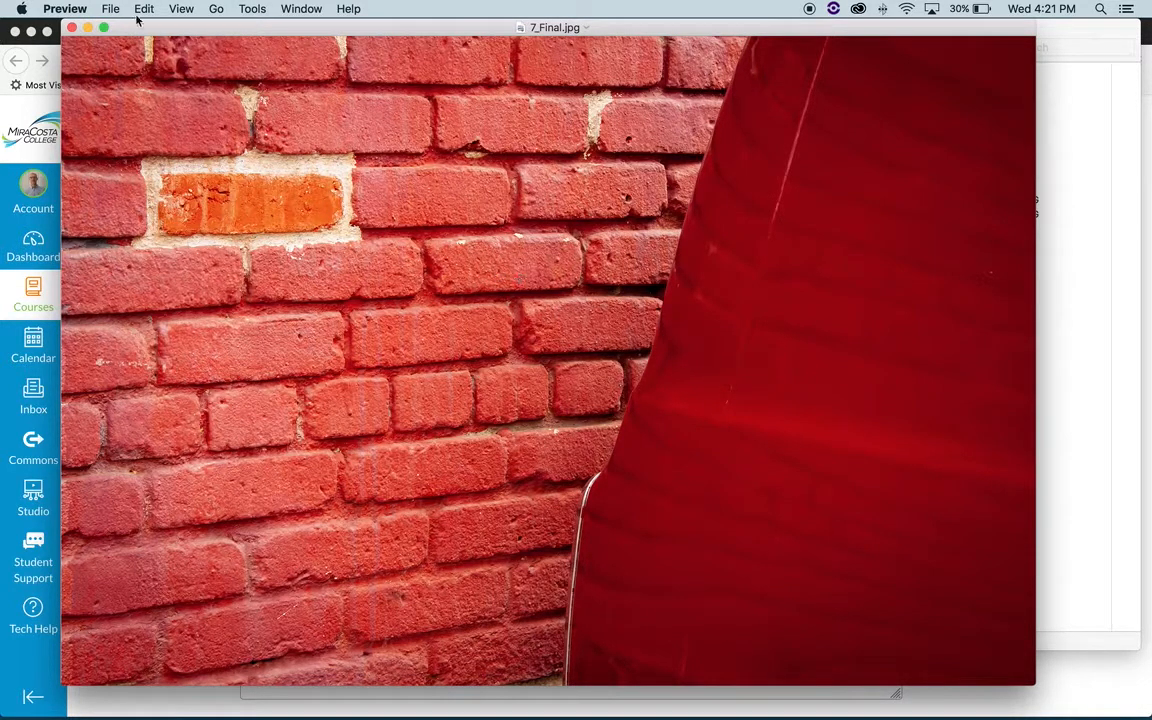
left_click(71, 28)
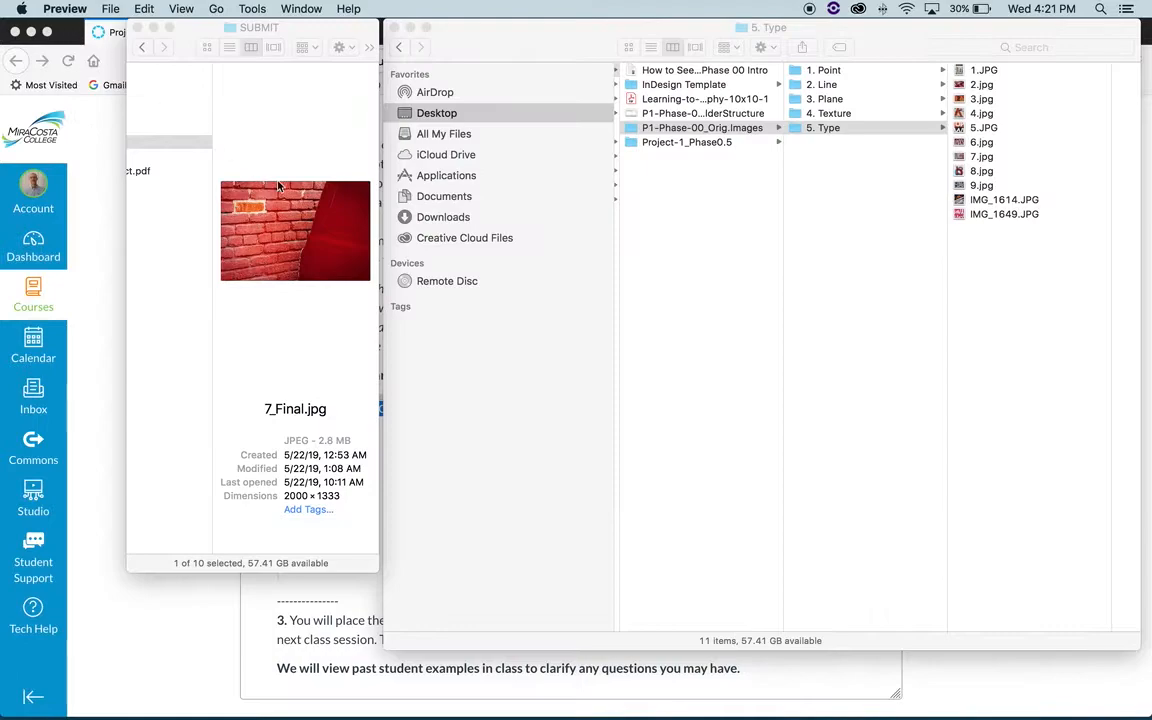
- Preview 8_Final.jpg in the SUBMIT folder and bring the folder's file list back into view
scroll(249, 161, "left", 5)
left_click(312, 160)
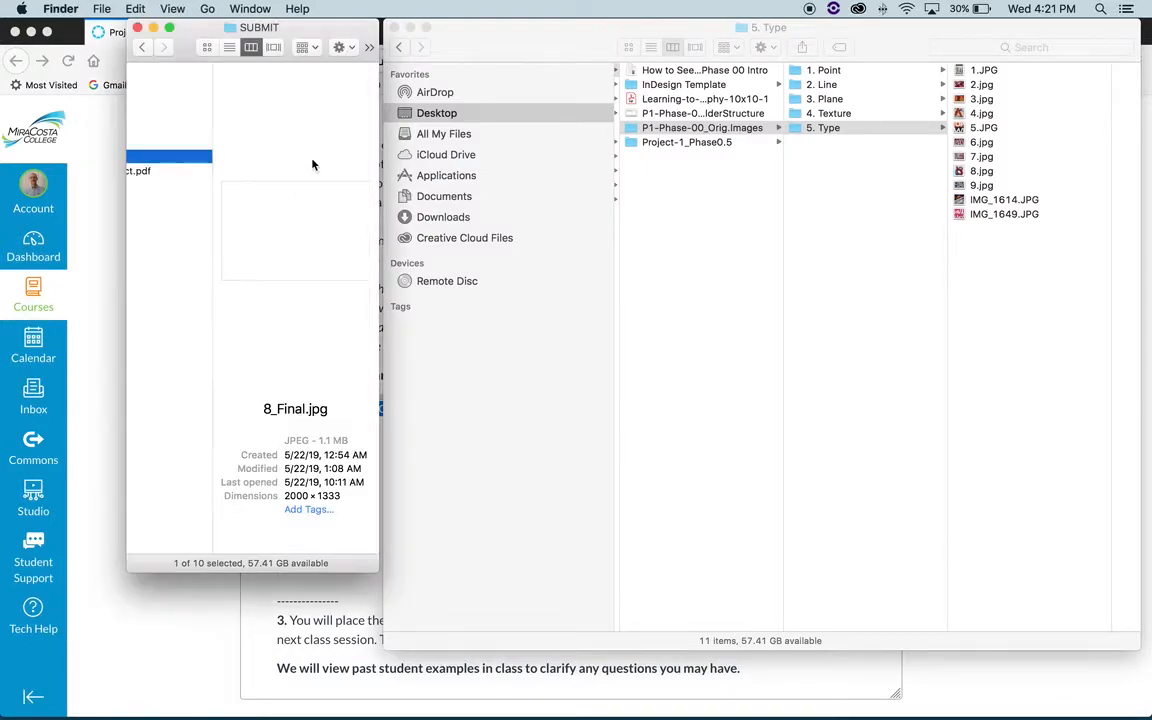
scroll(171, 160, "left", 3)
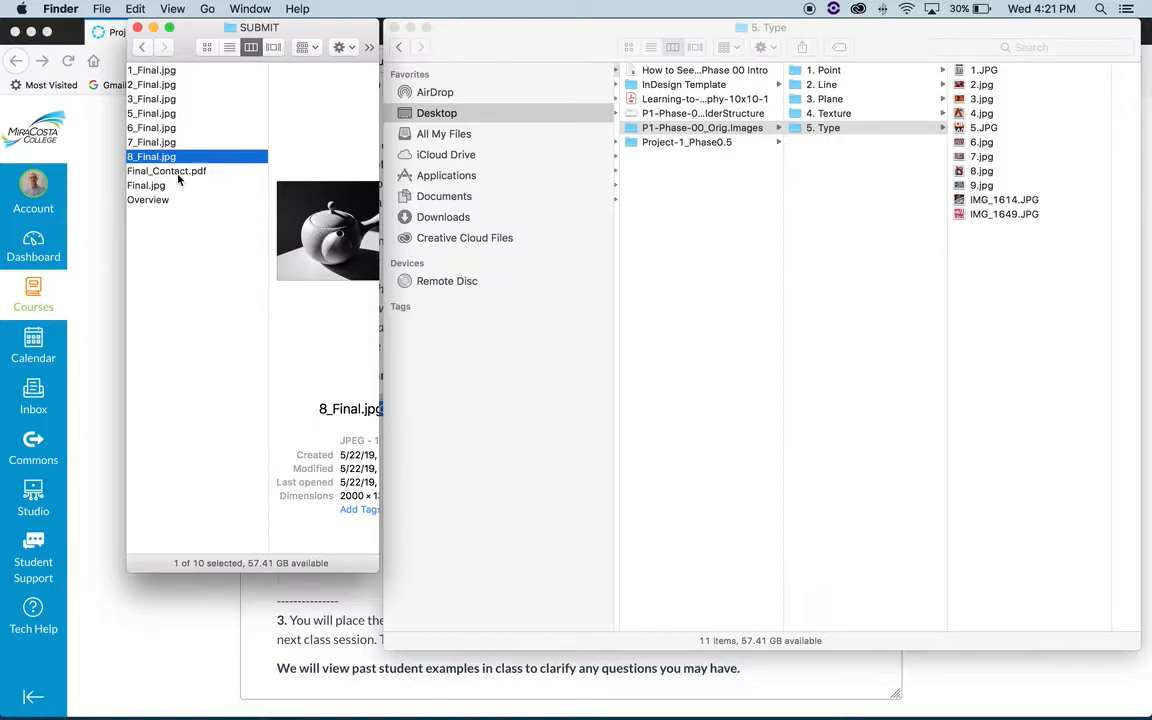
mouse_move(300, 710)
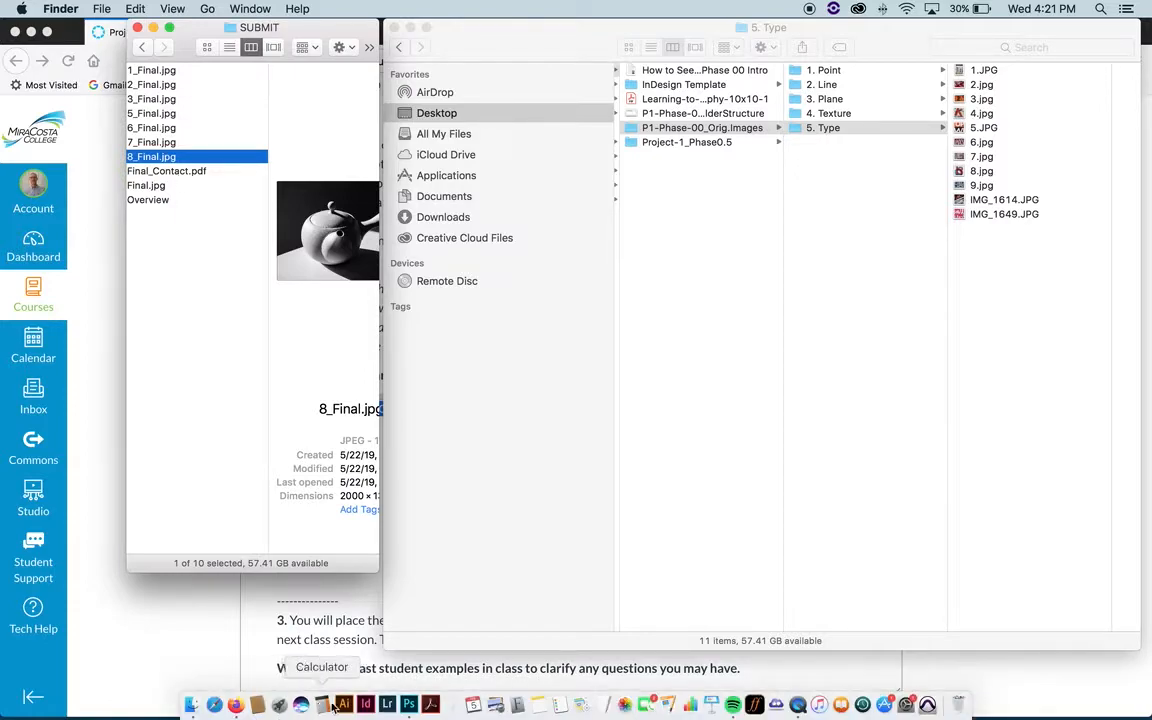
- Switch to Photoshop and start setting up a new document
left_click(409, 705)
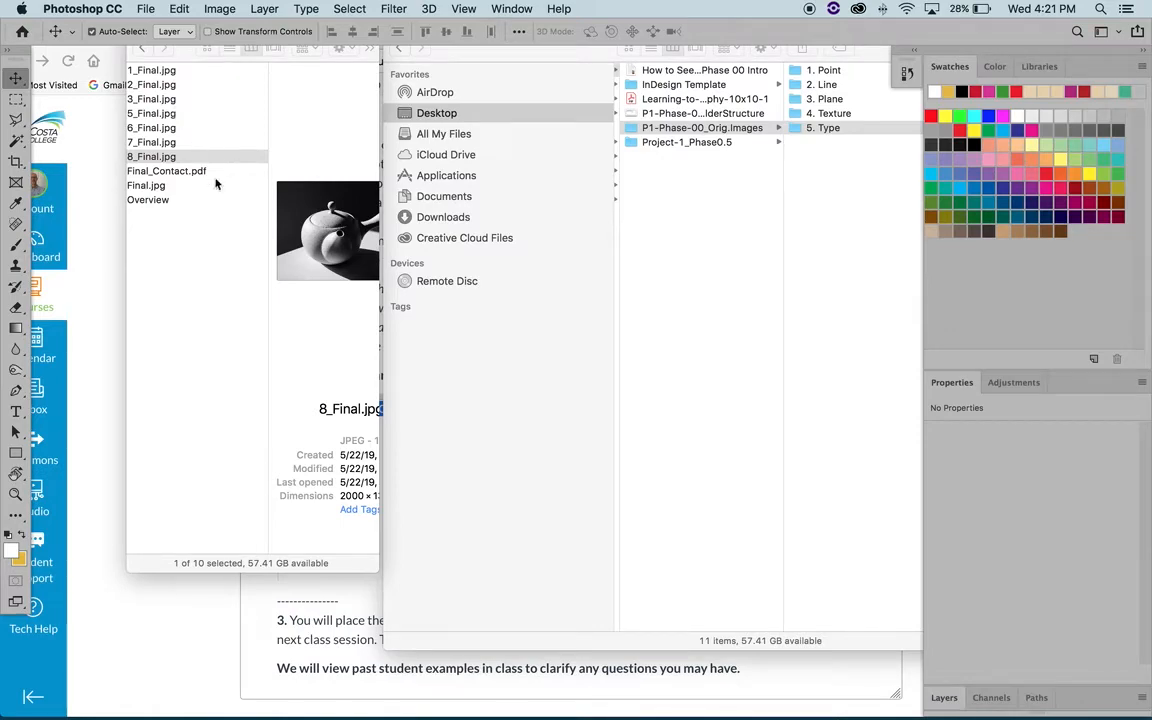
left_click(146, 8)
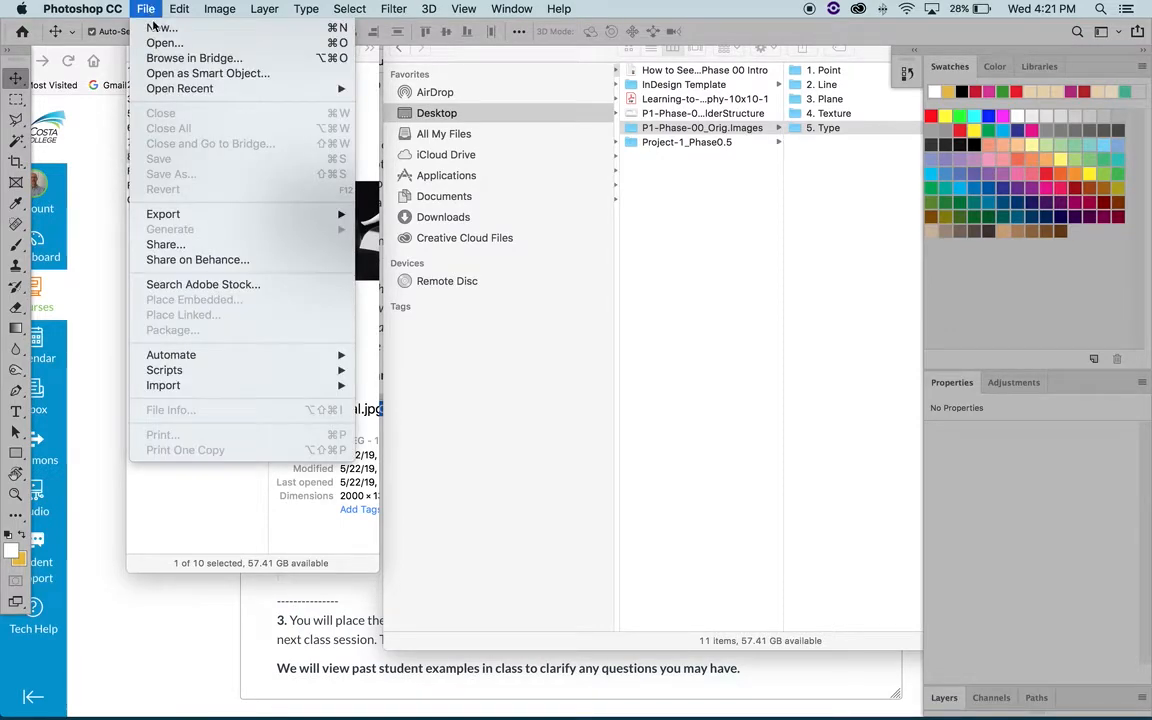
left_click(157, 33)
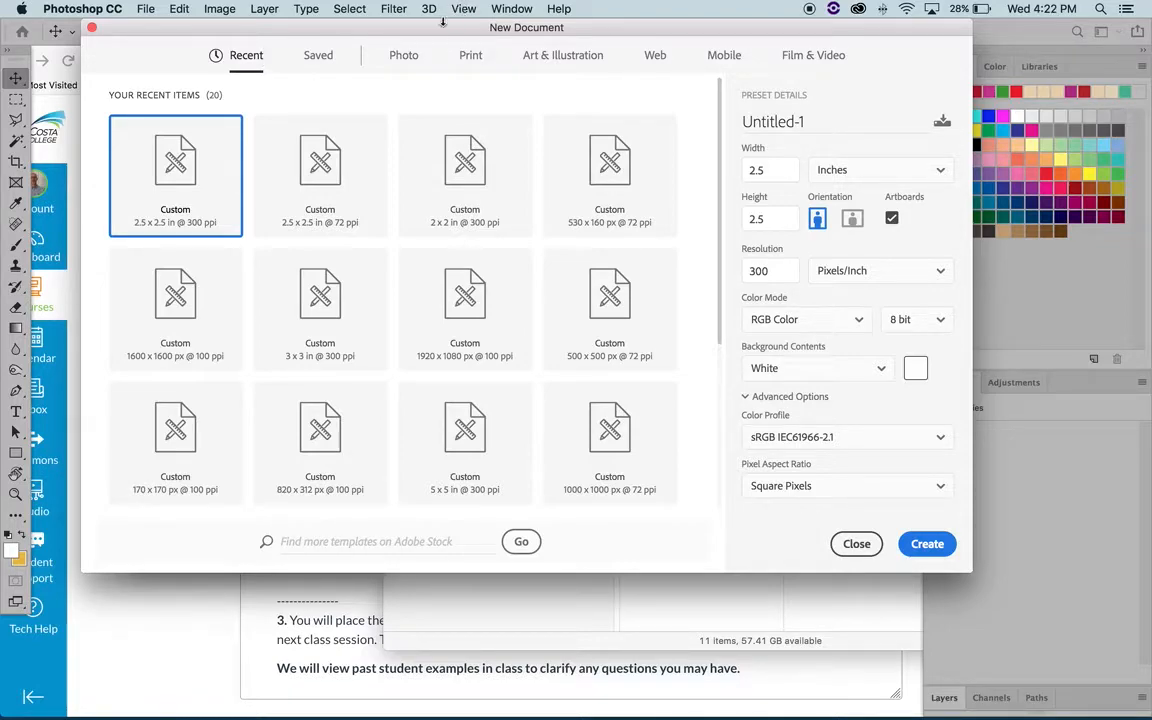
left_click_drag(441, 34, 440, 46)
left_click(140, 8)
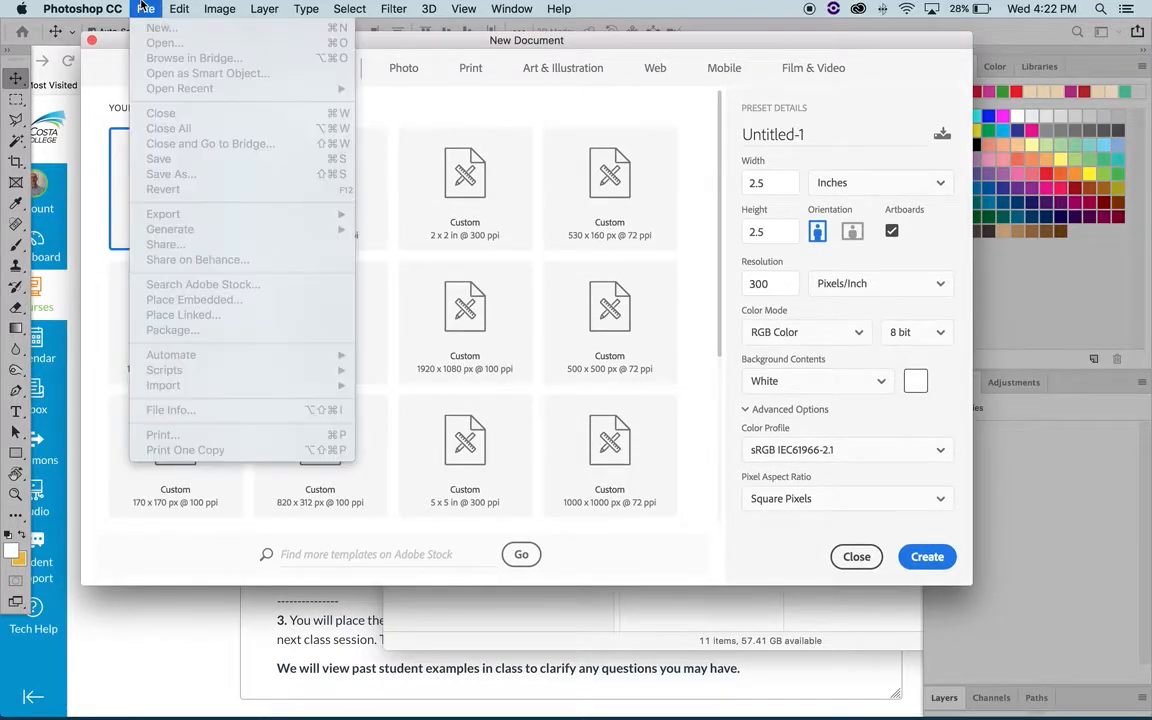
mouse_move(497, 16)
left_click(387, 33)
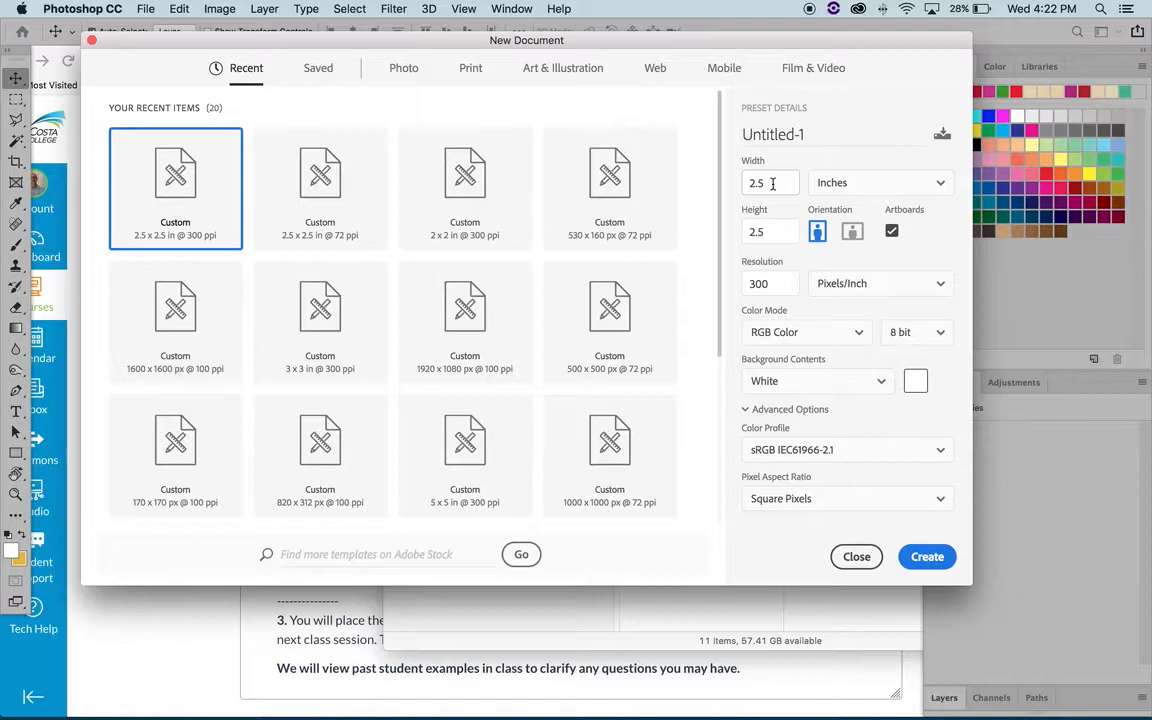
- Create a 2.5 by 2.5 inch document with an artboard at 300 pixels/inch, RGB Color, 8 bit and white background
left_click(780, 231)
left_click(850, 184)
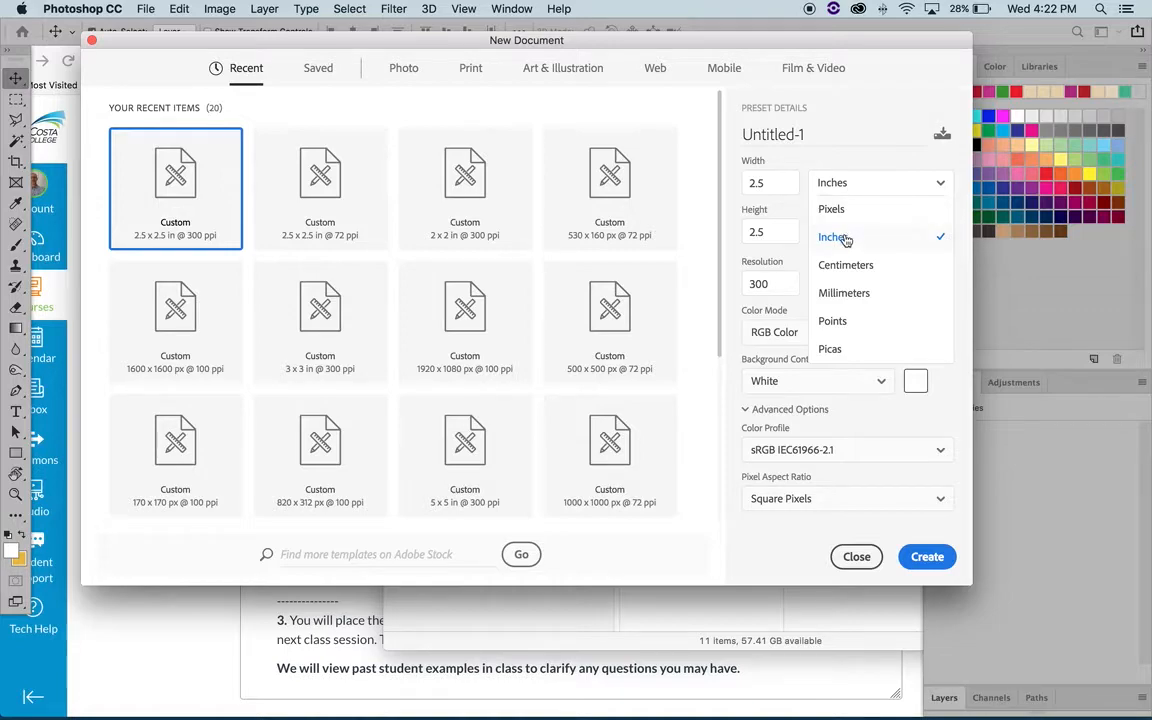
left_click(846, 162)
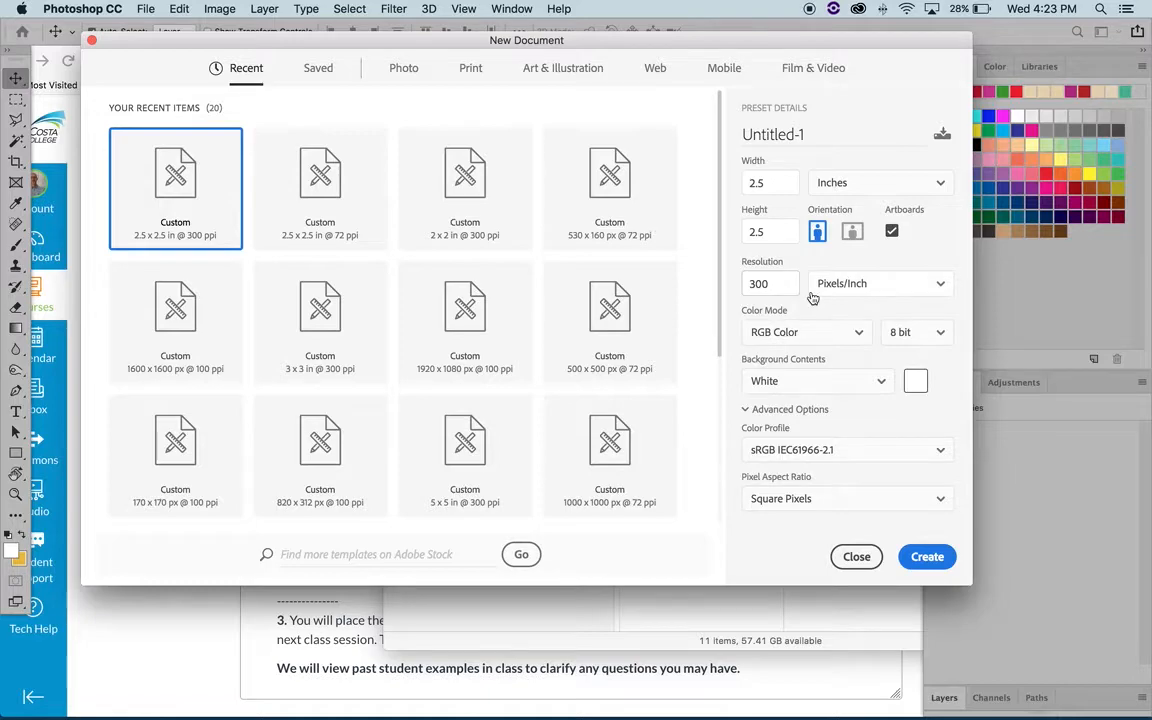
left_click(892, 234)
left_click(892, 234)
left_click(926, 557)
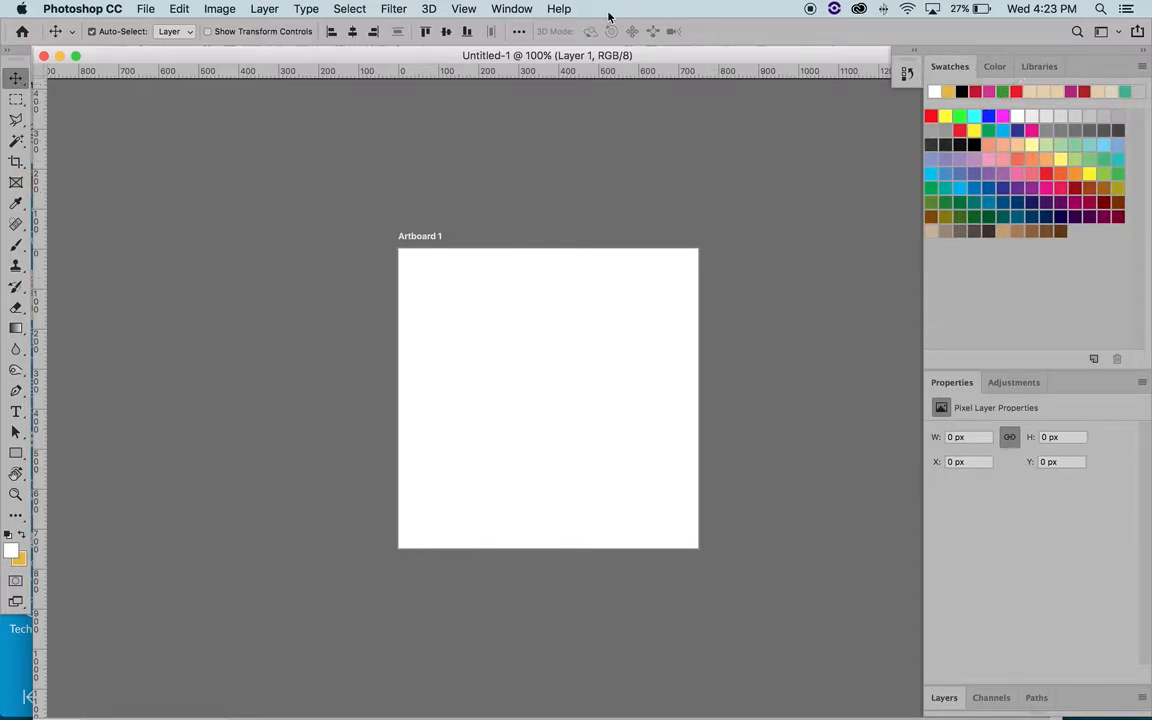
- Choose the Essentials (Default) workspace and dock the Layers panel above the Swatches group
left_click(512, 8)
mouse_move(530, 46)
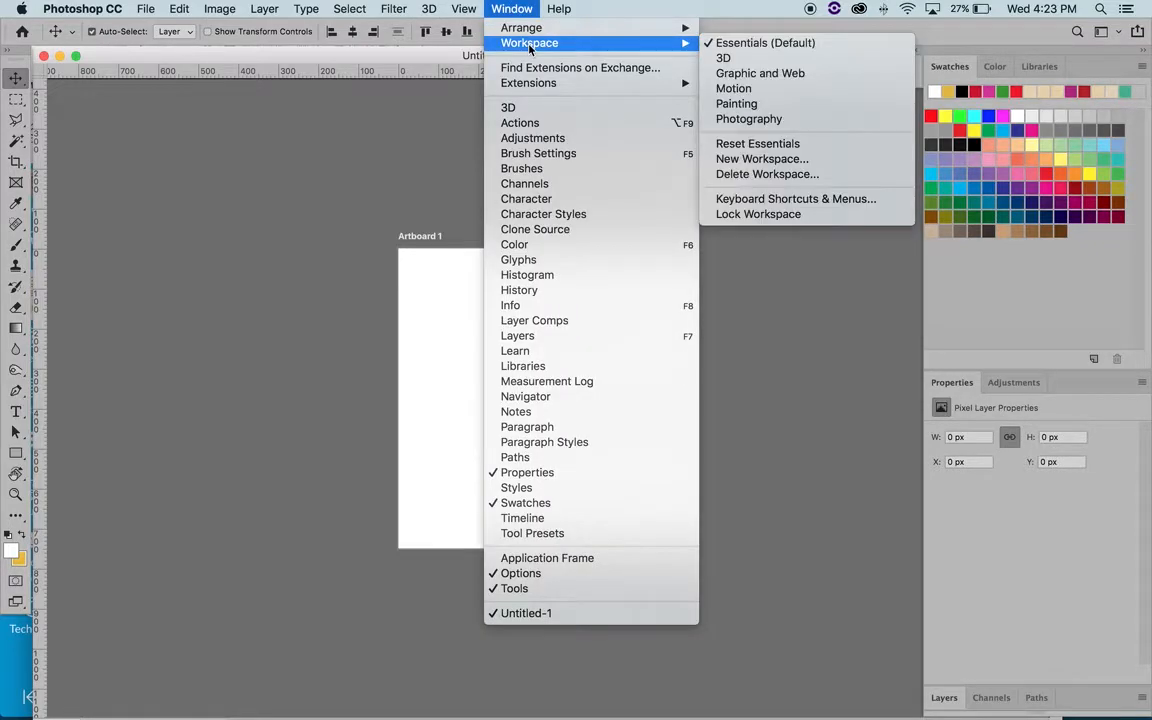
left_click(811, 43)
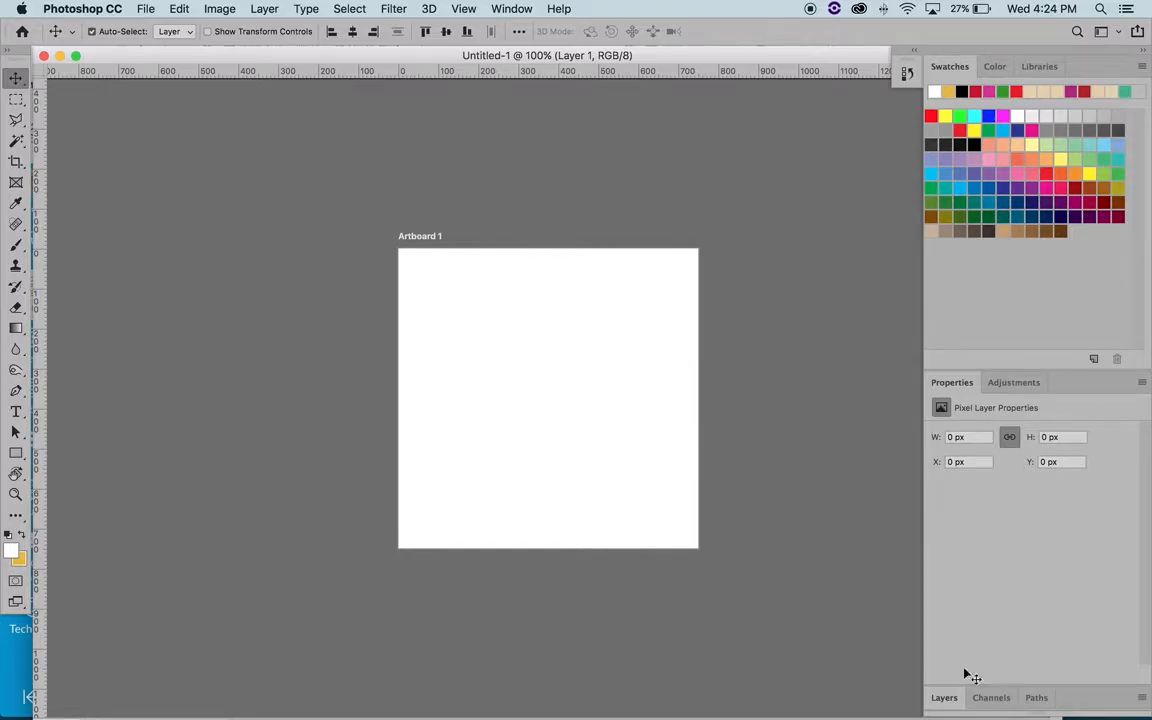
left_click_drag(944, 697, 948, 66)
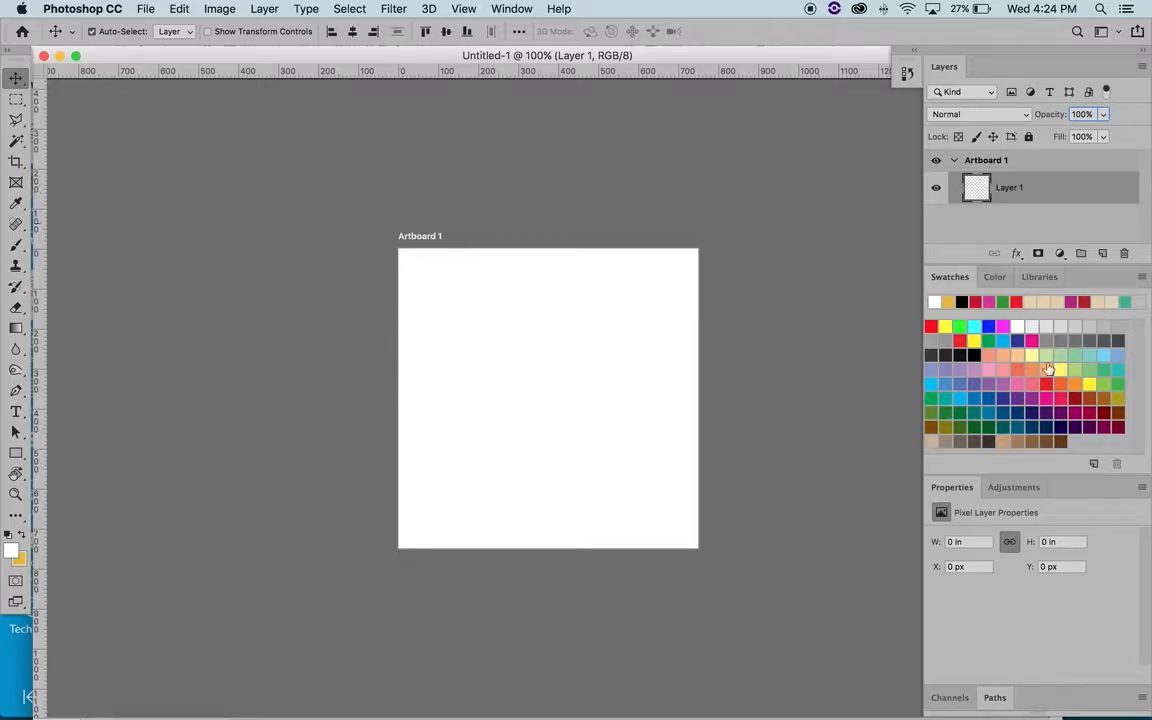
left_click(1143, 279)
left_click(1143, 279)
left_click(1143, 279)
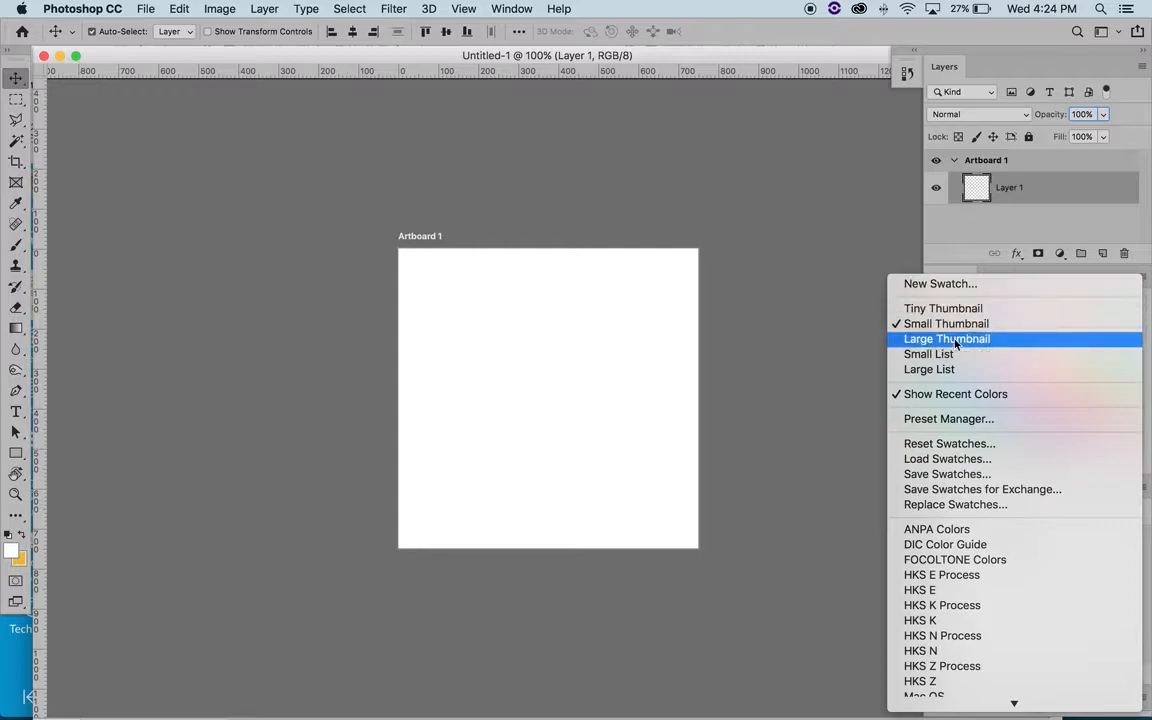
left_click(870, 244)
- Undock and close the Swatches, Color and Libraries panels
left_click_drag(950, 281, 663, 275)
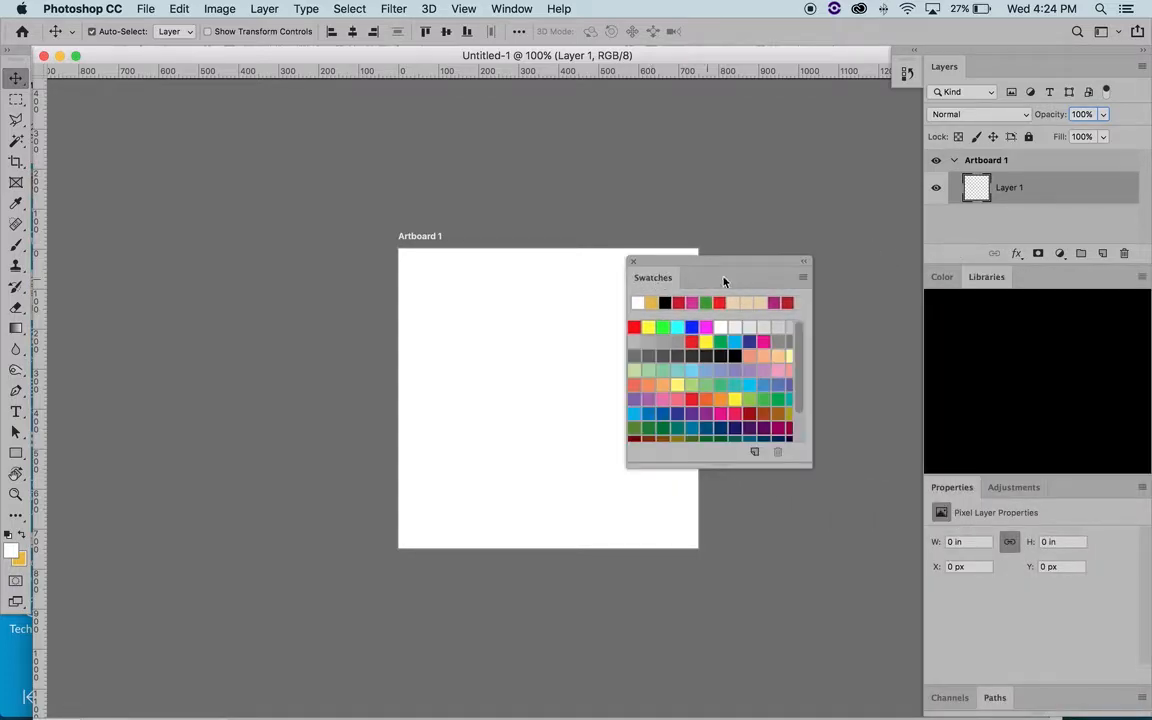
left_click(633, 261)
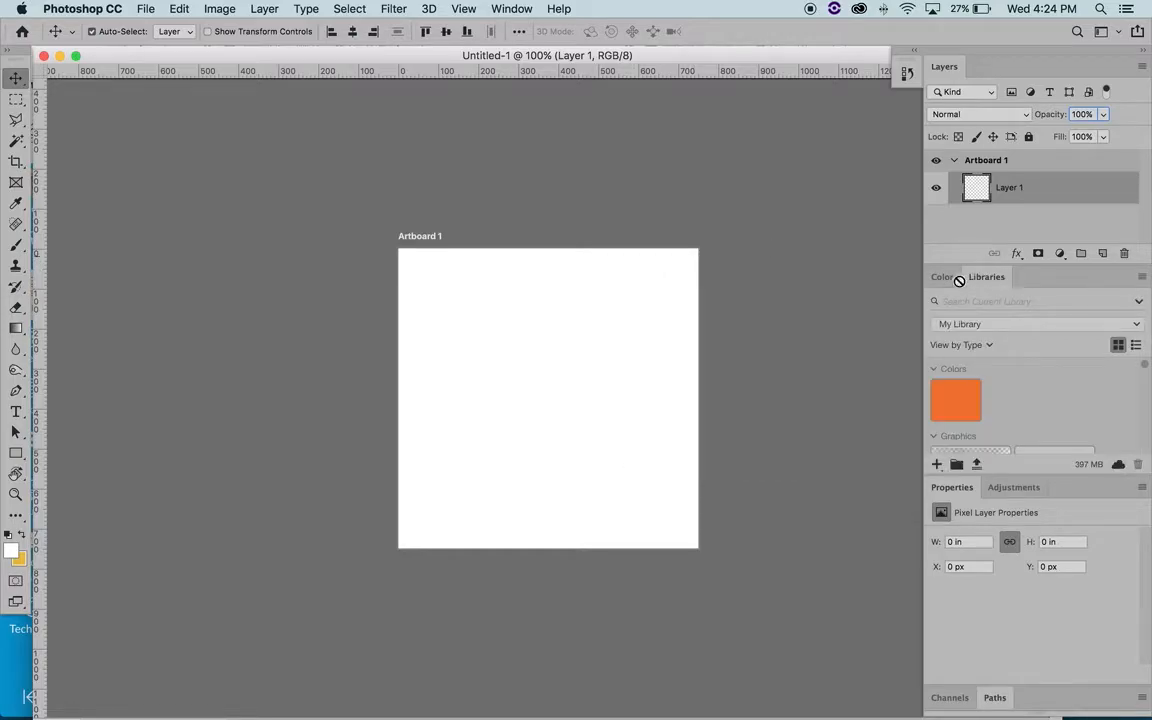
left_click_drag(948, 282, 789, 278)
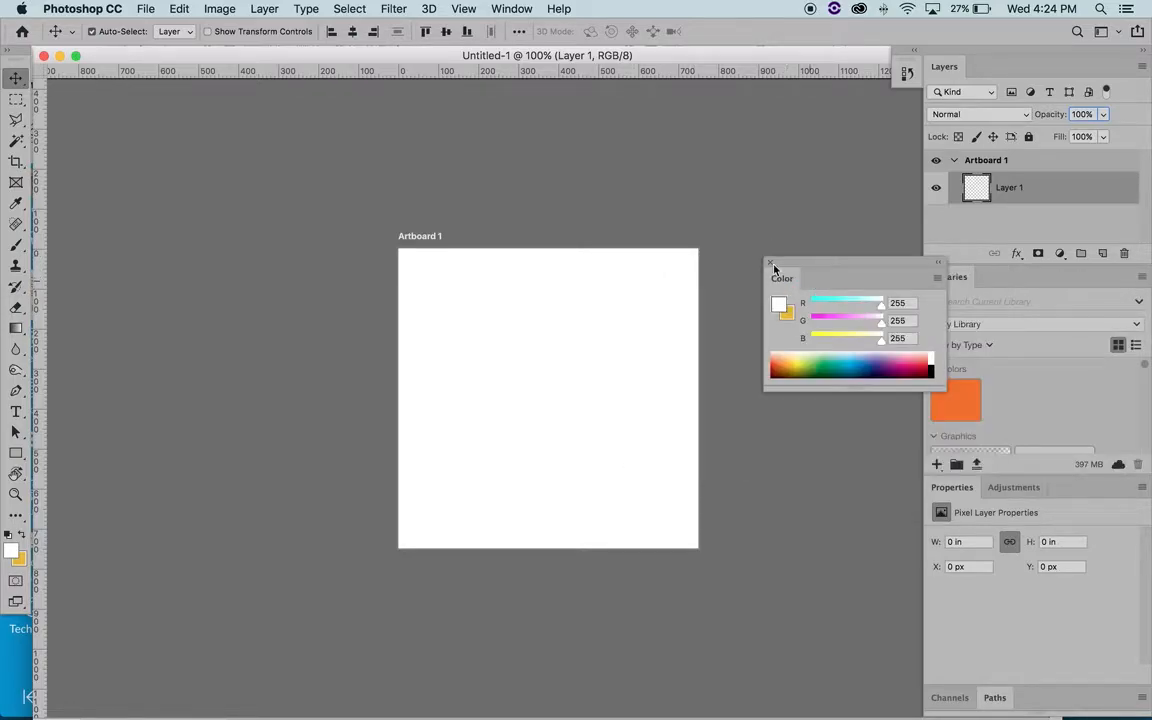
left_click(771, 263)
left_click_drag(962, 277, 744, 279)
left_click(710, 257)
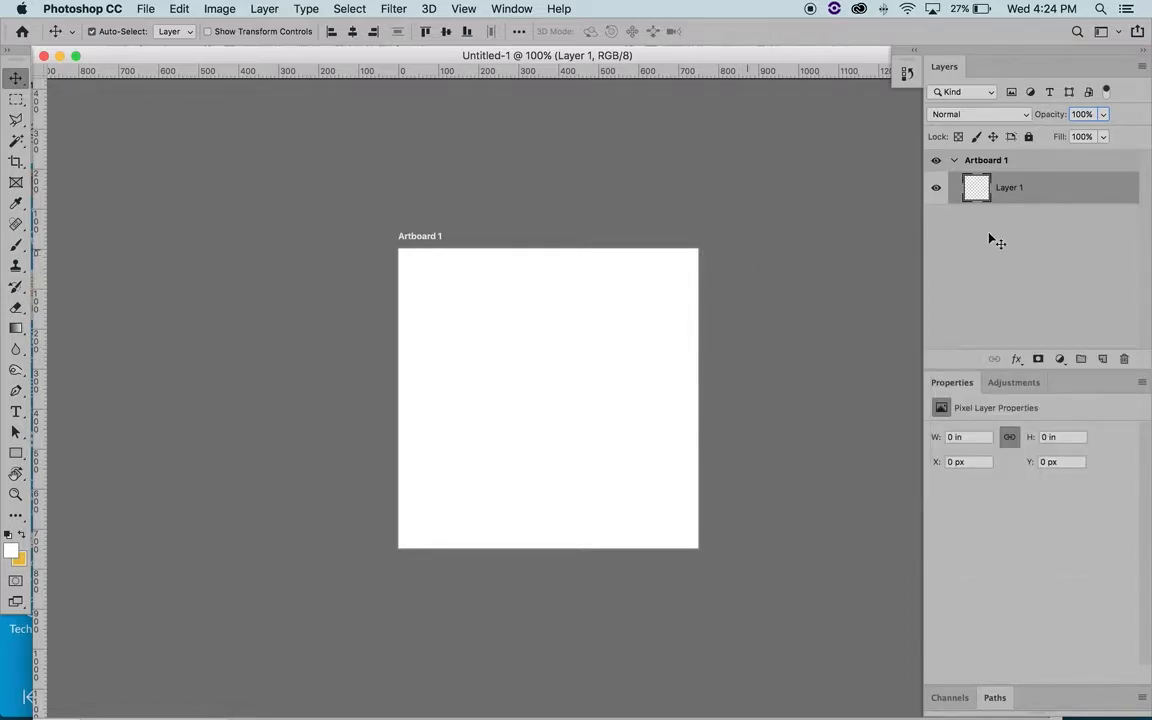
- Hide the Properties panel together with its Adjustments group
left_click(514, 9)
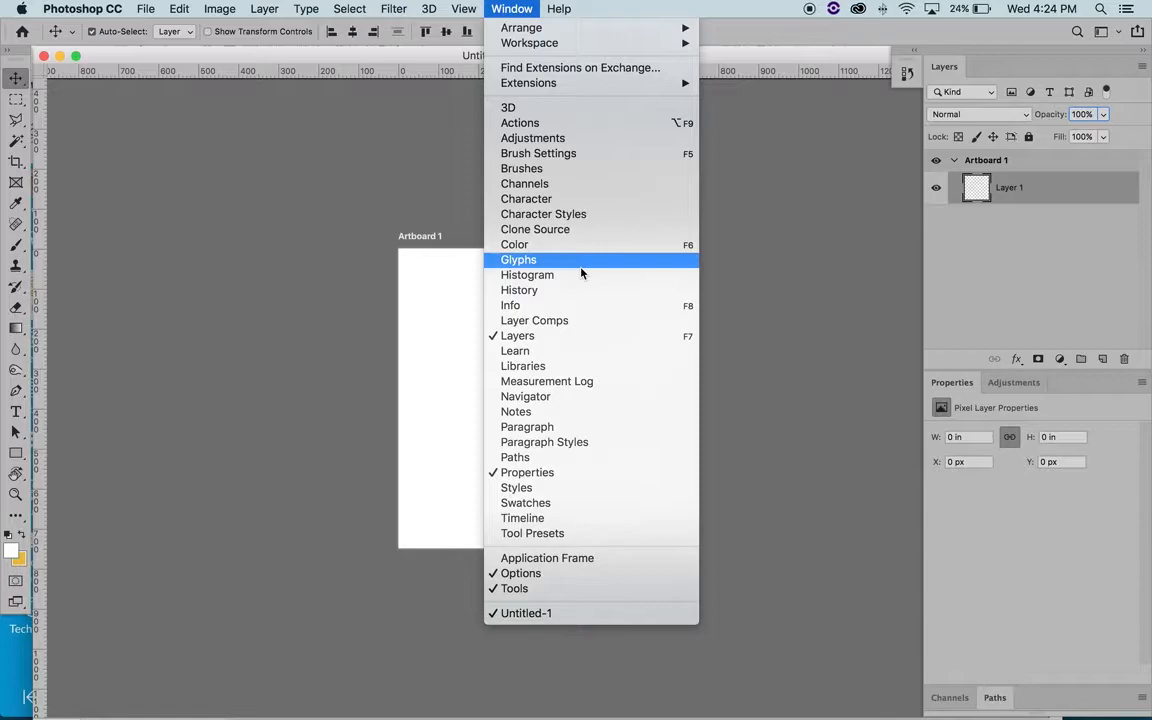
left_click(525, 475)
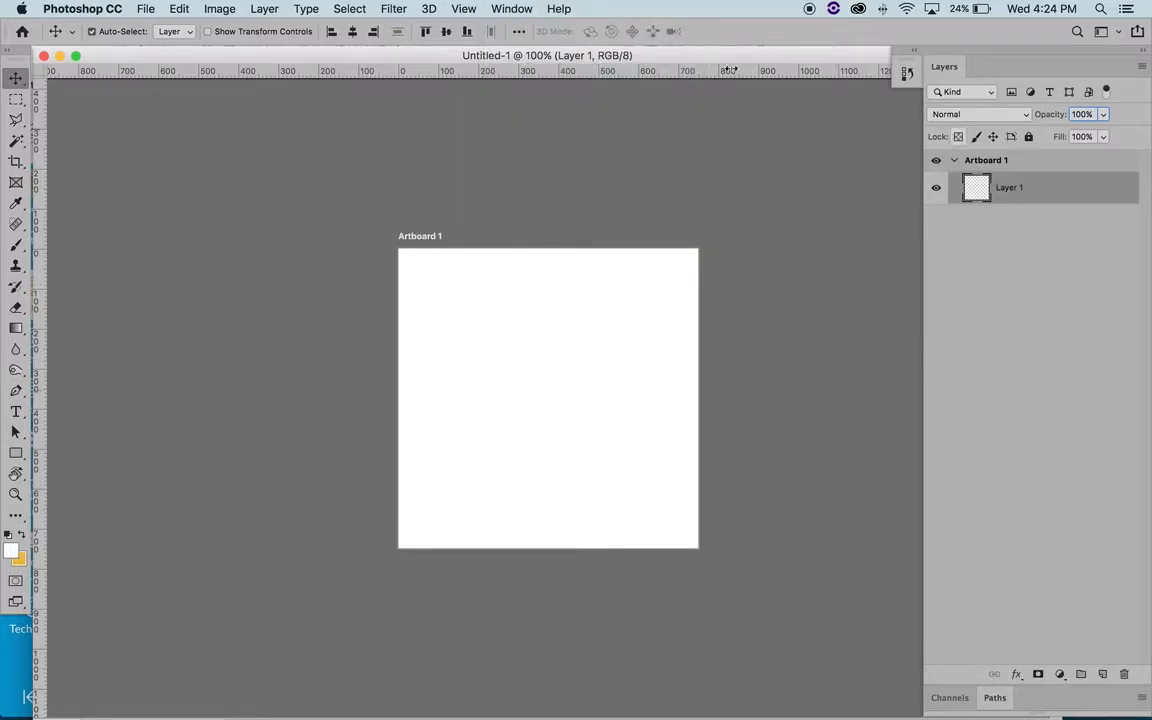
left_click(512, 9)
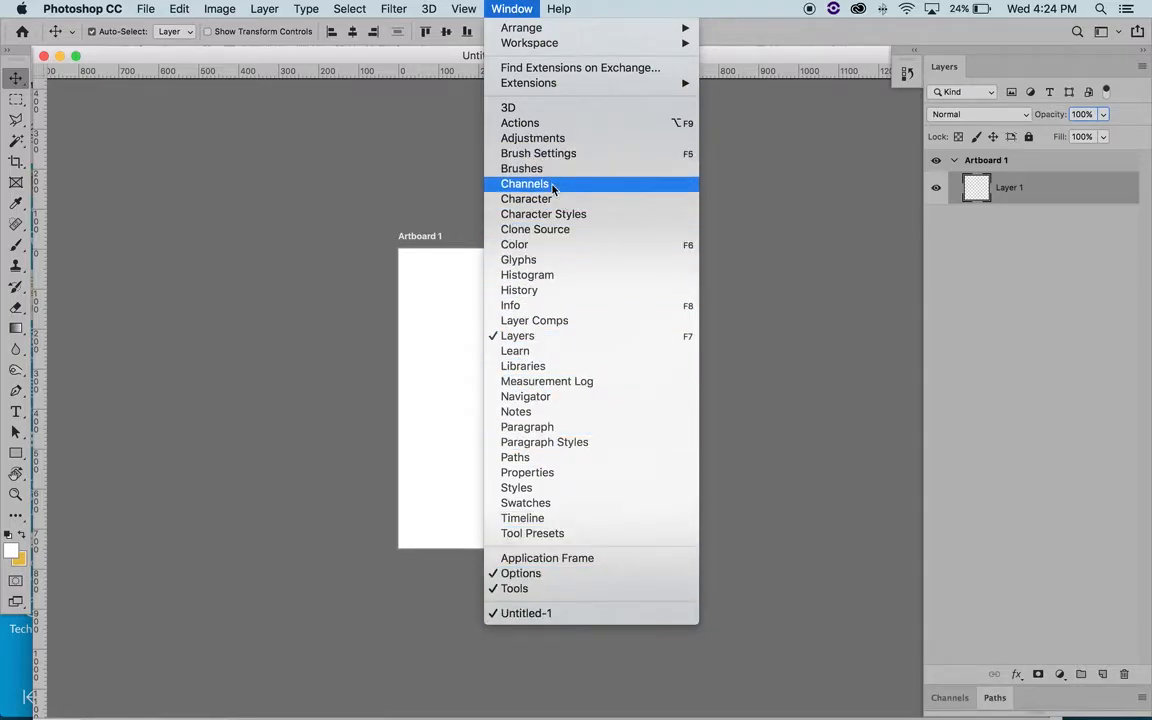
left_click(752, 601)
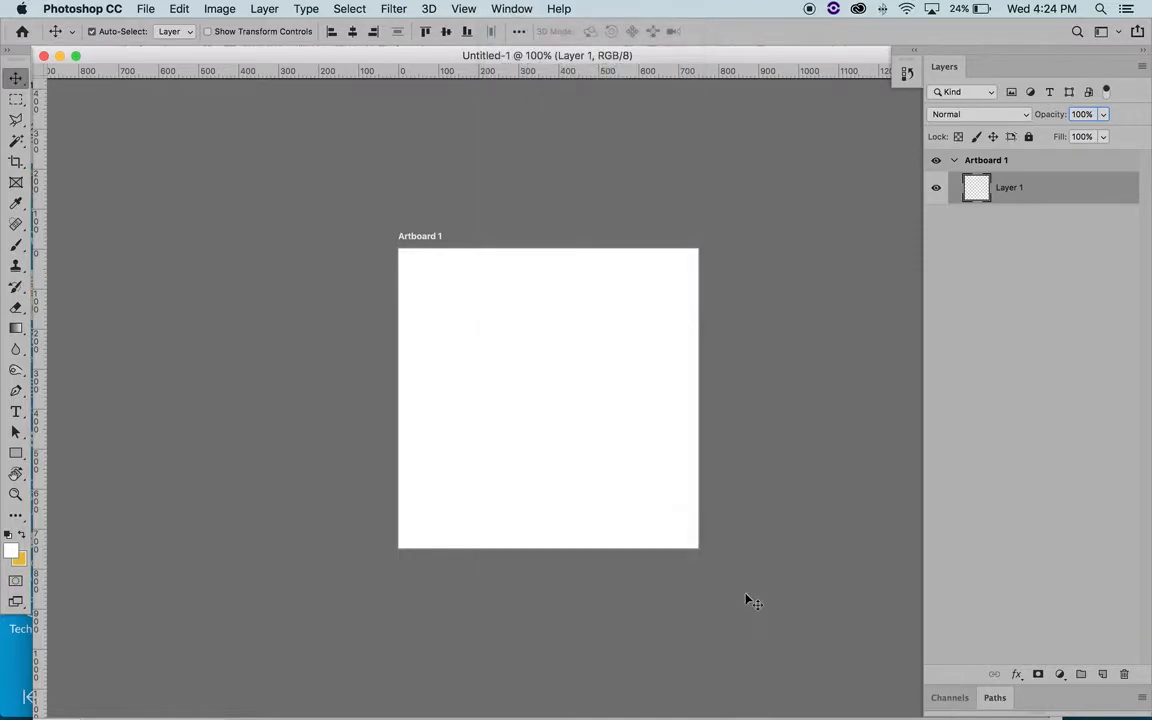
- Undock and close the Channels and Paths panels below Layers
left_click_drag(949, 697, 720, 553)
left_click(711, 535)
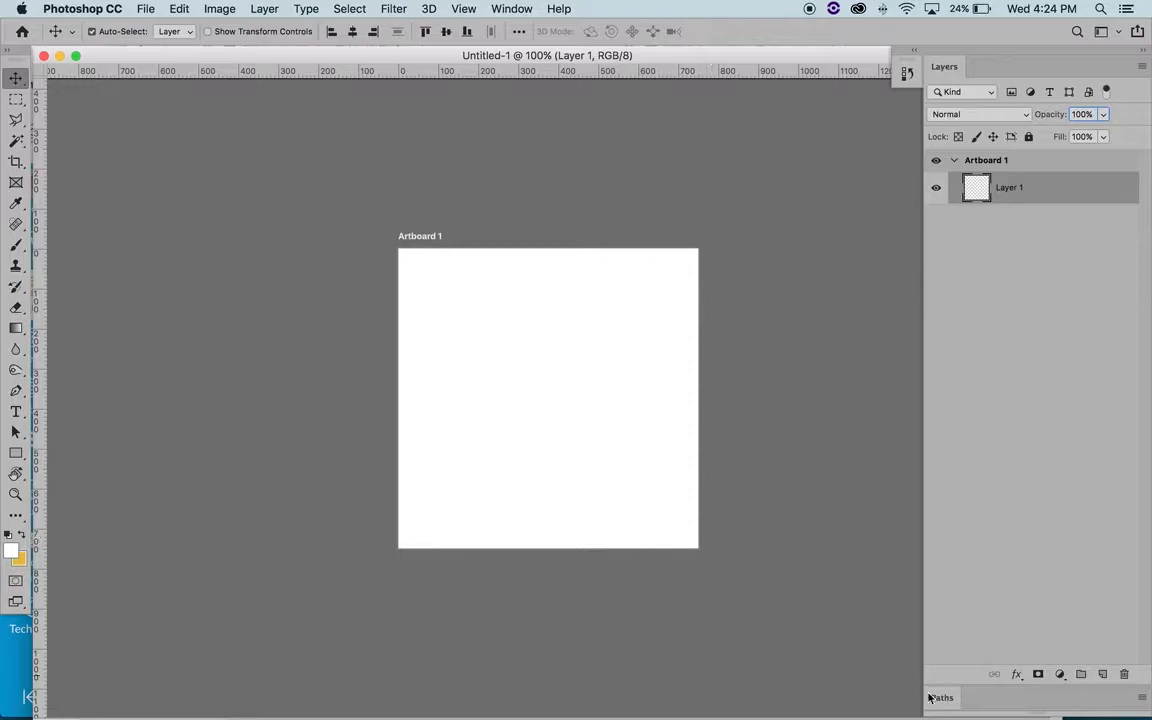
left_click_drag(922, 677, 735, 478)
left_click(725, 465)
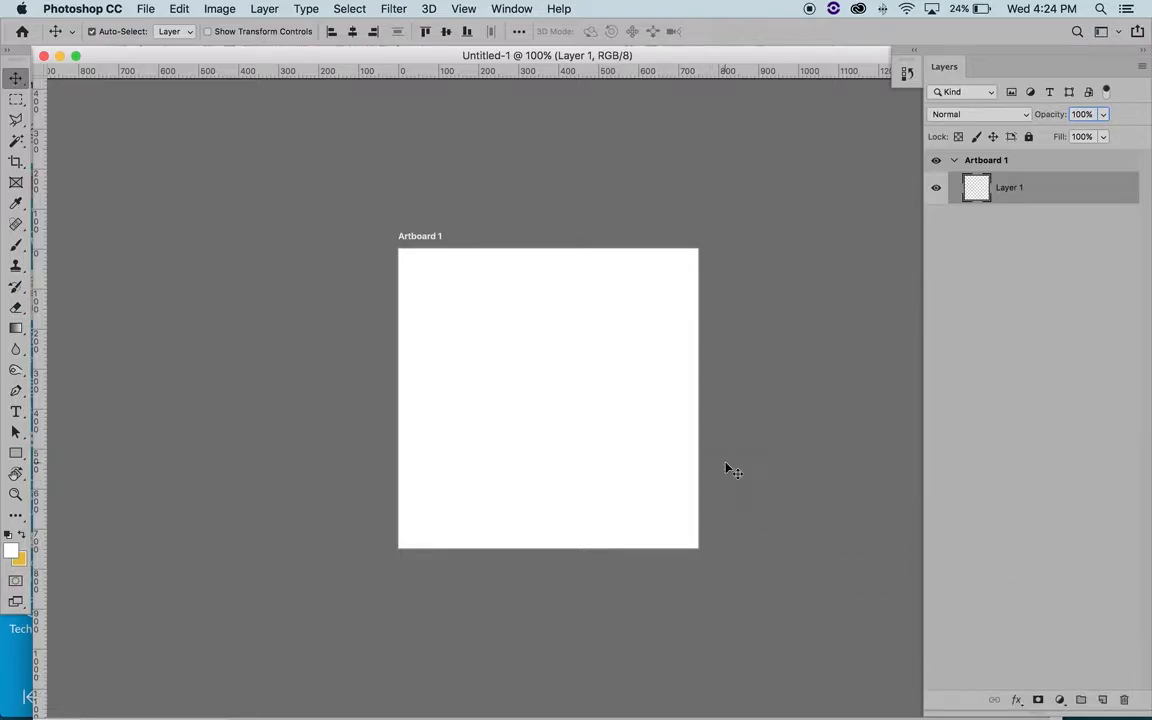
- Expand the History panel to view its recorded states, and collapse it again
left_click(906, 73)
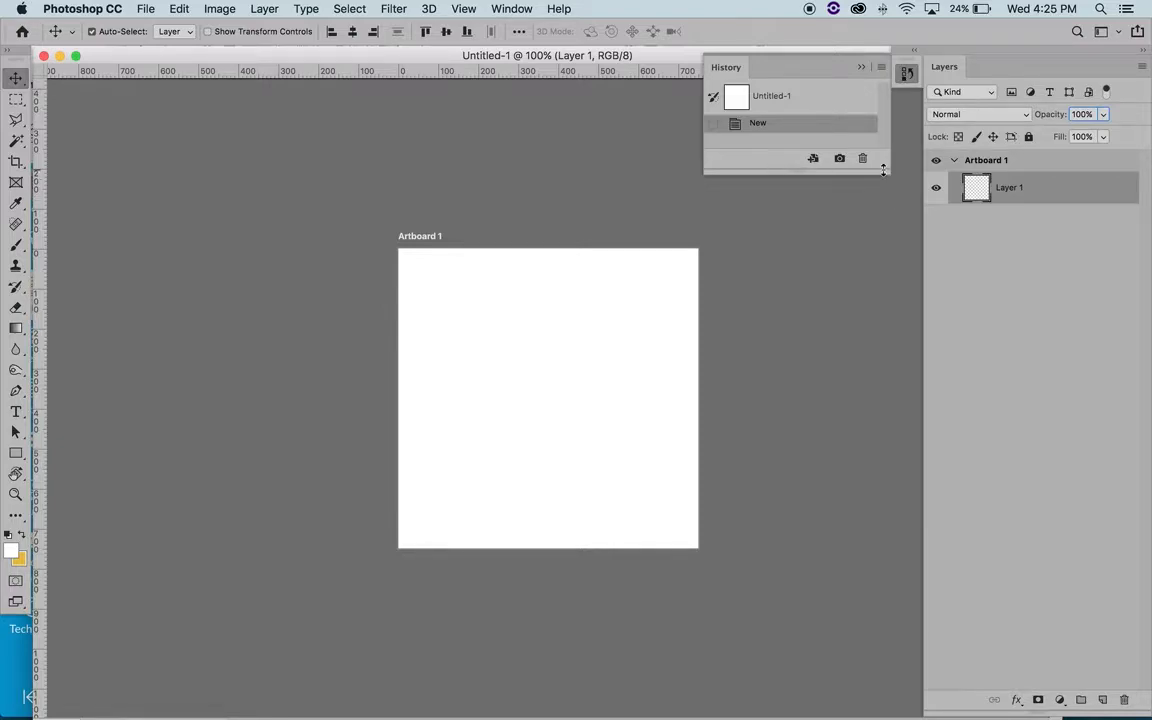
left_click(862, 68)
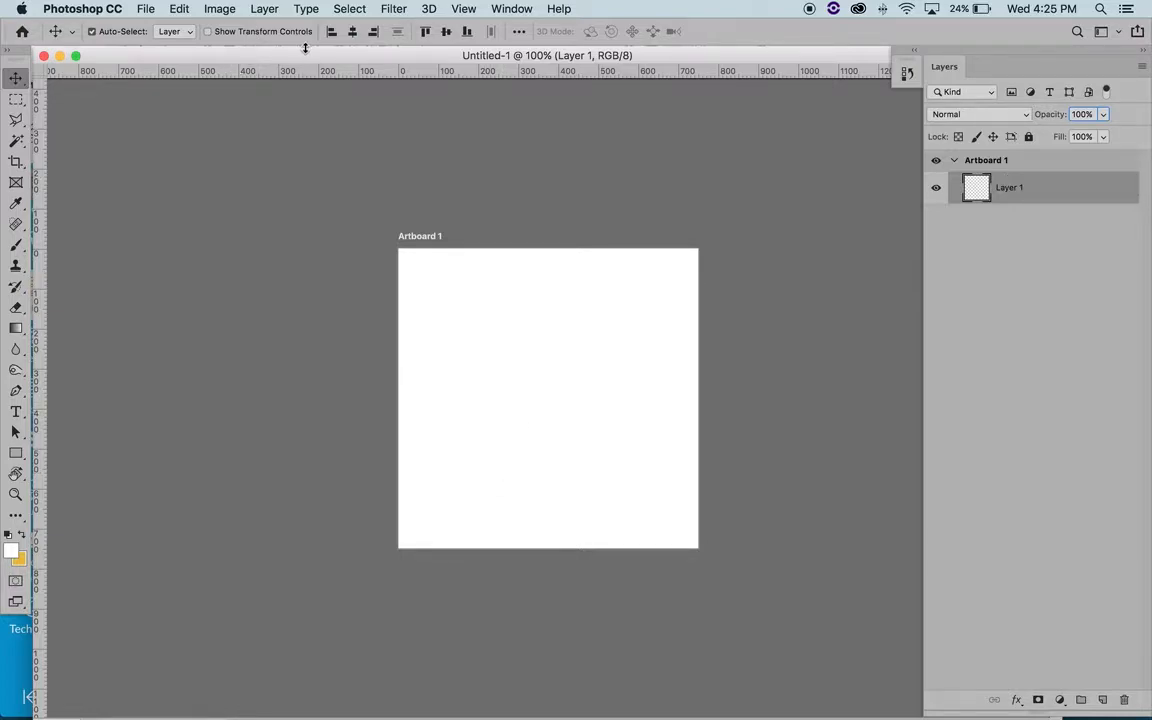
left_click_drag(296, 57, 300, 62)
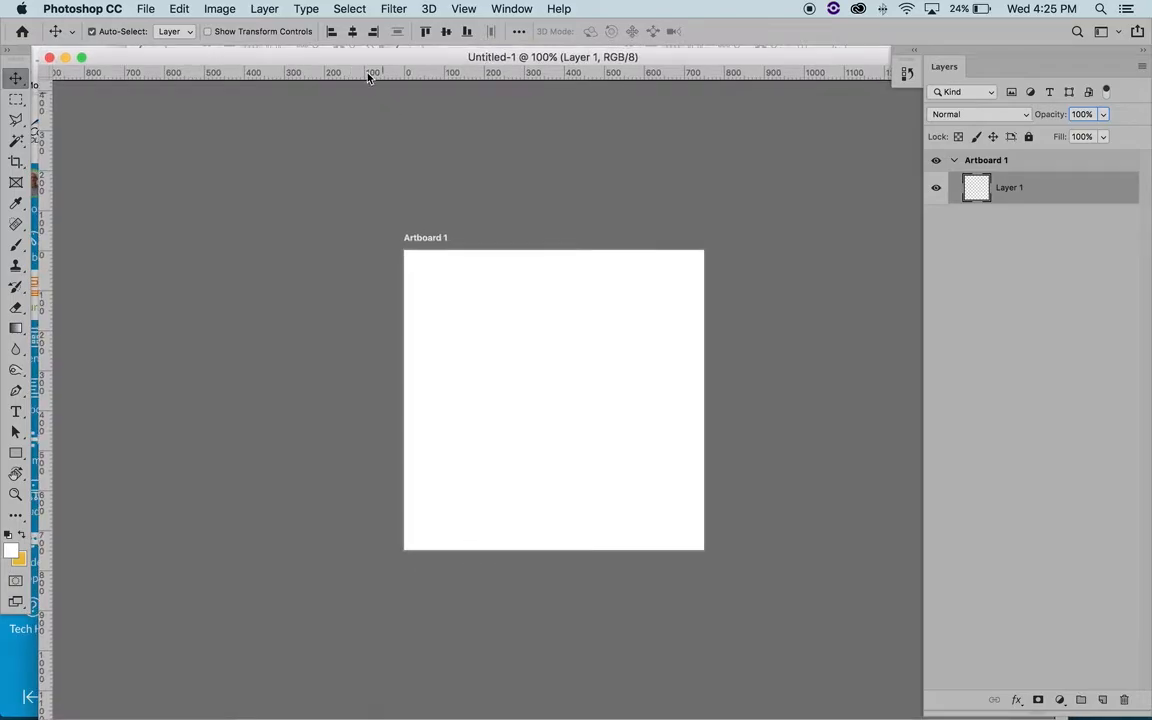
- Set the ruler units to inches in the Units & Rulers preferences
left_click(145, 8)
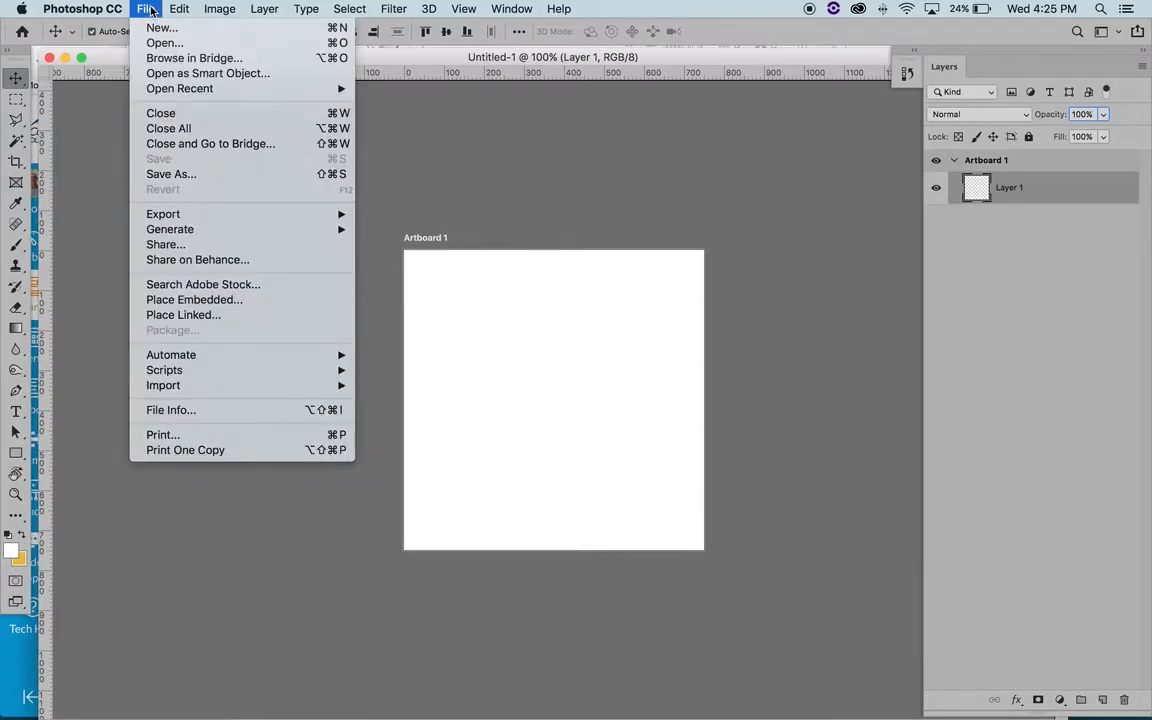
mouse_move(107, 5)
mouse_move(110, 57)
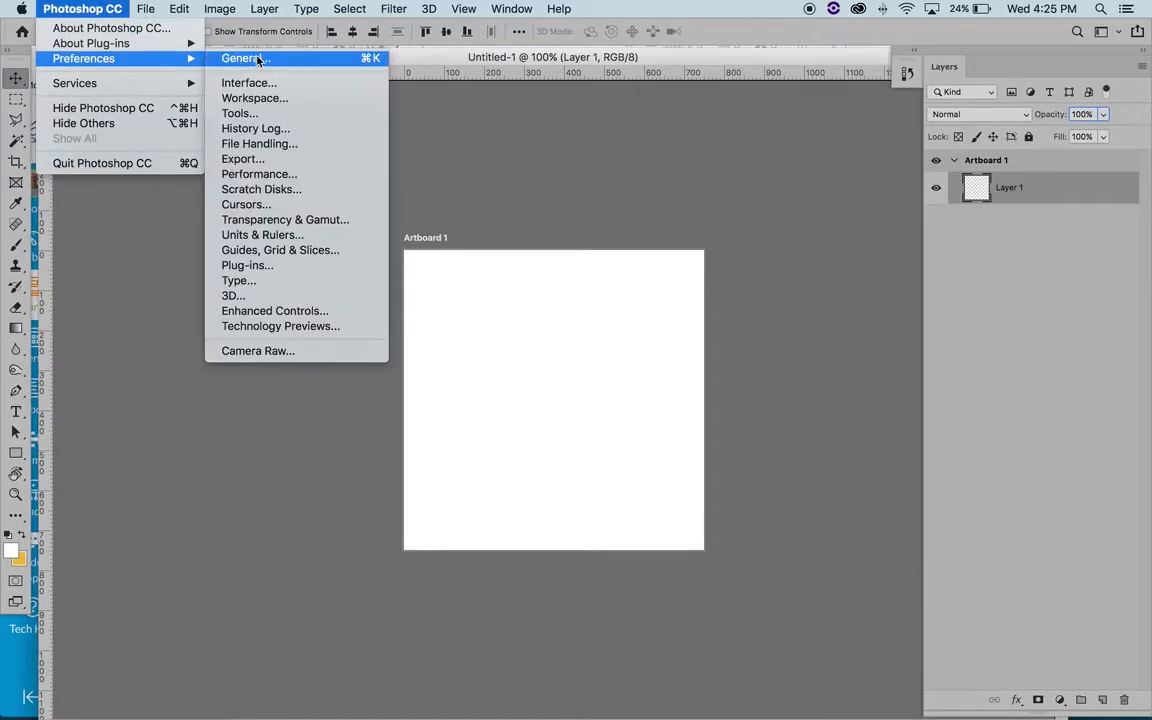
left_click(272, 236)
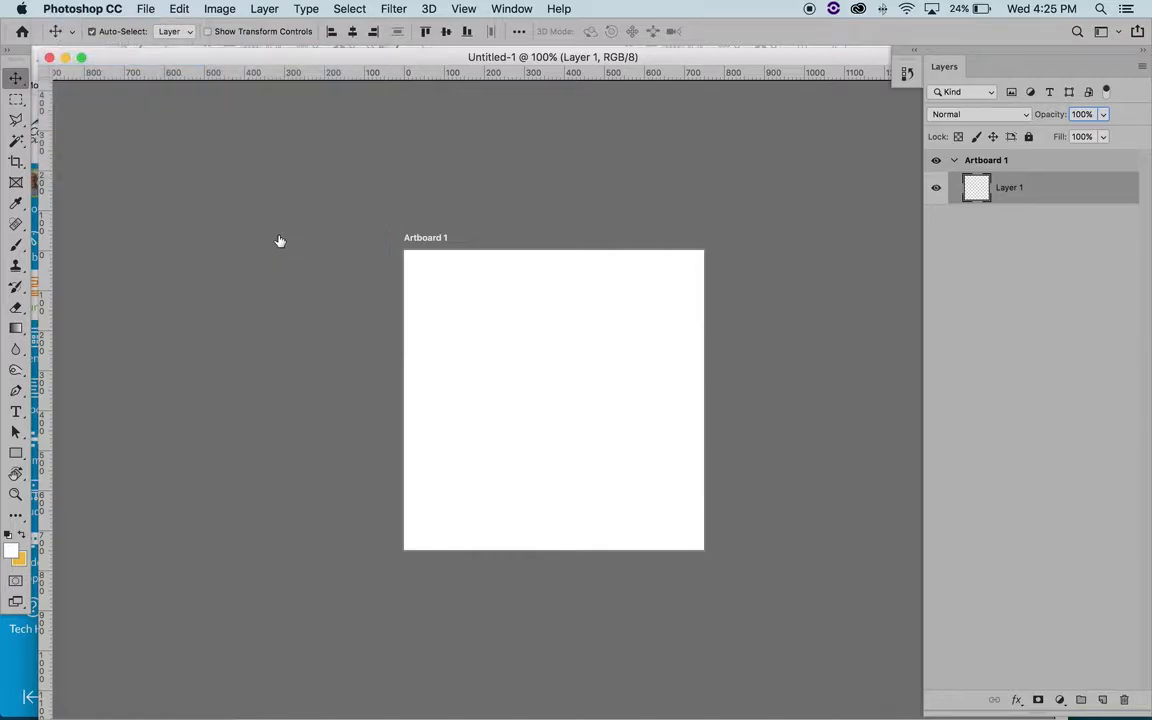
left_click(441, 165)
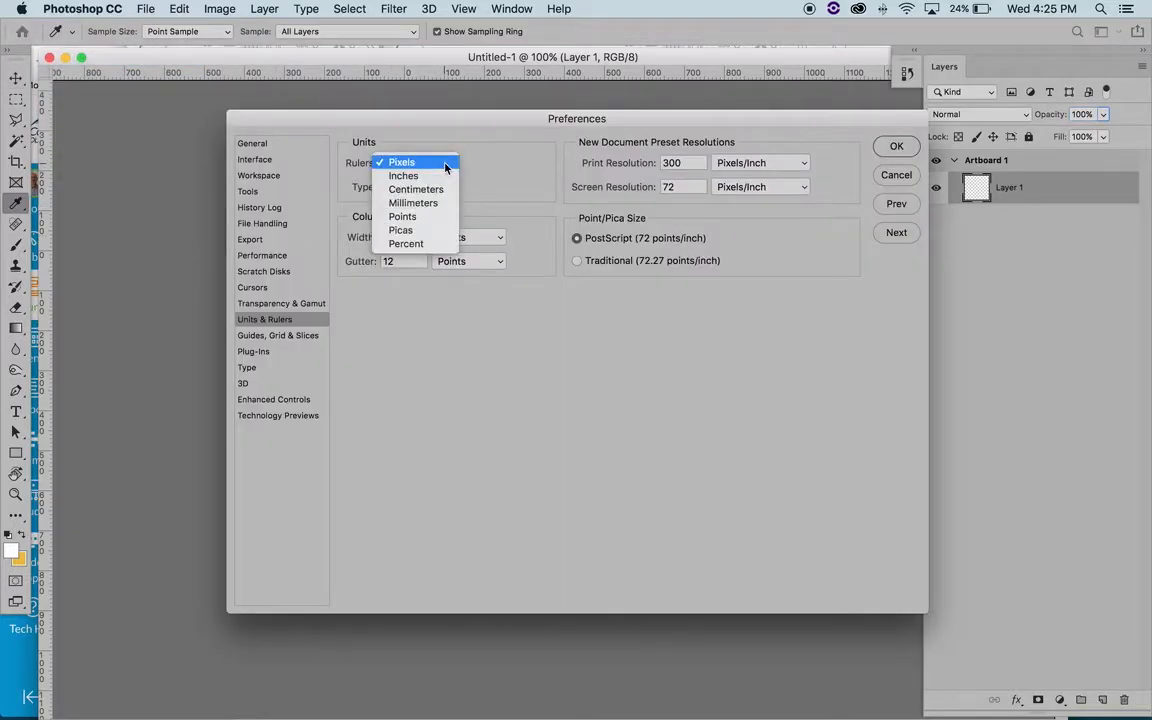
left_click(410, 175)
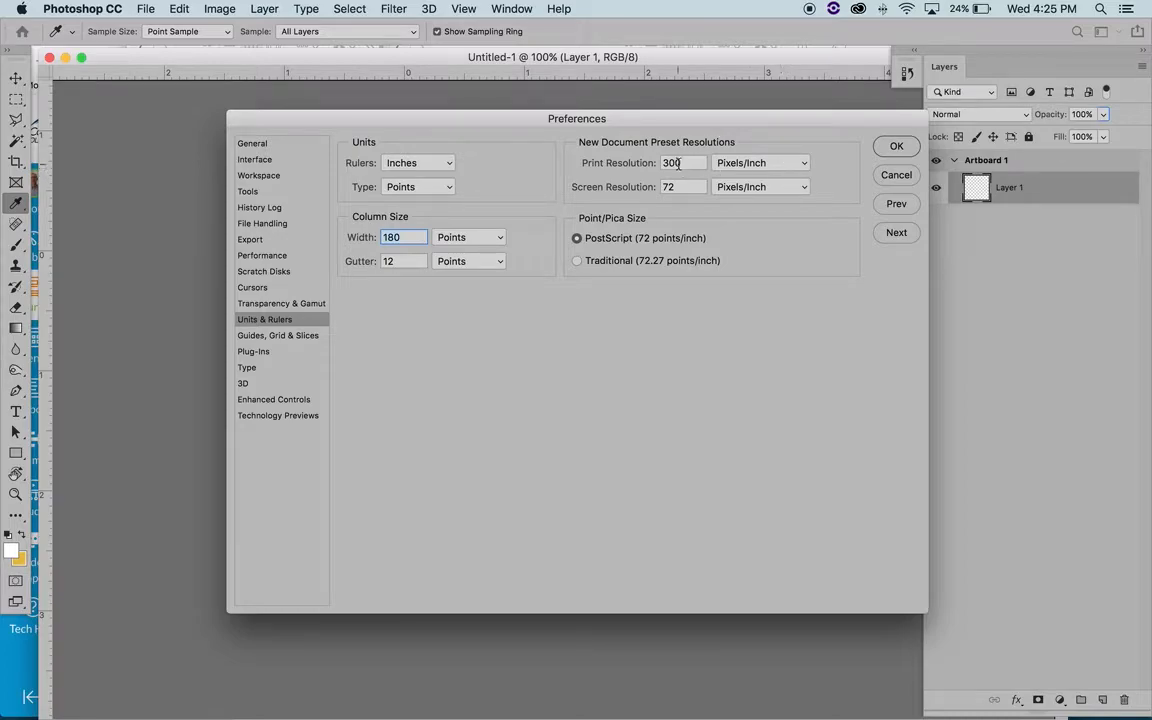
left_click(897, 147)
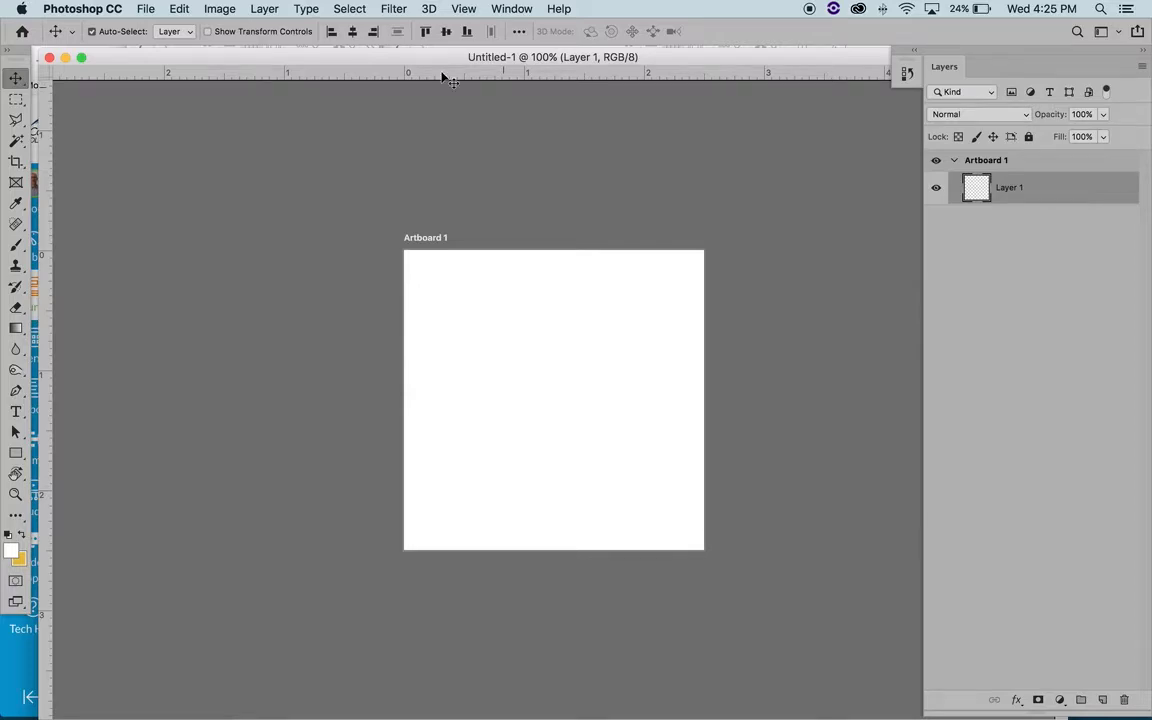
left_click(88, 9)
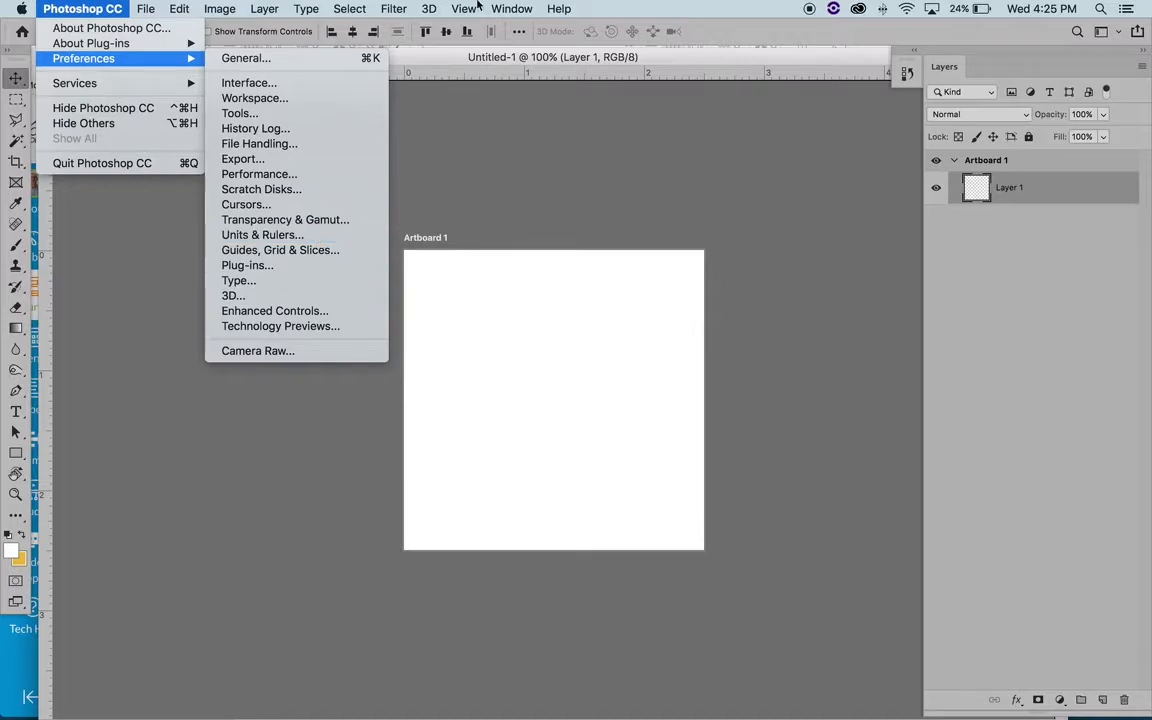
left_click(411, 66)
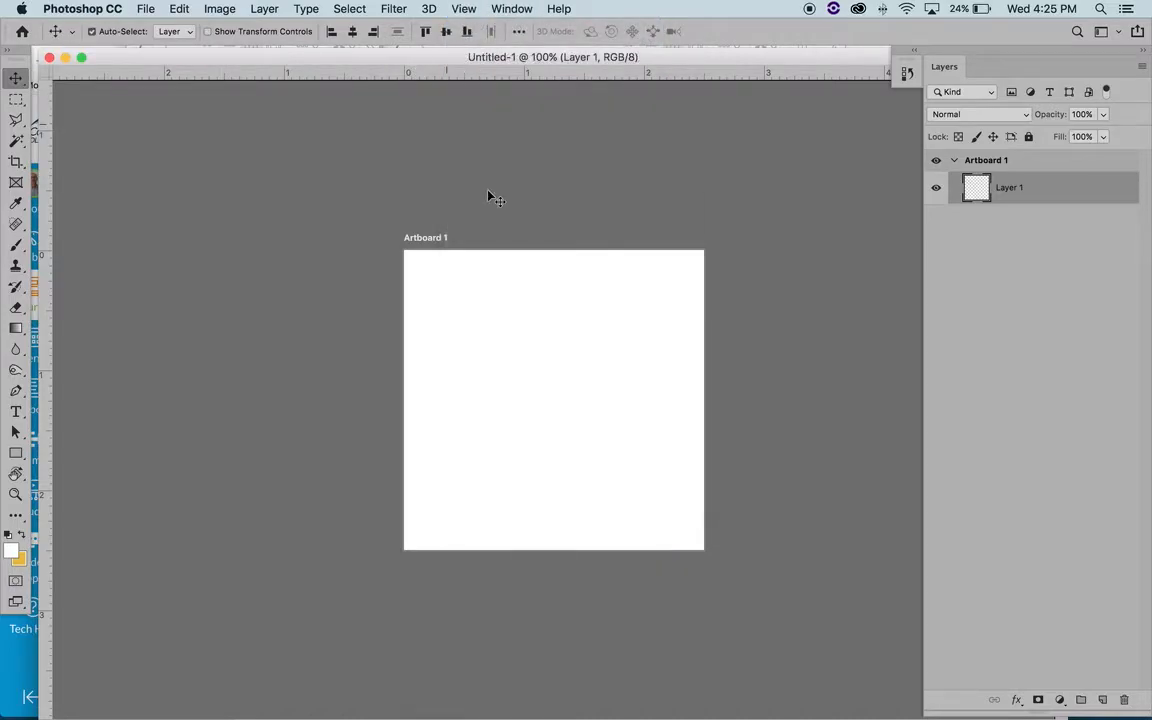
- Zoom the artboard view out to 66.7%
key("z")
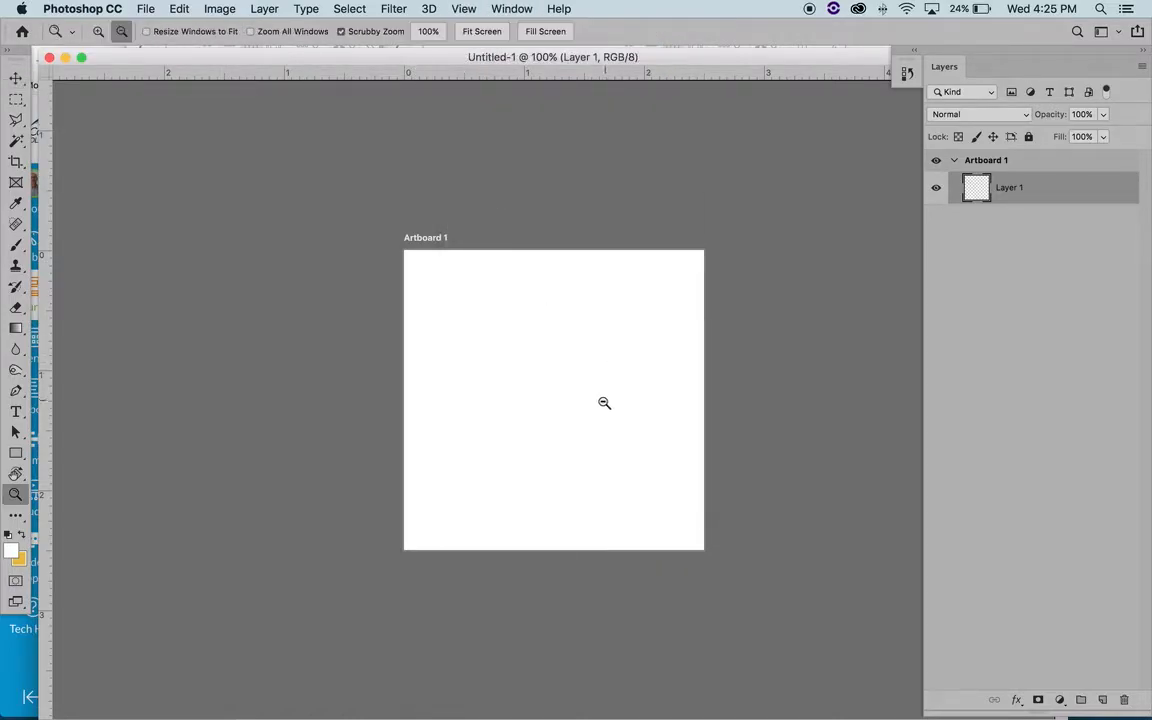
left_click(604, 402, "alt")
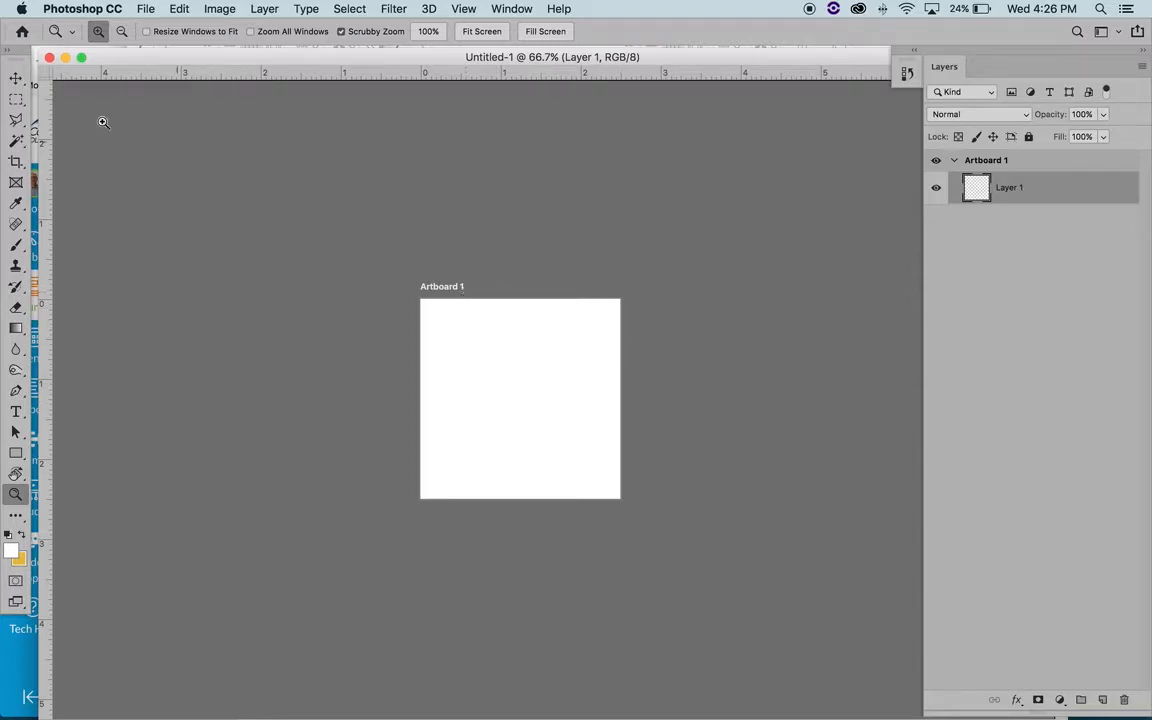
- Undock the Layers panel as a floating panel, and add two 2.5 in artboards in a row beside Artboard 1
left_click(16, 77)
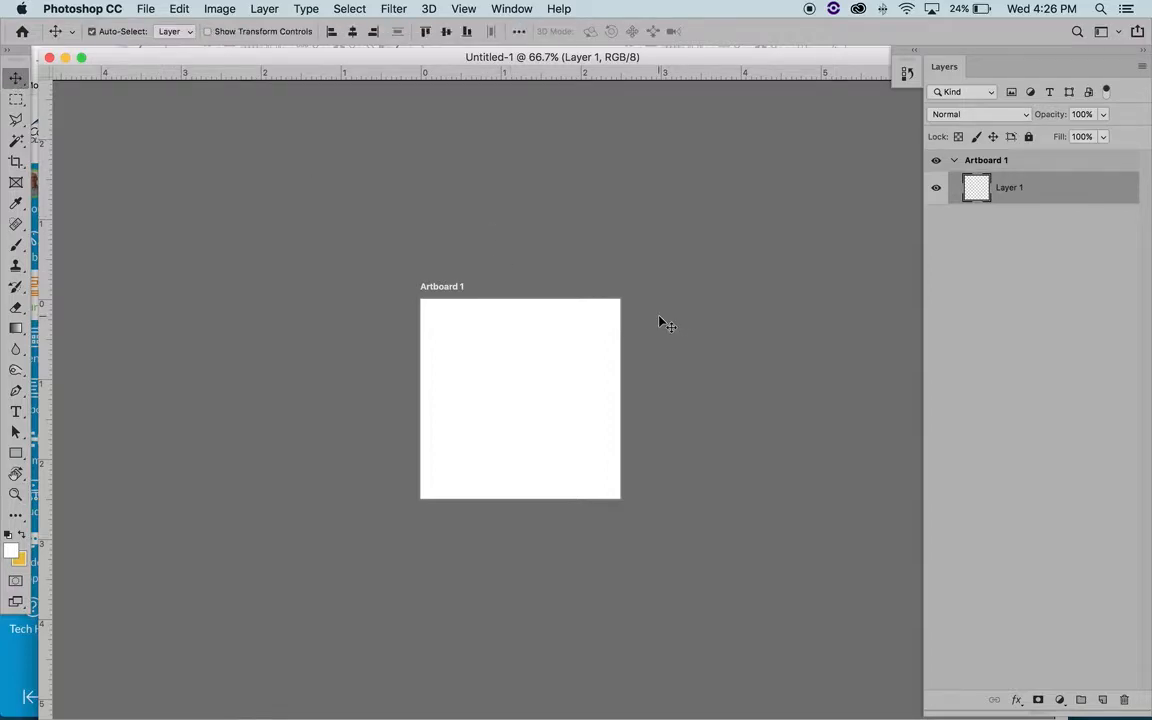
left_click_drag(1040, 54, 985, 60)
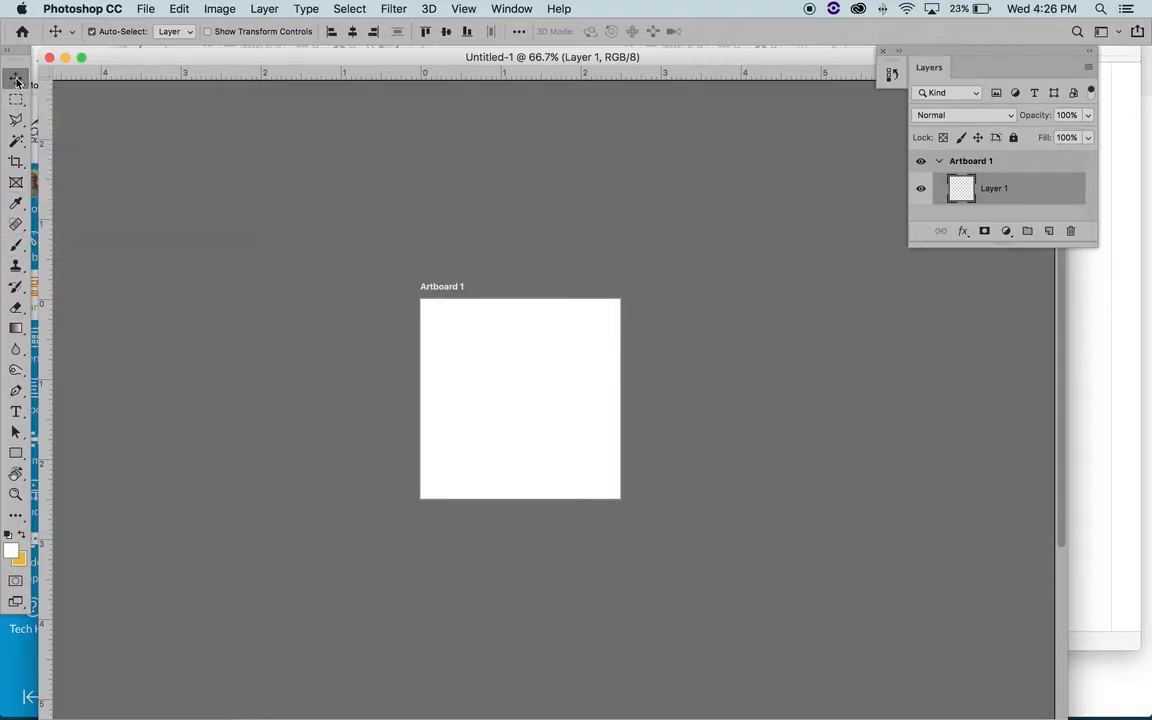
left_click(446, 289)
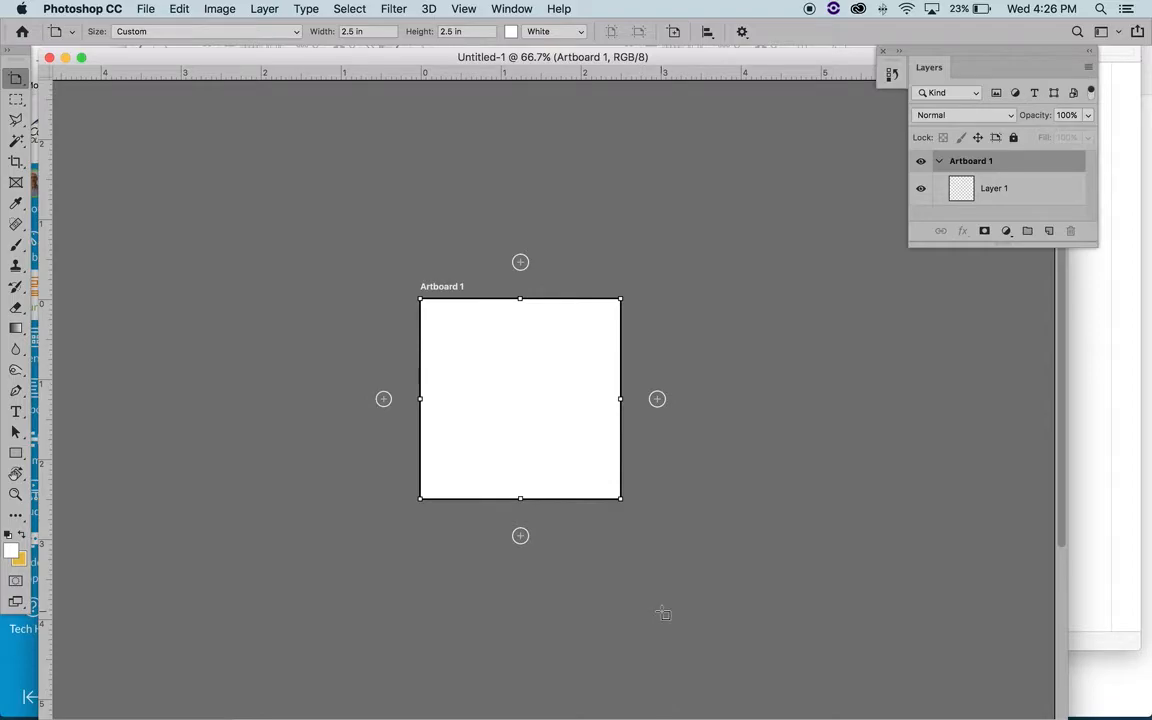
left_click(657, 400)
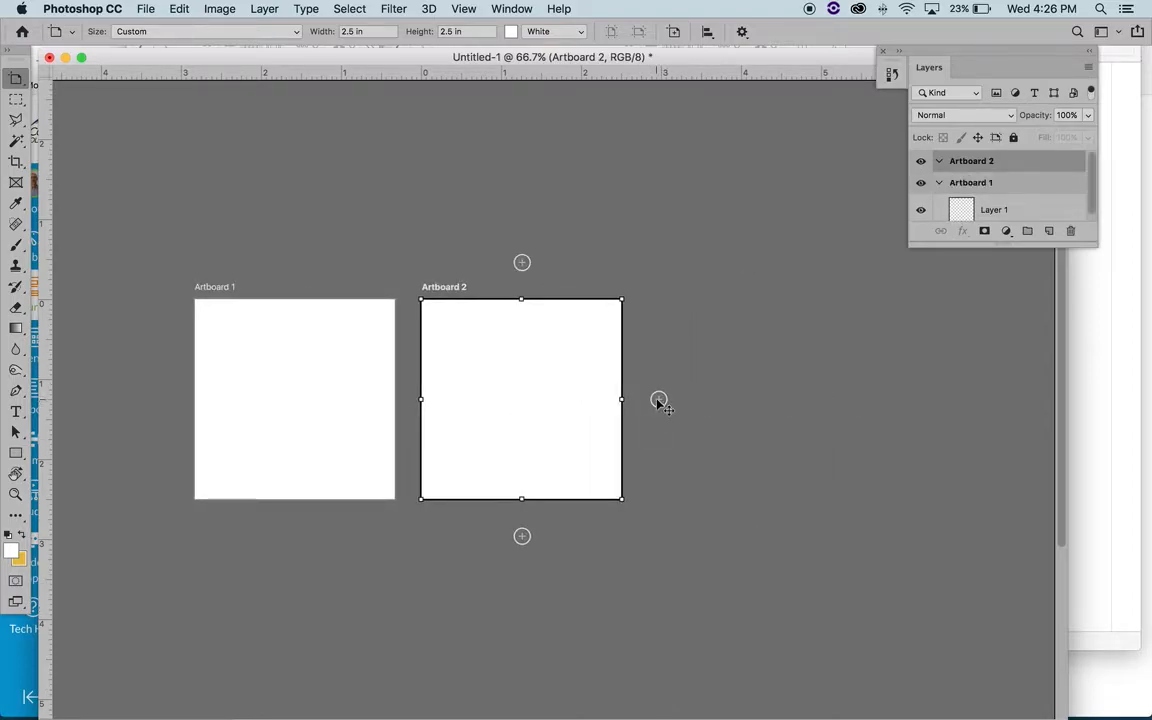
left_click(657, 400)
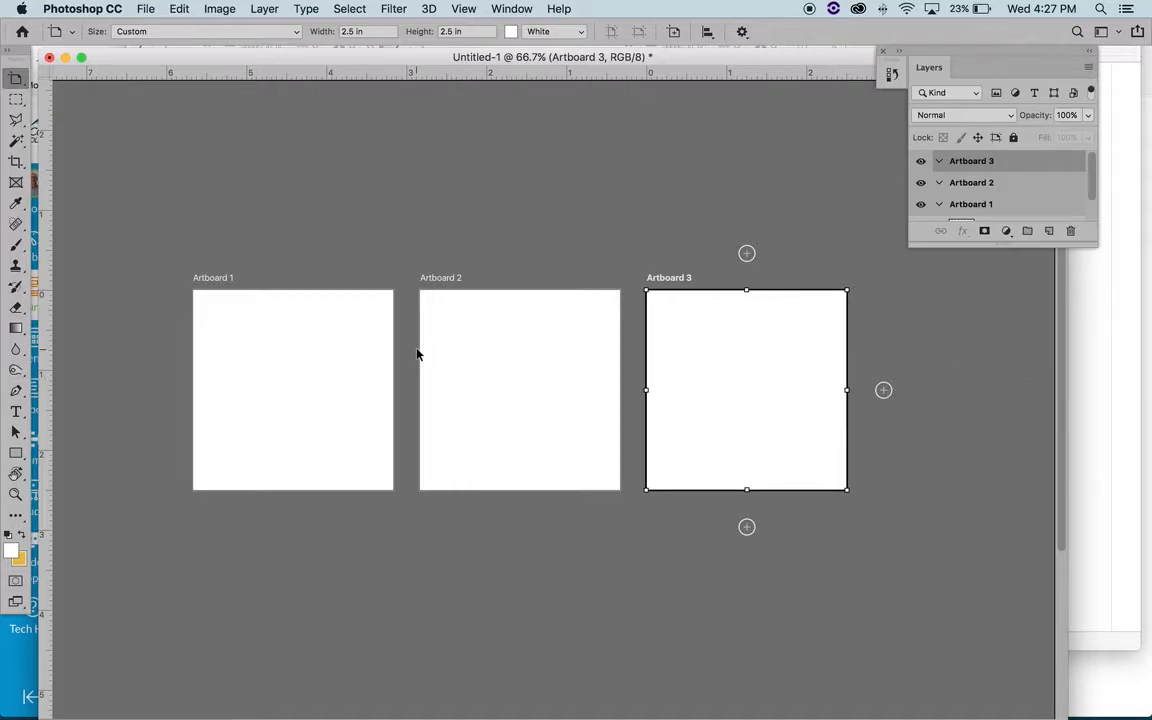
- Add a second row of three 2.5 in artboards, starting directly below Artboard 1
scroll(418, 354, "down", 5)
scroll(418, 354, "left", 2)
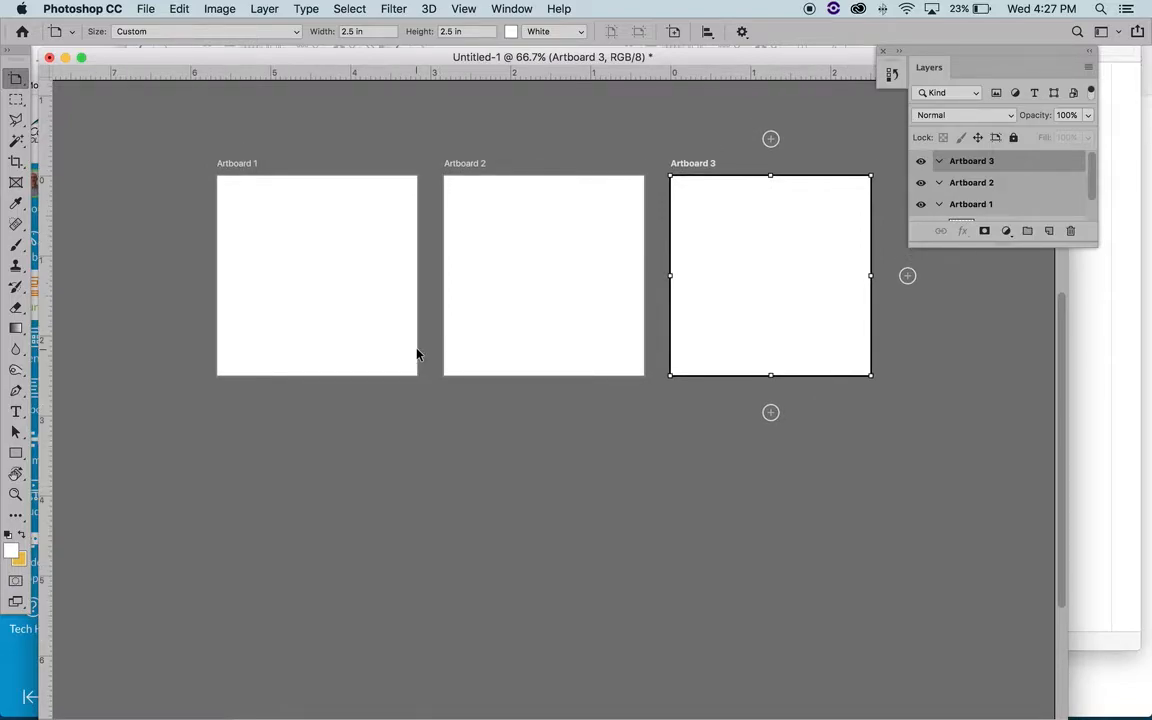
left_click(240, 162)
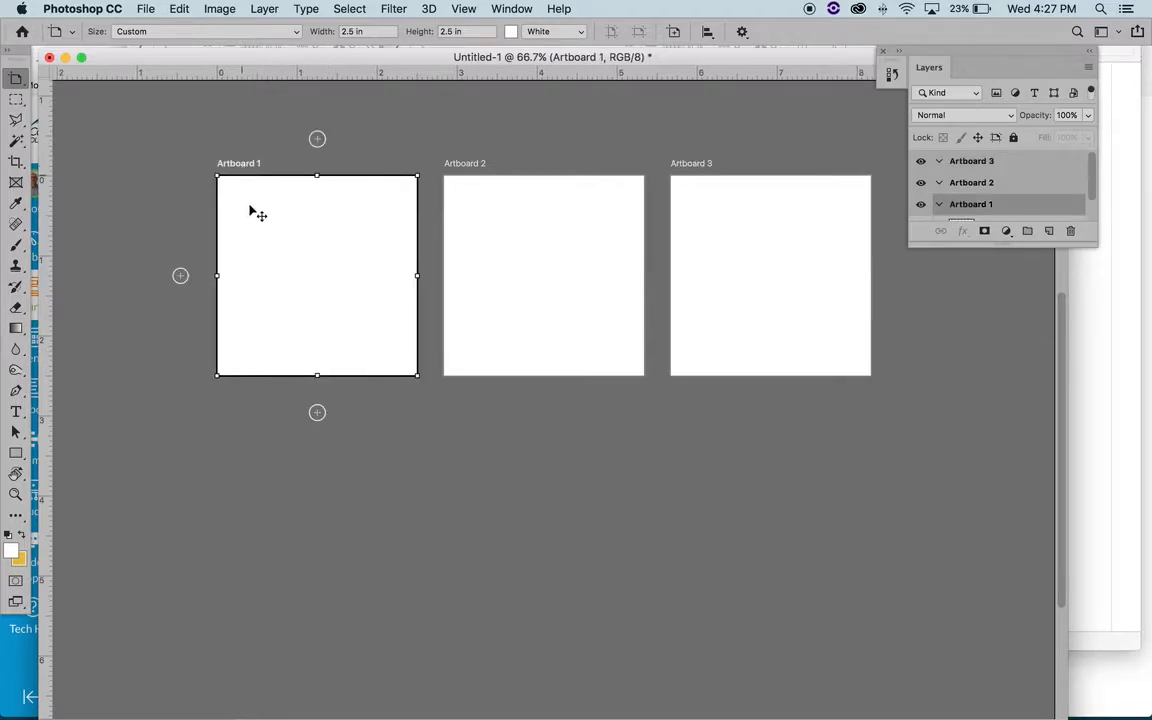
left_click(317, 413)
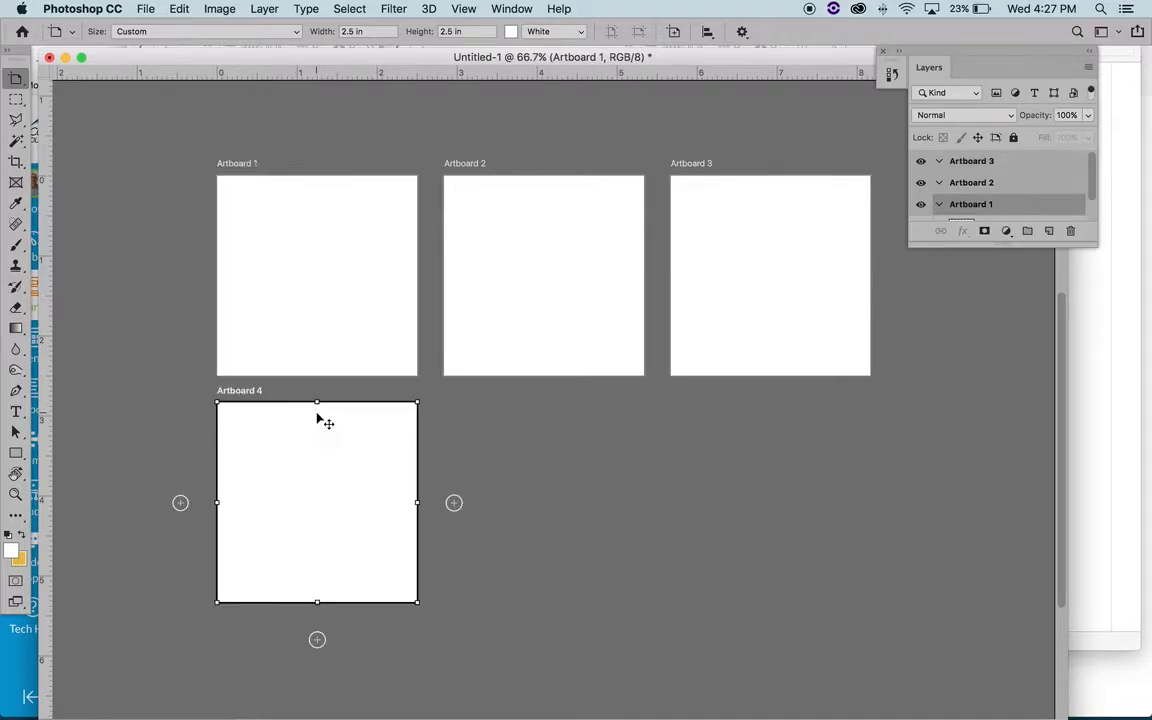
scroll(277, 185, "up", 5)
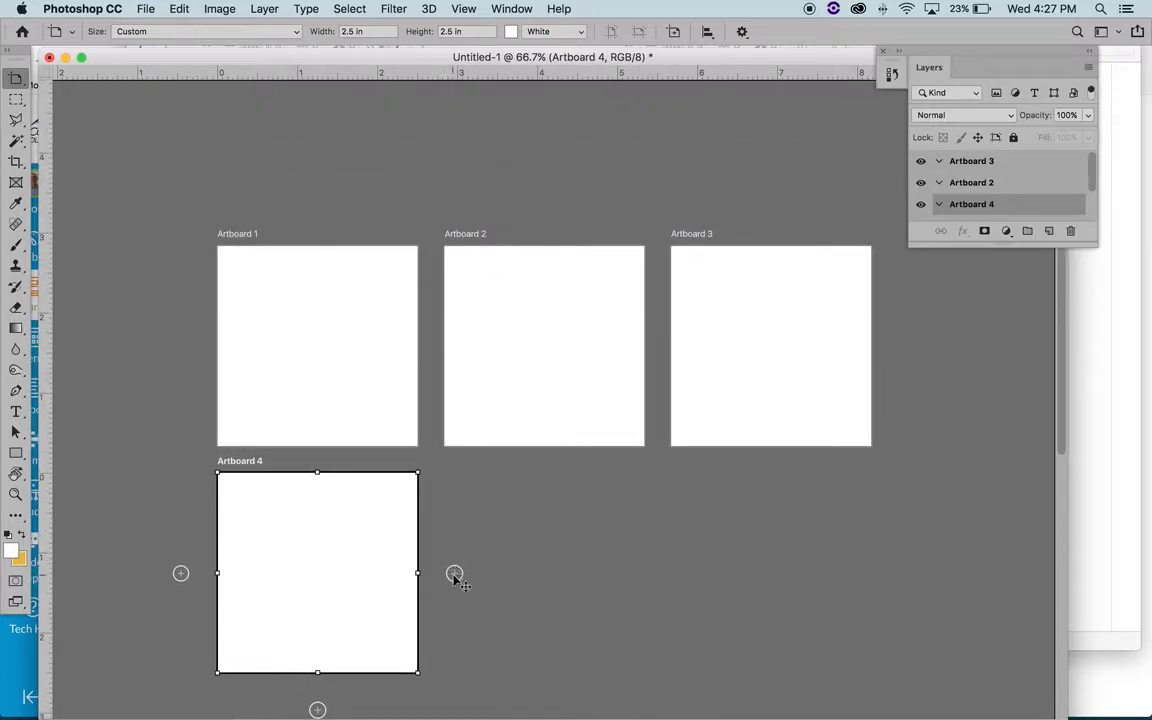
left_click(454, 574)
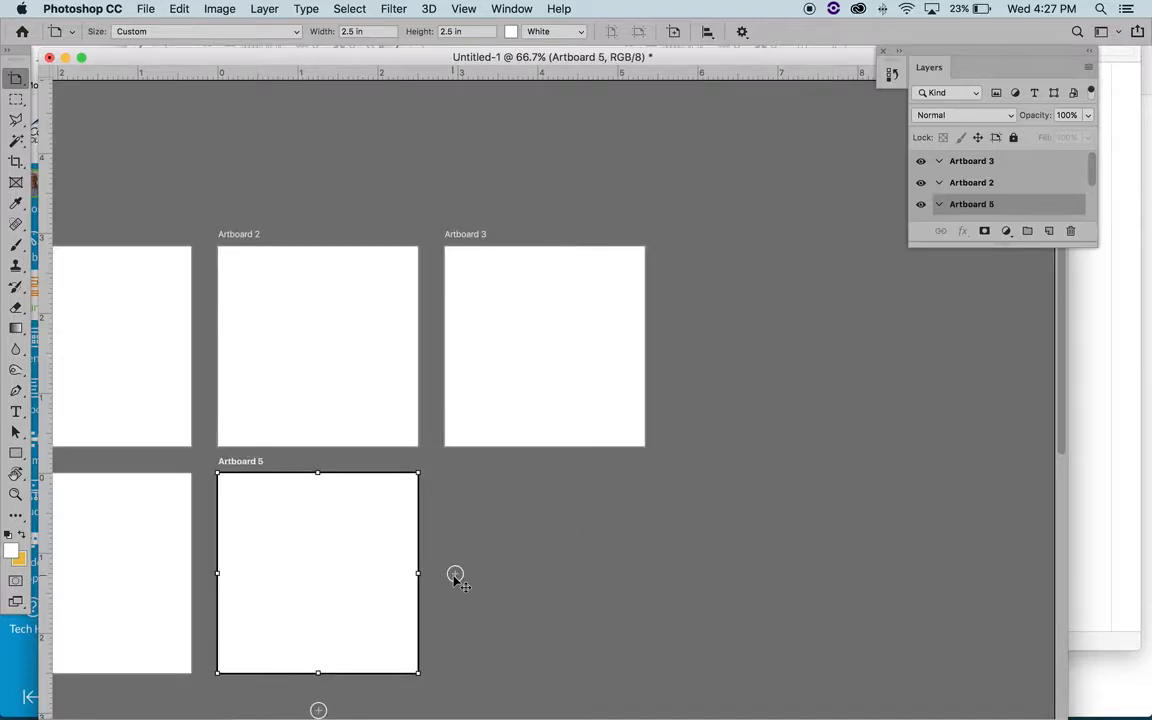
left_click(454, 574)
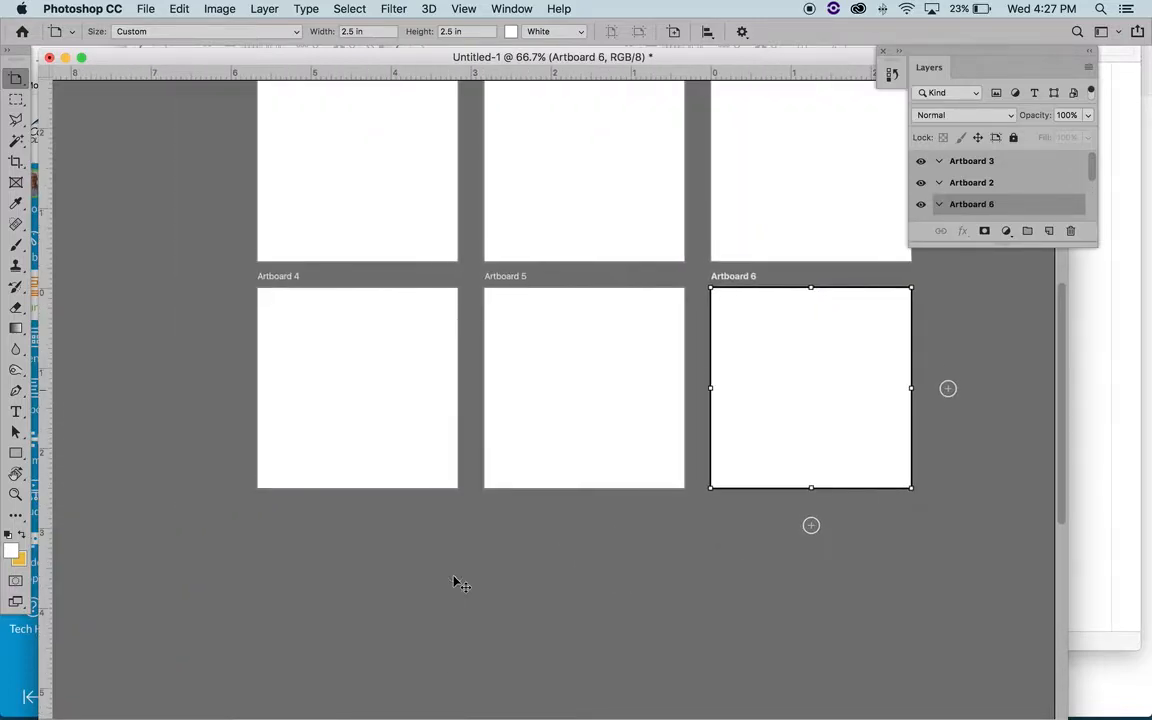
- Add a third row of three 2.5 in artboards, starting directly below Artboard 4
left_click(265, 258)
left_click(357, 513)
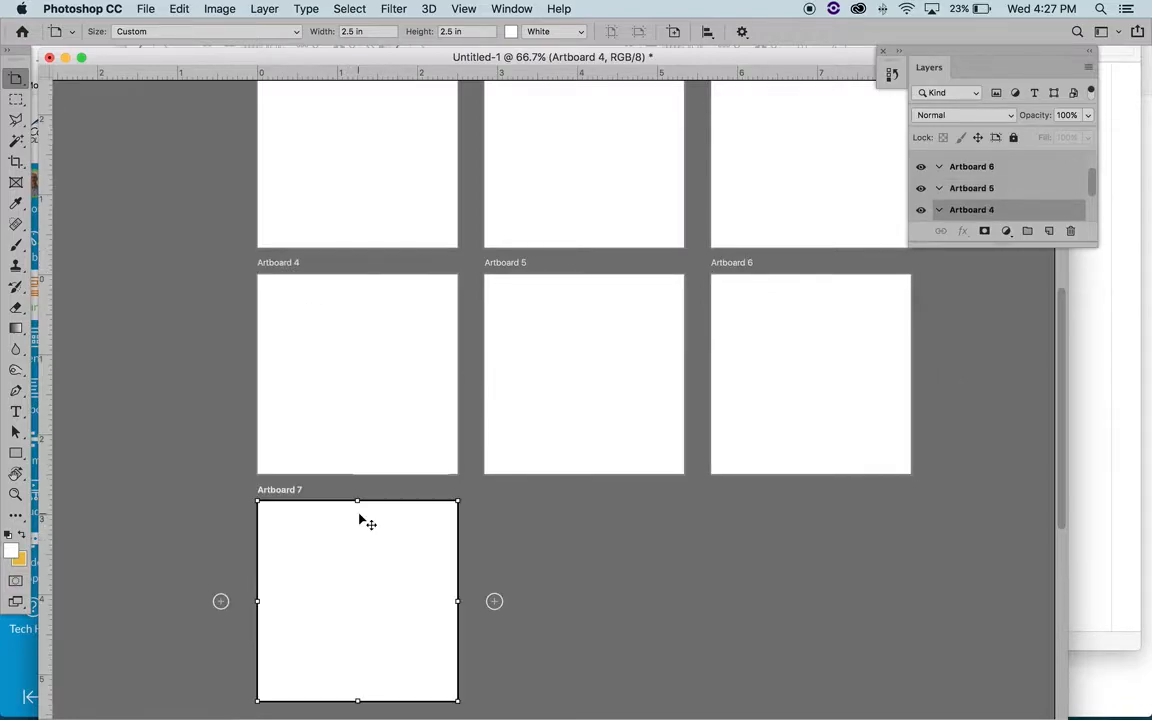
left_click(494, 376)
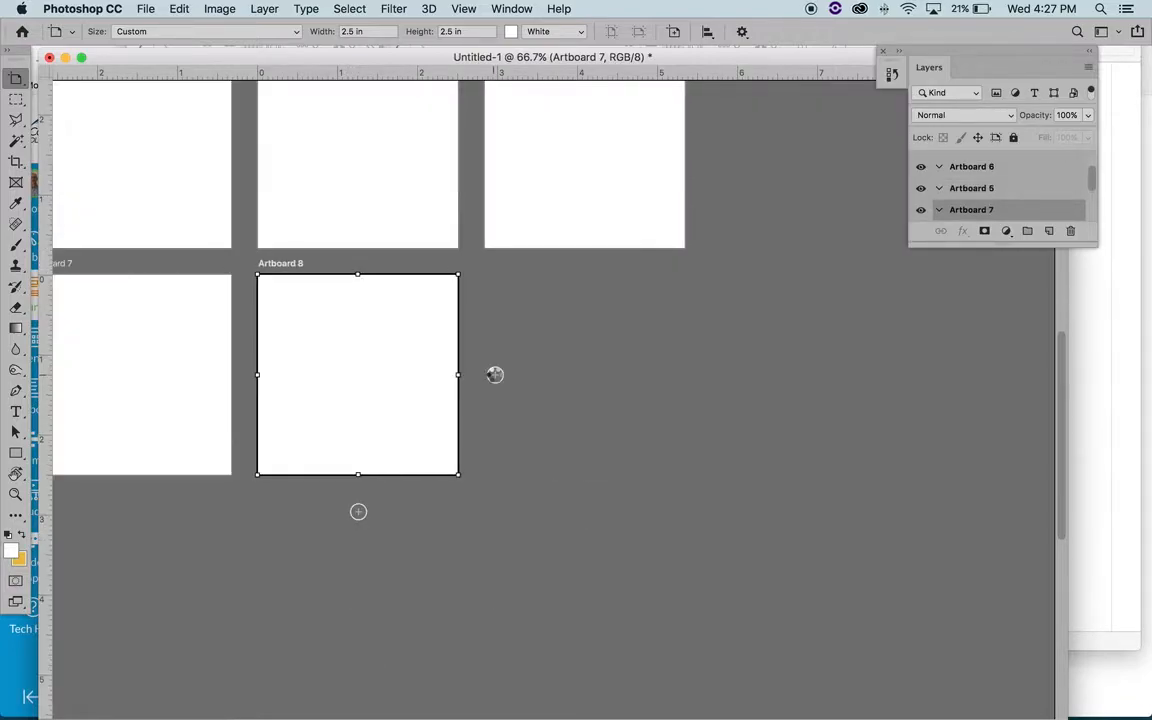
left_click(494, 376)
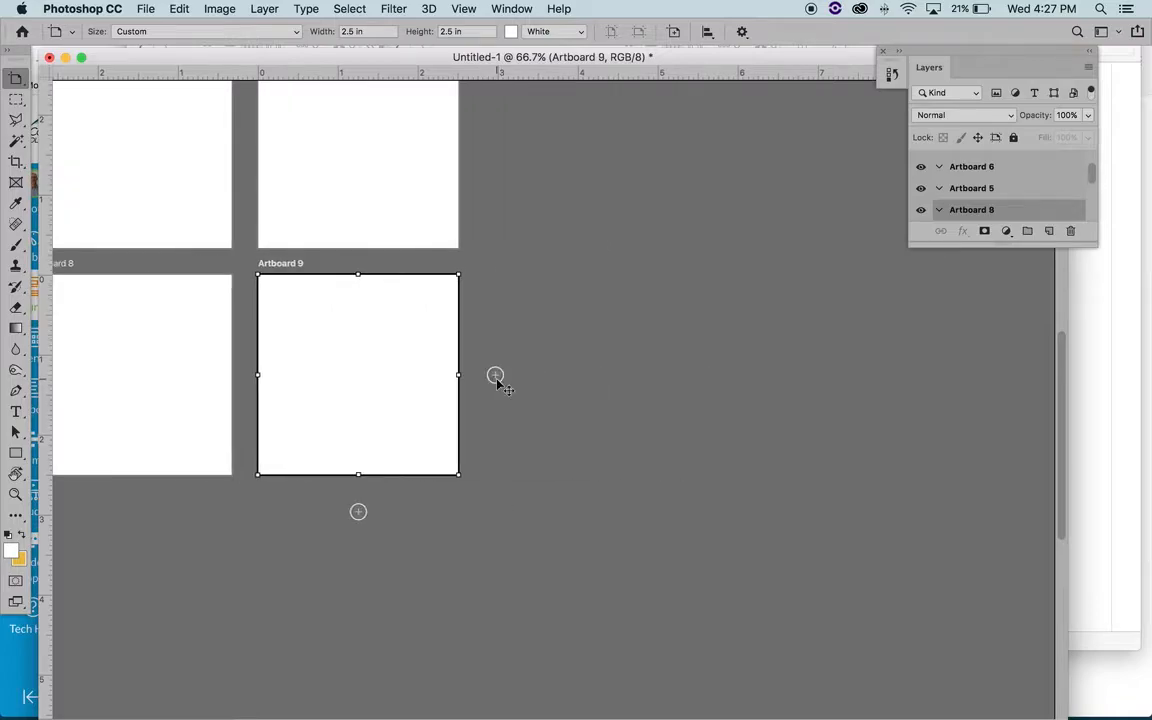
- Review the complete three-by-three artboard grid at 50% zoom
scroll(496, 380, "up", 5)
scroll(496, 380, "left", 5)
scroll(497, 384, "down", 3)
scroll(497, 384, "right", 1)
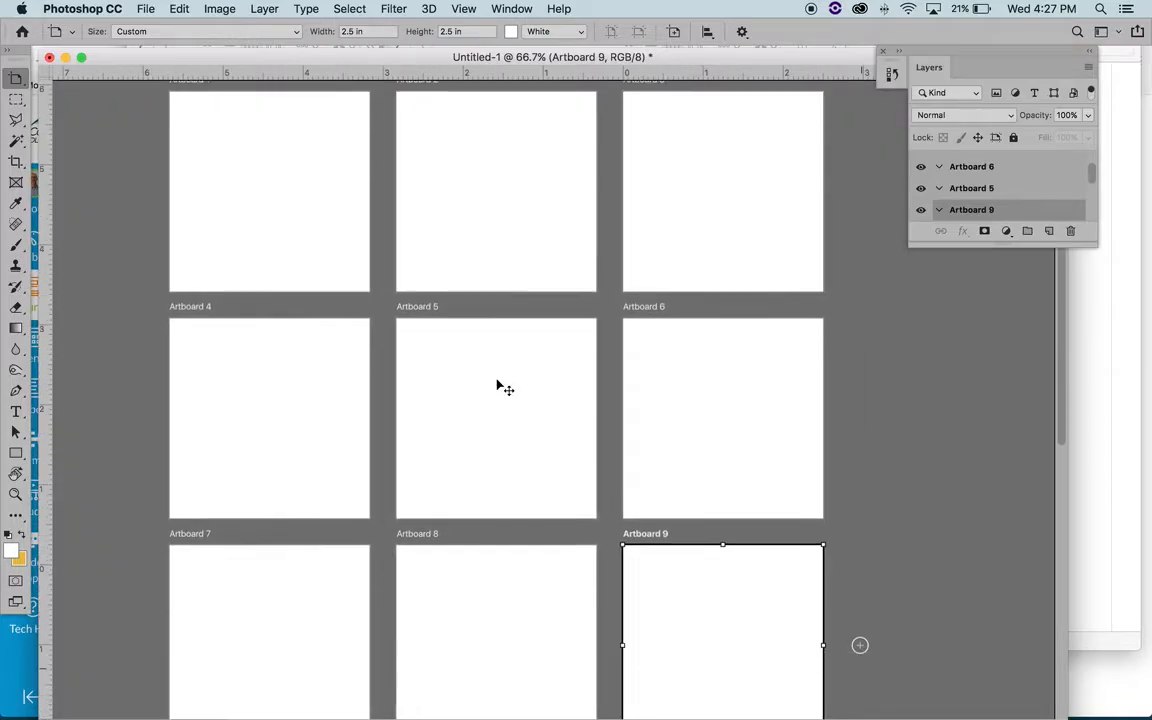
key("z")
left_click(487, 375, "alt")
scroll(486, 375, "down", 2)
scroll(486, 375, "right", 1)
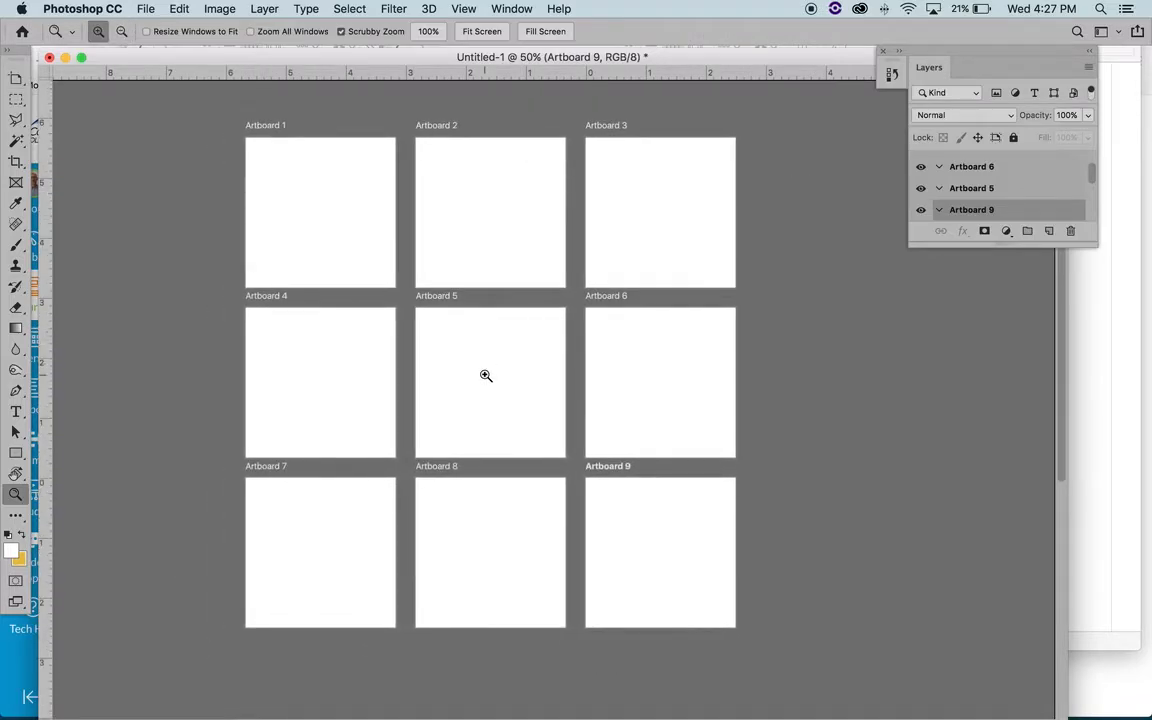
- Lengthen the Layers panel to show every artboard, and collapse all nine artboard groups
left_click_drag(1090, 243, 1104, 516)
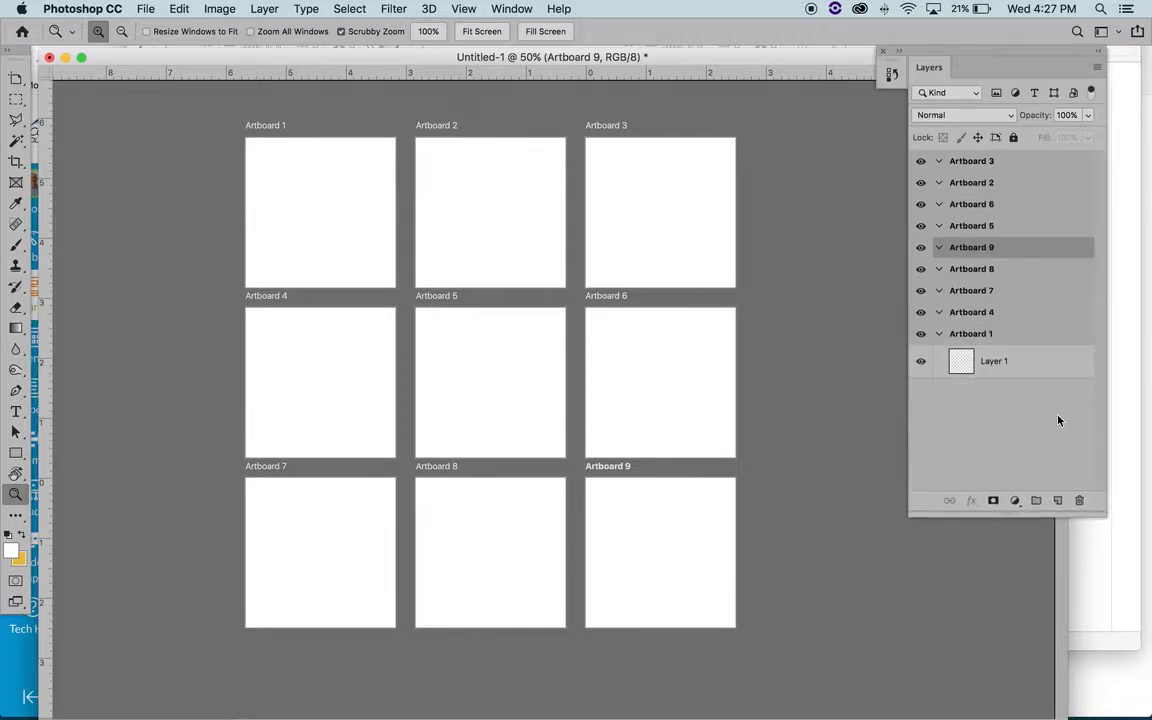
left_click(938, 333)
left_click(938, 312)
left_click(938, 290)
left_click(938, 269)
left_click(938, 247)
left_click(938, 225)
left_click(938, 204)
left_click(938, 182)
left_click(938, 161)
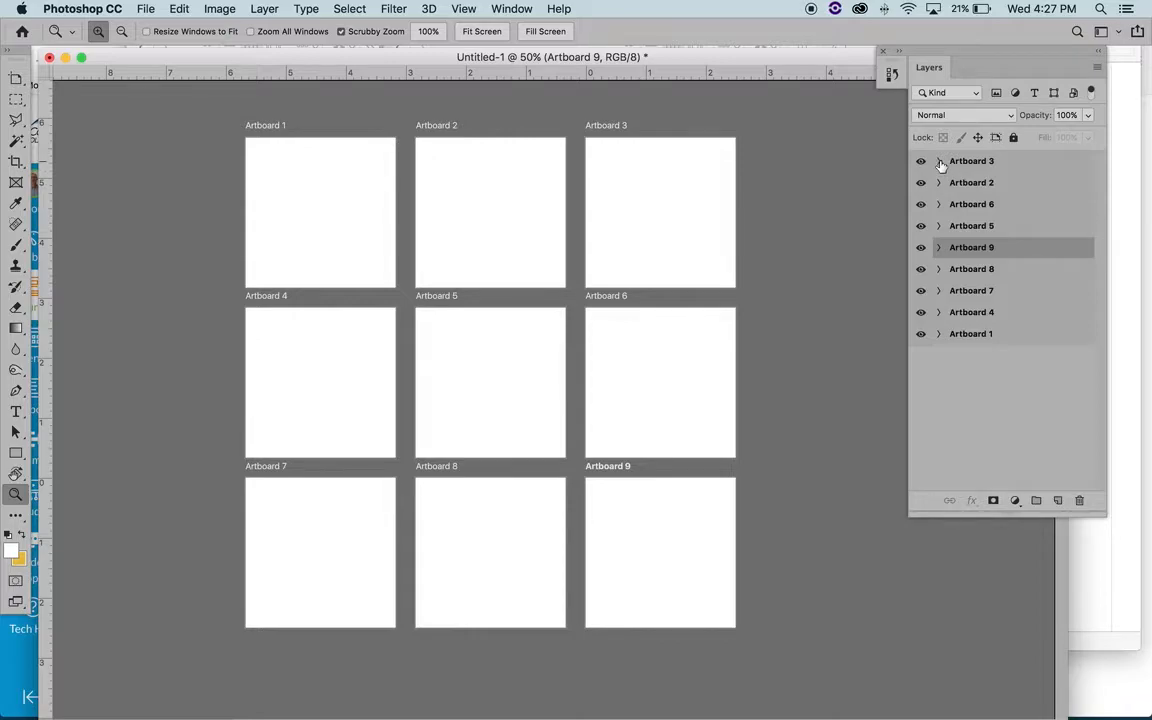
- Reorder the artboards in the layer stack so they run from Artboard 1 at the top to Artboard 9 at the bottom
left_click_drag(1016, 189, 1021, 345)
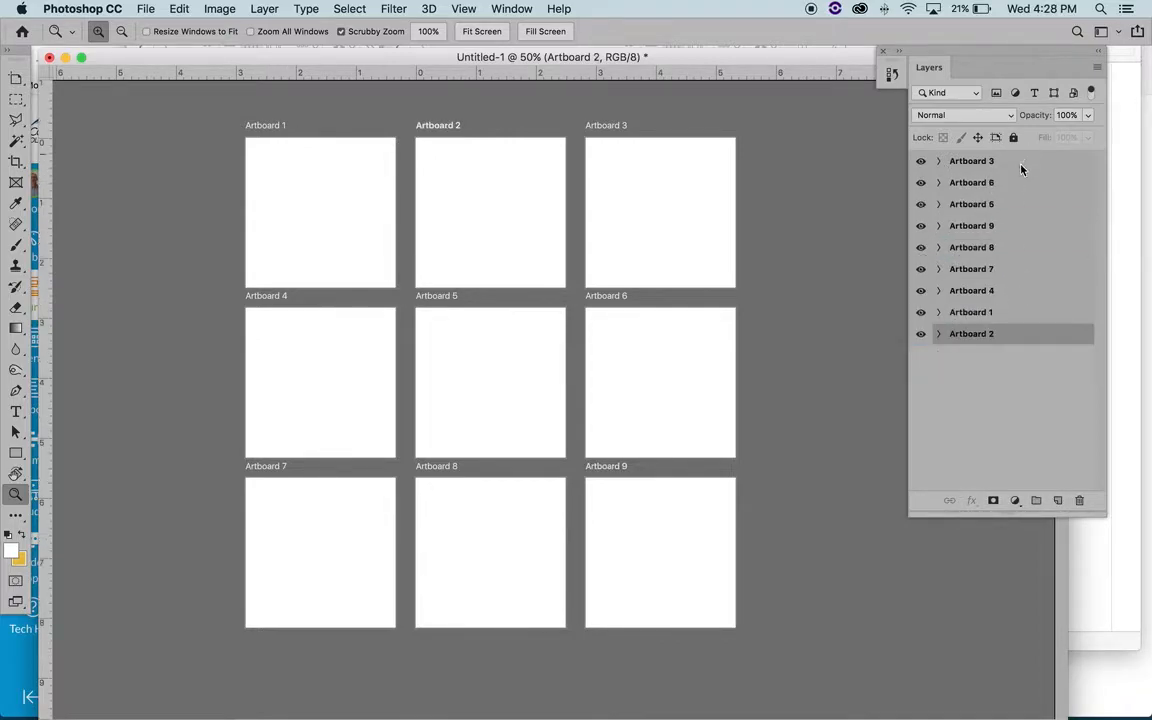
left_click_drag(1018, 170, 1023, 365)
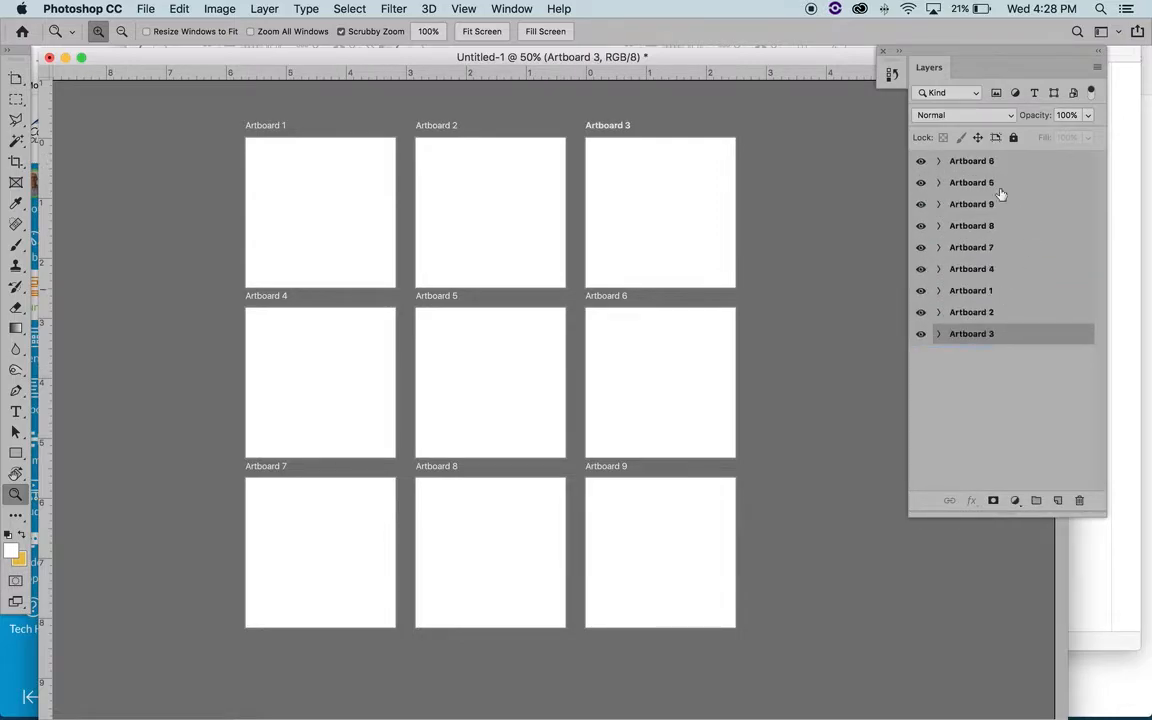
left_click_drag(1018, 277, 1016, 366)
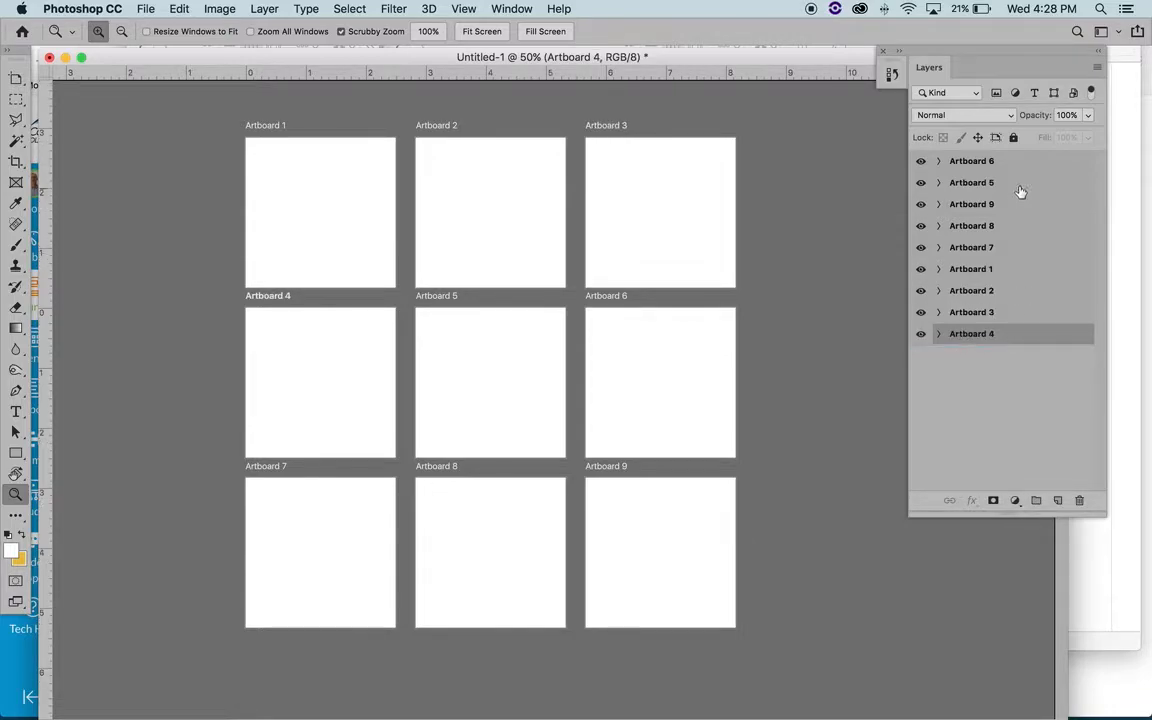
left_click_drag(1020, 191, 1021, 375)
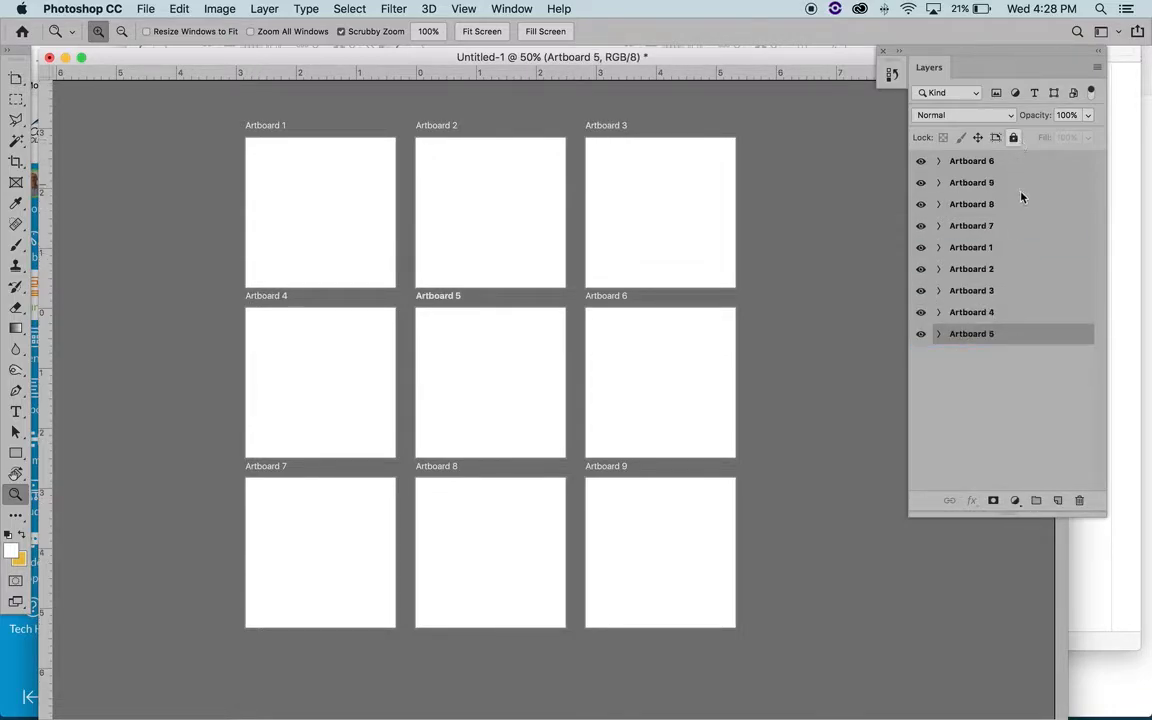
left_click_drag(1018, 206, 1027, 366)
left_click_drag(1018, 206, 1021, 354)
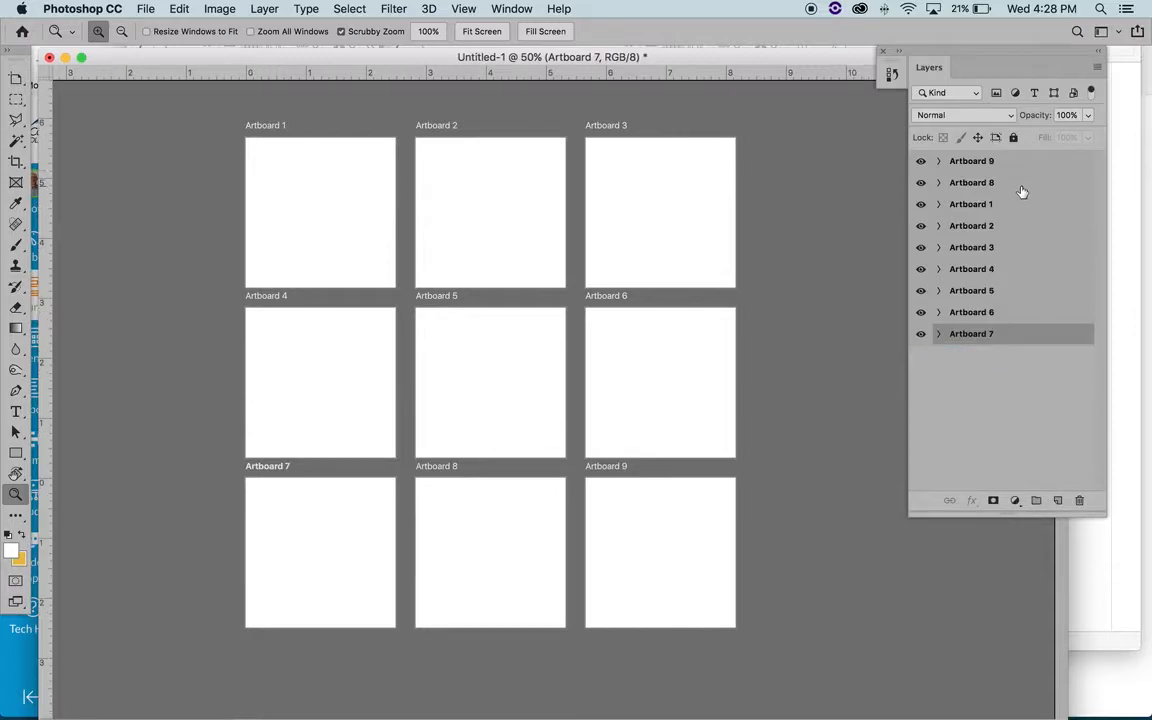
left_click(1022, 191)
left_click_drag(1022, 191, 1023, 362)
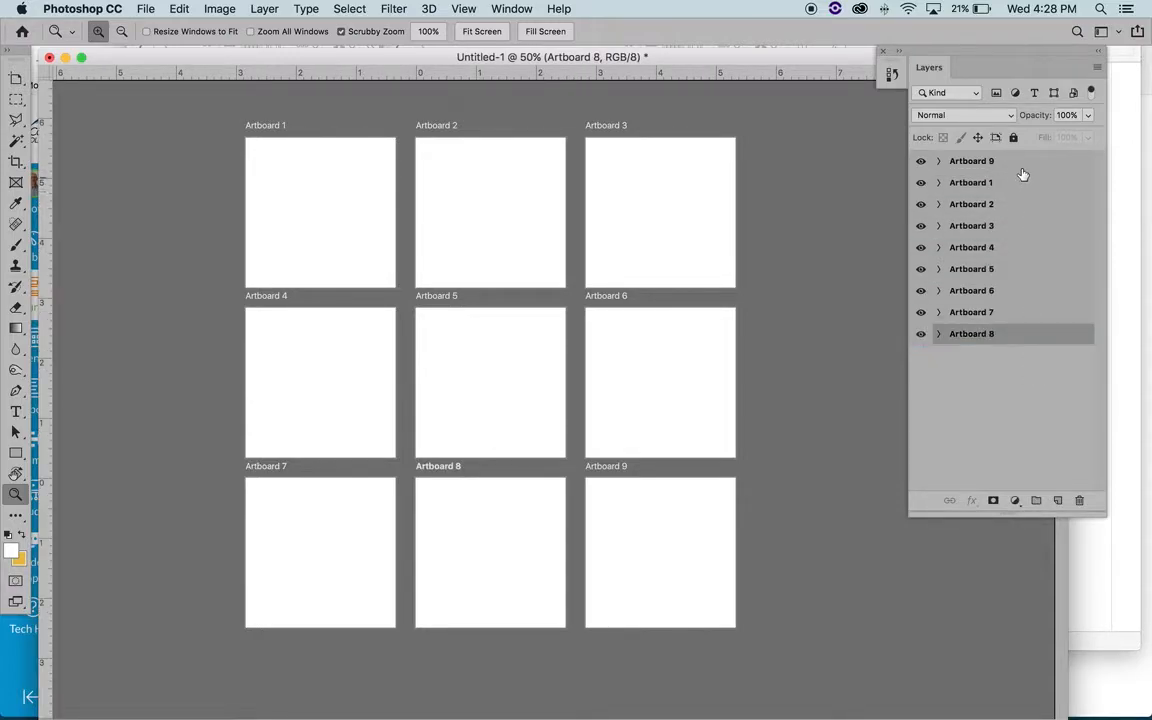
left_click_drag(1025, 167, 1027, 362)
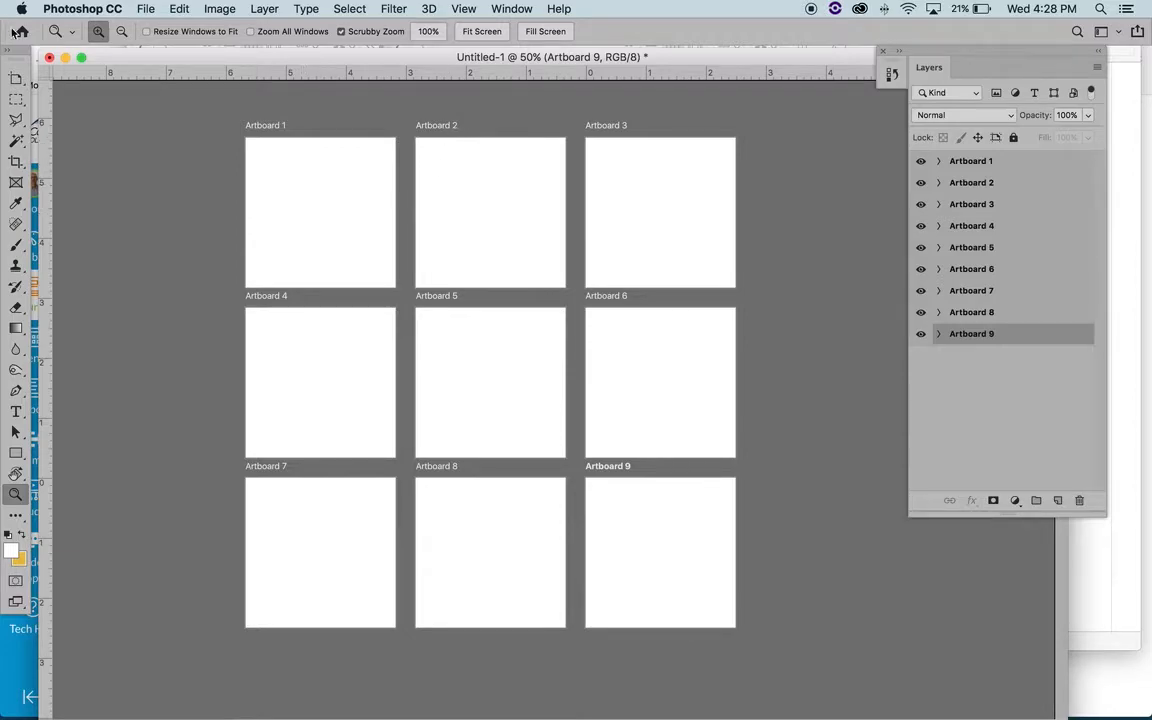
- Select Artboard 1 and place 7_Final.jpg from the SUBMIT folder into it as a linked image
left_click(15, 79)
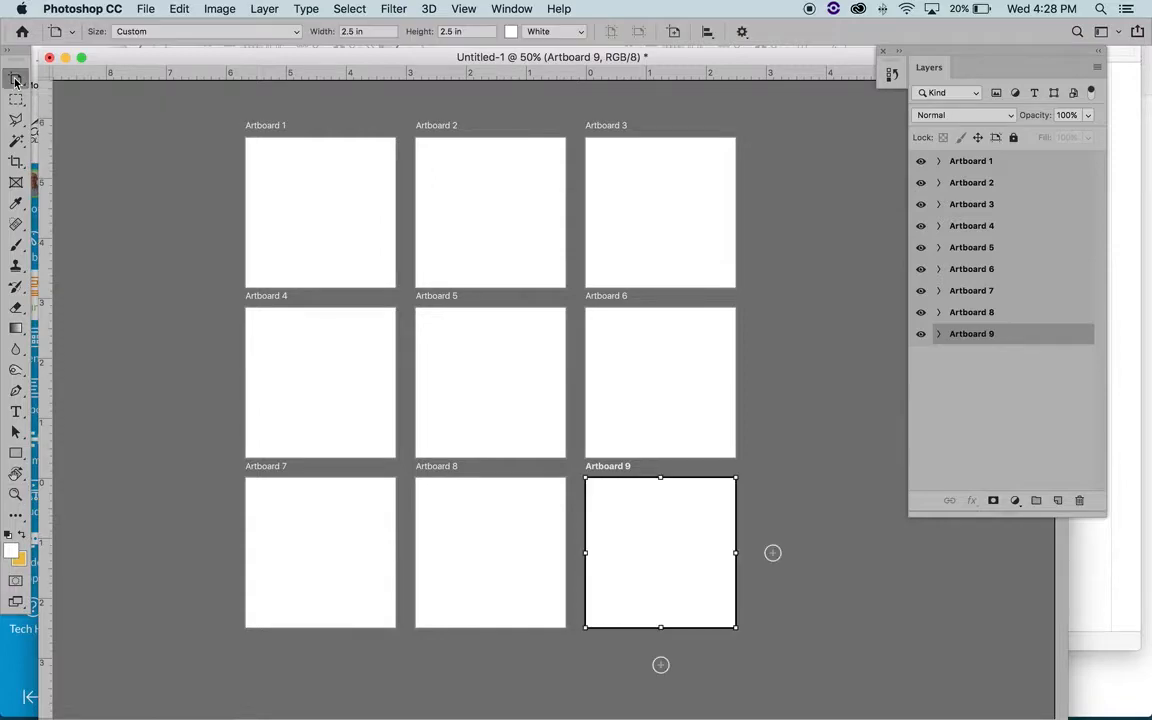
key("v")
left_click(302, 196)
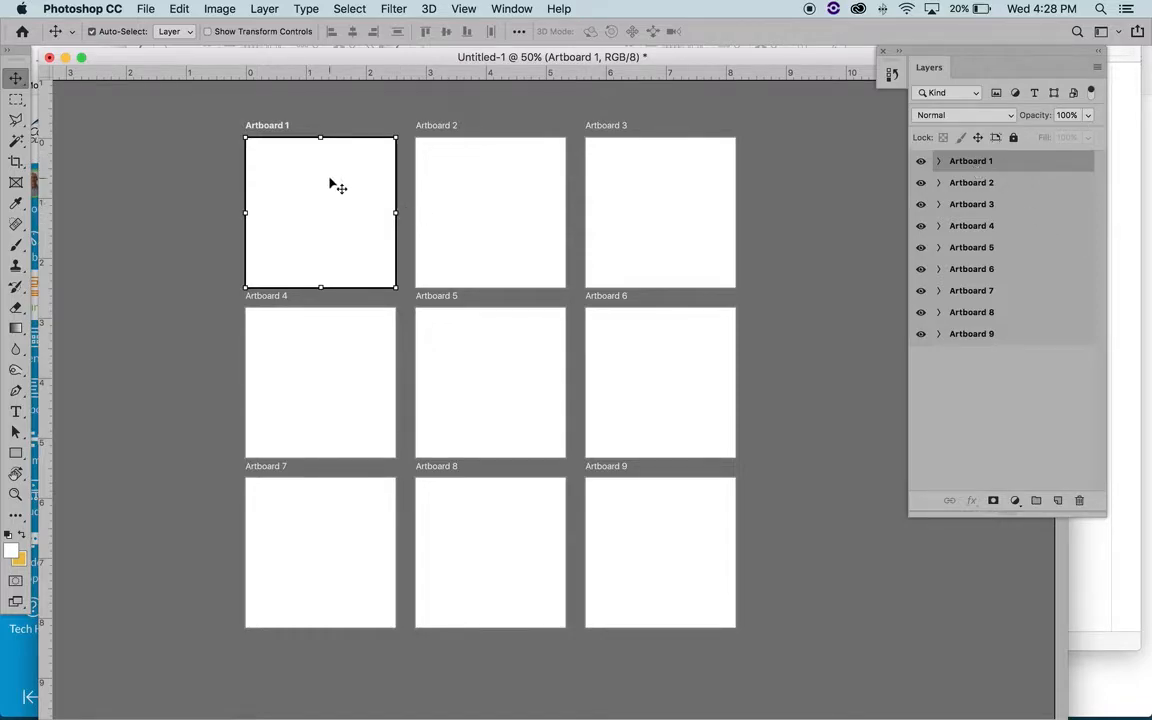
left_click(146, 9)
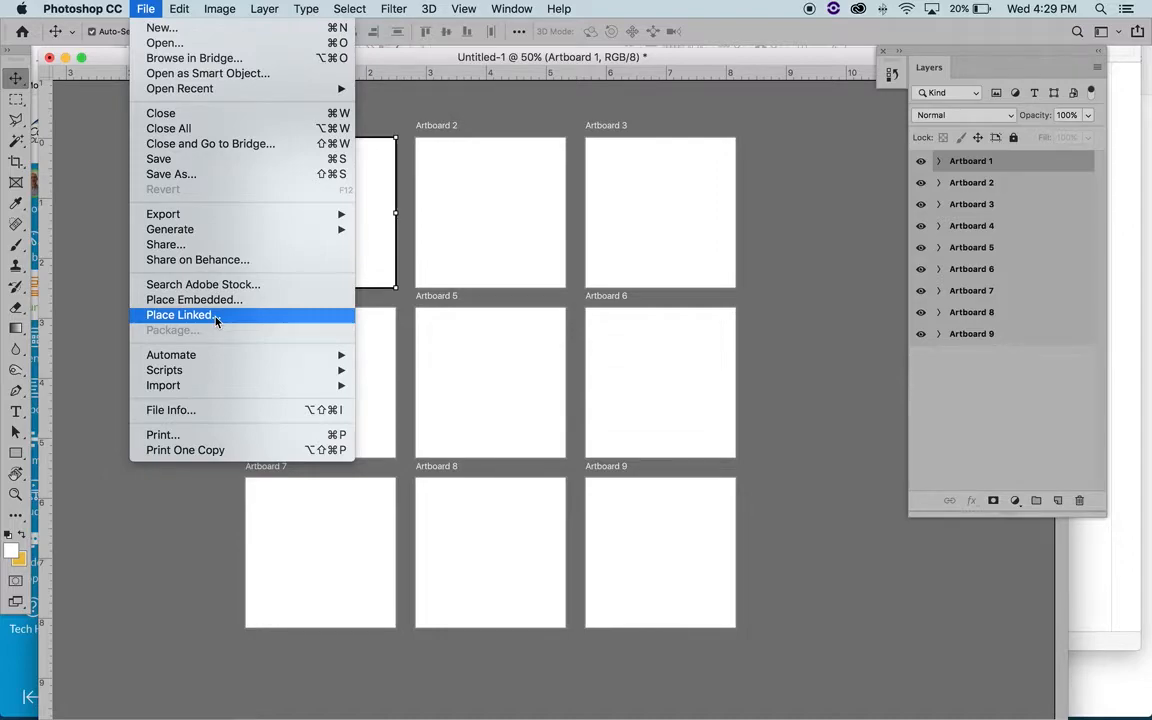
left_click(209, 316)
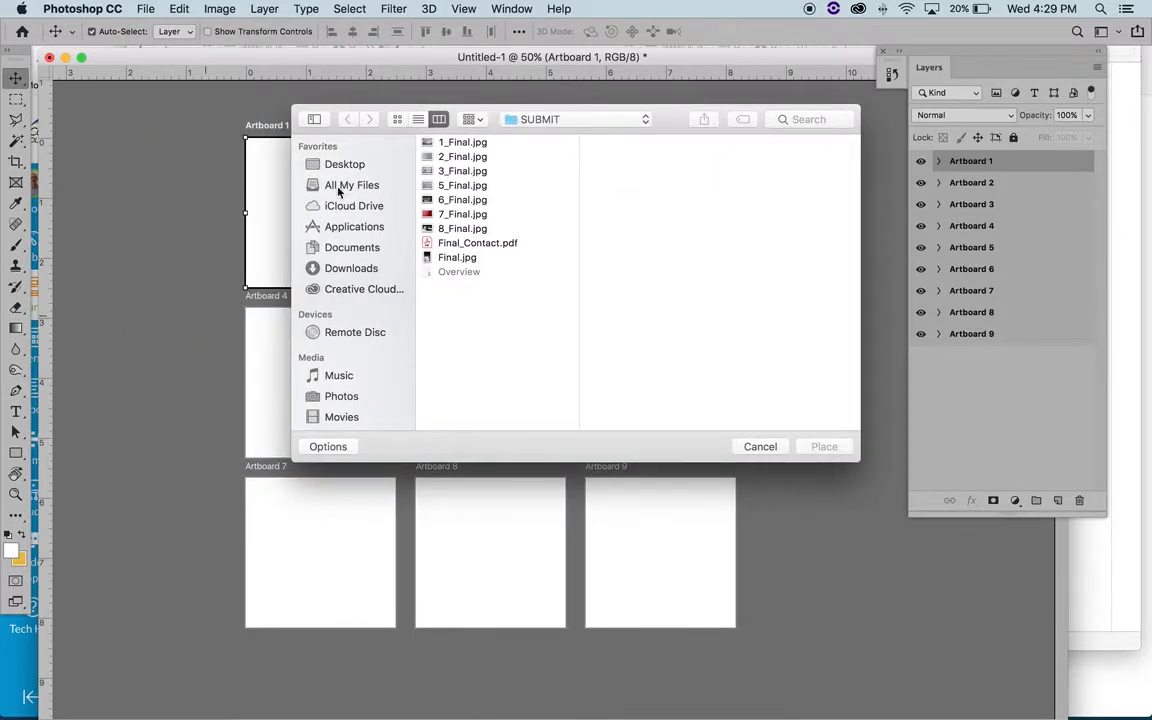
left_click(460, 228)
left_click(462, 143)
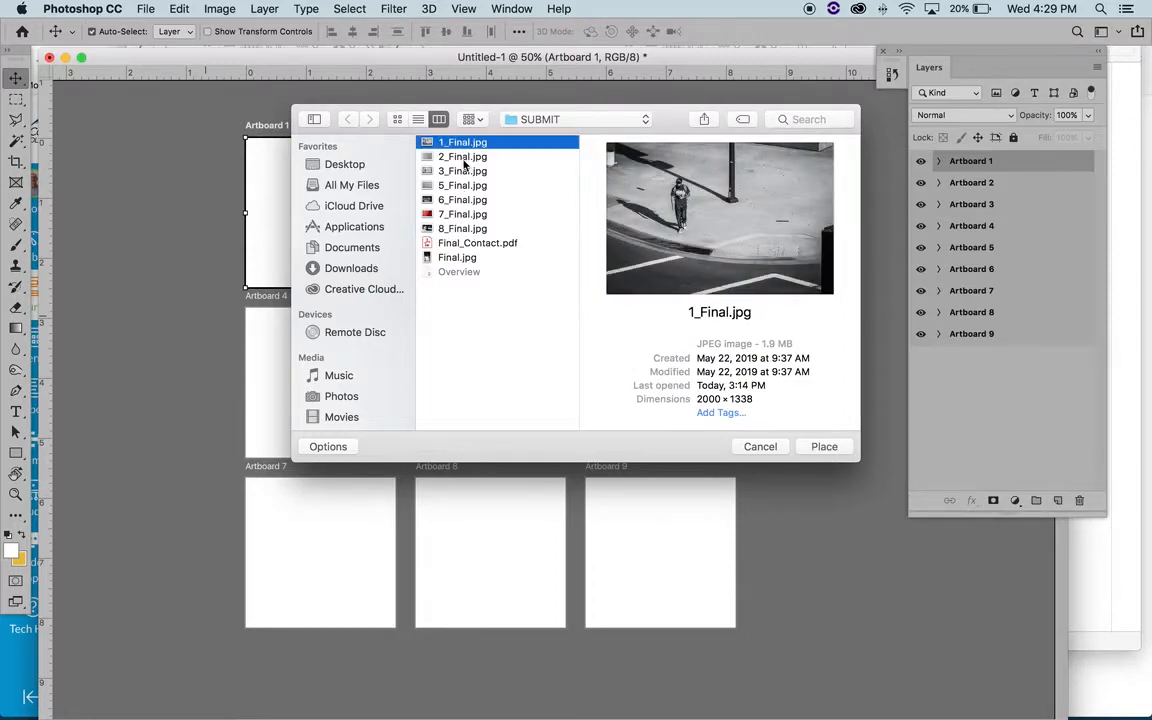
left_click(460, 215)
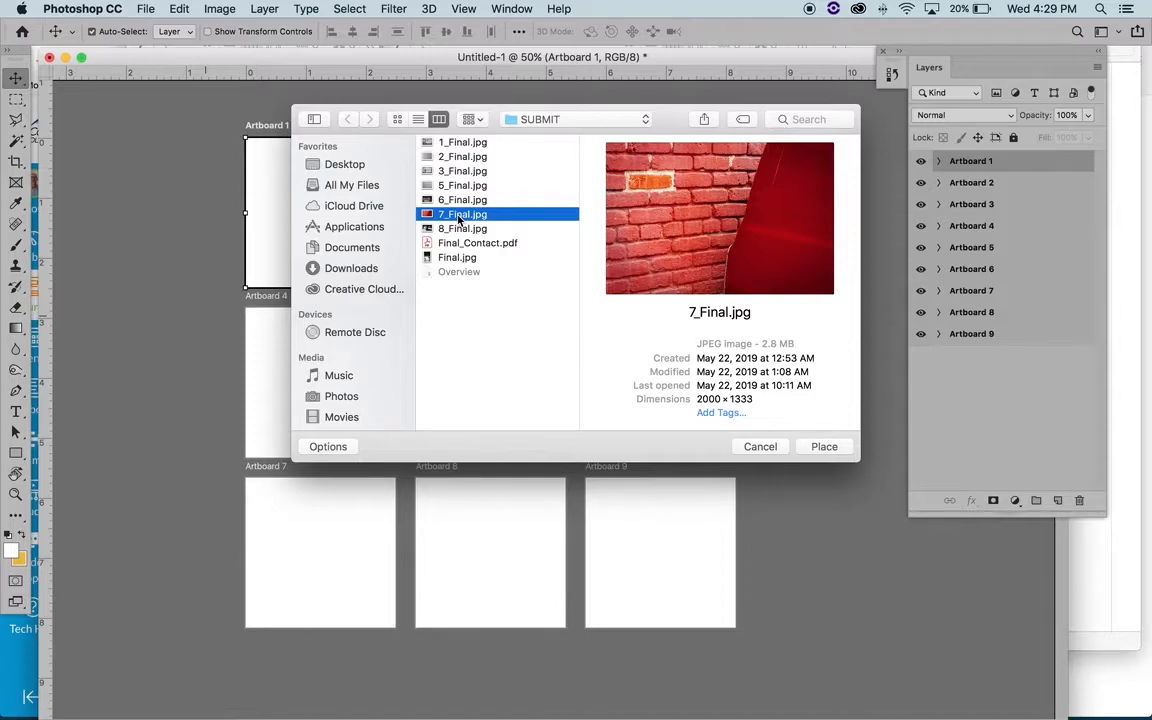
left_click(825, 447)
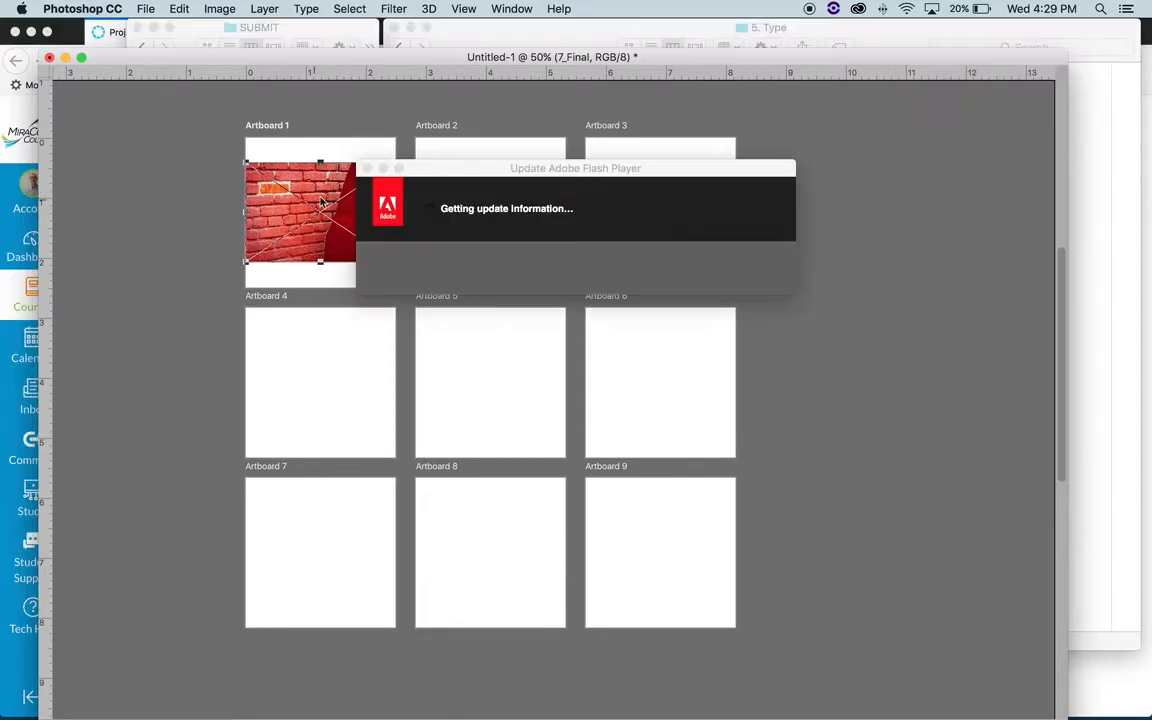
- Enlarge the placed 7_Final image to about 26.6% and position it so the brick wall fills Artboard 1
left_click(366, 168)
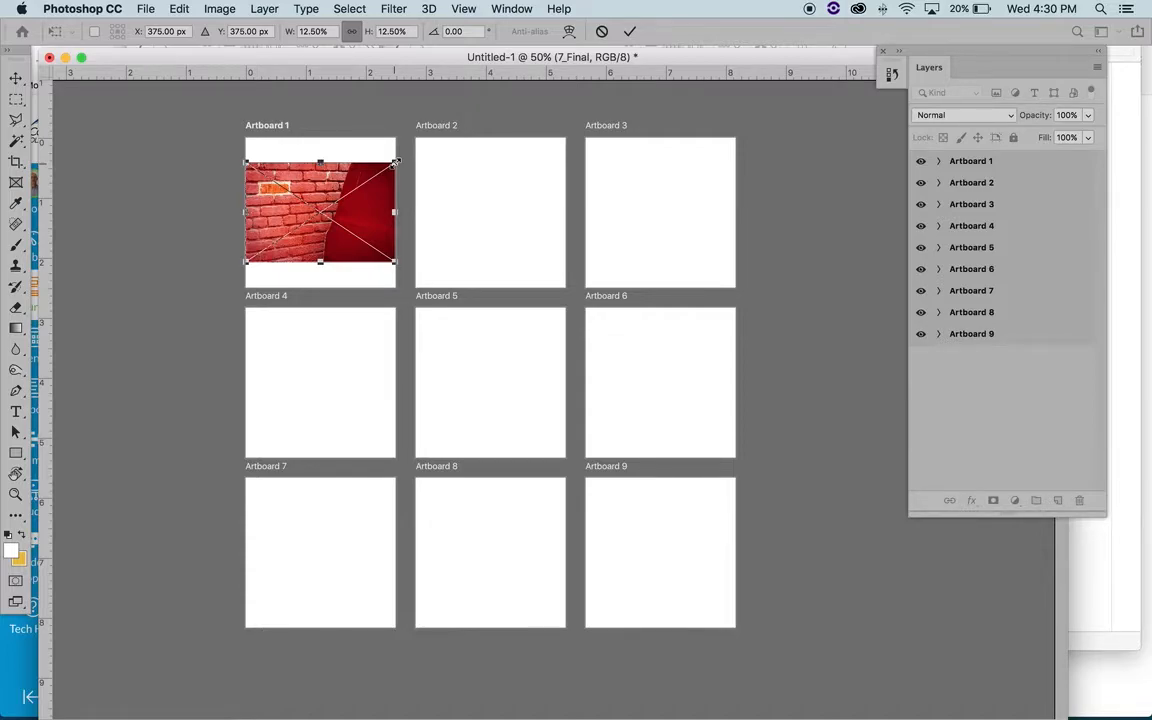
left_click_drag(396, 162, 434, 137)
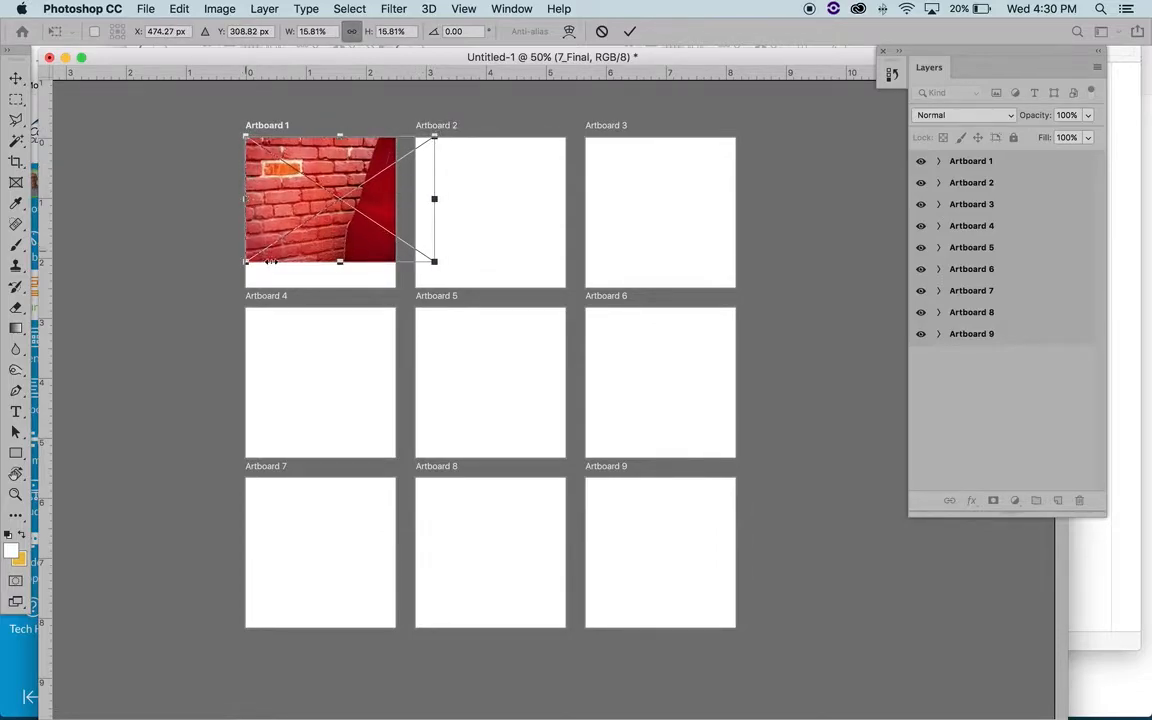
left_click_drag(437, 260, 466, 300)
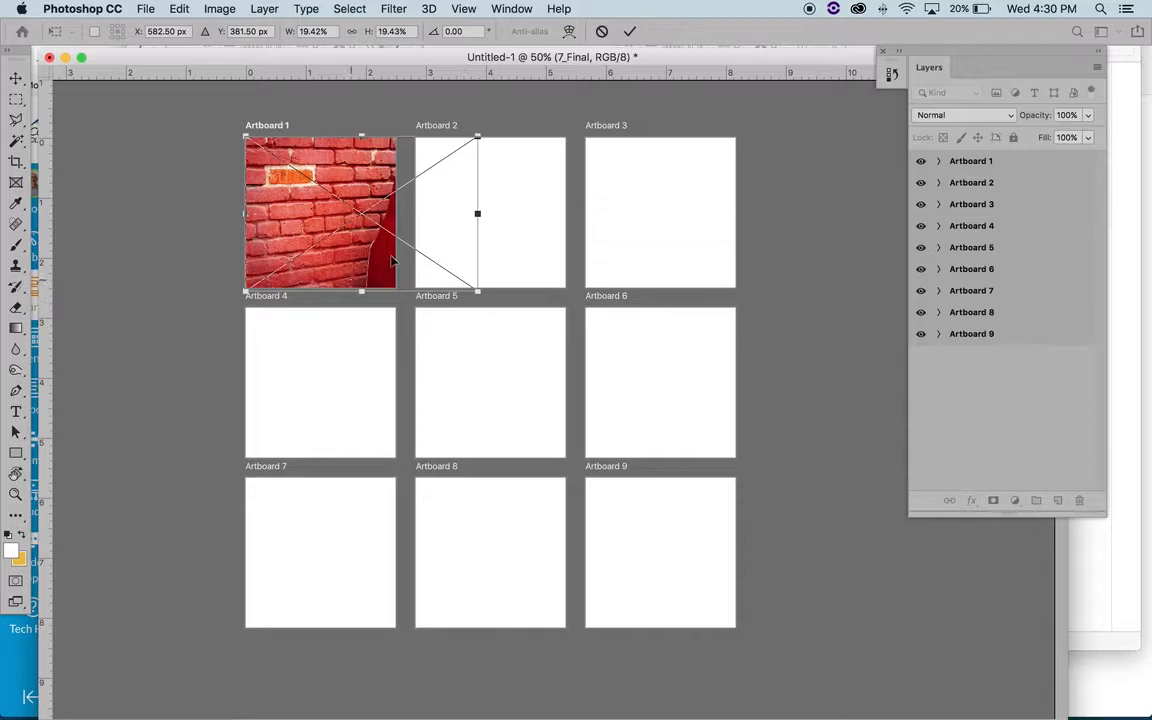
left_click_drag(385, 253, 362, 256)
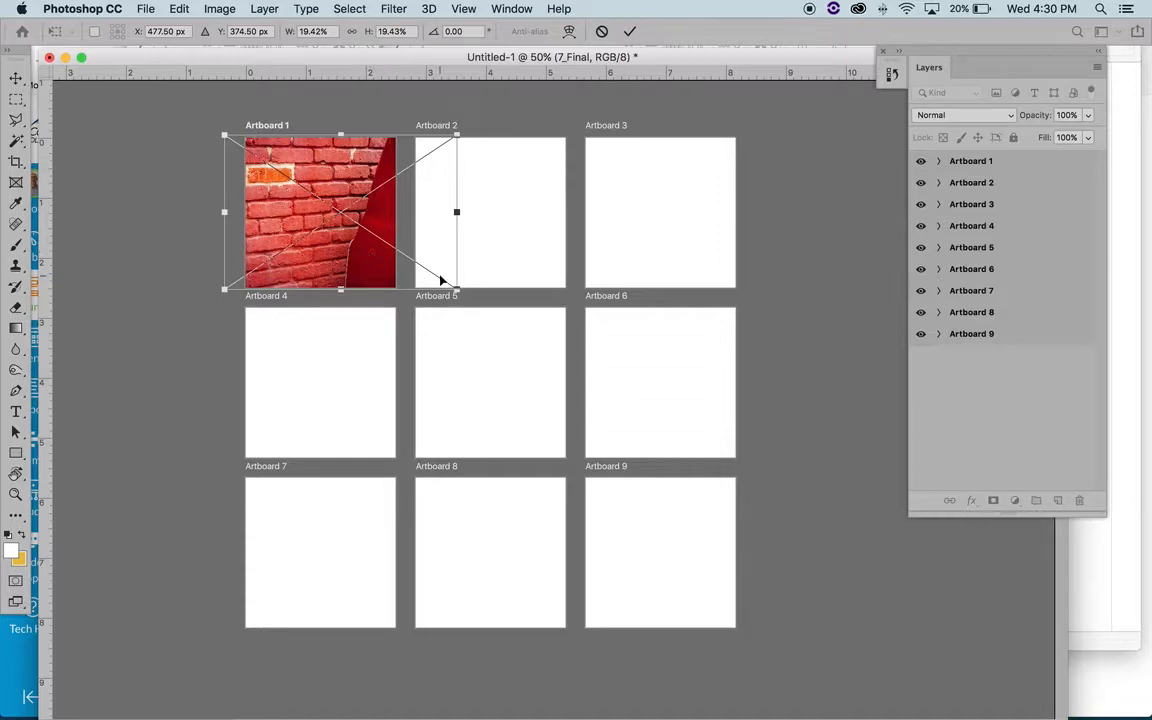
left_click_drag(455, 289, 556, 339)
left_click_drag(326, 162, 353, 175)
key("Return")
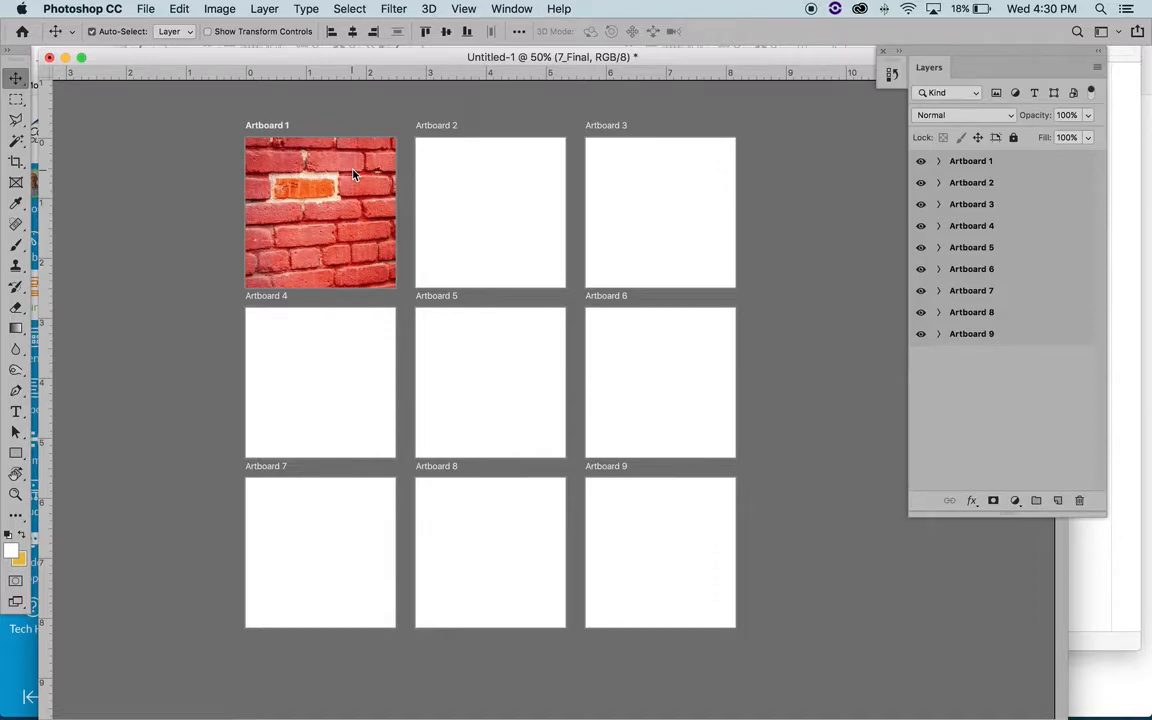
- Undo the placement of the linked image, and restore it from the document history's Place Linked Smart Object state
key("super+z")
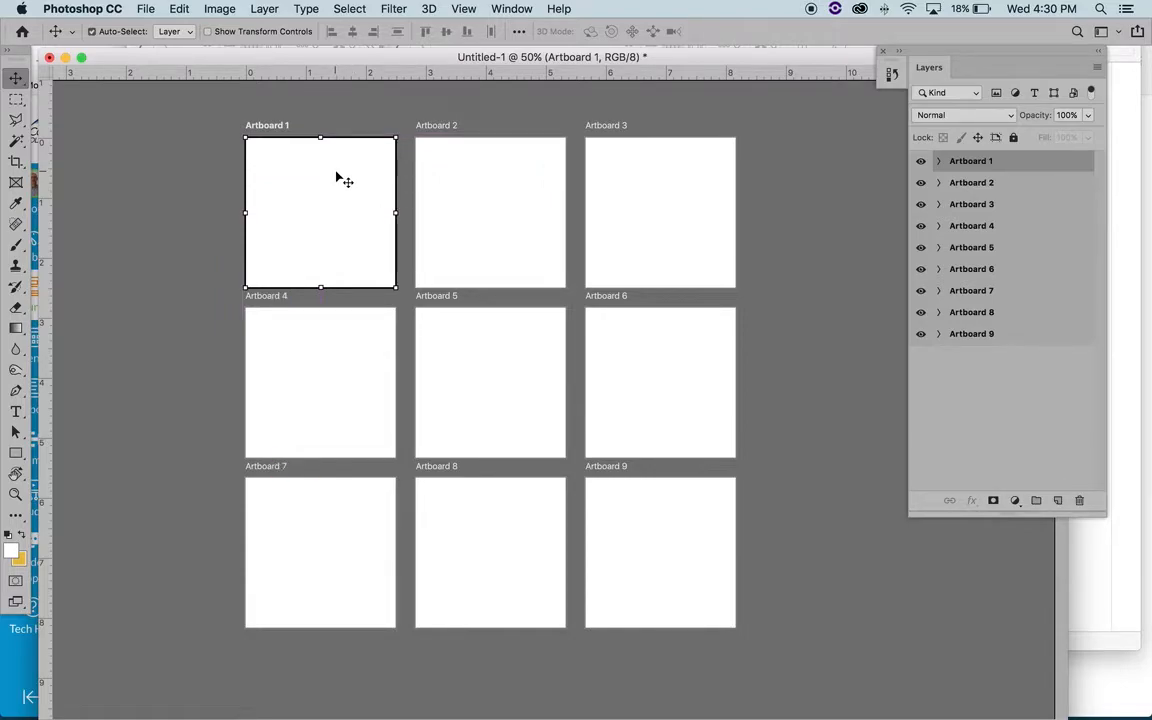
left_click(892, 78)
left_click(892, 78)
left_click(890, 80)
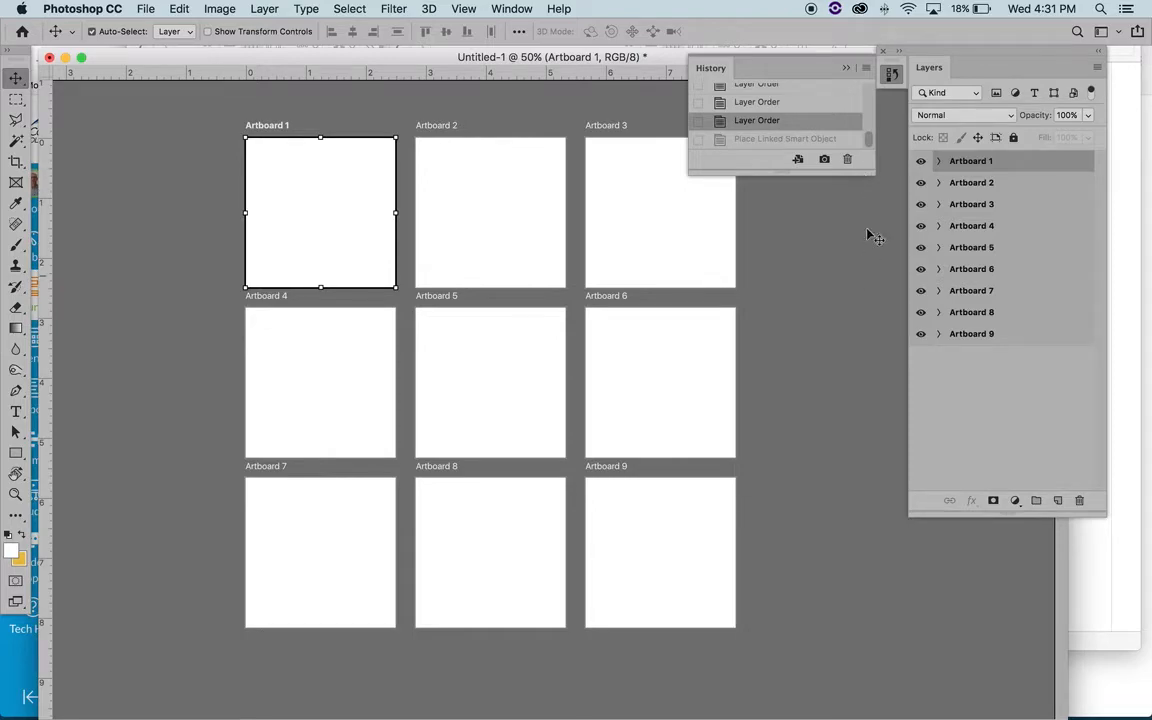
left_click_drag(869, 175, 866, 192)
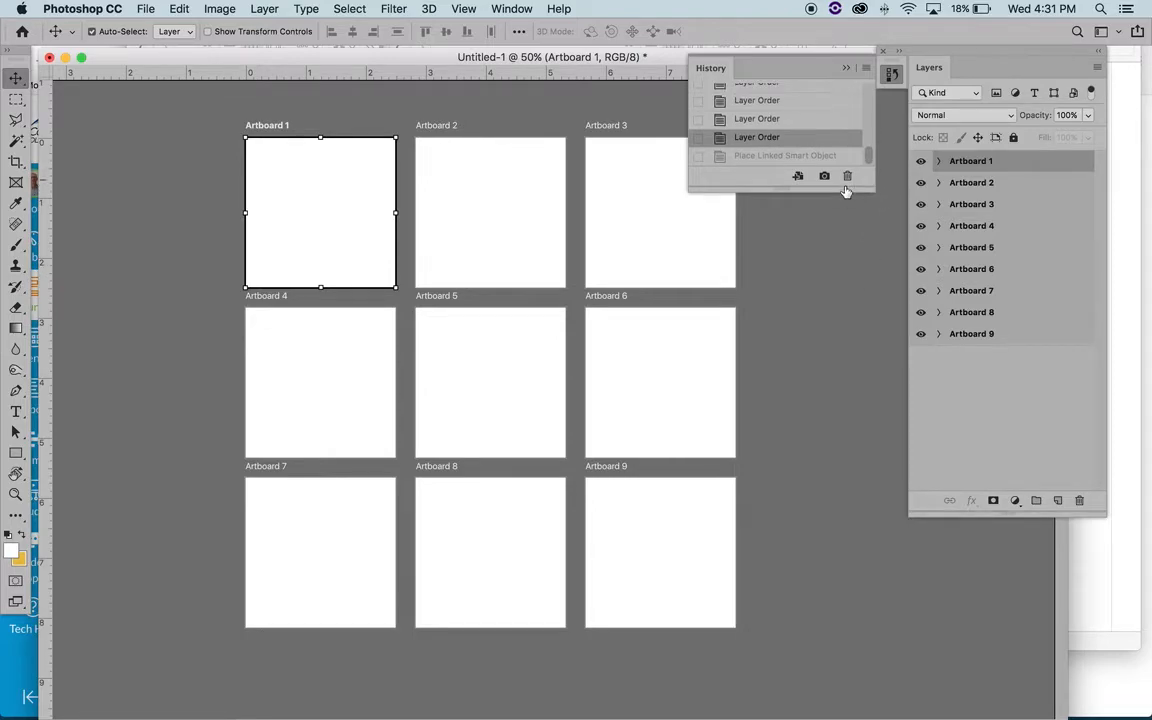
left_click(773, 157)
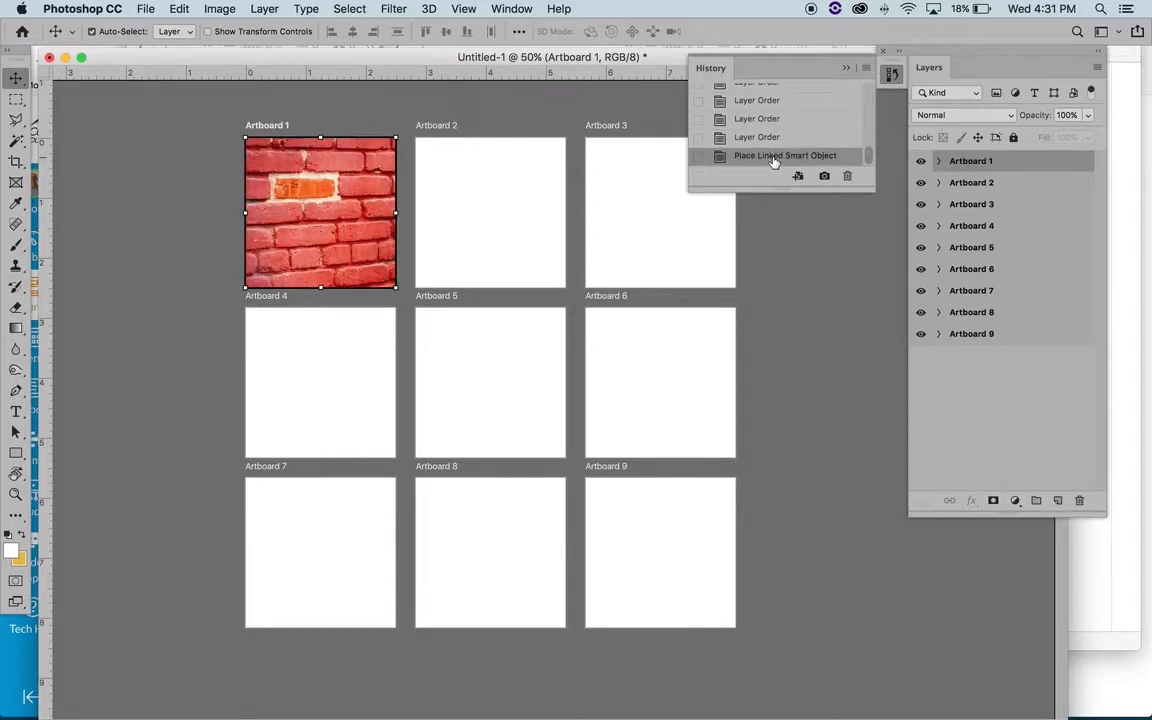
- Free Transform the 7_Final layer to a smaller size and shift it within Artboard 1 so the red shape beside the bricks shows
left_click(368, 216)
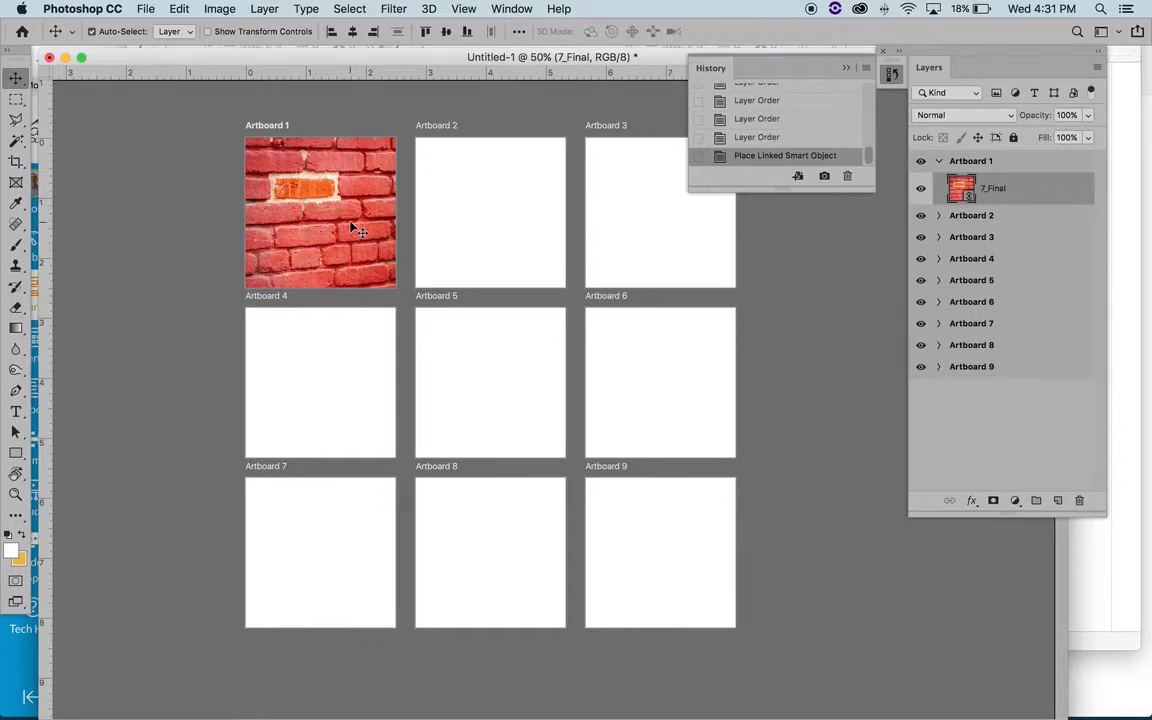
key("super")
key("super")
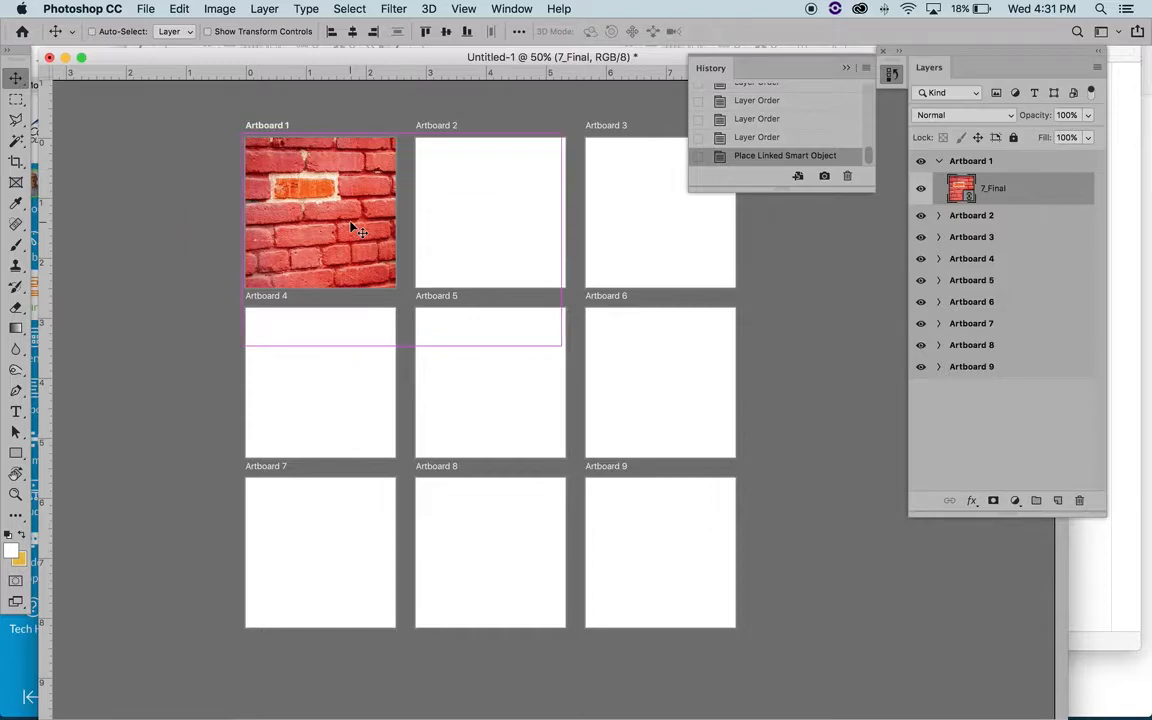
key("super+t")
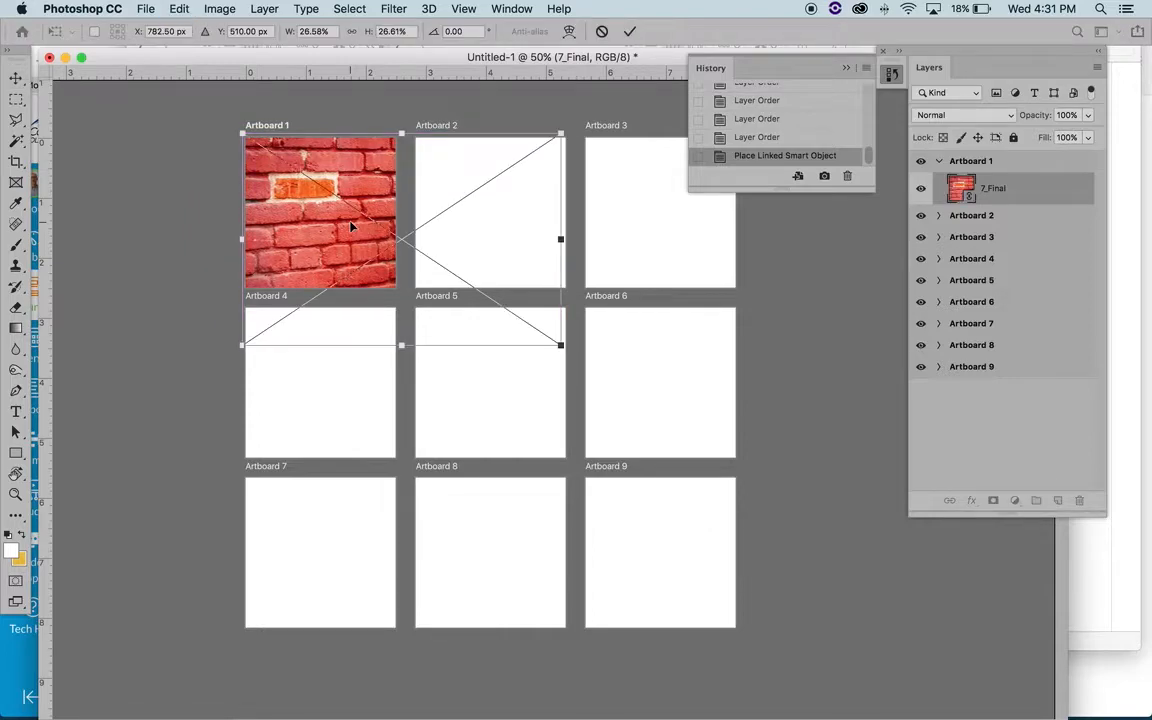
left_click_drag(560, 345, 473, 310)
left_click_drag(305, 226, 290, 225)
key("Return")
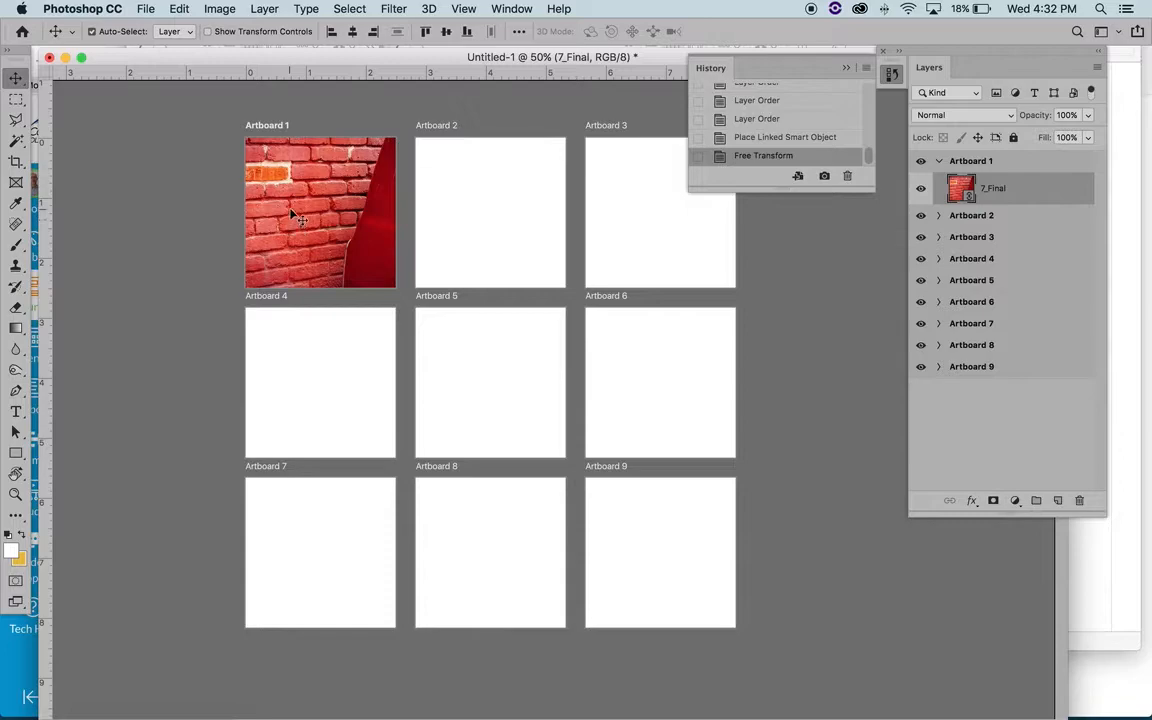
- Delete the 7_Final layer from Artboard 1 and collapse the document history
key("Delete")
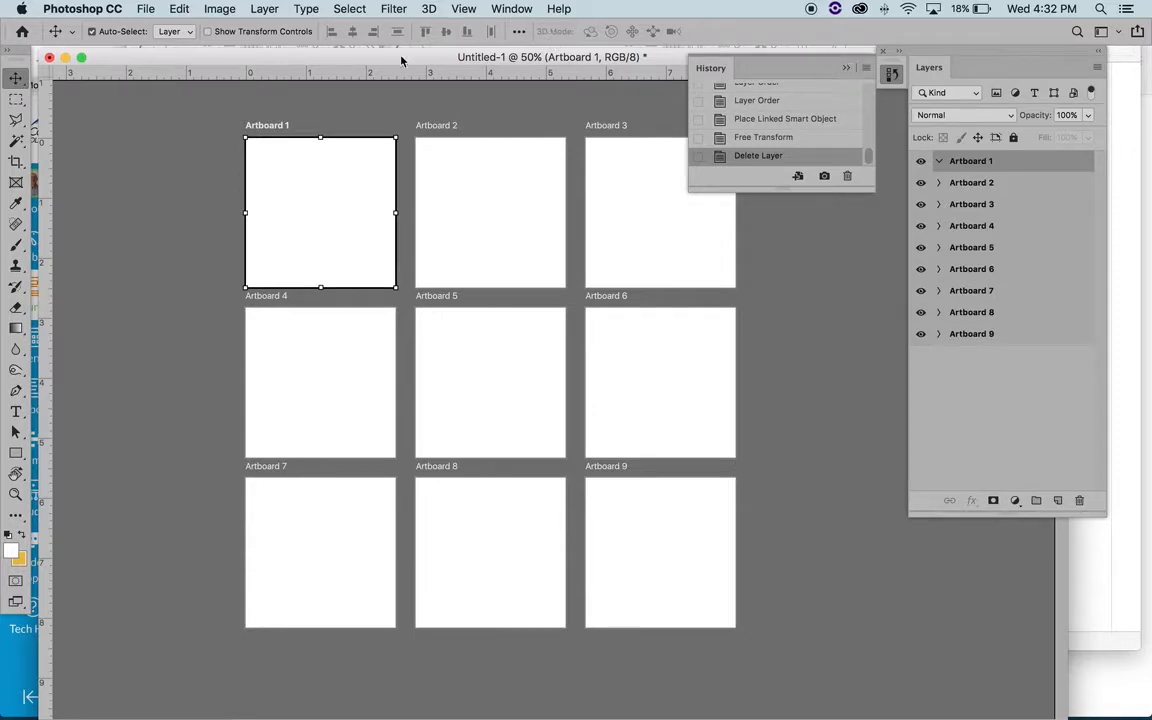
left_click(846, 70)
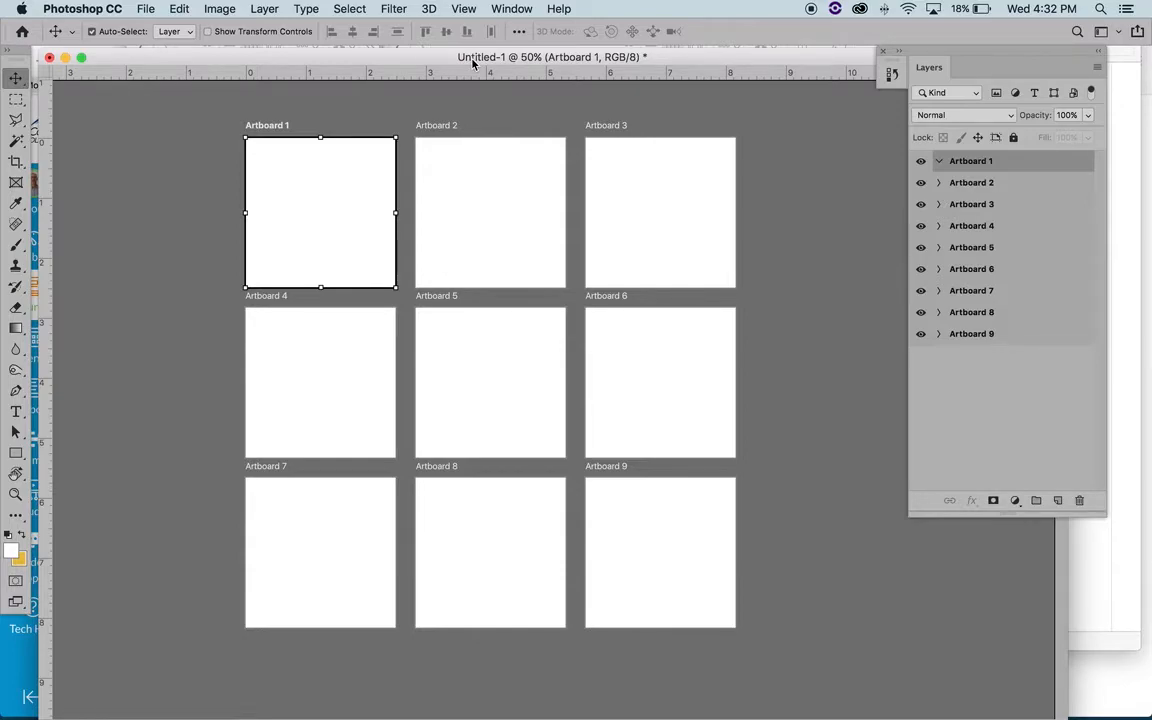
- Start saving the document in Photoshop format under the name P1-Phase-00-TYPE.psd
left_click(145, 9)
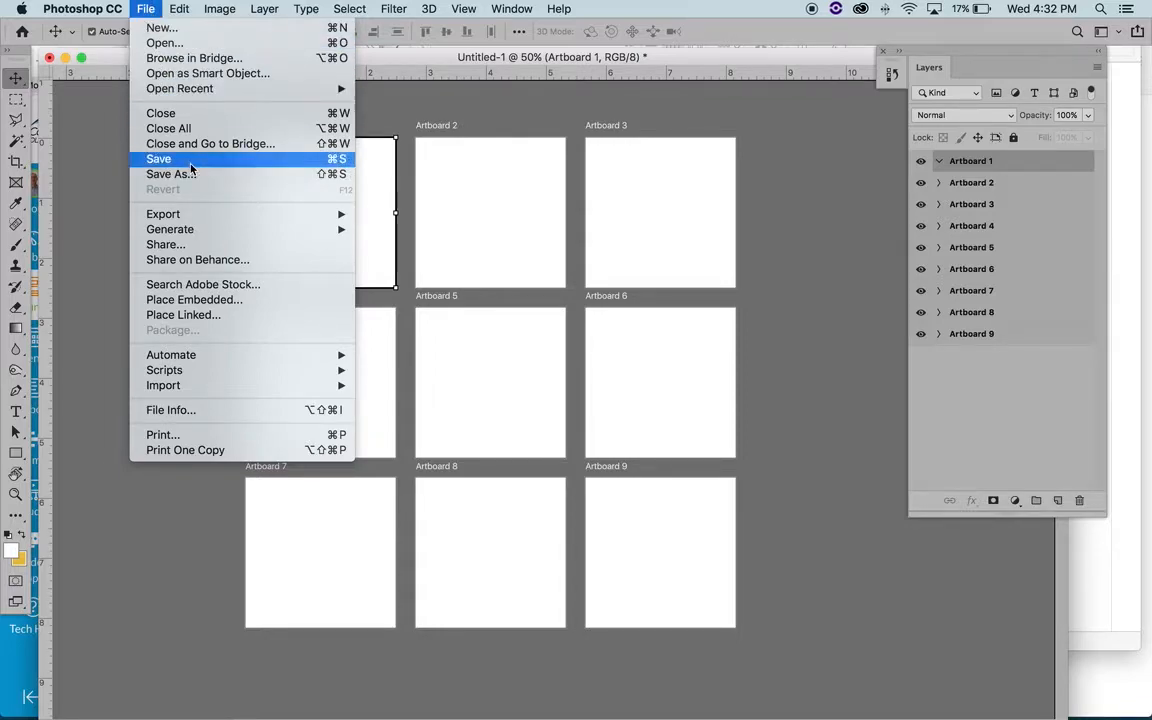
left_click(160, 160)
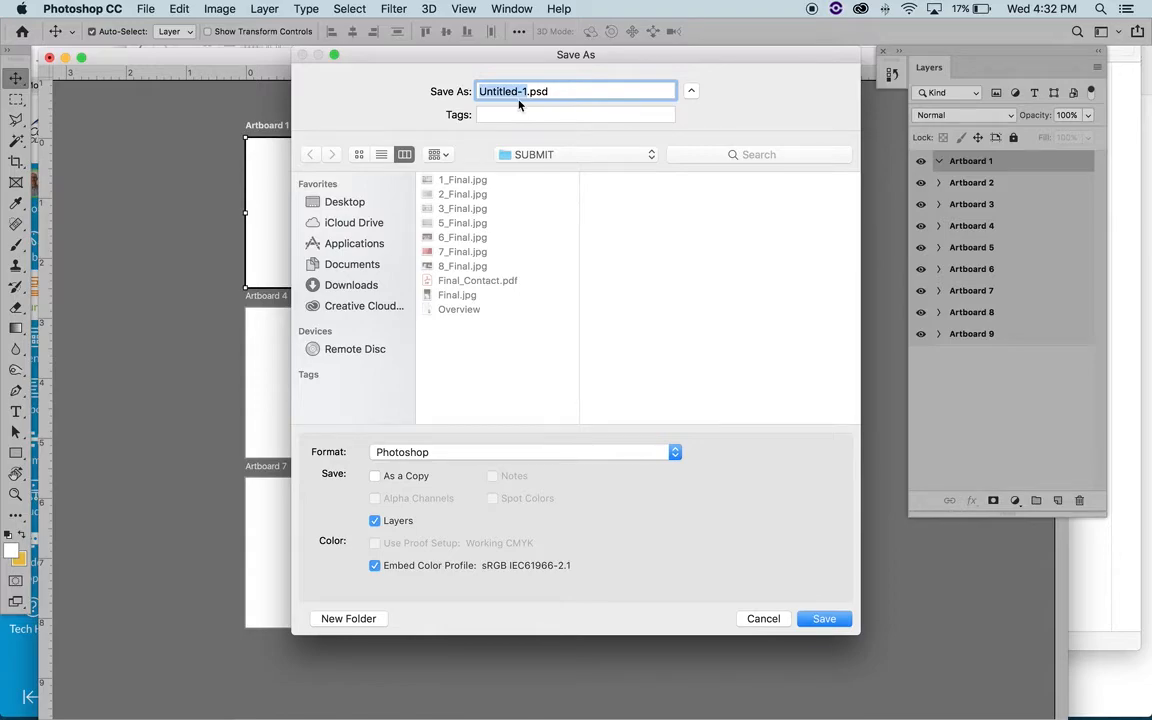
type("F")
type("1-Phas")
type("e-00-")
type("TYPE")
- Choose the P1-Phase-00_Orig.Images folder inside 1. Phase 00 of P1 Foundation Design Book, under Teaching > 3. Classes, as the save location
left_click(561, 155)
left_click(562, 319)
left_click(554, 155)
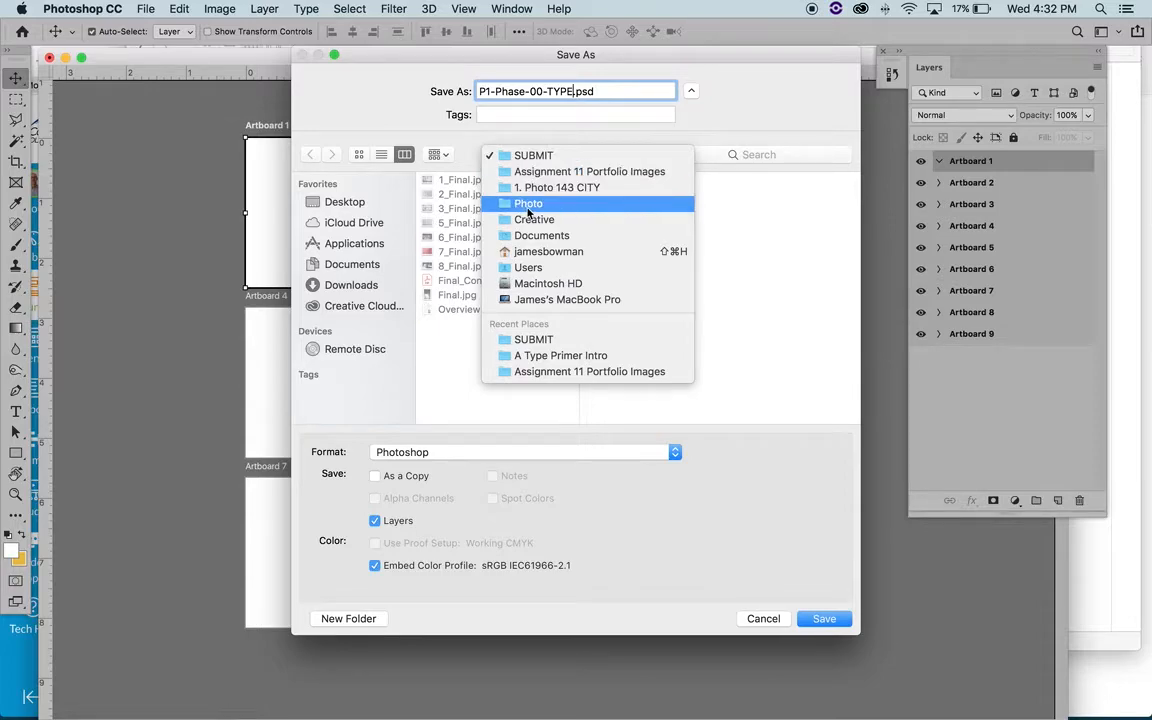
left_click(386, 303)
left_click(370, 204)
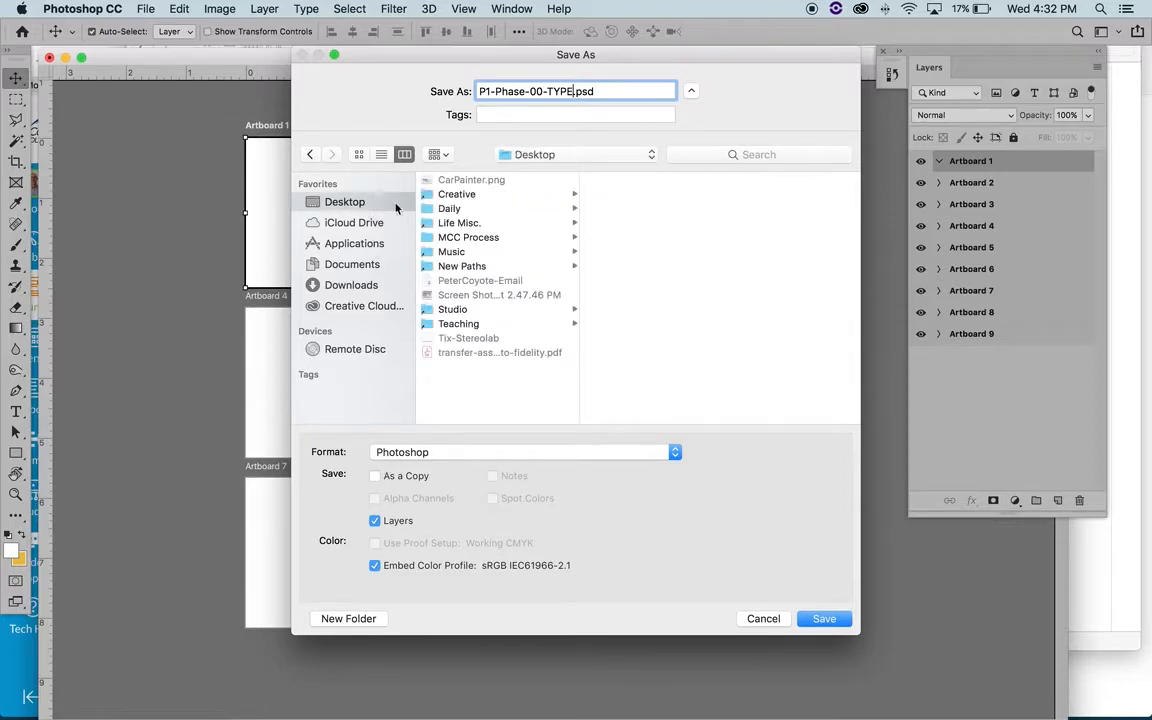
left_click(505, 324)
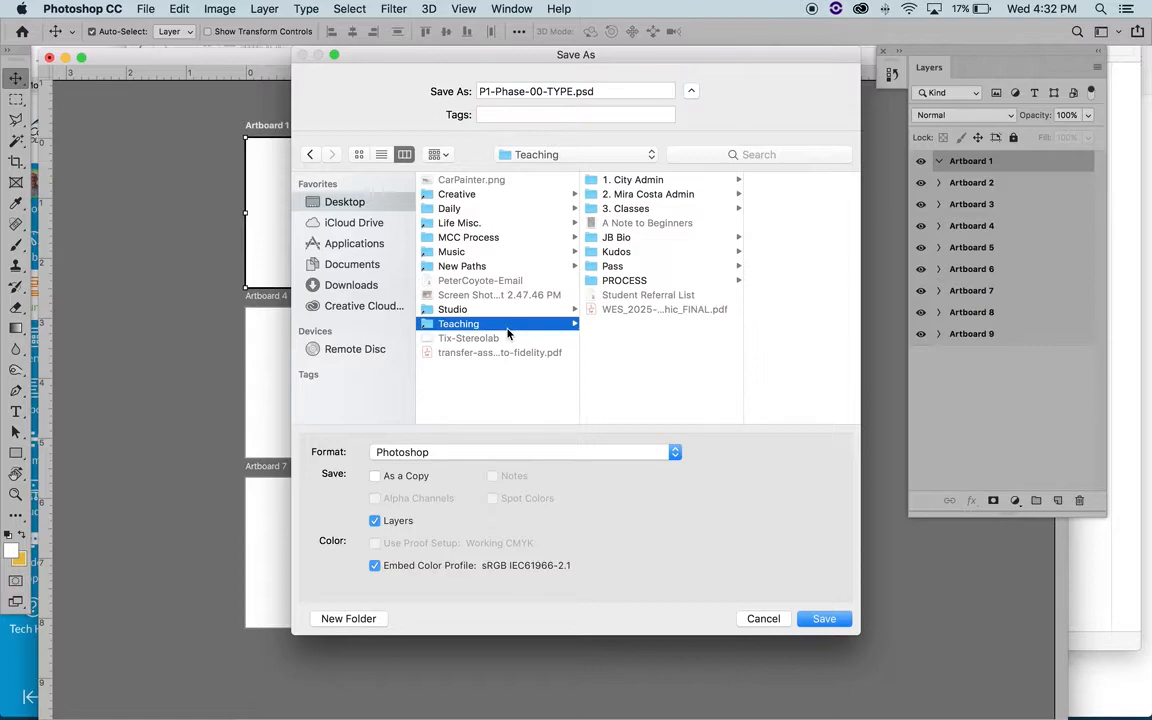
left_click(665, 209)
left_click(750, 196)
left_click(765, 253)
left_click(768, 195)
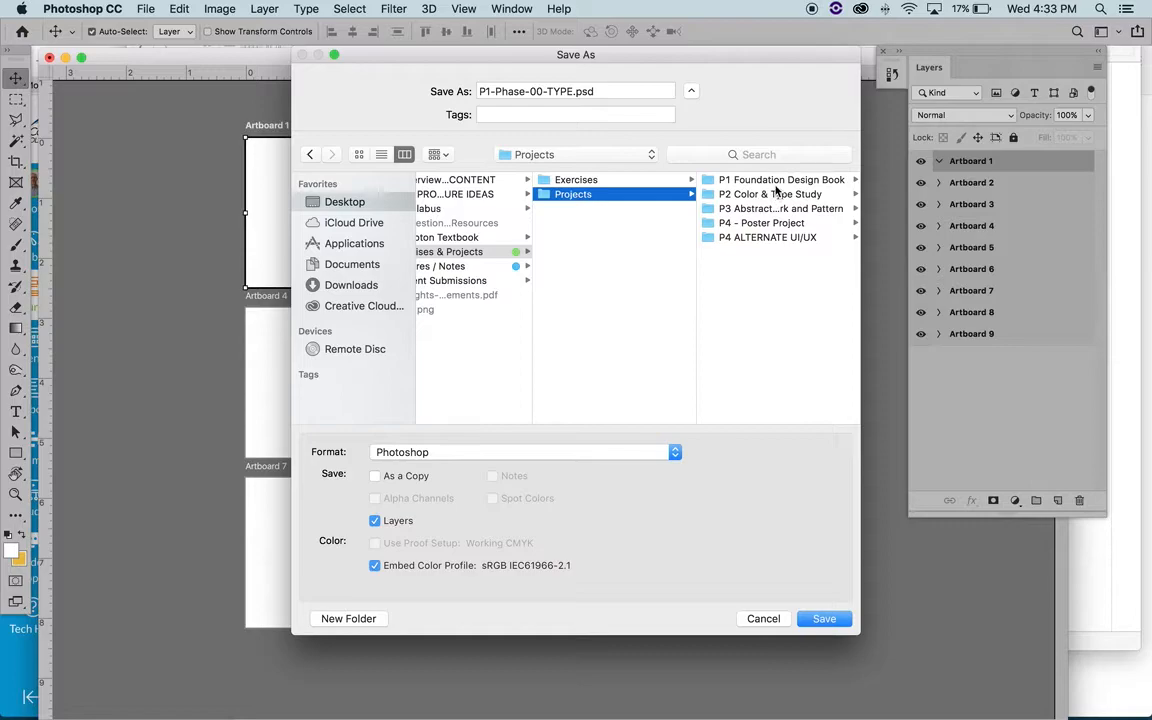
left_click(706, 178)
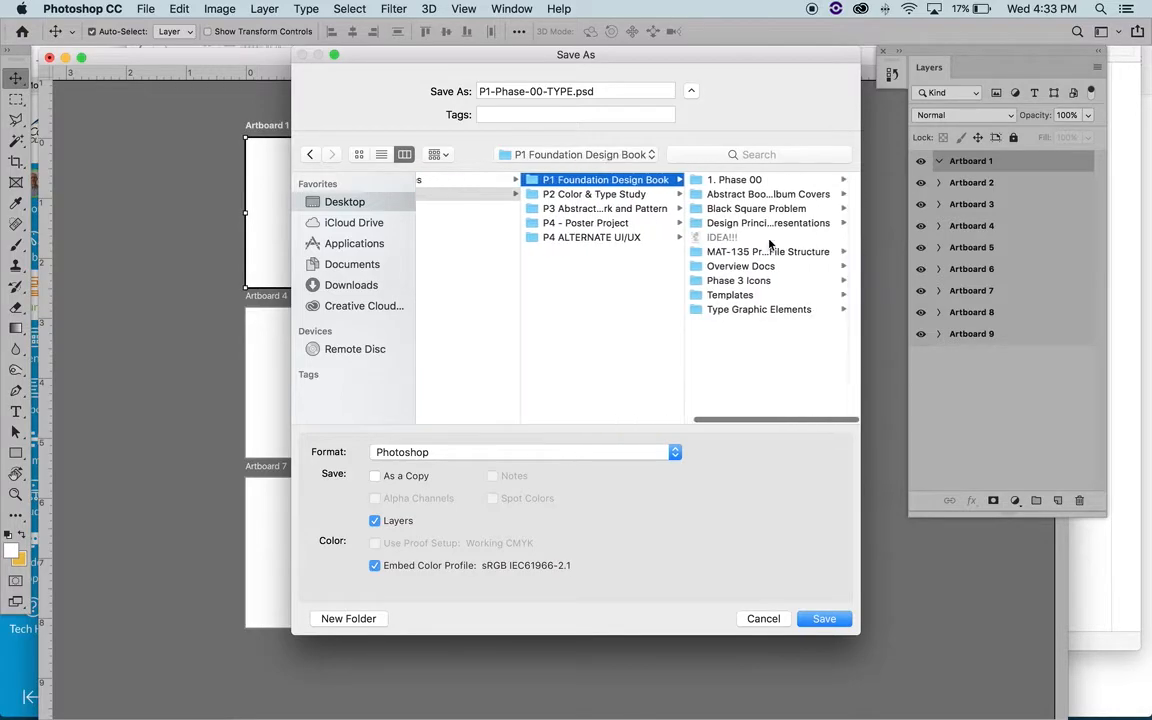
left_click(740, 180)
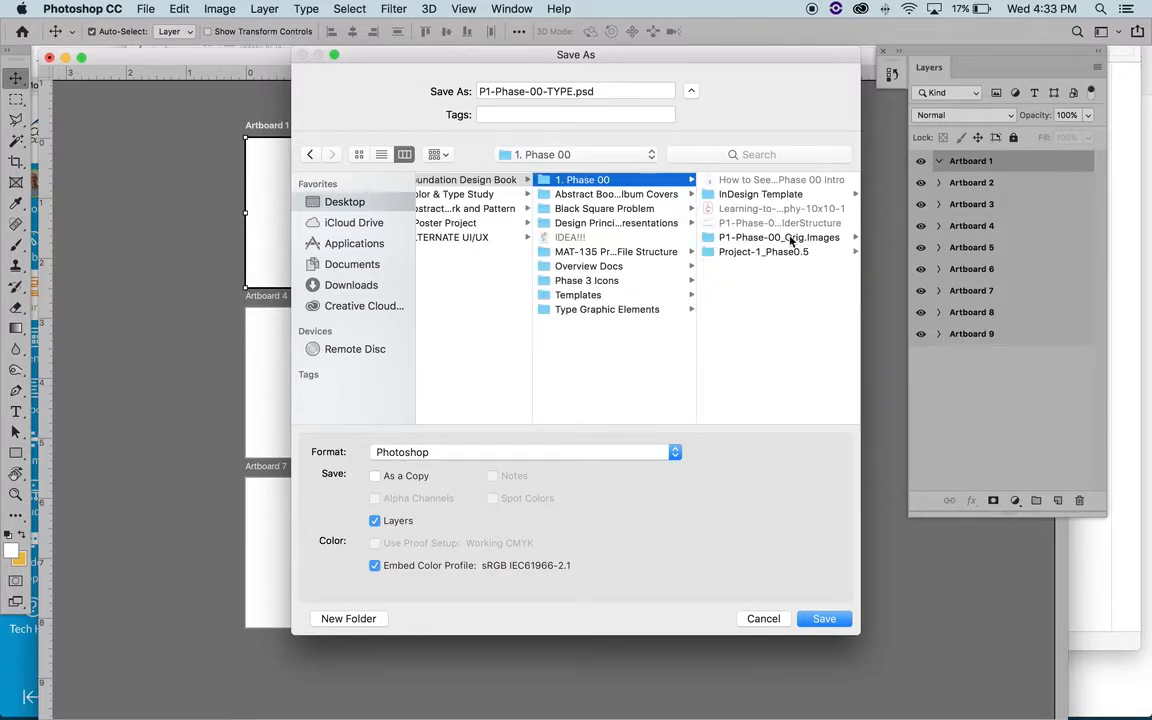
left_click(797, 240)
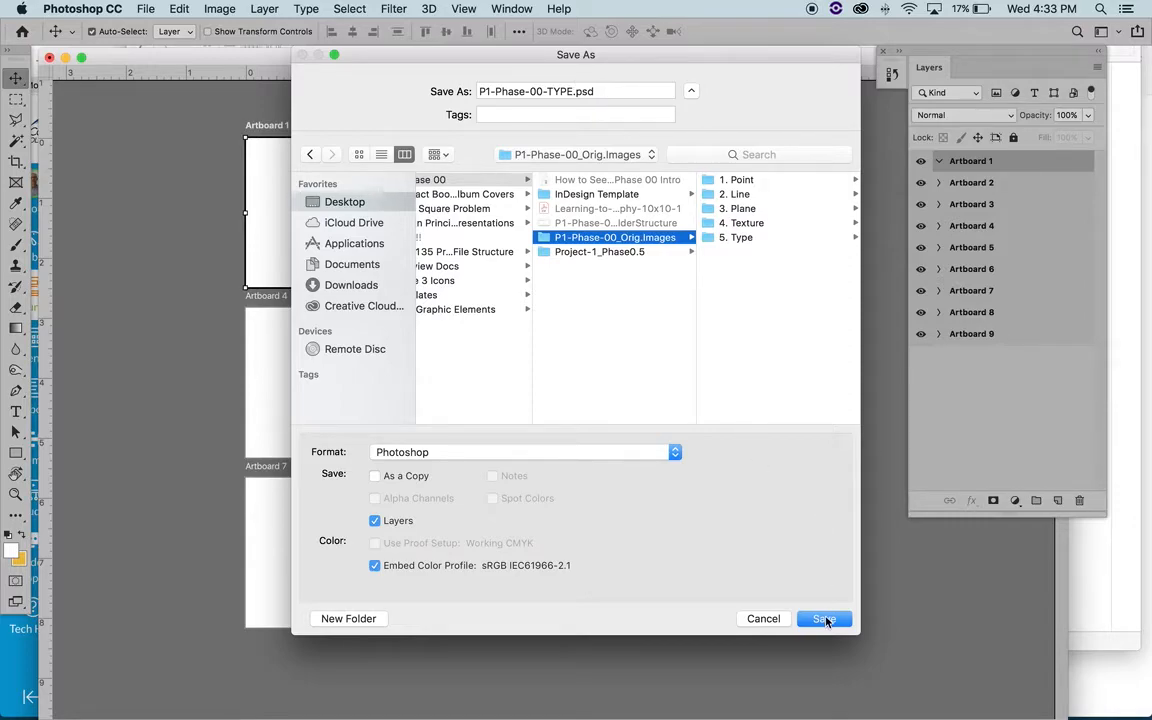
- Create a new folder named Photoshop Docs inside P1-Phase-00_Orig.Images
left_click(356, 621)
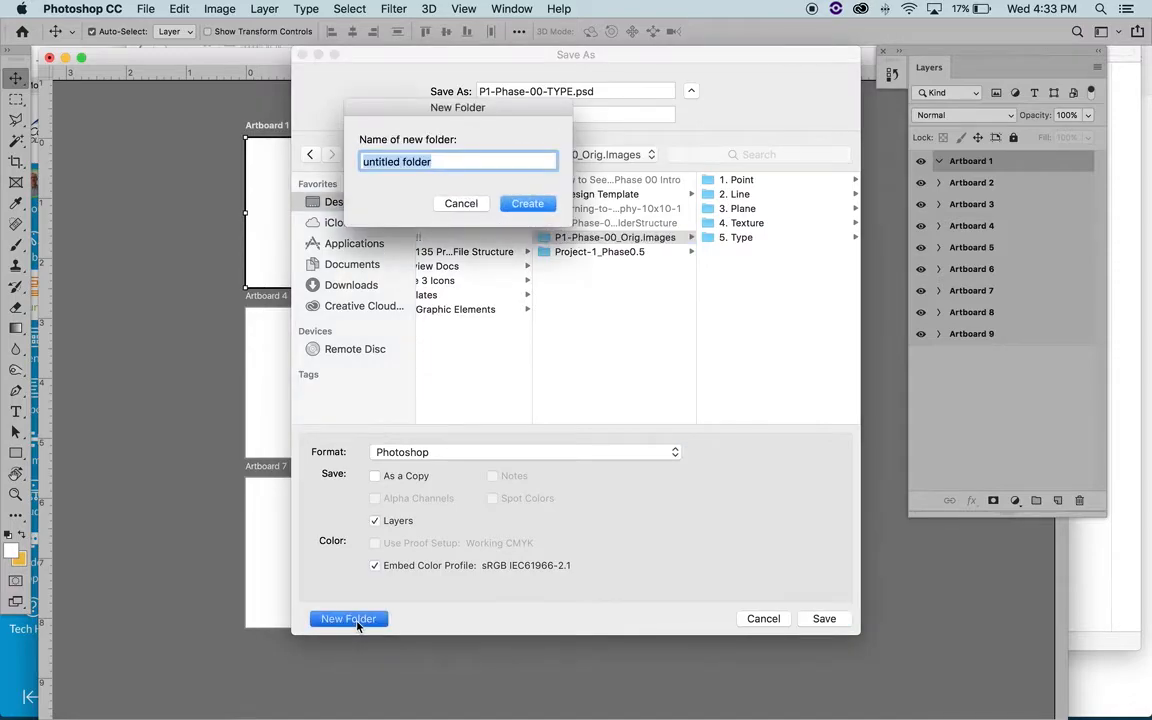
type("P")
key("BackSpace")
type("Photoshop Docs")
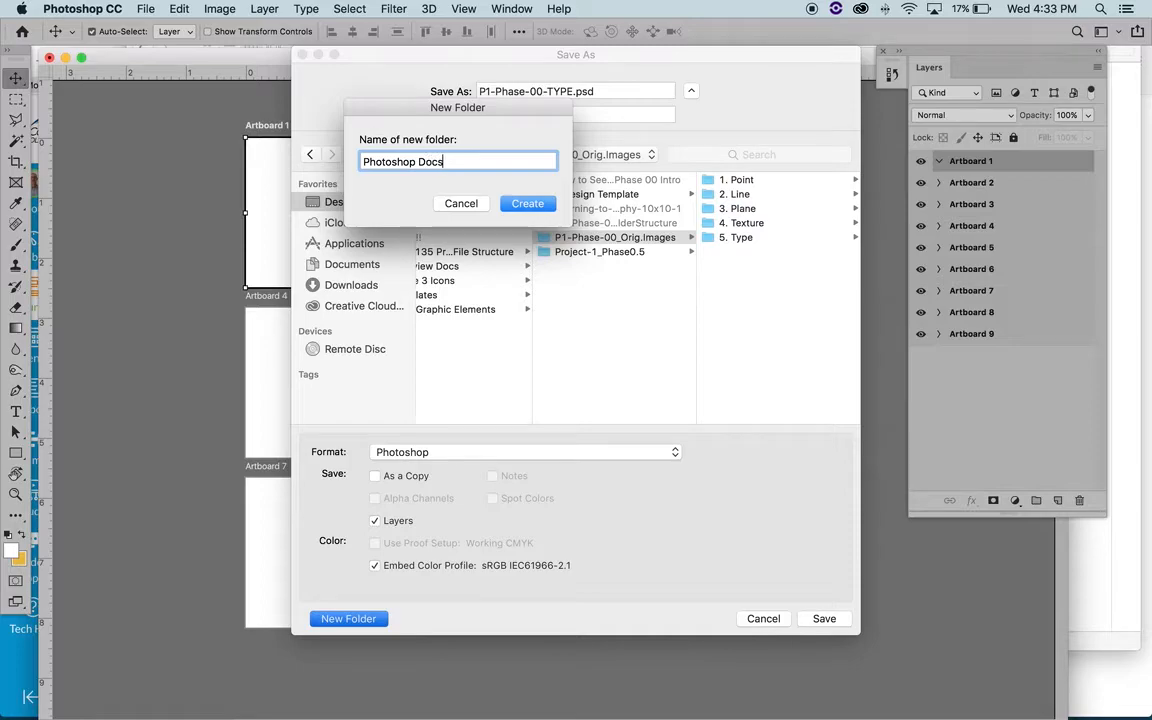
left_click(535, 204)
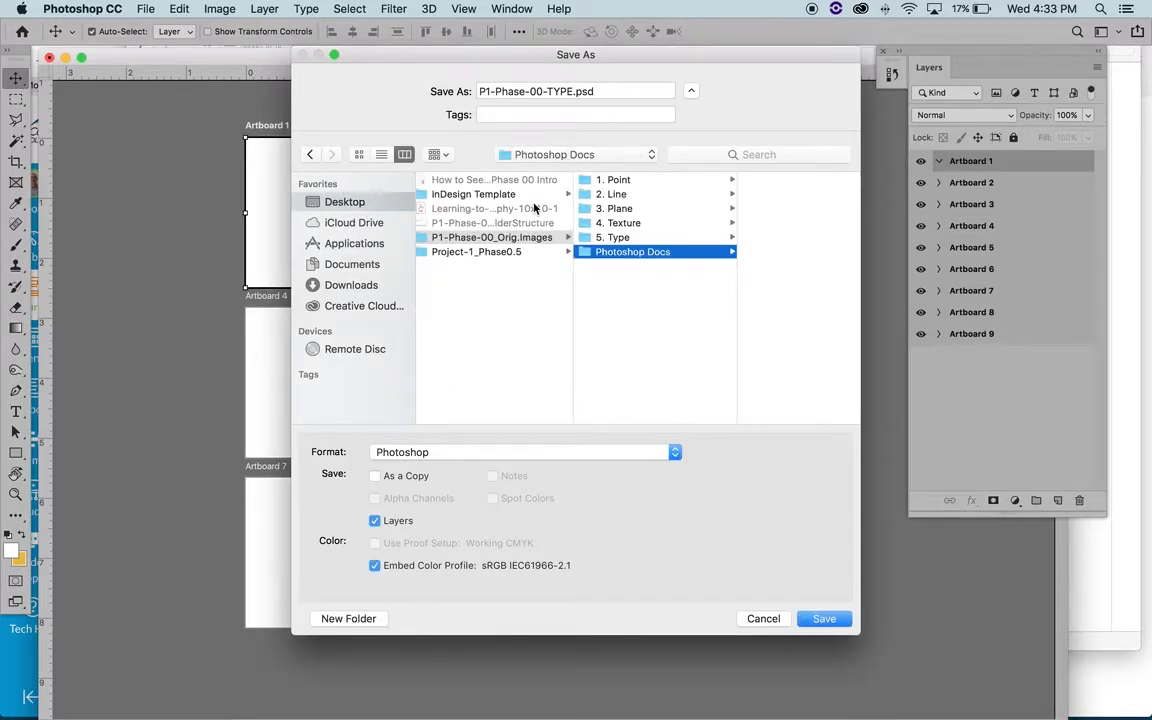
- Save the document into the Photoshop Docs folder with Maximize Compatibility enabled
left_click(824, 619)
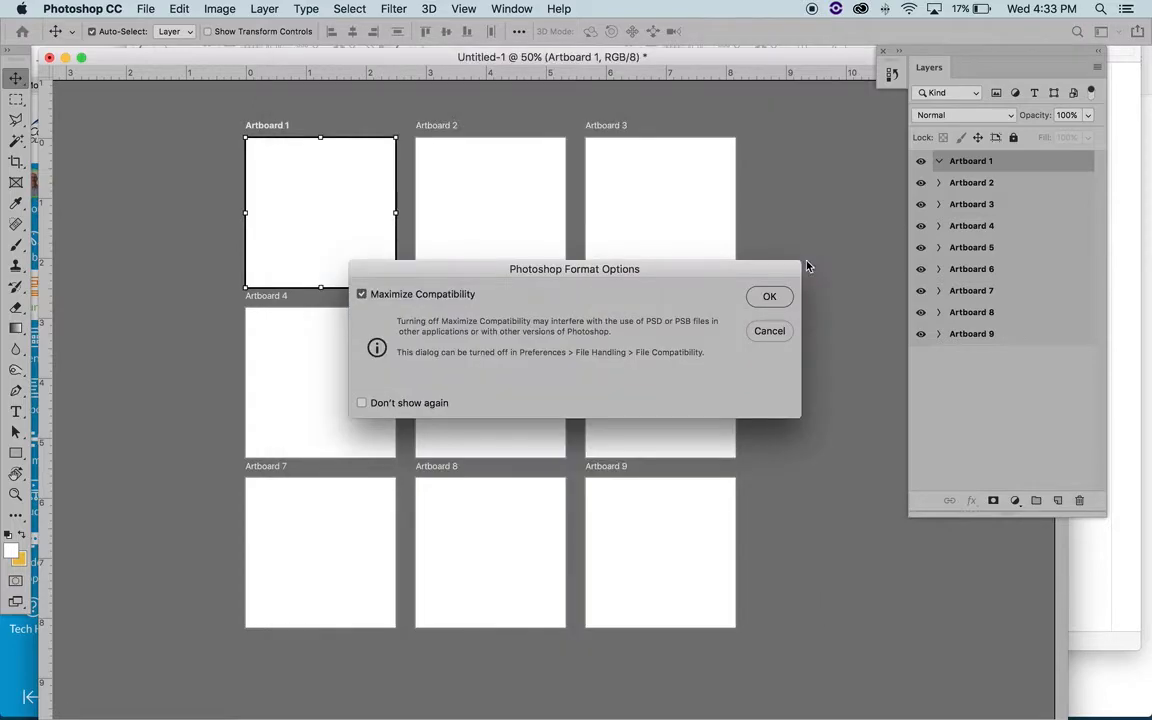
left_click(768, 298)
left_click(768, 298)
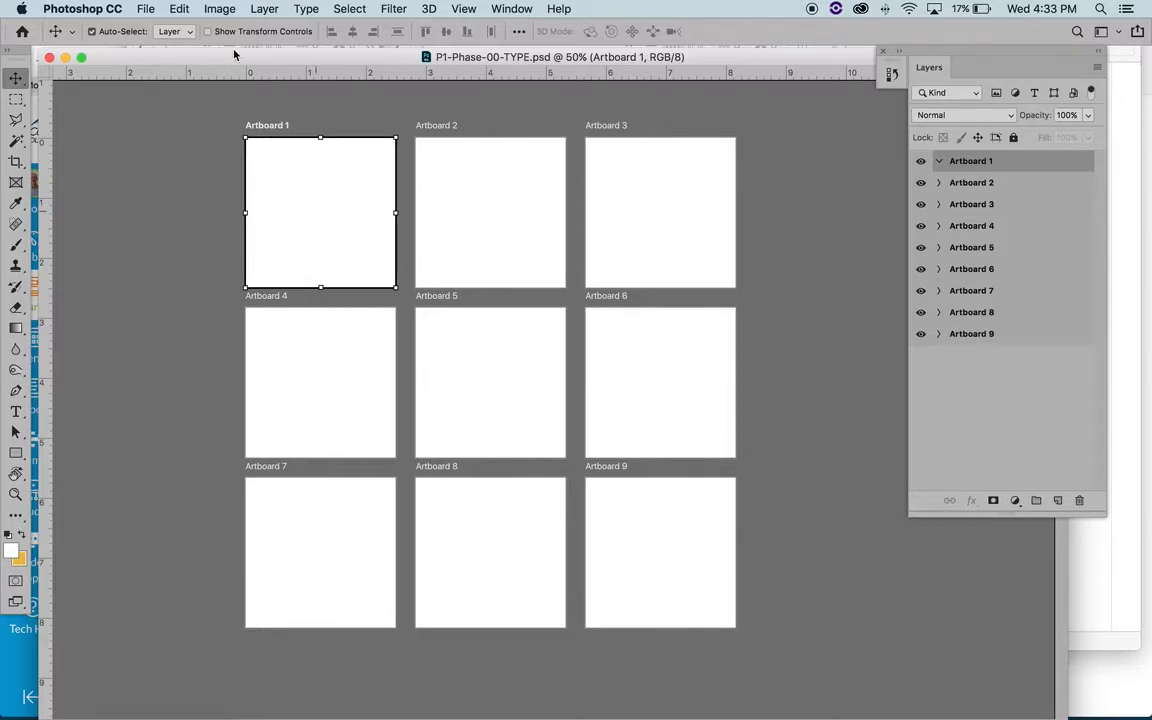
- Start placing a linked image on Artboard 1 and open the 5. Type folder inside P1-Phase-00_Orig.Images
left_click(145, 9)
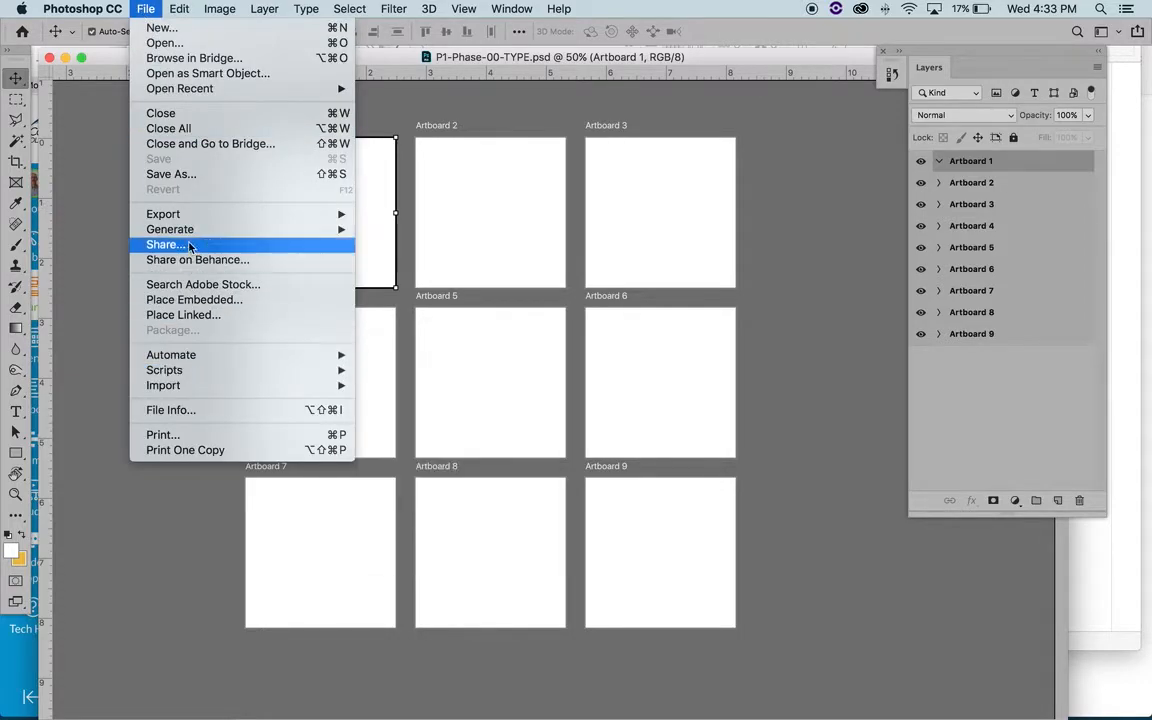
left_click(180, 316)
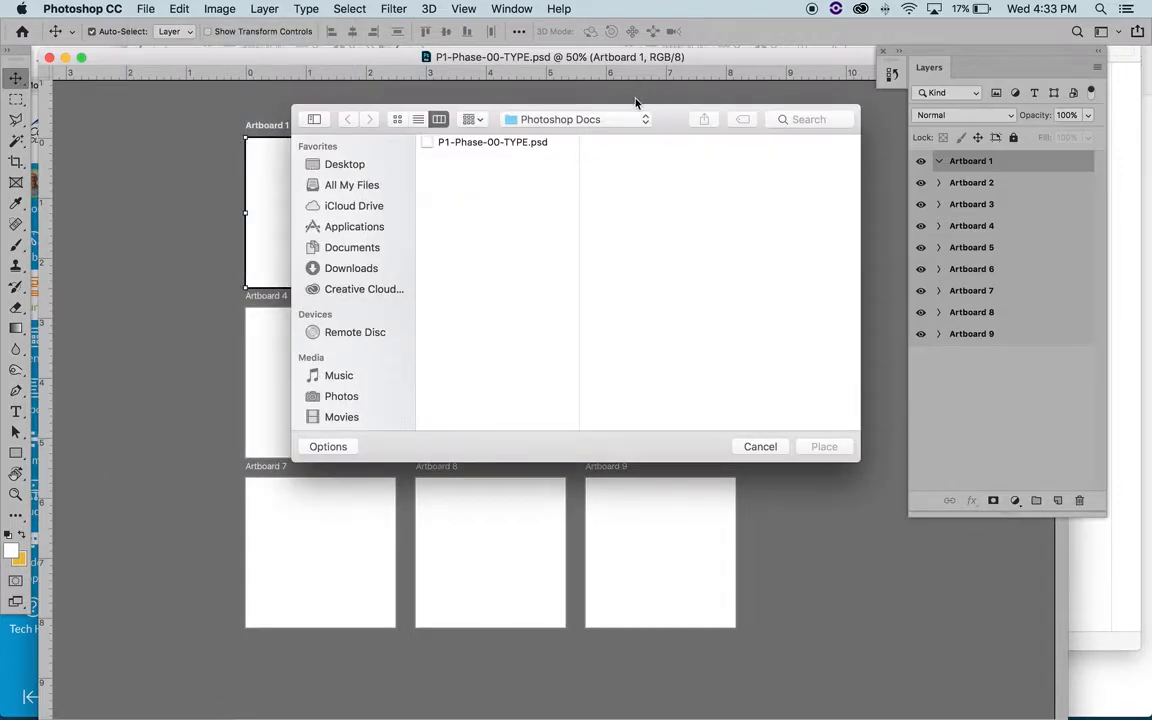
left_click(578, 119)
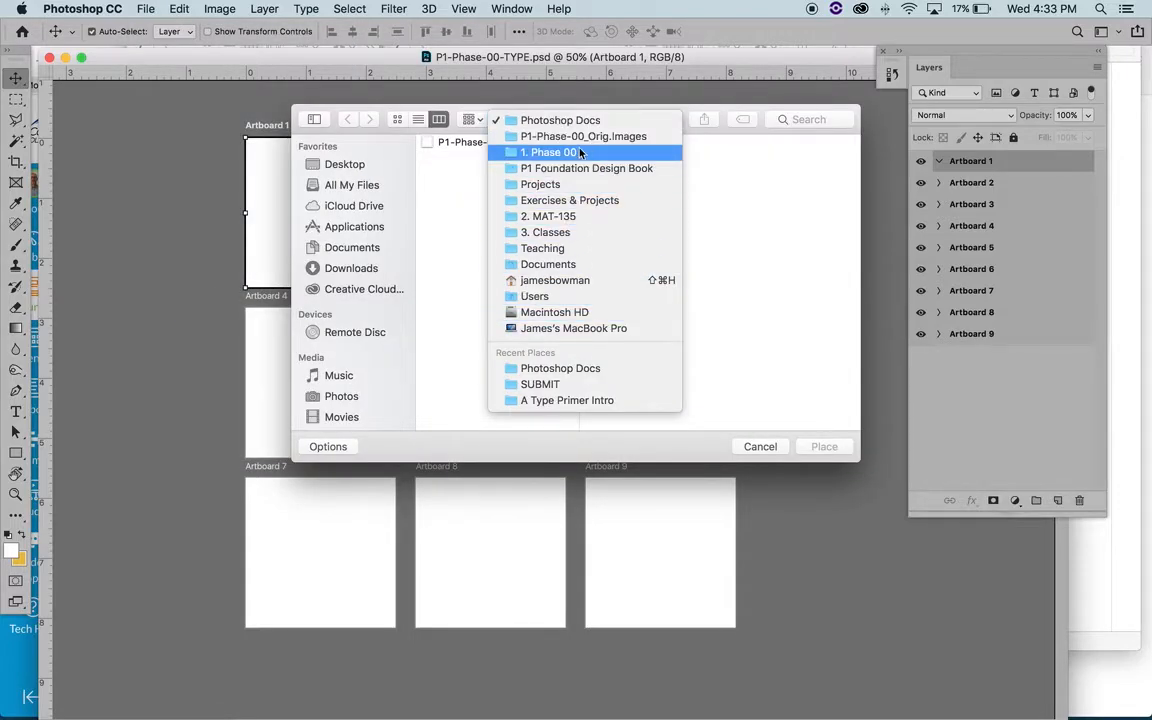
left_click(584, 137)
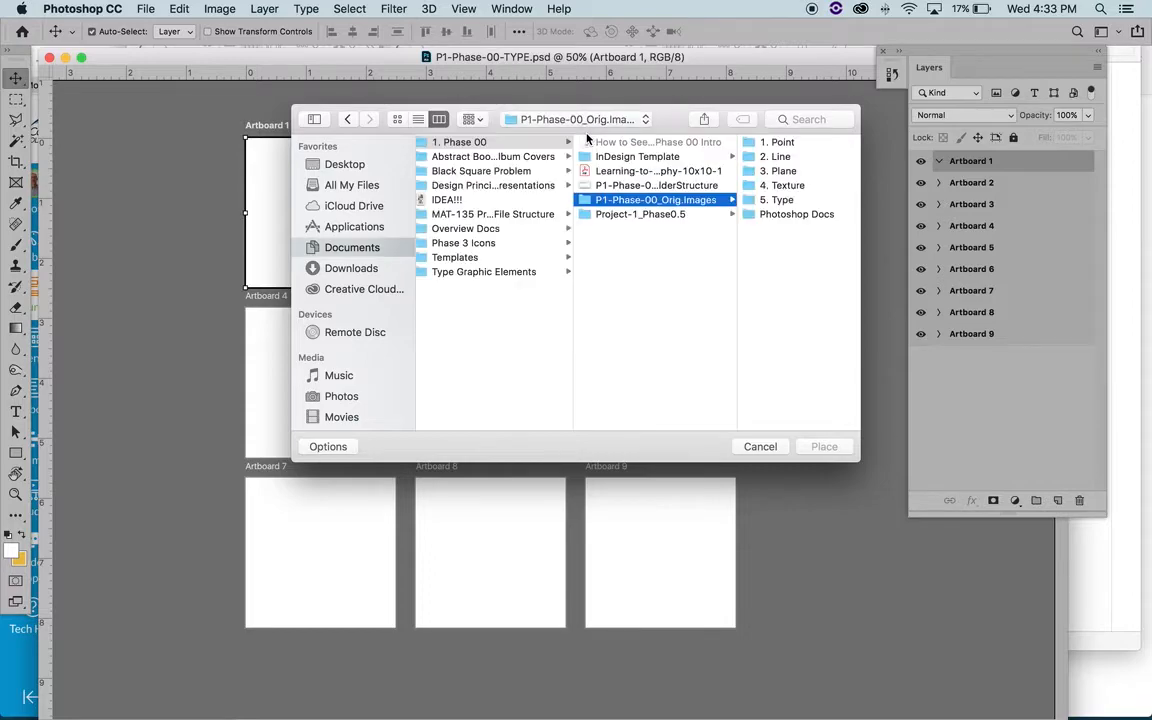
left_click(797, 213)
left_click(640, 201)
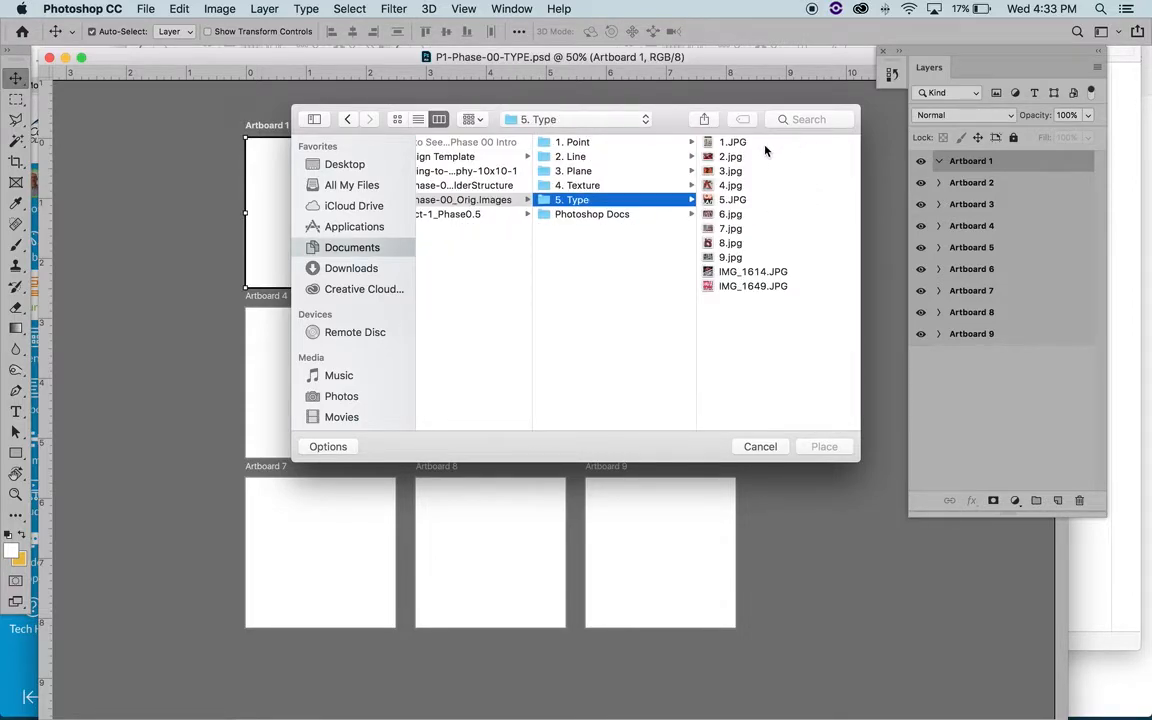
- Preview several of the Type images and place 4.jpg as a linked image on Artboard 1
left_click(758, 147)
left_click(643, 171)
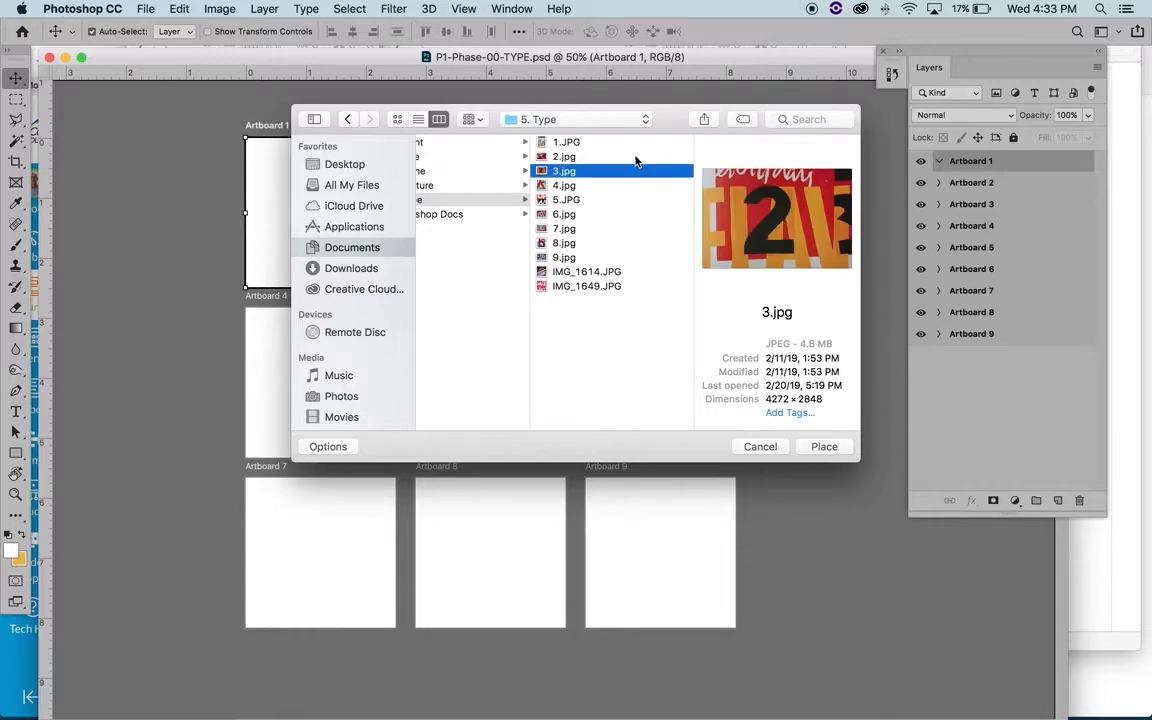
left_click(635, 157)
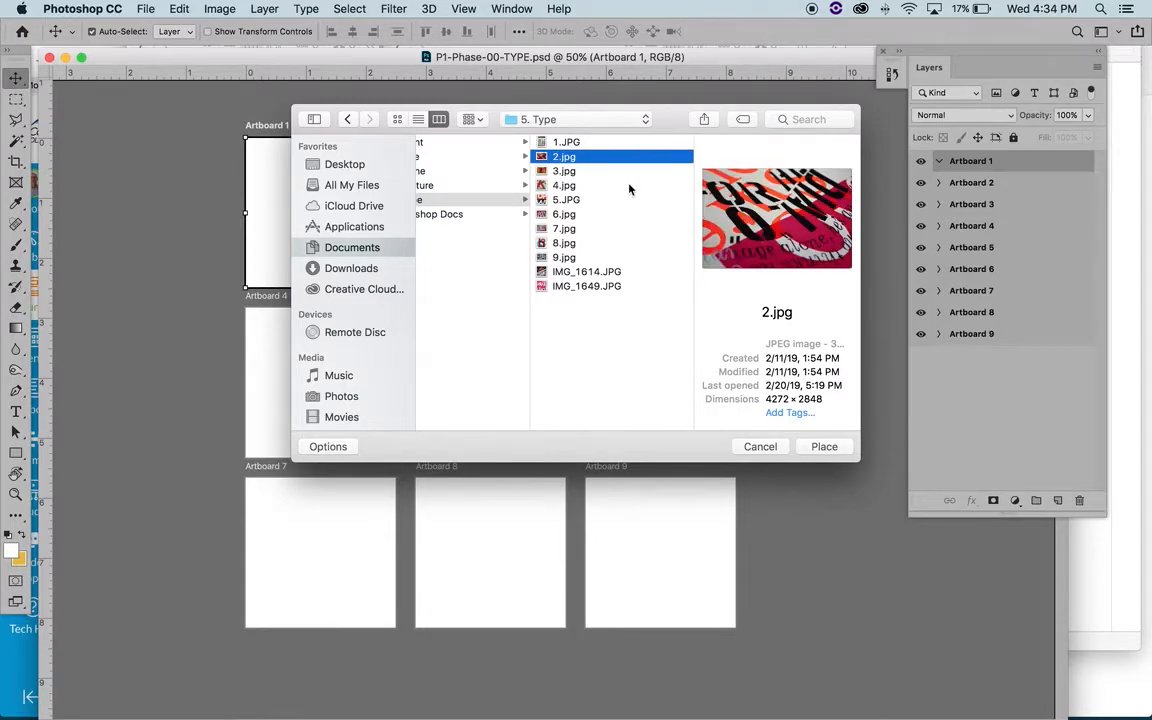
left_click(592, 246)
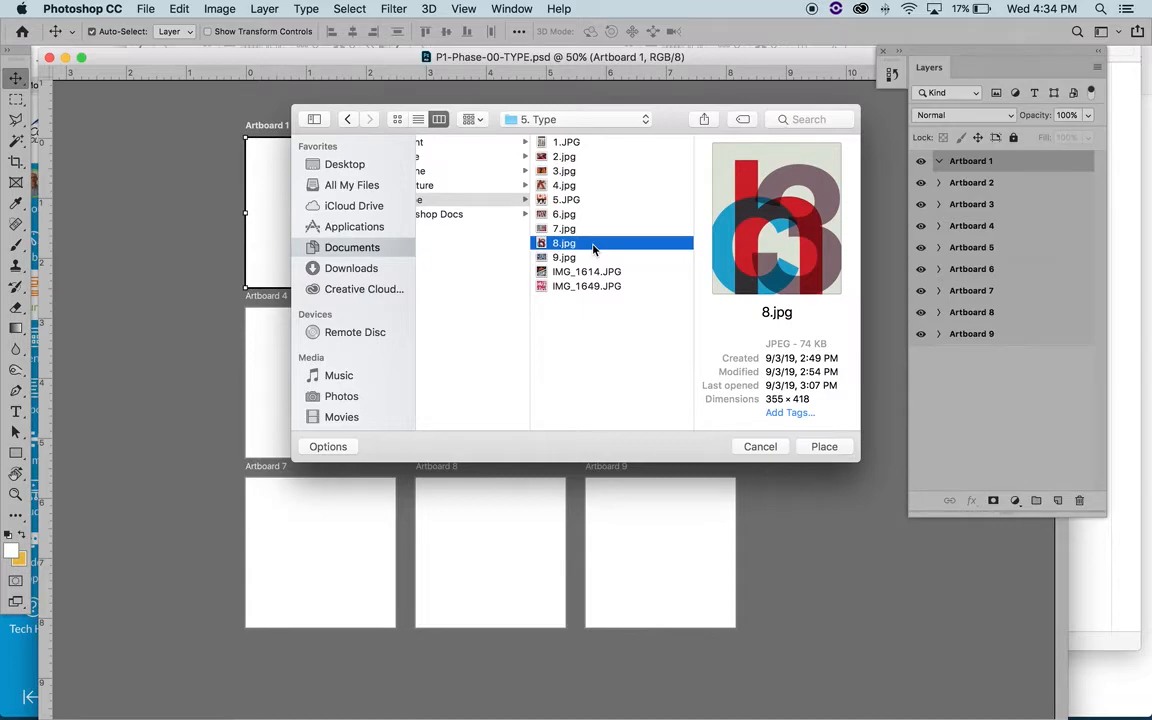
left_click(594, 259)
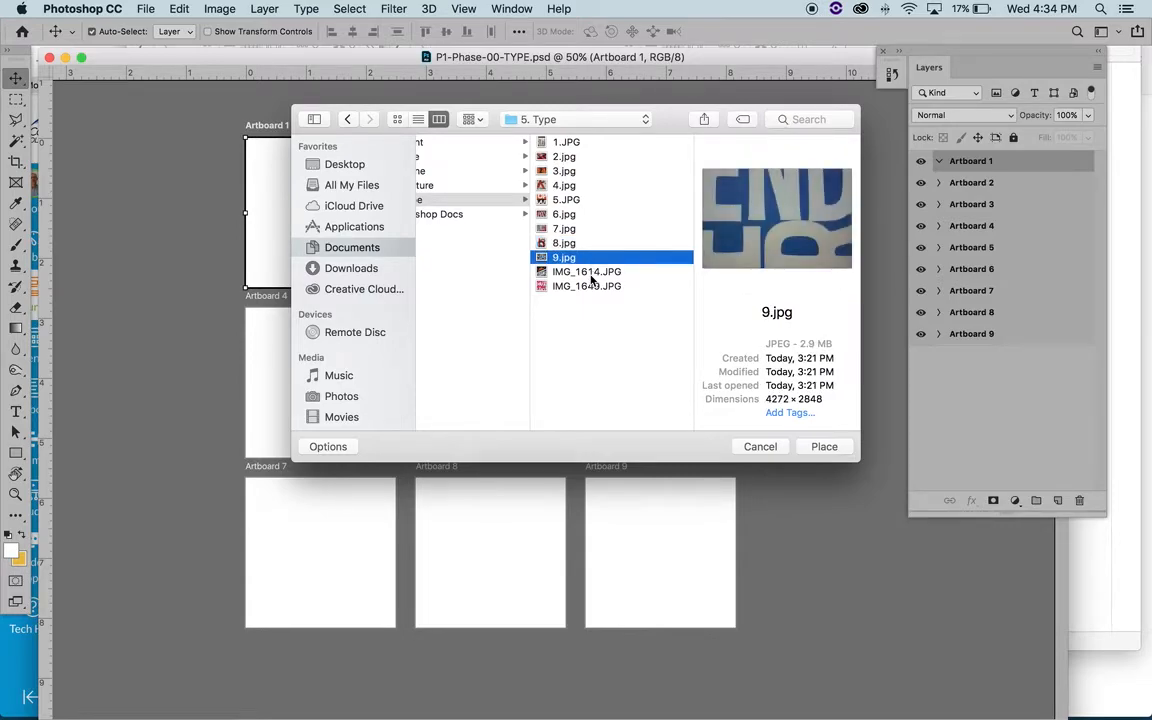
left_click(591, 273)
left_click(575, 186)
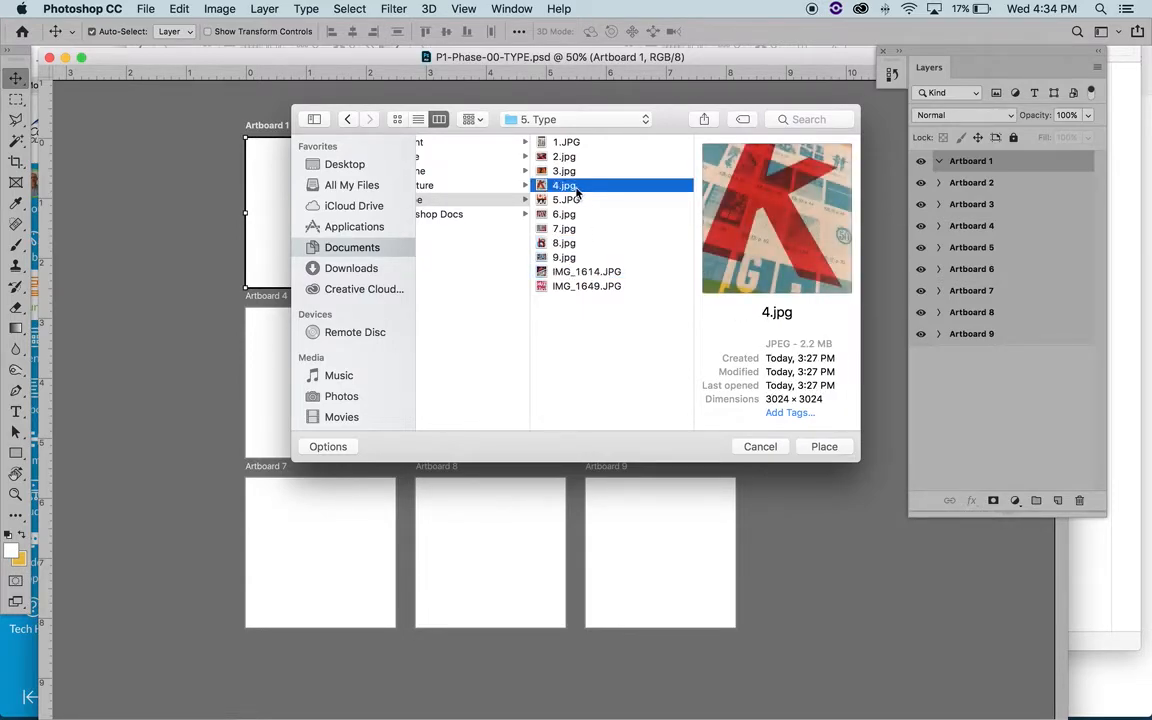
left_click(828, 448)
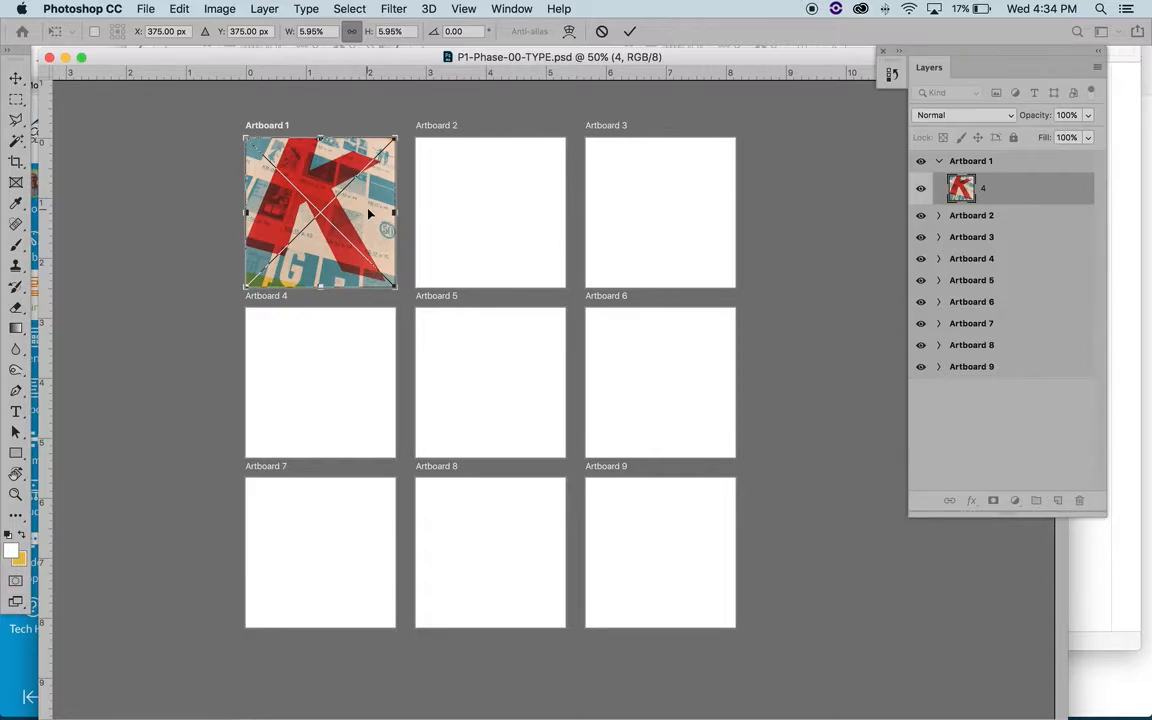
key("Return")
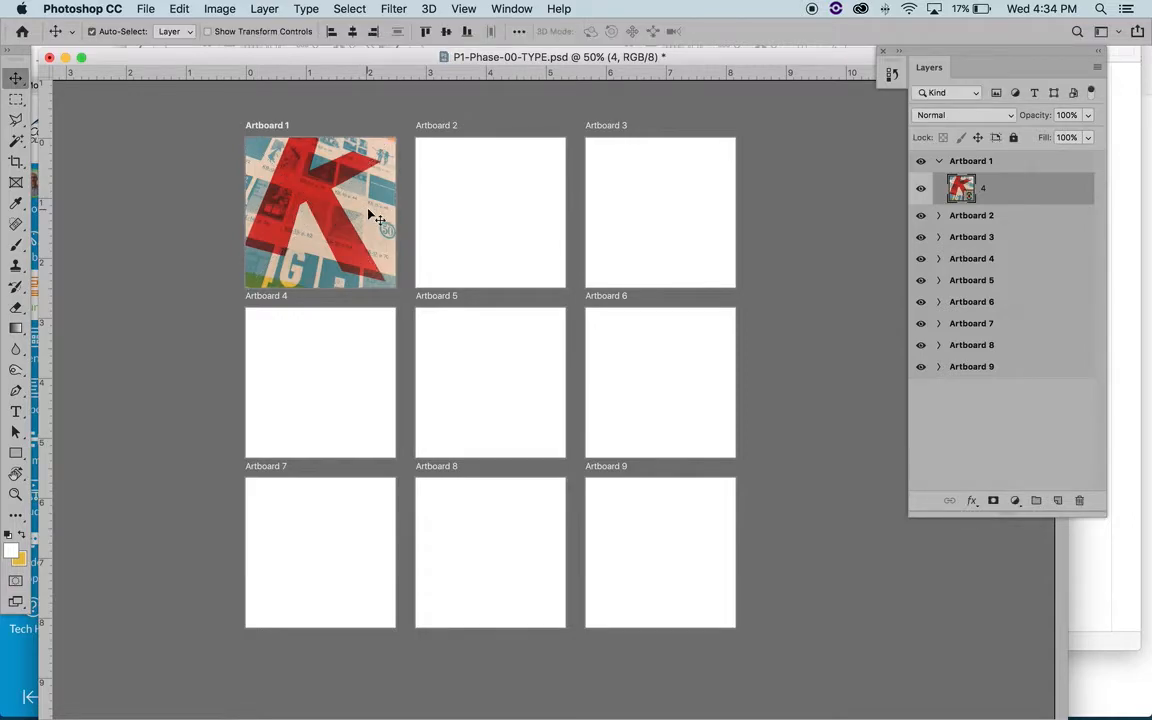
- Enlarge the red K image slightly beyond Artboard 1's edges and reposition it to refine the crop
key("super+t")
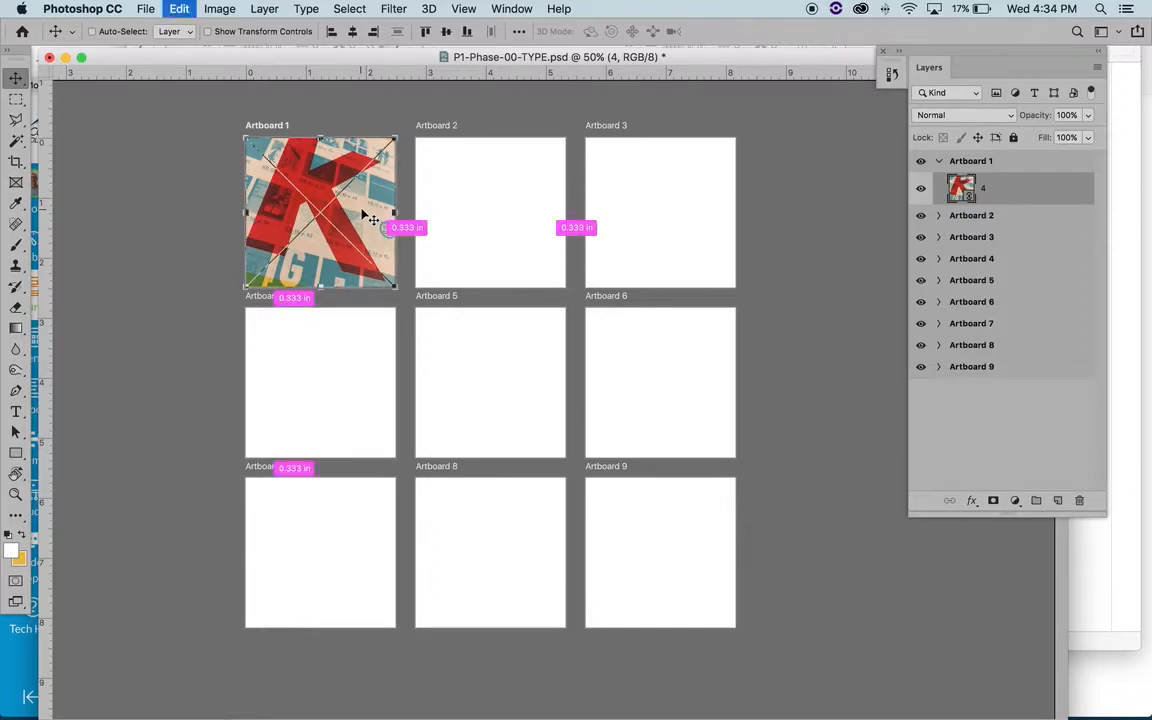
left_click_drag(395, 138, 404, 128)
left_click_drag(383, 211, 379, 214)
key("Return")
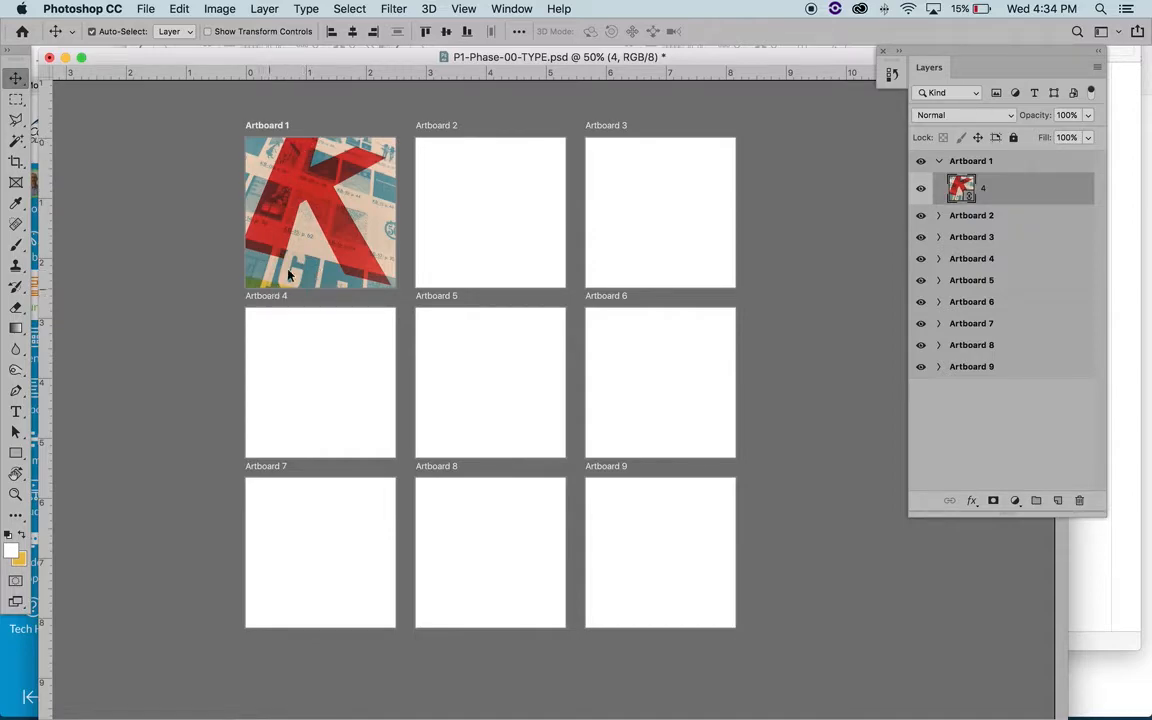
left_click_drag(270, 238, 293, 258)
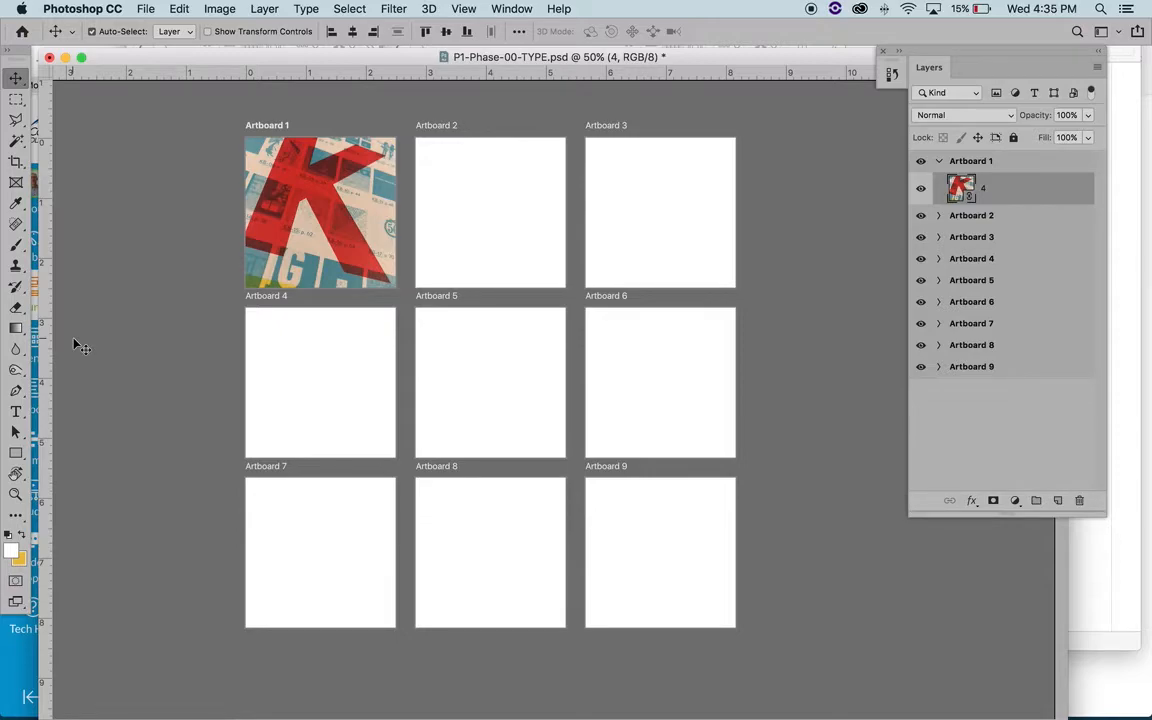
- Place 2.jpg from the 5. Type folder as a linked image on Artboard 2
left_click(490, 216)
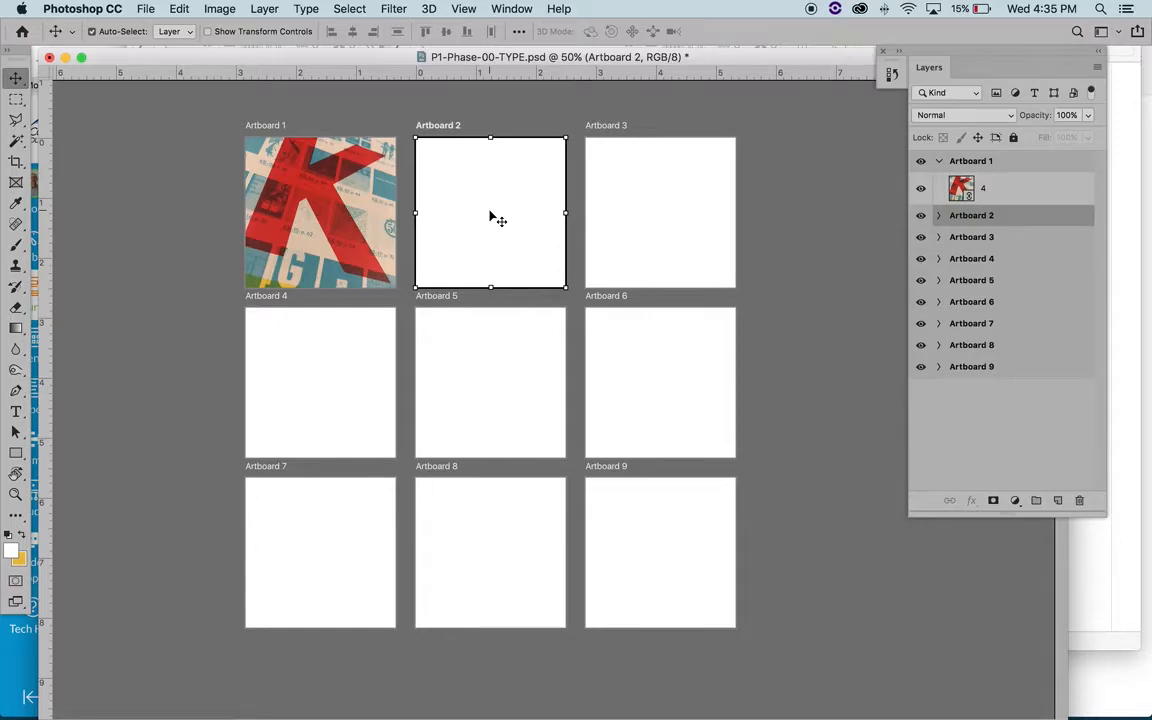
left_click(140, 9)
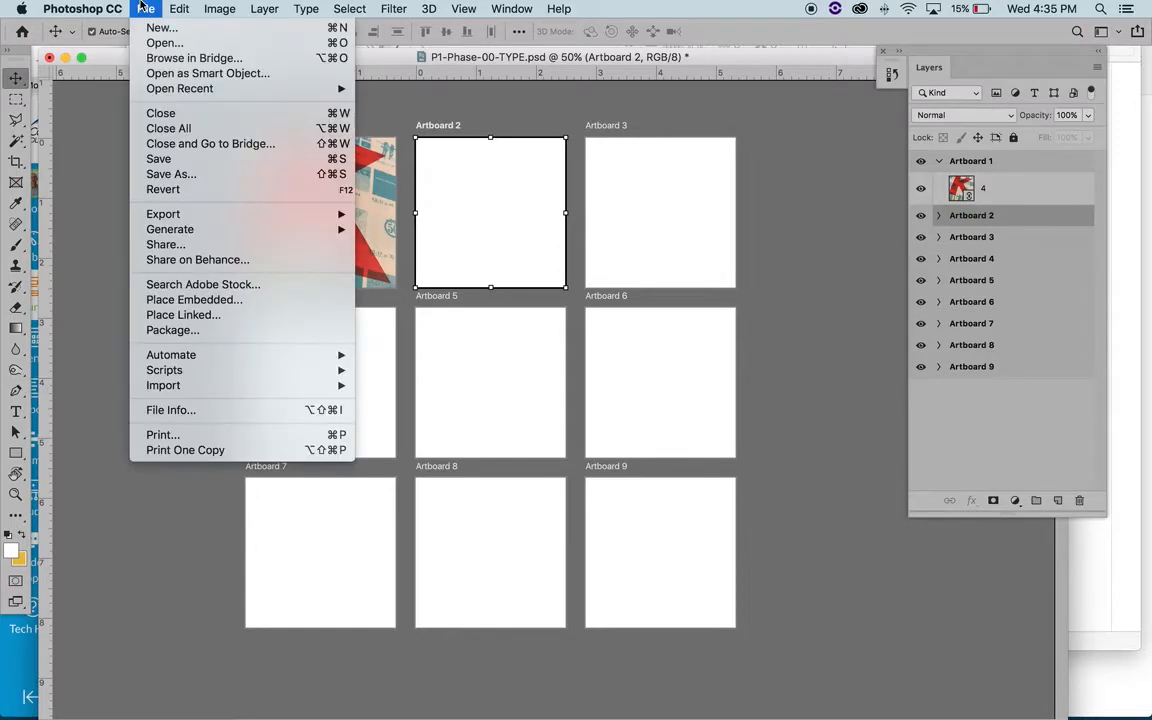
left_click(190, 315)
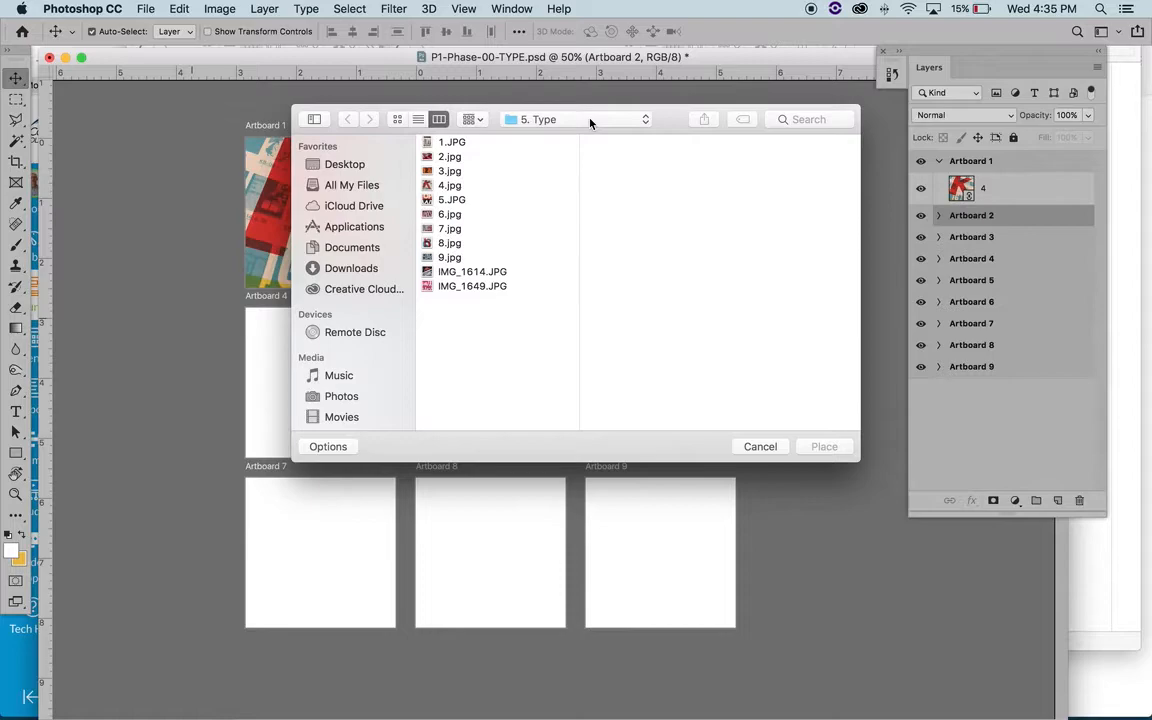
left_click(458, 157)
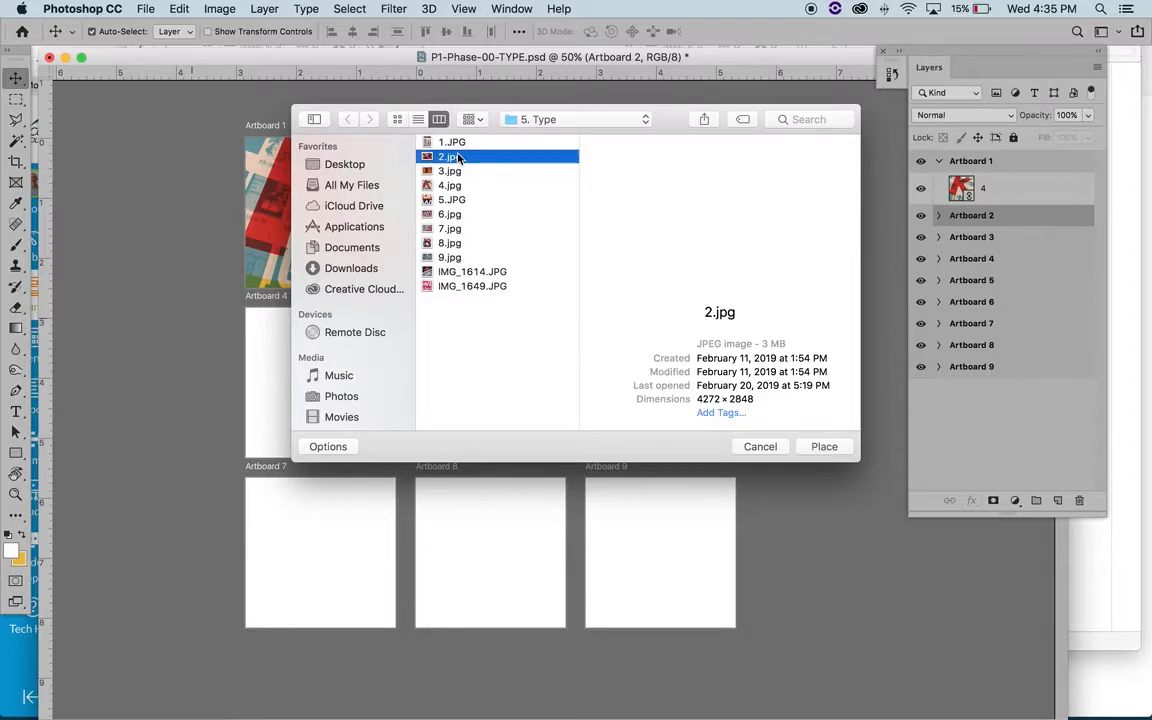
left_click(826, 451)
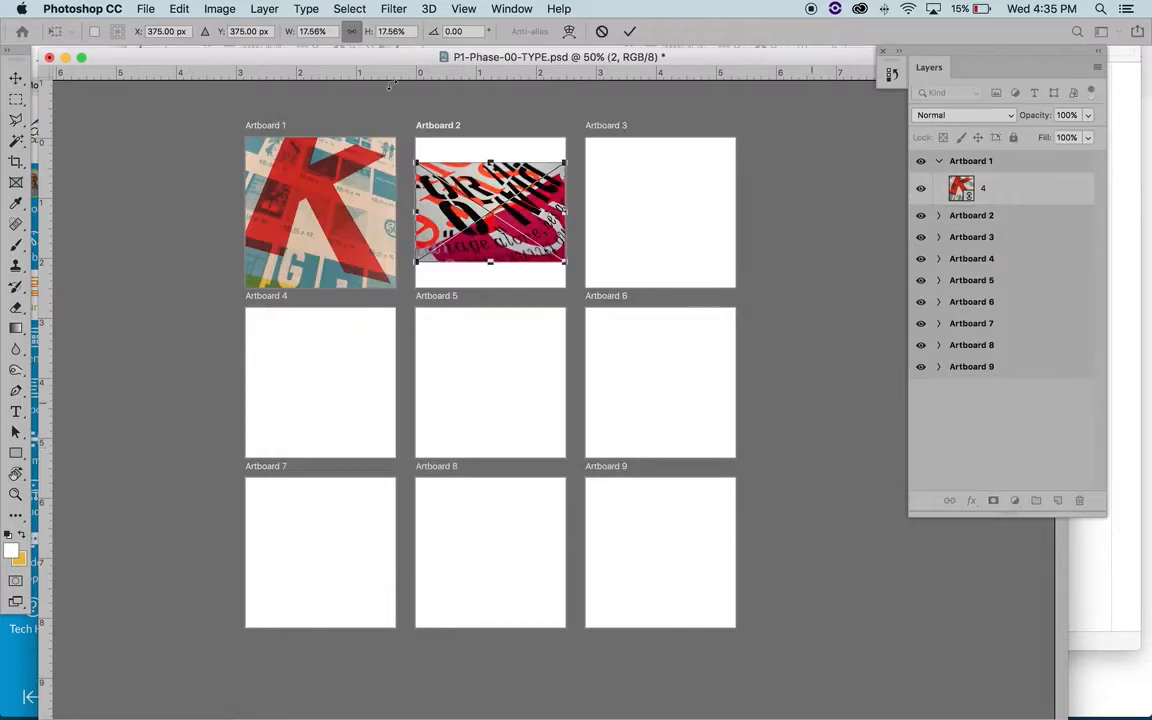
- Scale the placed 2.jpg image proportionally to about 41.62% and position it so the lettering fills Artboard 2
left_click_drag(565, 162, 622, 125)
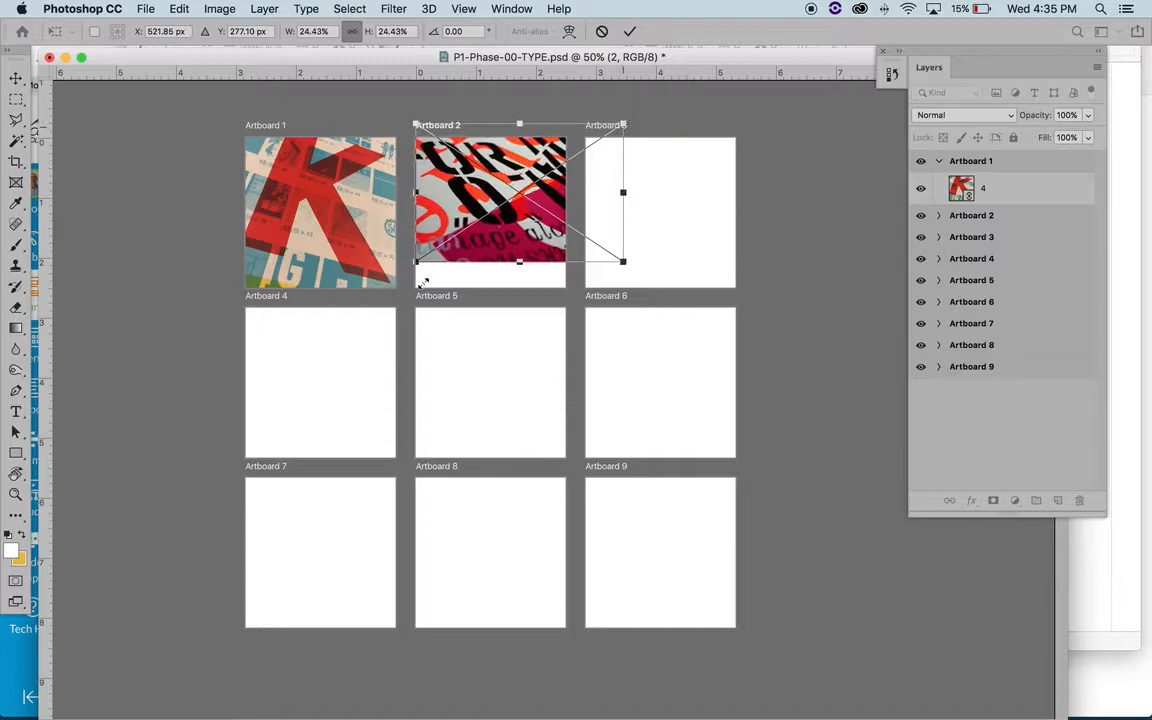
left_click_drag(415, 262, 365, 298)
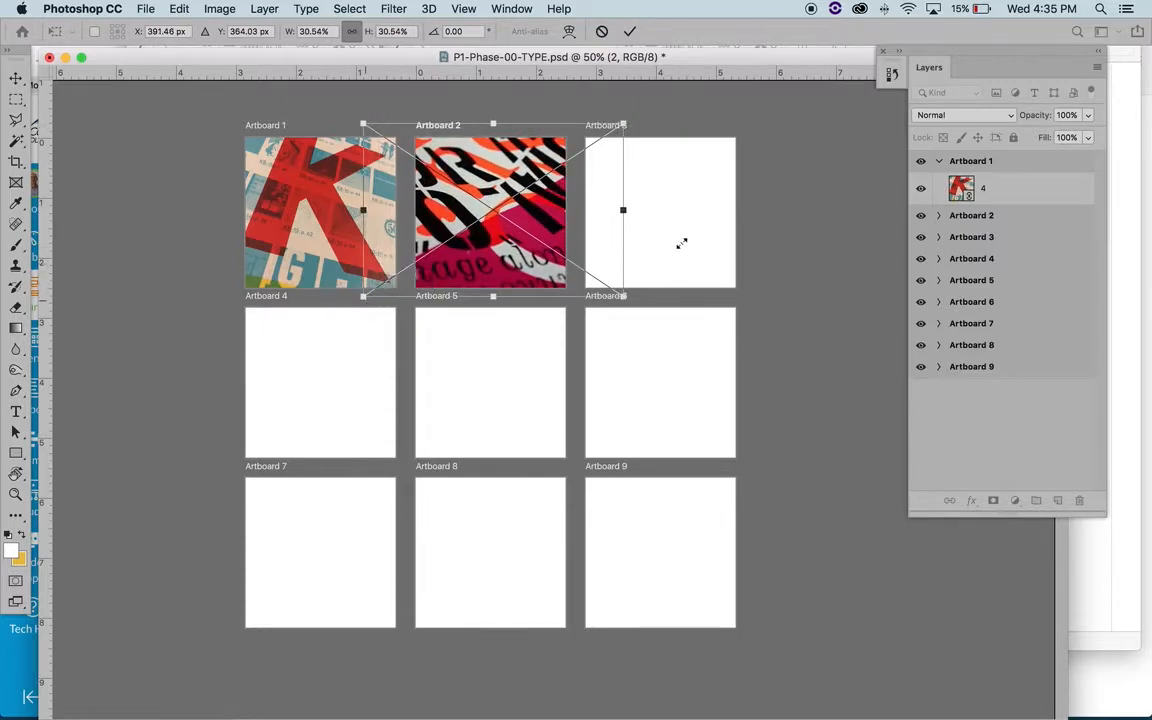
left_click_drag(622, 295, 638, 306)
left_click_drag(500, 188, 499, 183)
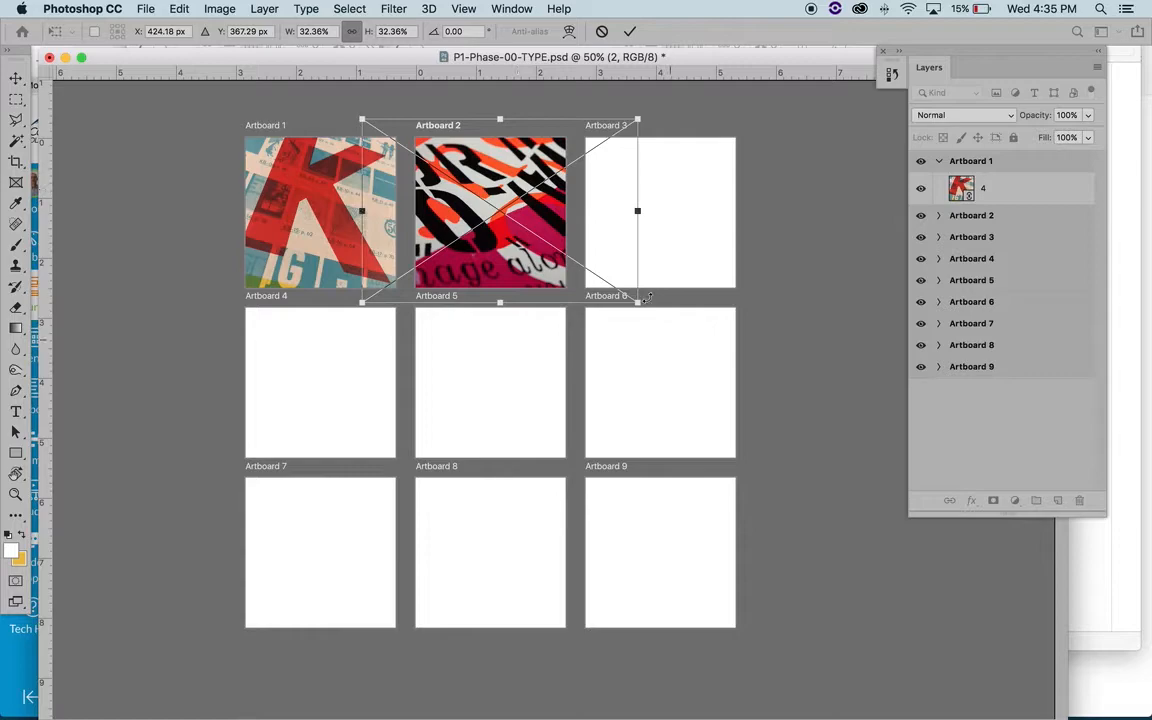
left_click_drag(637, 301, 708, 370)
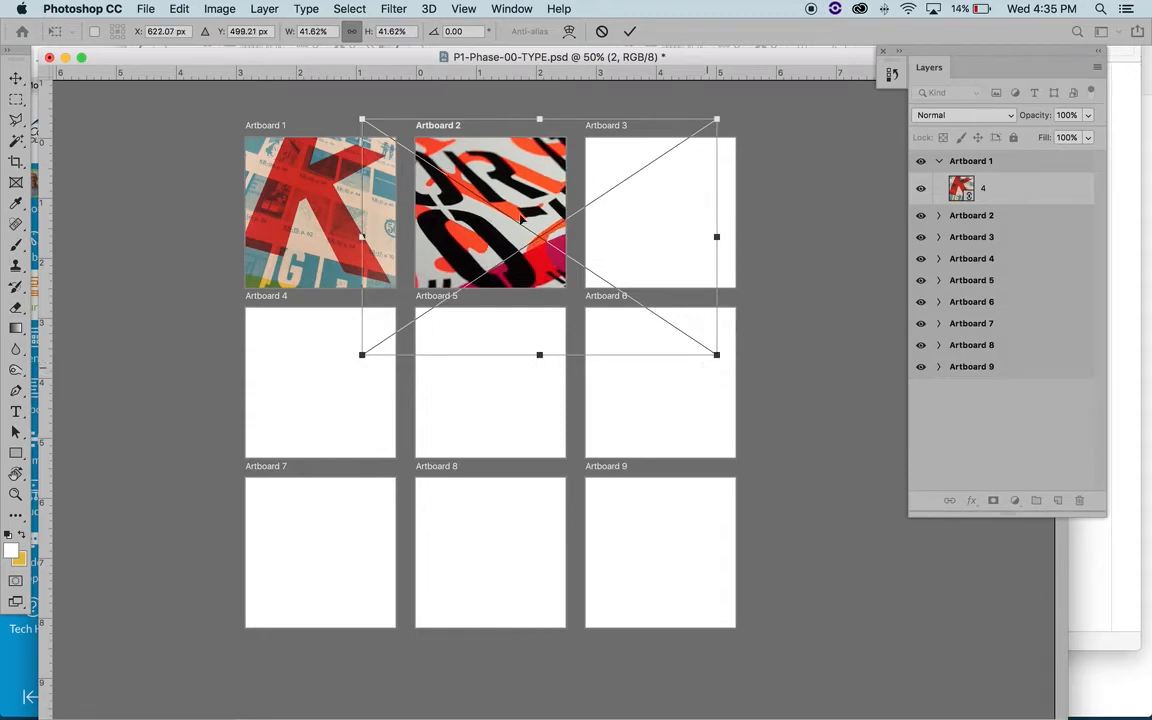
left_click_drag(539, 184, 533, 182)
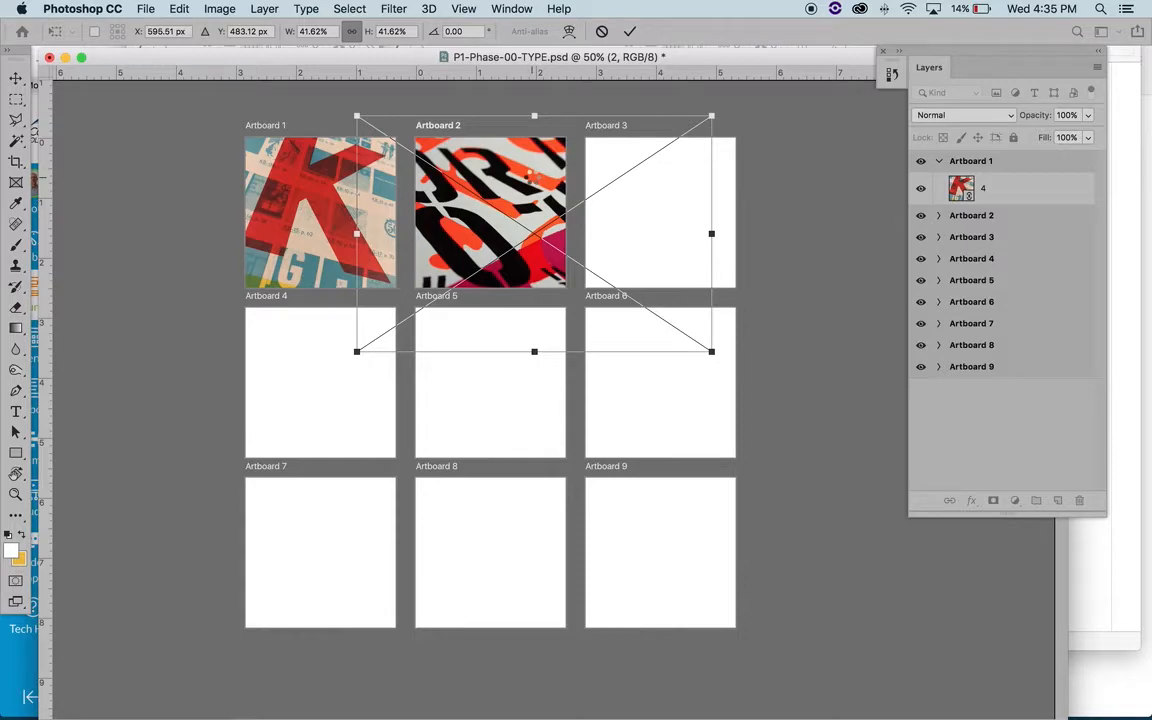
key("Return")
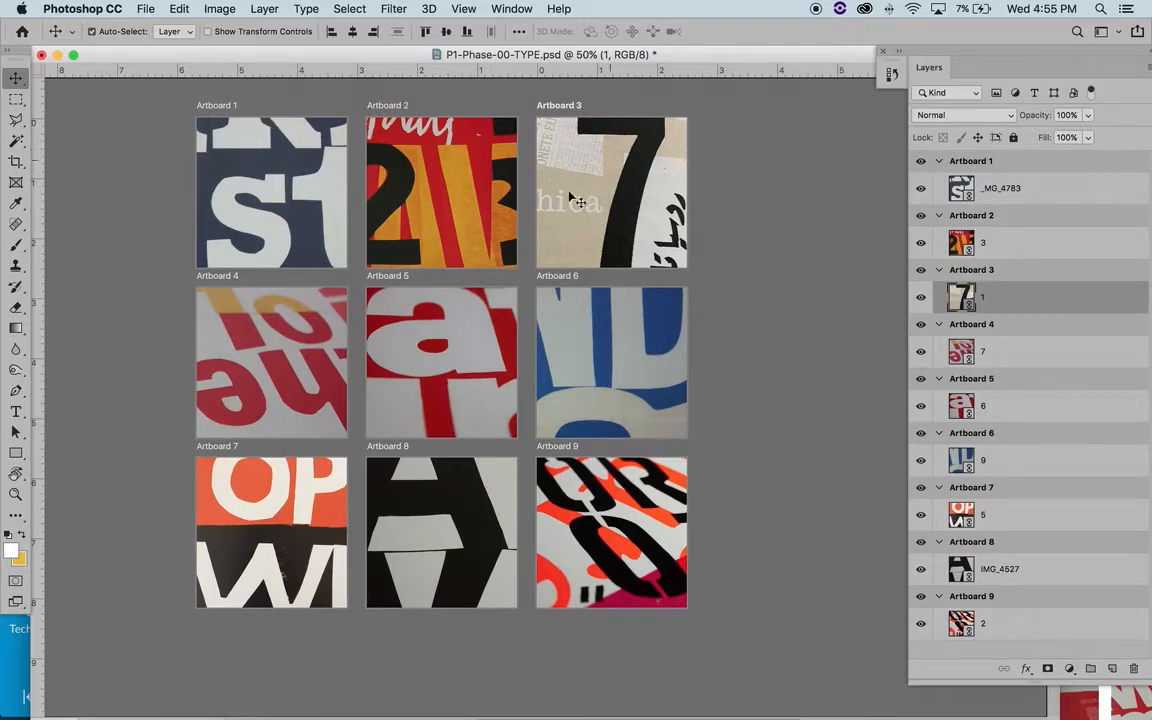
- Collapse the layer contents of all nine artboards, from Artboard 1 to Artboard 9
left_click(940, 162)
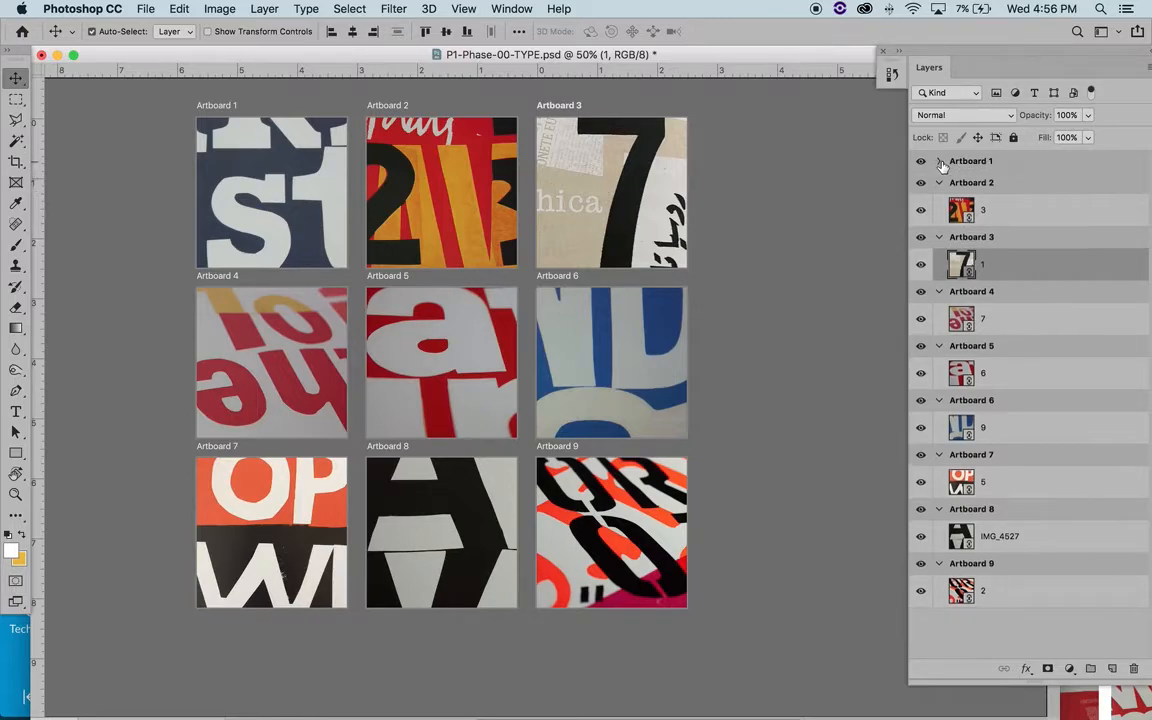
left_click(939, 183)
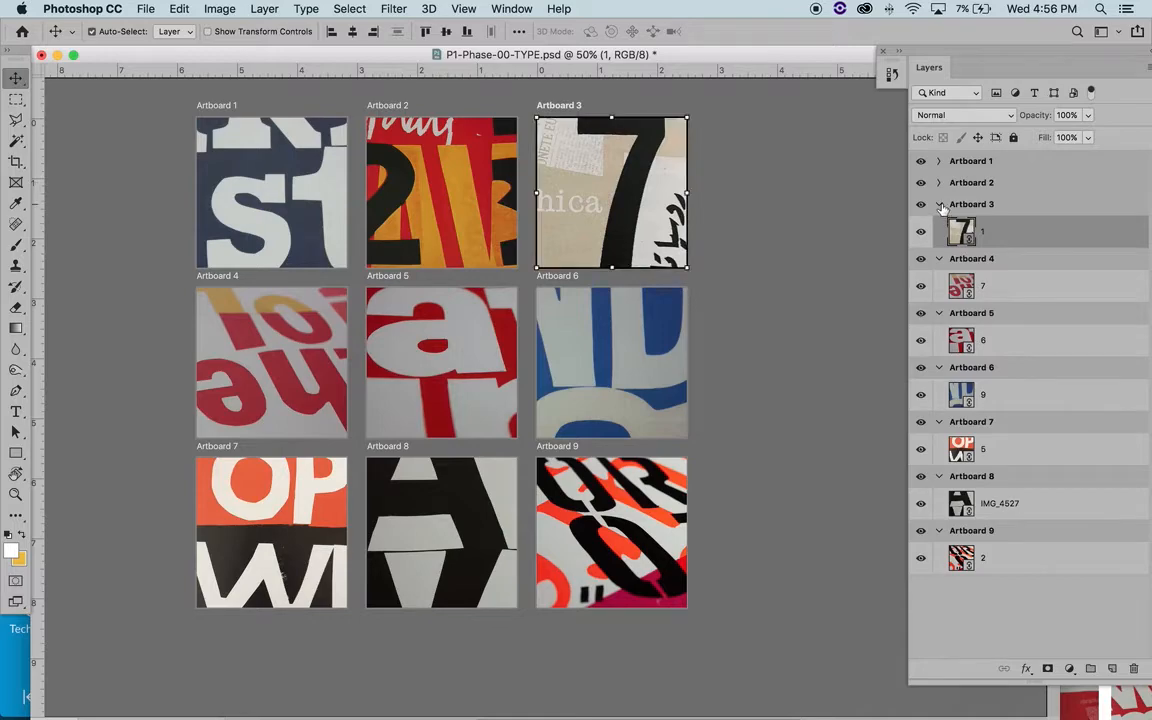
left_click(940, 205)
left_click(940, 227)
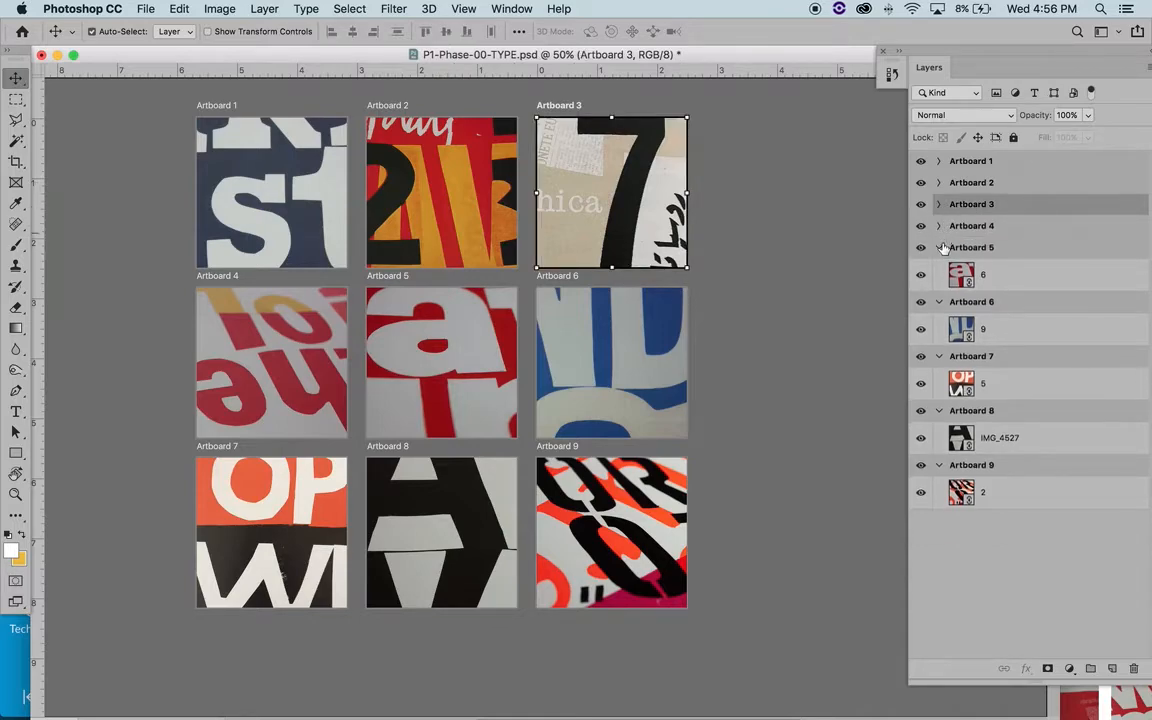
left_click(939, 248)
left_click(939, 269)
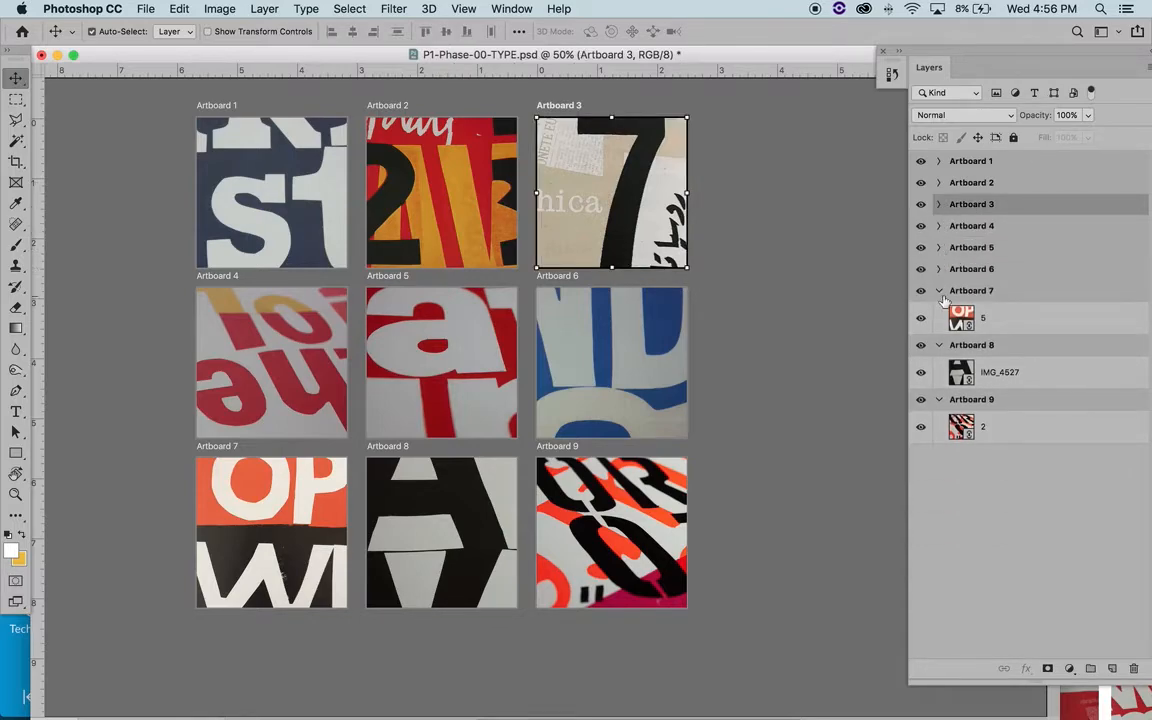
left_click(939, 291)
left_click(939, 313)
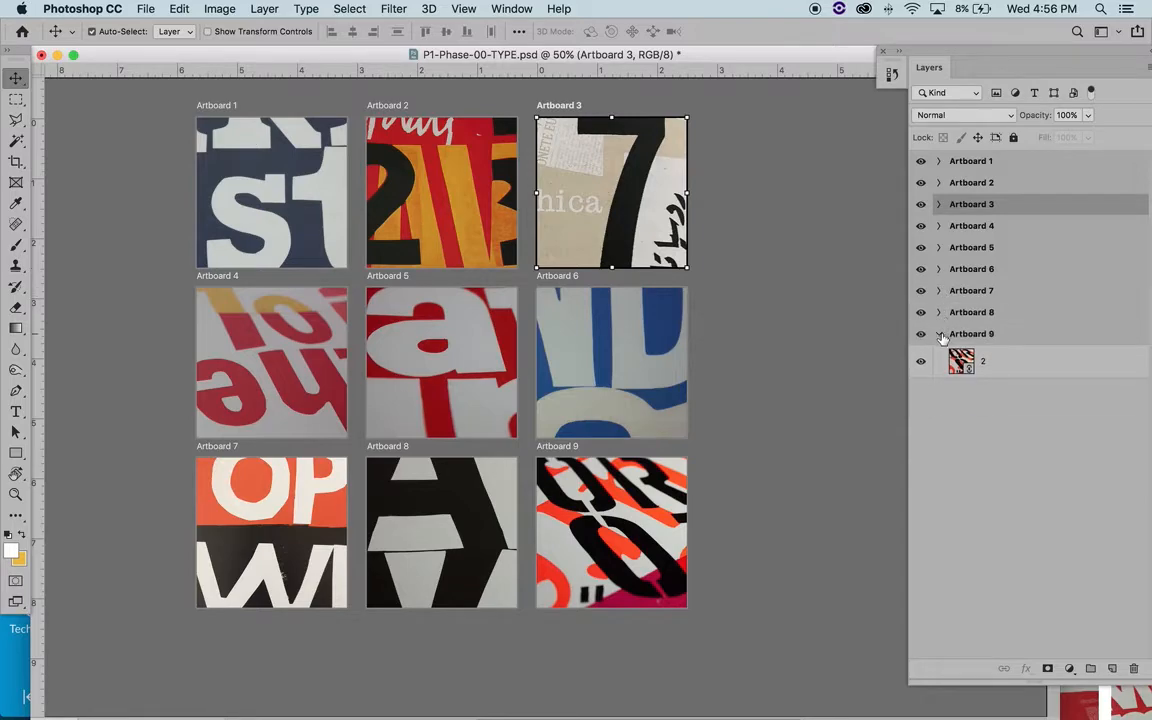
left_click(939, 334)
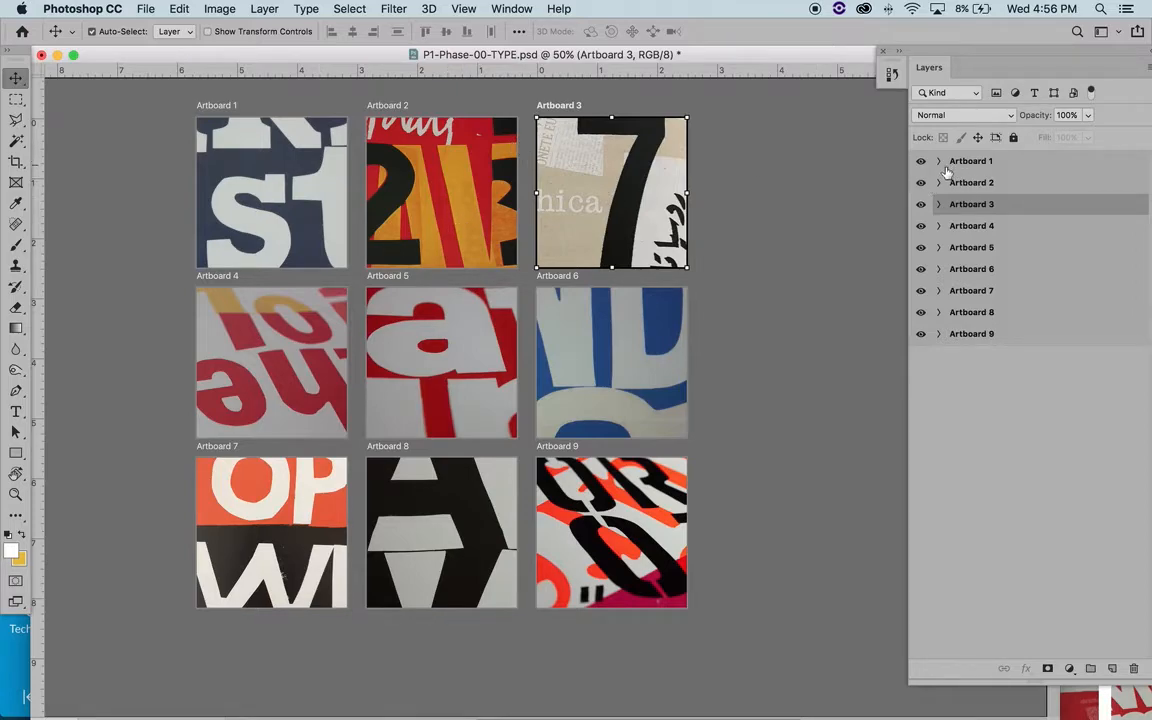
- Examine the lettering in the Artboard 4 image up close at up to 300% zoom
left_click(295, 349)
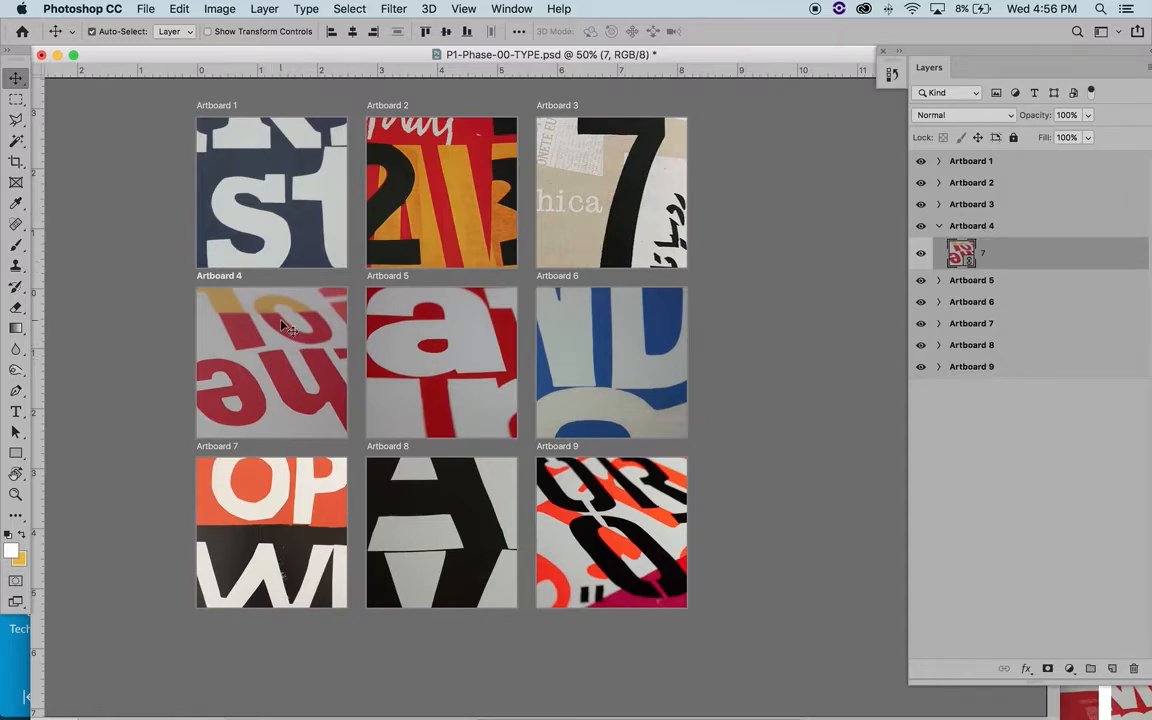
left_click(15, 496)
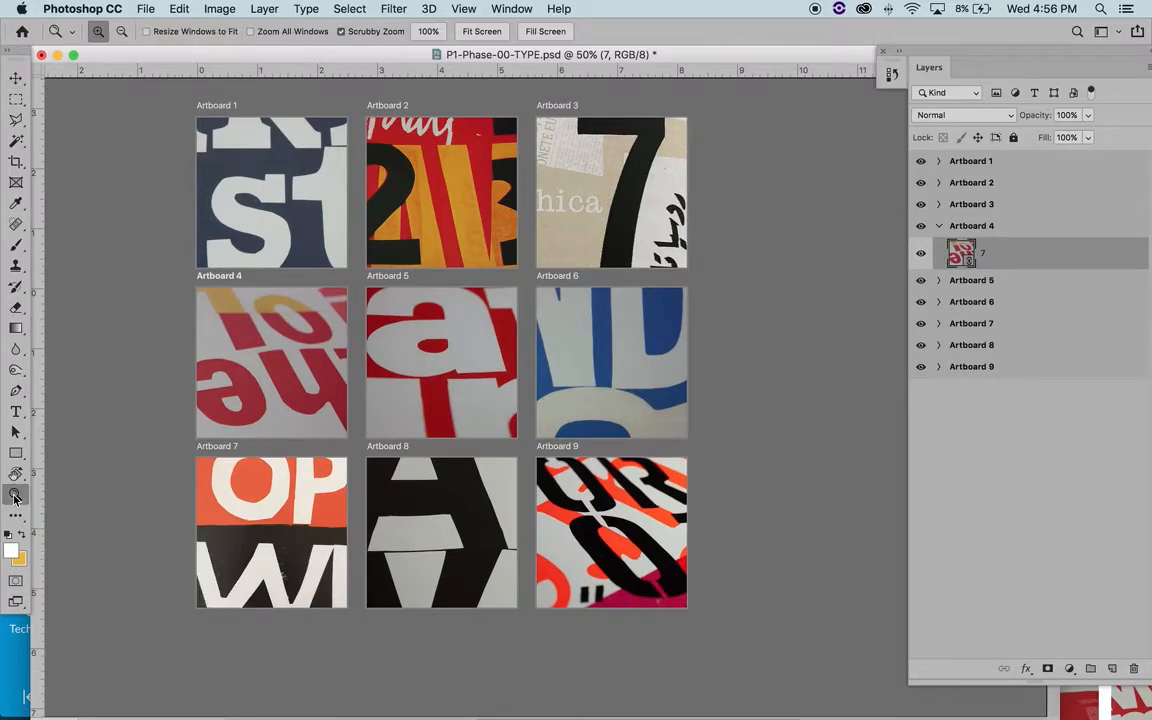
left_click_drag(160, 240, 249, 241)
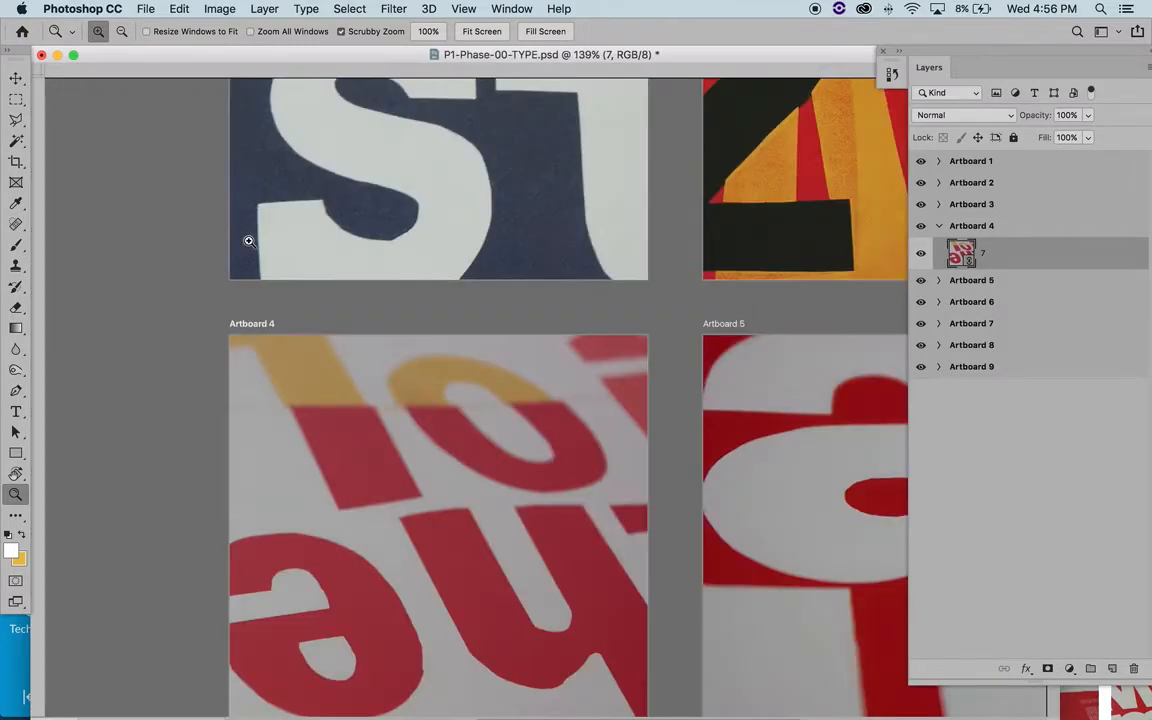
left_click(534, 483)
left_click(534, 483)
left_click(534, 483)
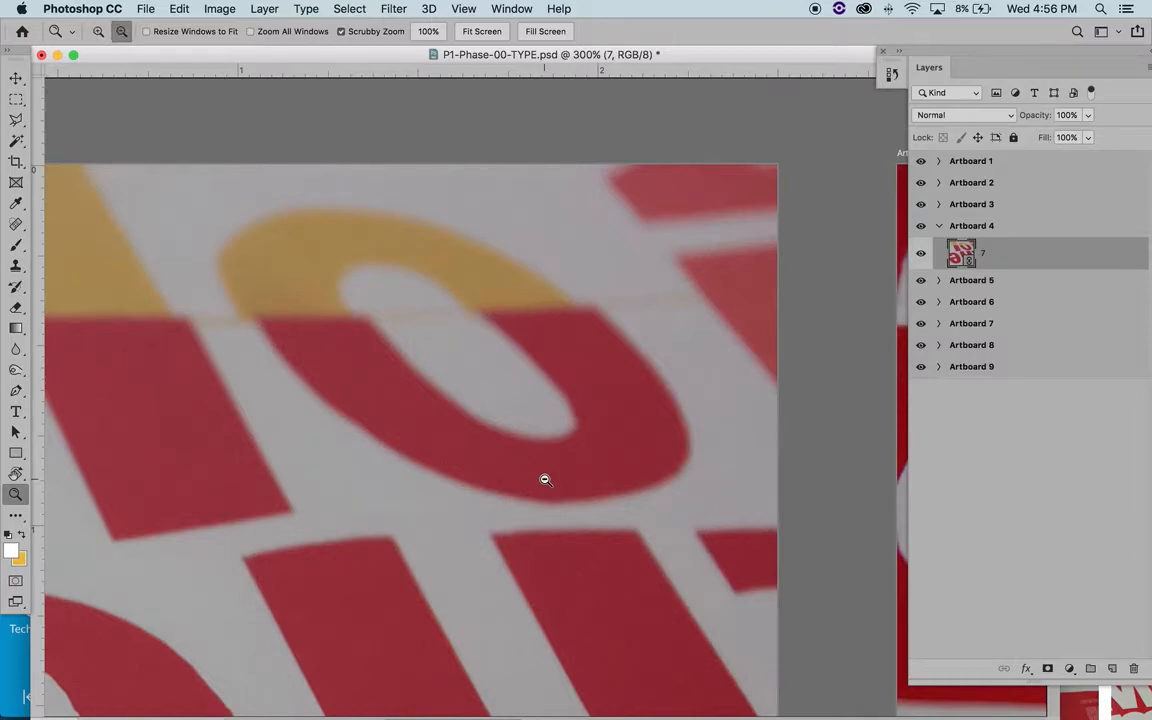
left_click(545, 480, "alt")
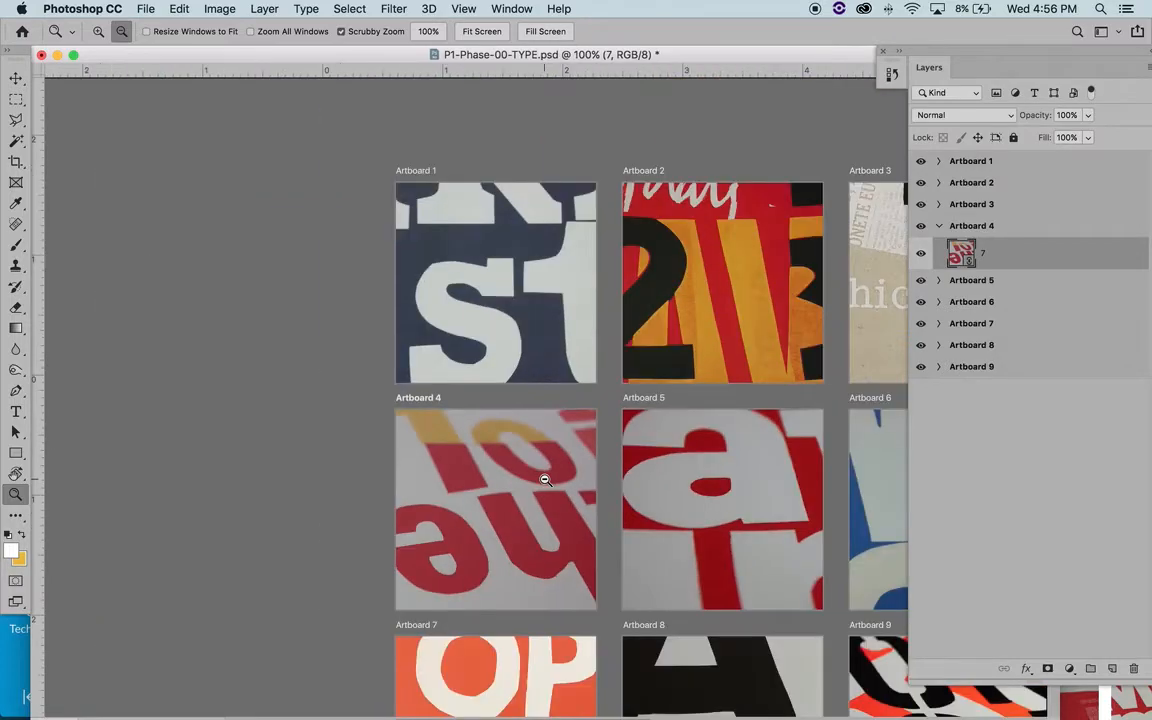
left_click(545, 480, "alt")
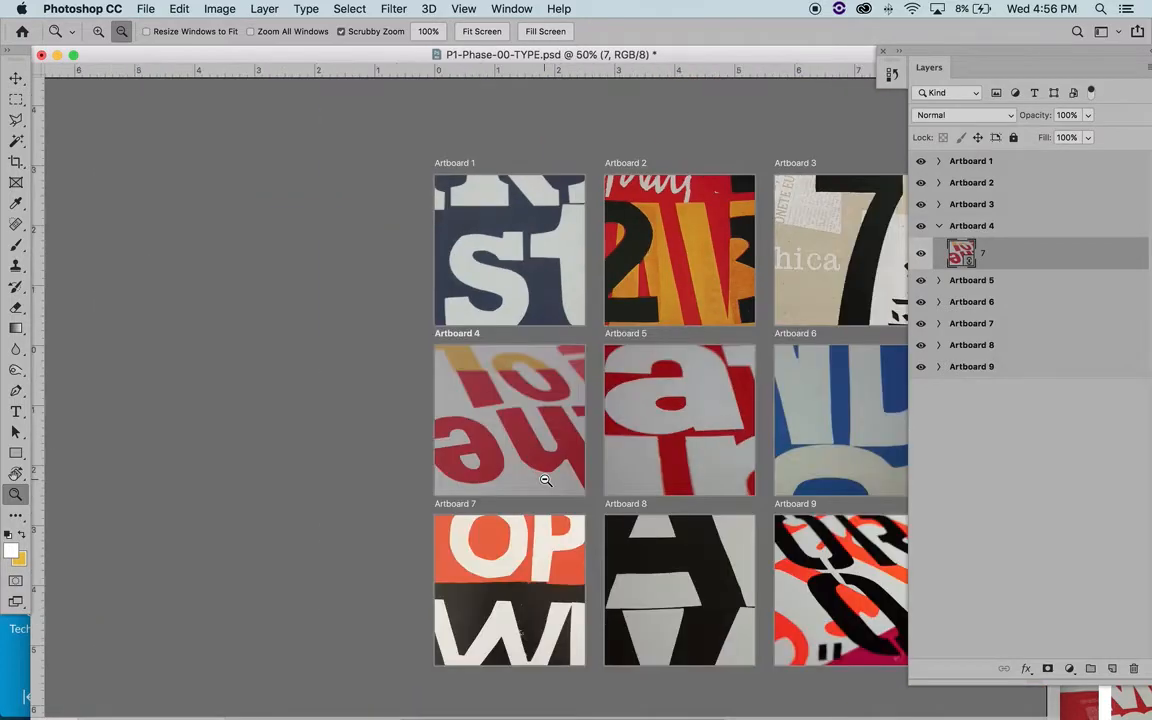
- Review the whole three-by-three artboard grid at 25% zoom
left_click(545, 480, "alt")
left_click(545, 480, "alt")
scroll(545, 480, "right", 4)
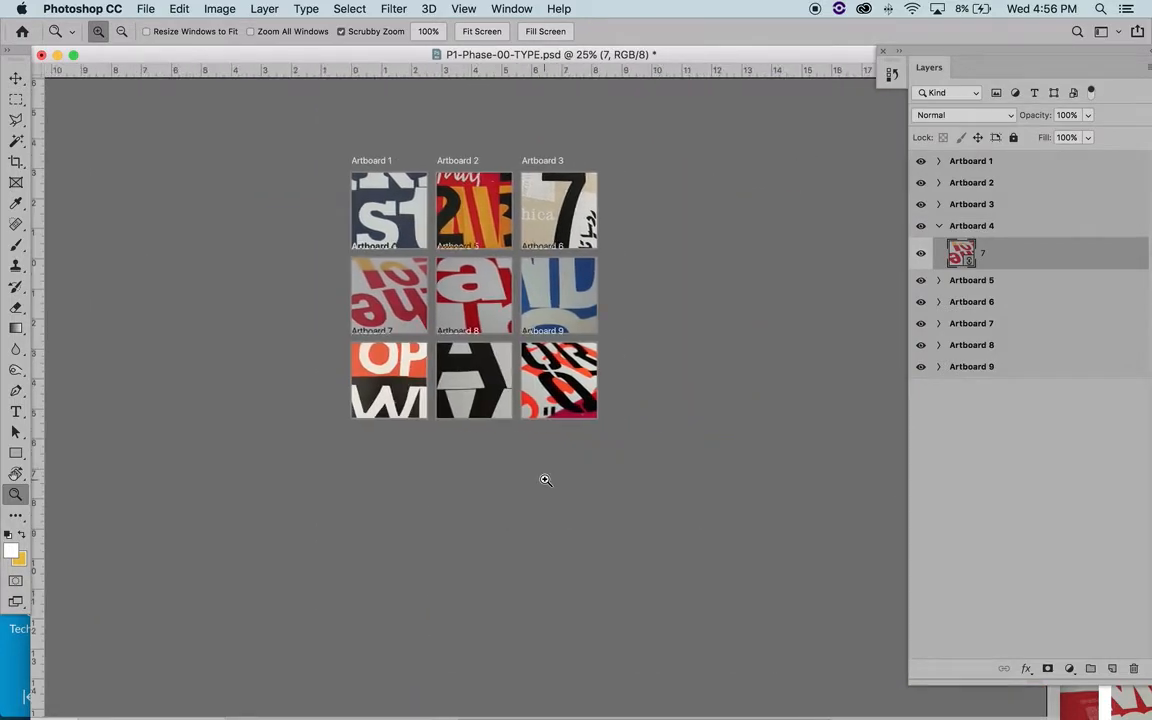
scroll(545, 480, "up", 3)
scroll(545, 480, "down", 4)
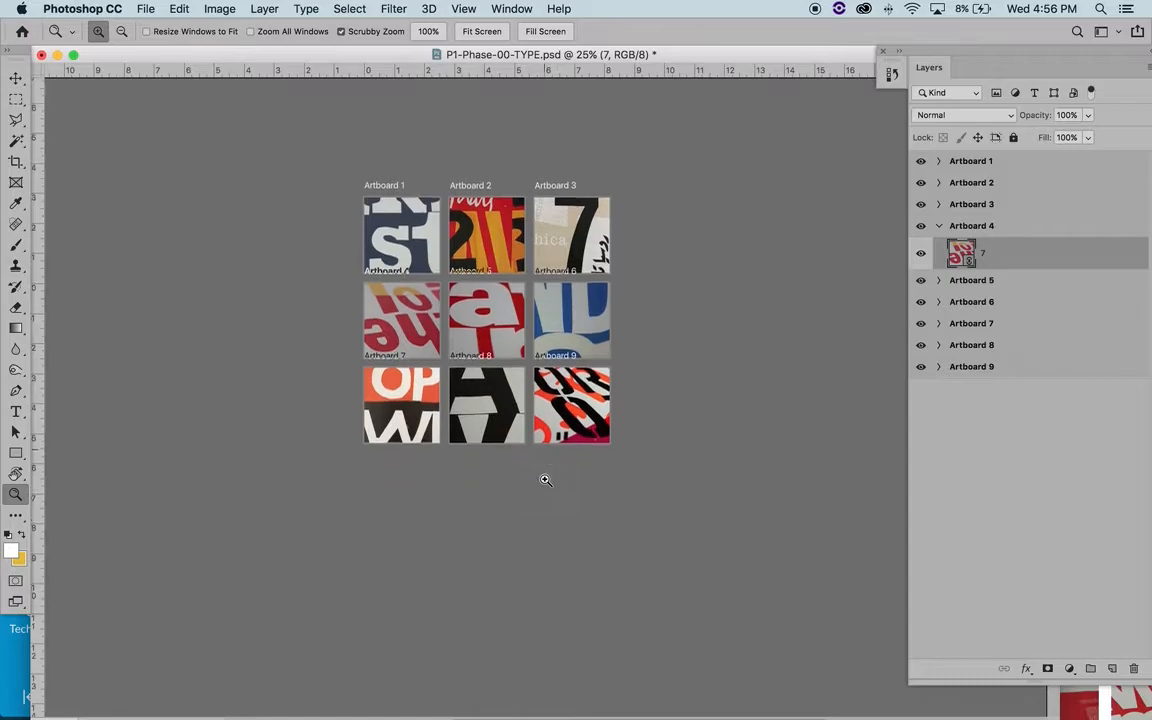
scroll(545, 480, "up", 5)
scroll(545, 480, "up", 3)
scroll(545, 480, "left", 2)
scroll(545, 480, "down", 3)
scroll(545, 480, "right", 3)
scroll(545, 480, "up", 3)
scroll(545, 480, "right", 3)
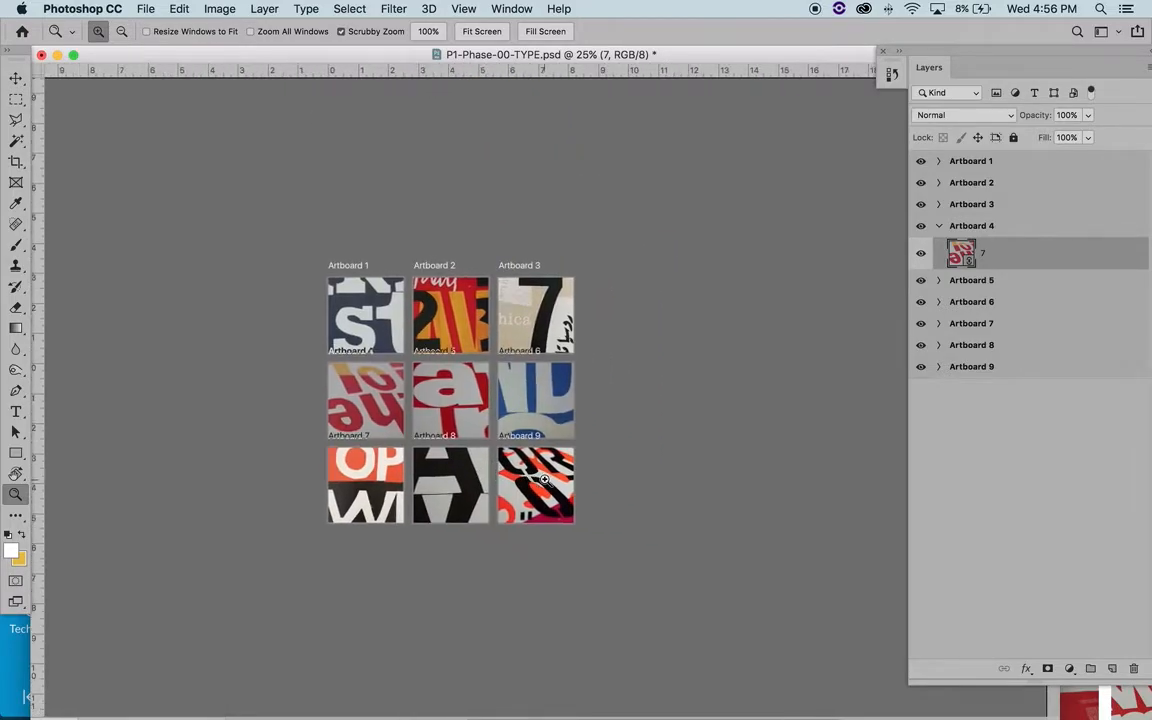
scroll(545, 480, "left", 4)
scroll(545, 480, "right", 2)
scroll(545, 480, "down", 6)
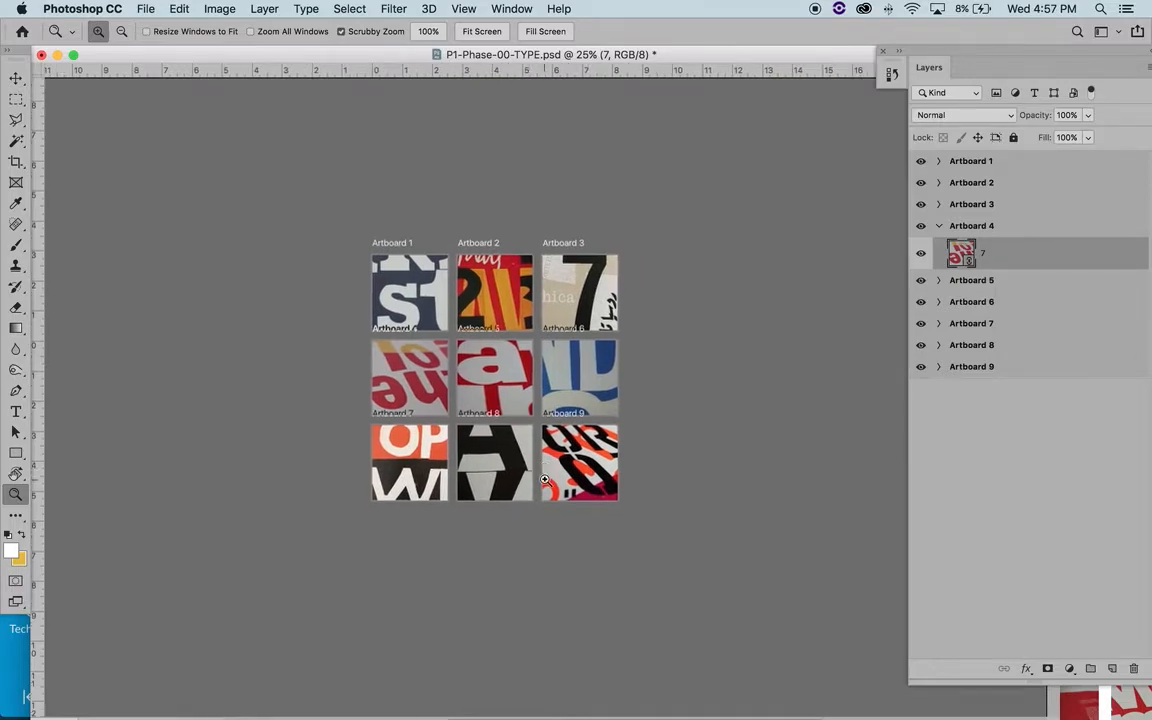
scroll(545, 480, "left", 3)
scroll(545, 480, "up", 3)
scroll(545, 480, "right", 3)
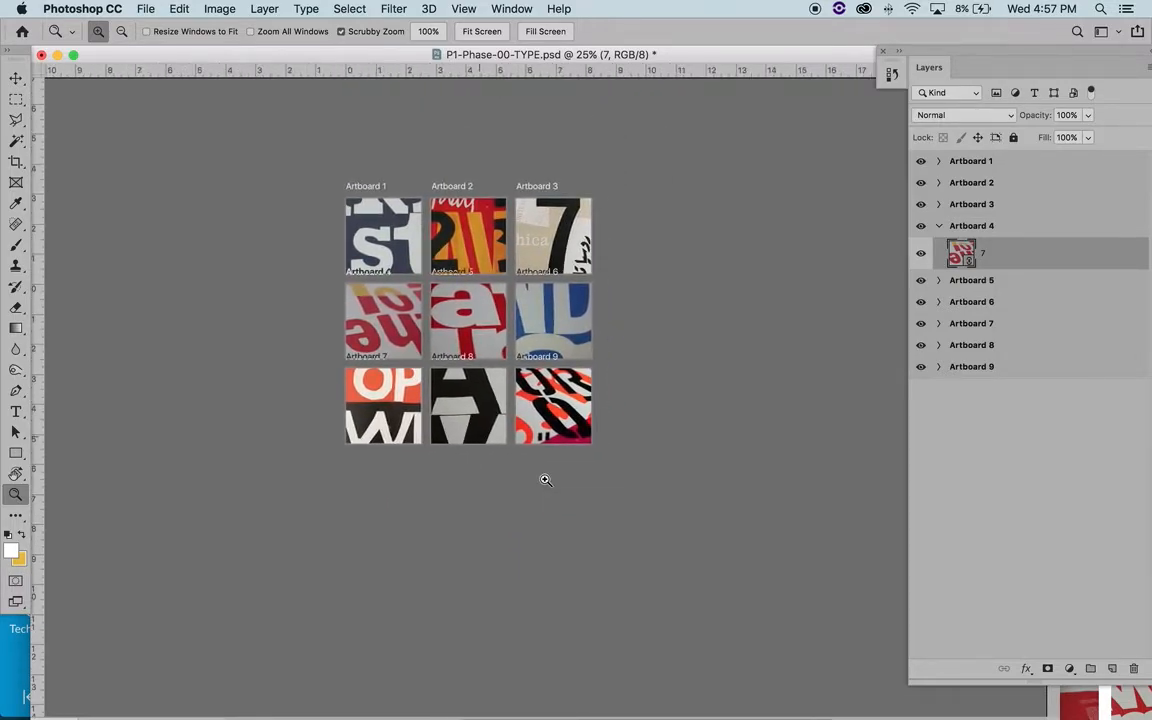
scroll(545, 480, "left", 1)
scroll(545, 480, "up", 1)
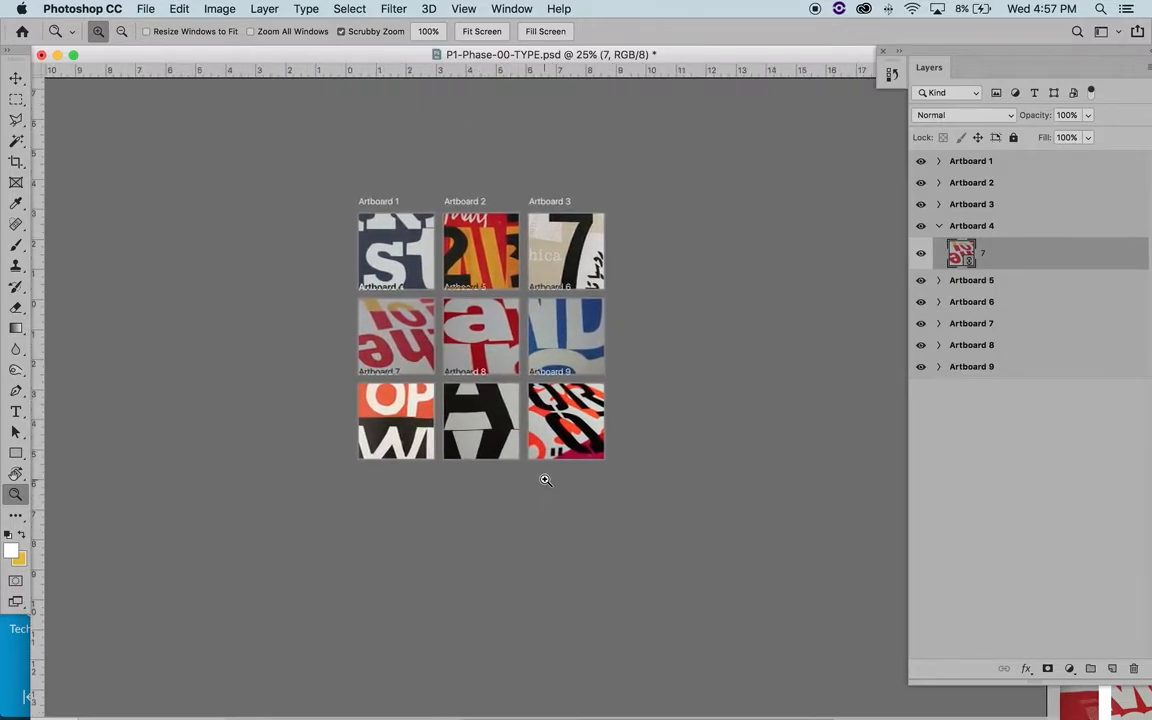
- Compare the artboard grid at fit-screen, fill-screen and 100% views, and return to an overview at 50%
left_click(482, 31)
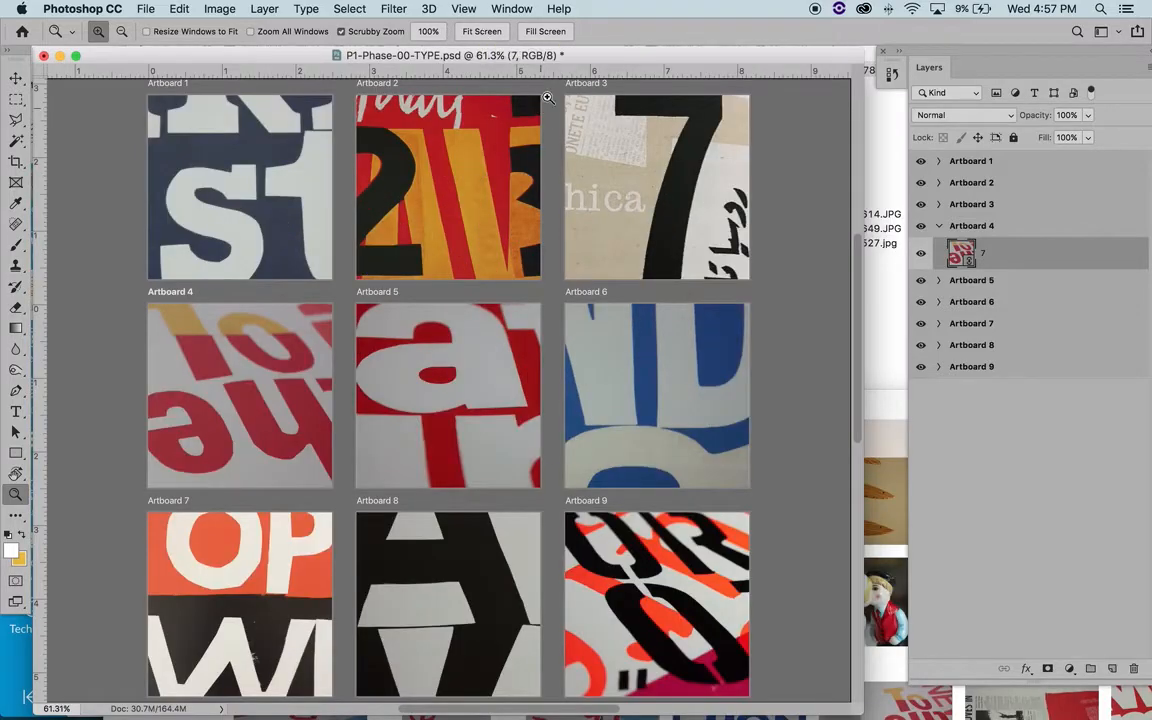
left_click(545, 31)
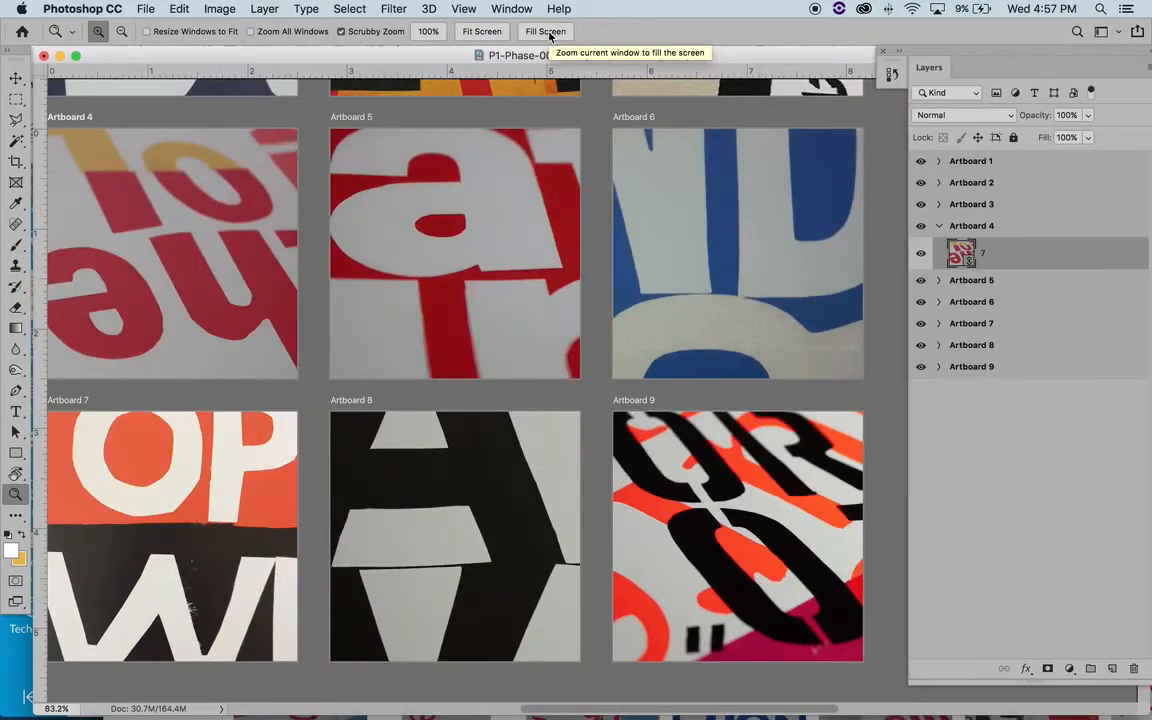
left_click(428, 31)
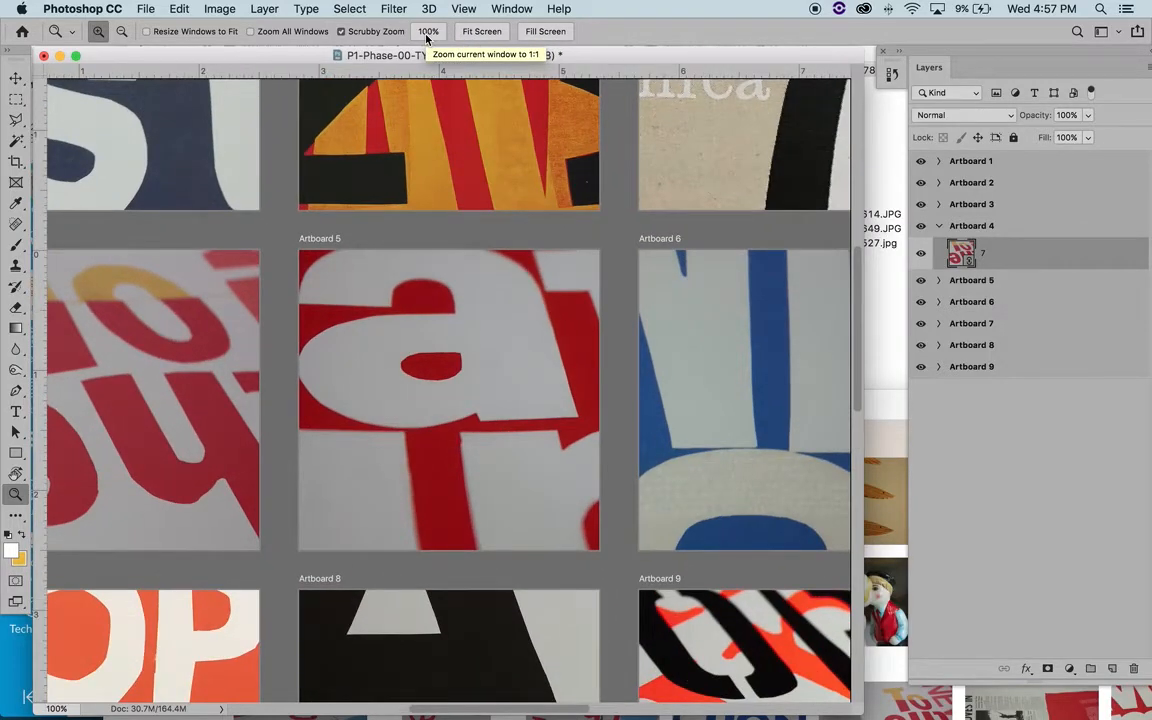
left_click(488, 32)
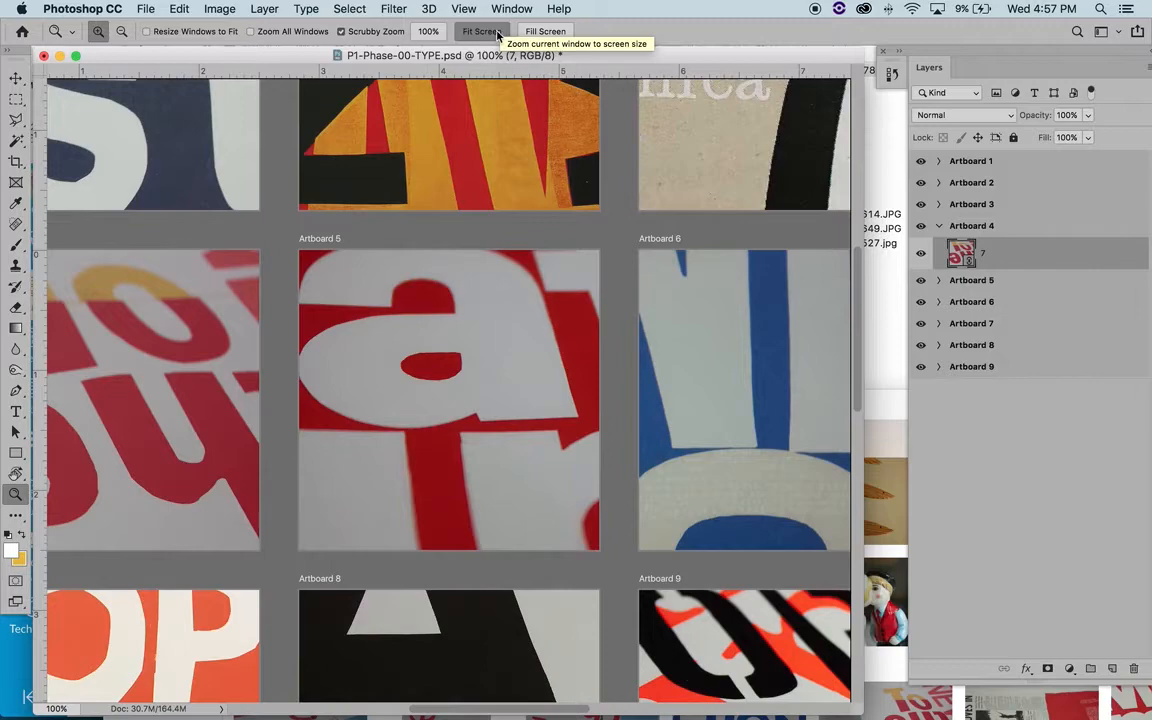
left_click_drag(470, 57, 487, 60)
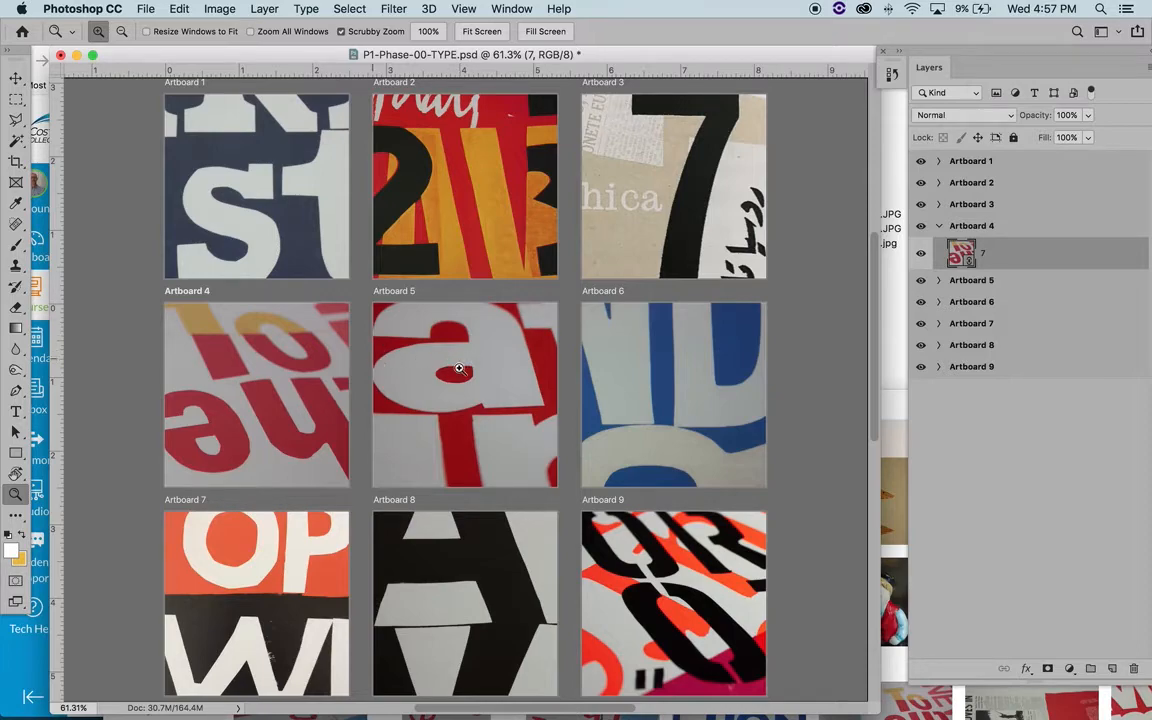
key("alt")
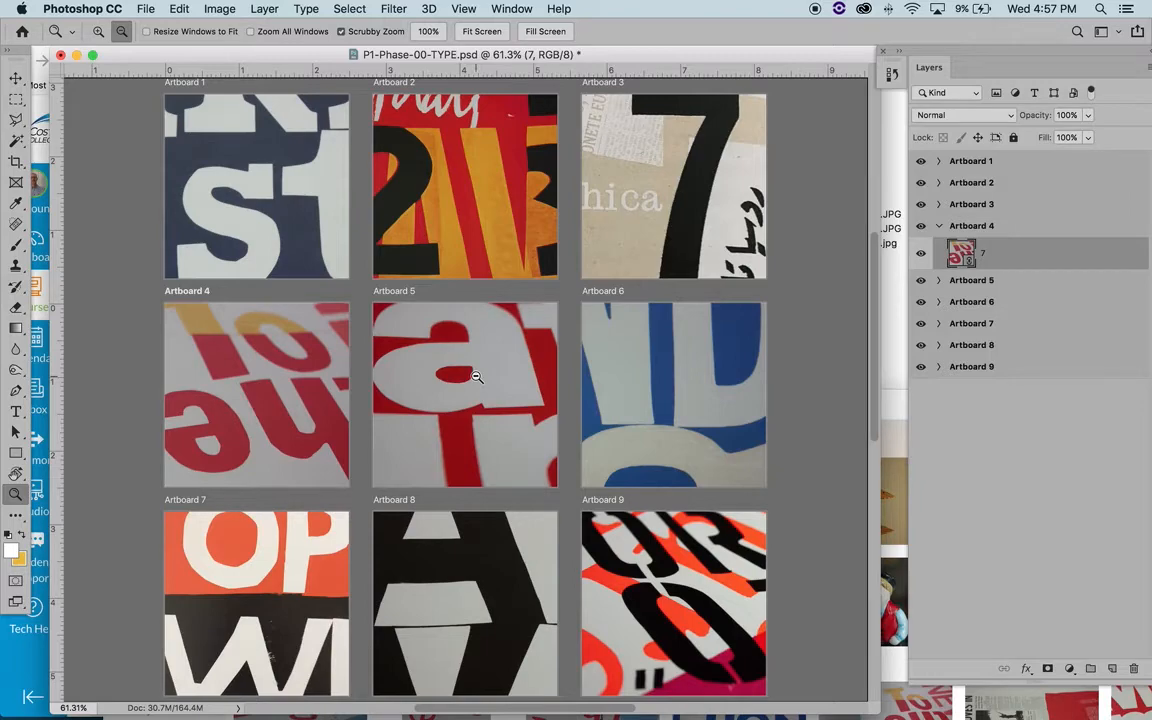
left_click(477, 376, "alt")
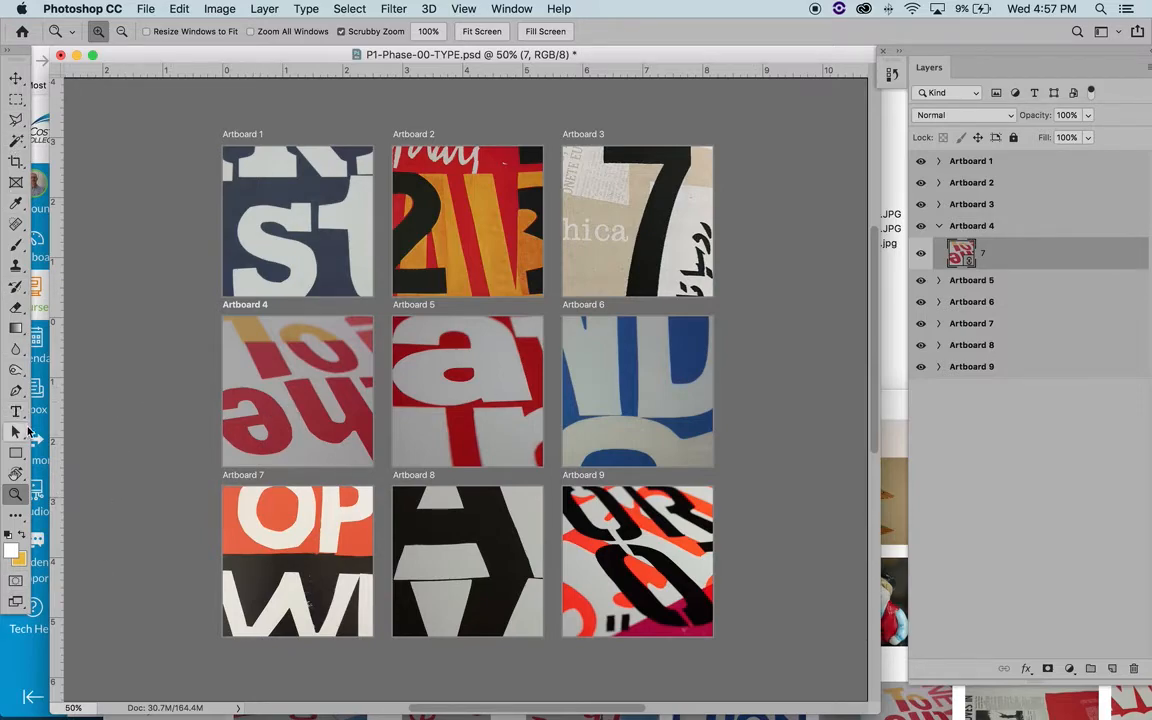
- Reposition the floating tool and layer palettes, and select the placed image 7 on Artboard 4 with the Move tool
left_click_drag(21, 55, 37, 57)
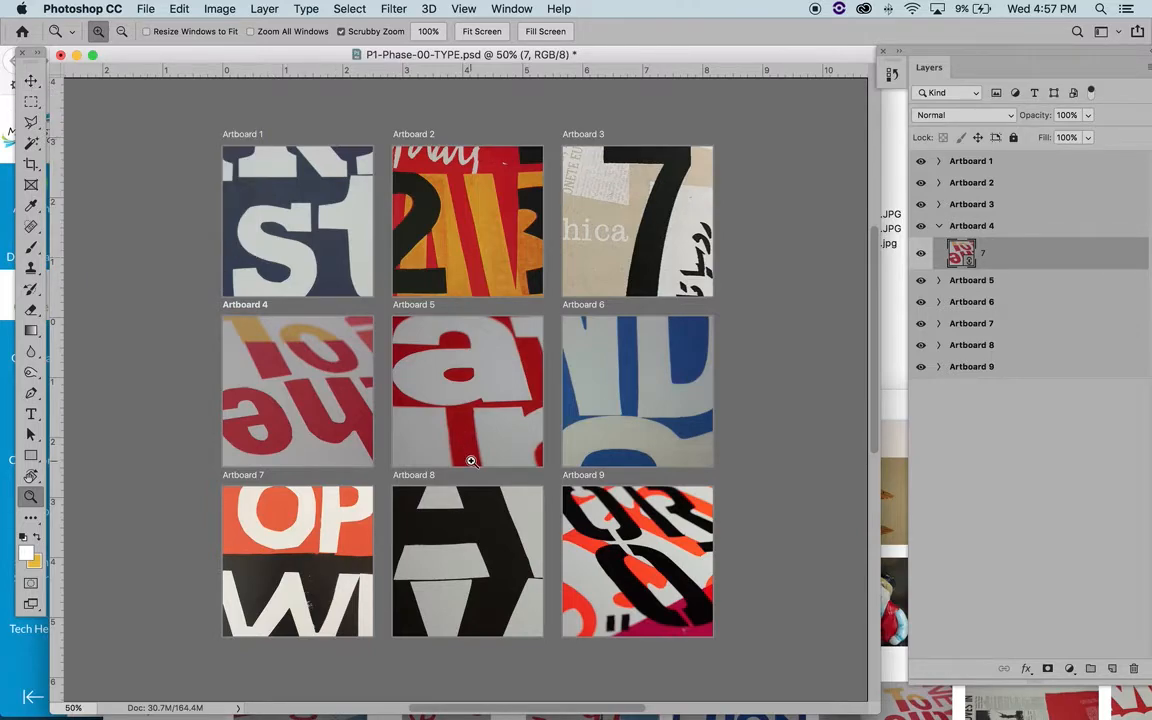
key("v")
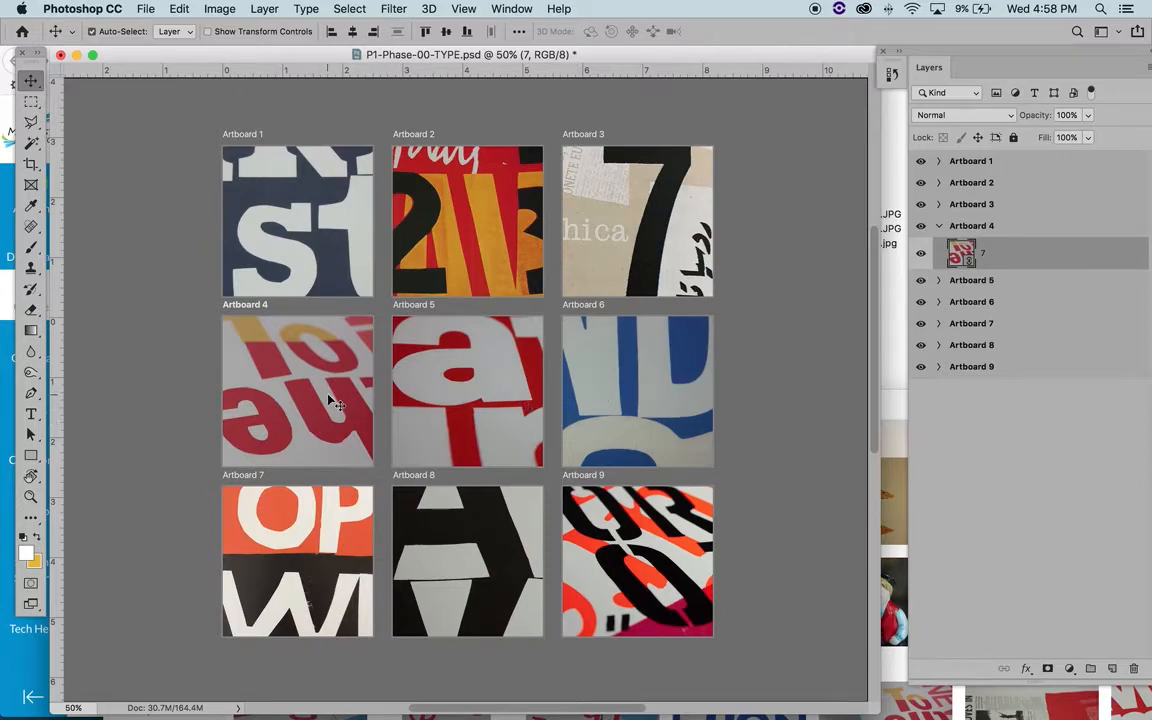
left_click(679, 373)
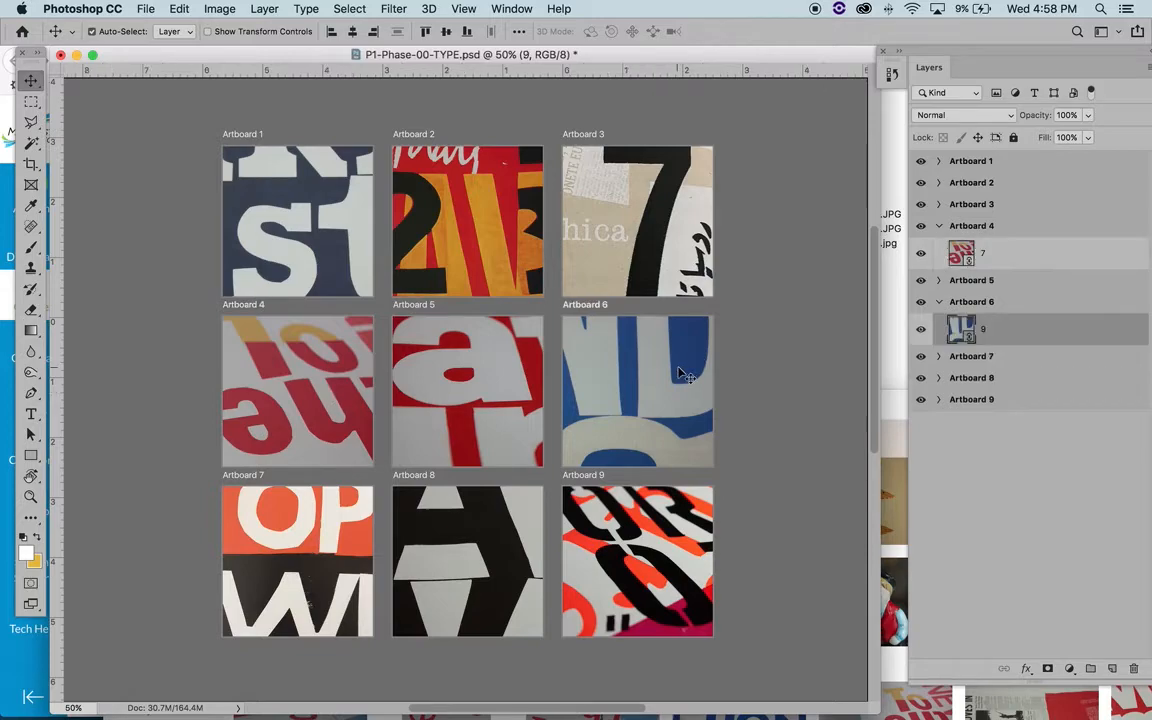
left_click(285, 388)
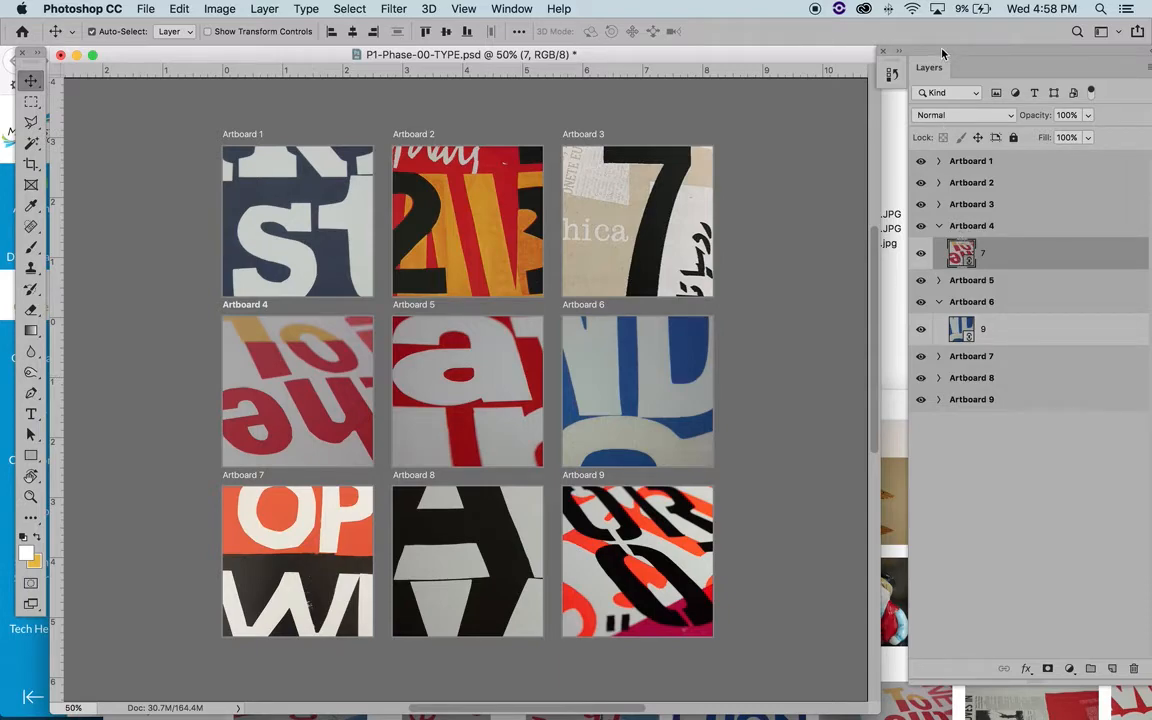
left_click_drag(942, 53, 923, 42)
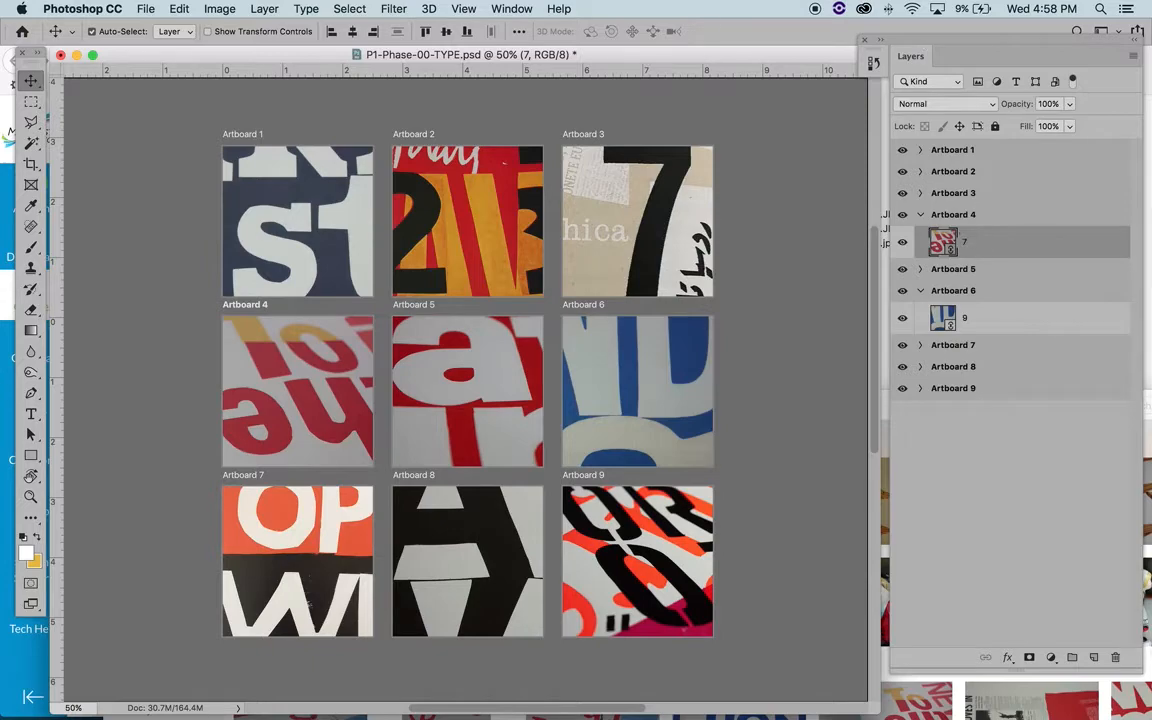
- Add a Levels adjustment layer above image 7 on Artboard 4 and float its properties beside the canvas
left_click(1051, 659)
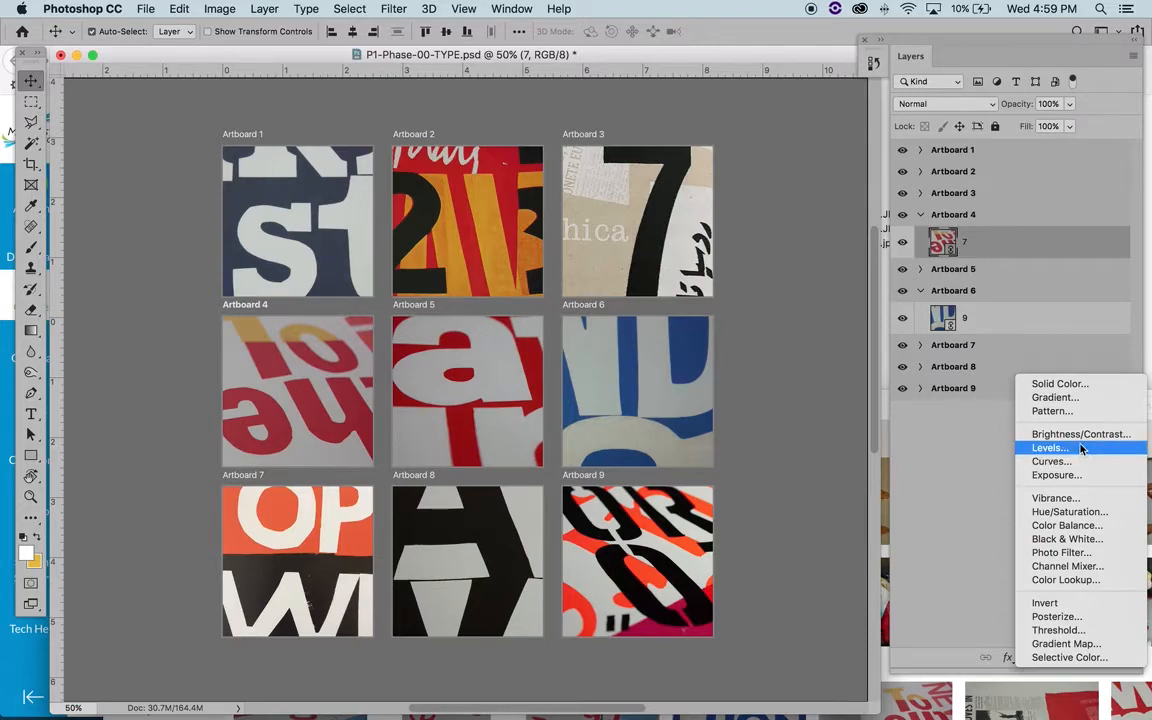
left_click(1080, 449)
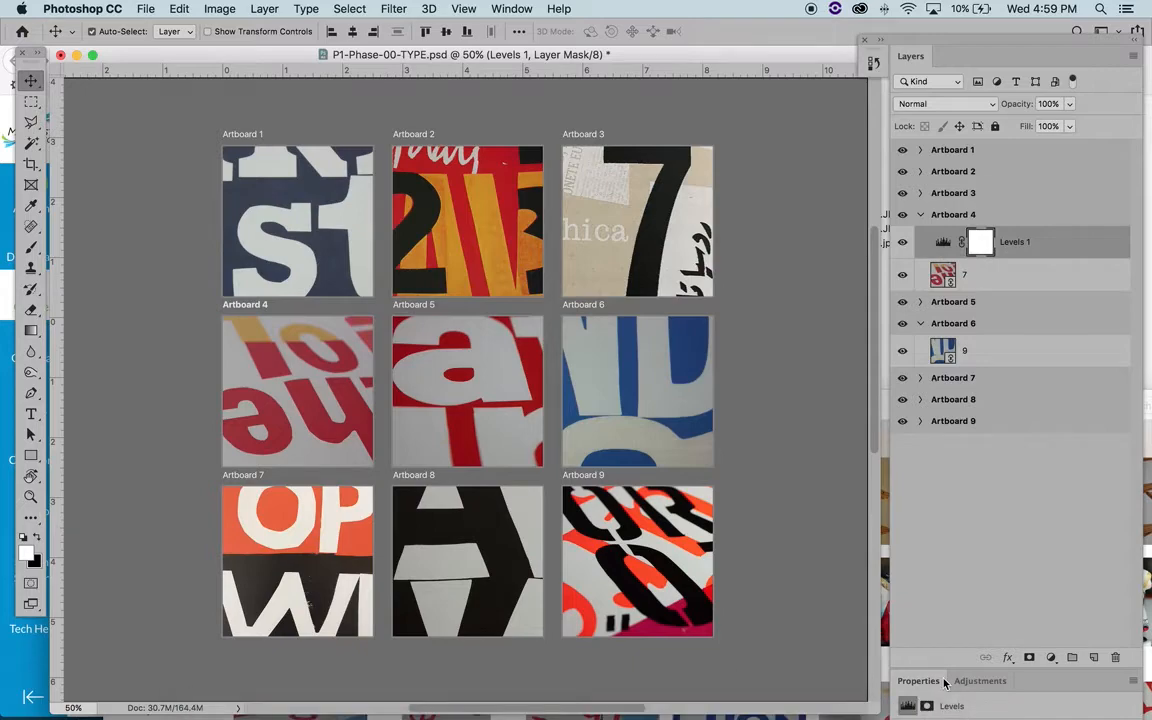
left_click_drag(925, 688, 833, 97)
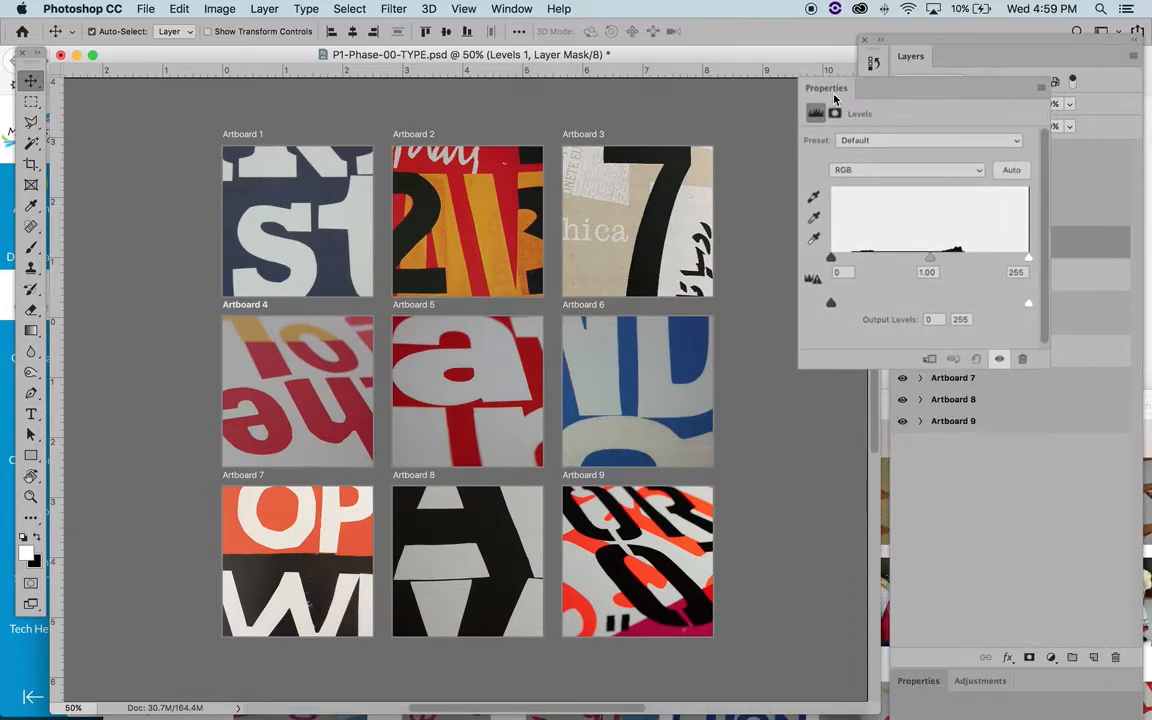
left_click_drag(873, 180, 834, 101)
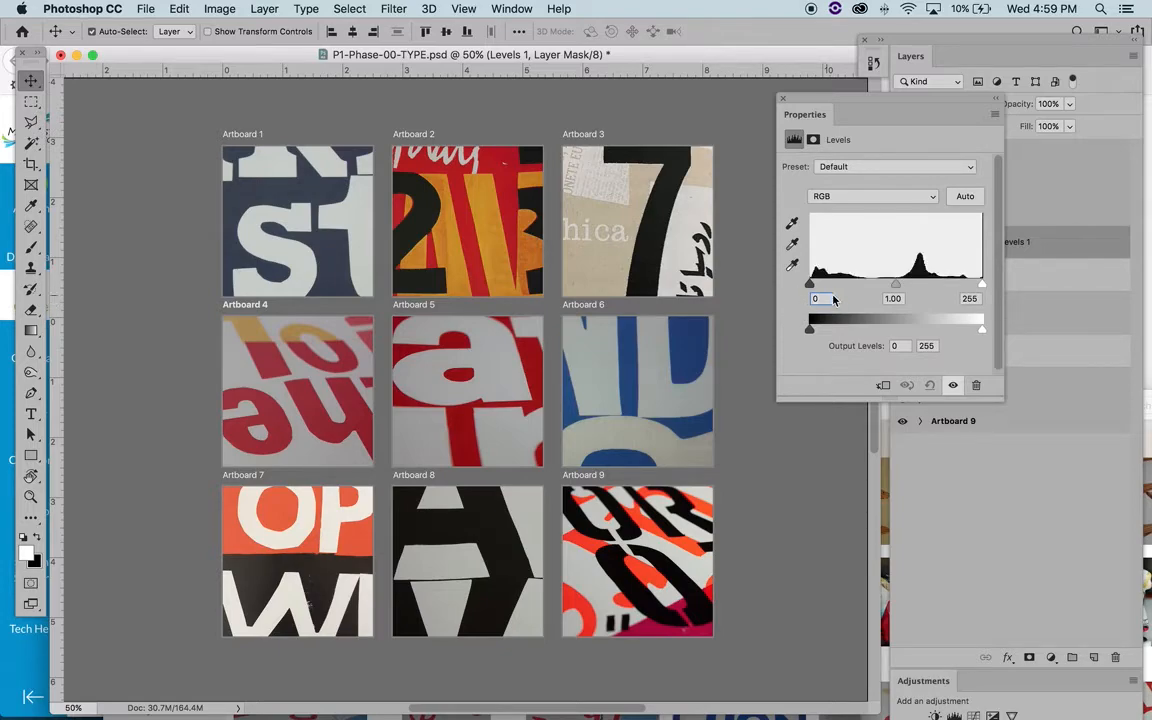
- Brighten Artboard 4 with Levels by setting input black to about 12, midtones to 0.94 and white to about 191
mouse_move(811, 285)
left_mouse_down()
mouse_move(848, 285)
mouse_move(802, 287)
left_mouse_up()
left_click_drag(968, 287, 955, 288)
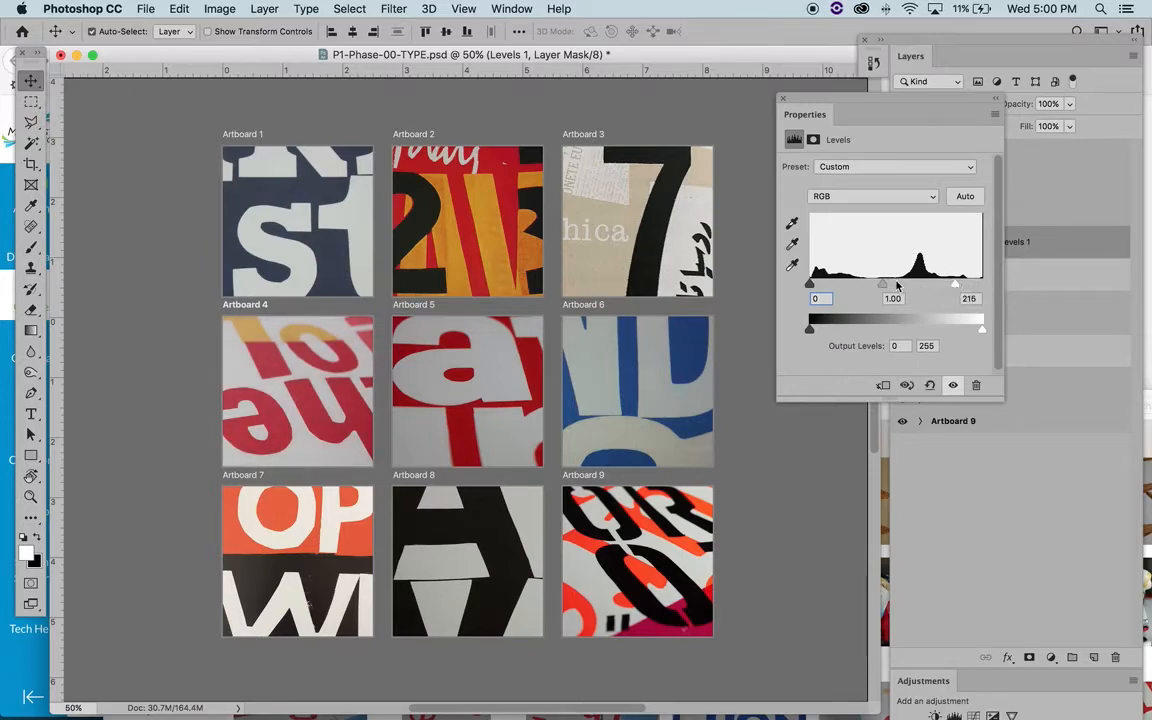
left_click_drag(884, 285, 887, 291)
left_click_drag(810, 285, 816, 285)
left_click_drag(957, 289, 967, 288)
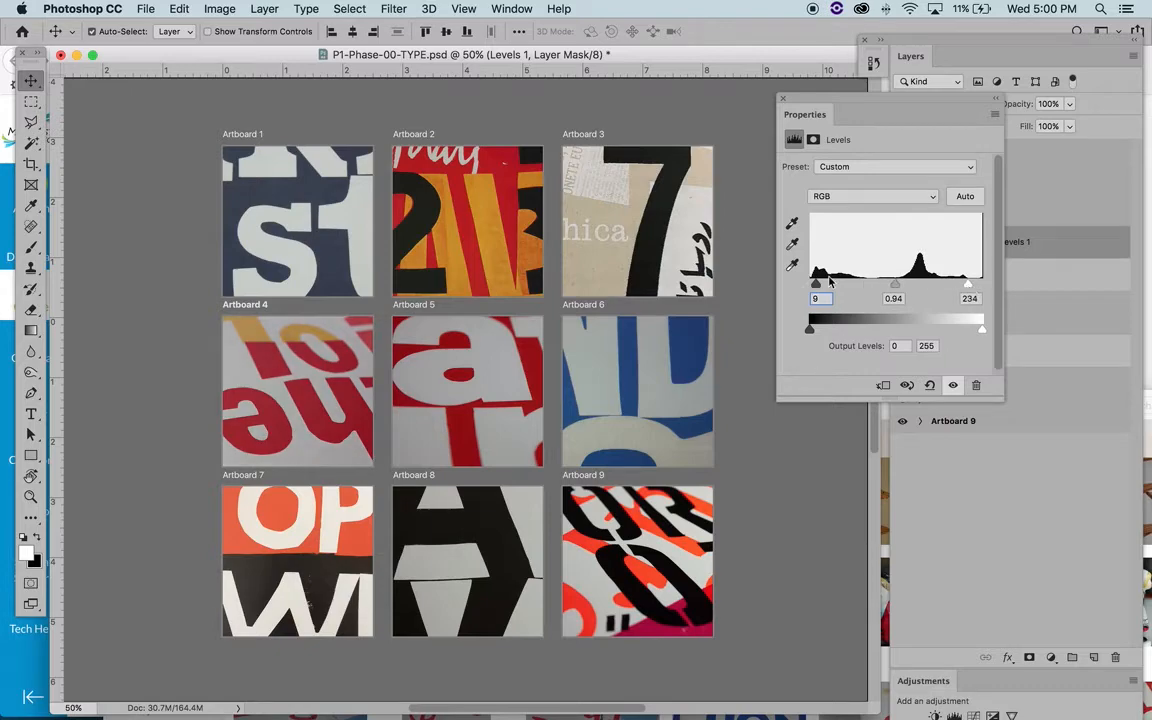
left_click_drag(816, 285, 820, 289)
left_click_drag(967, 285, 941, 287)
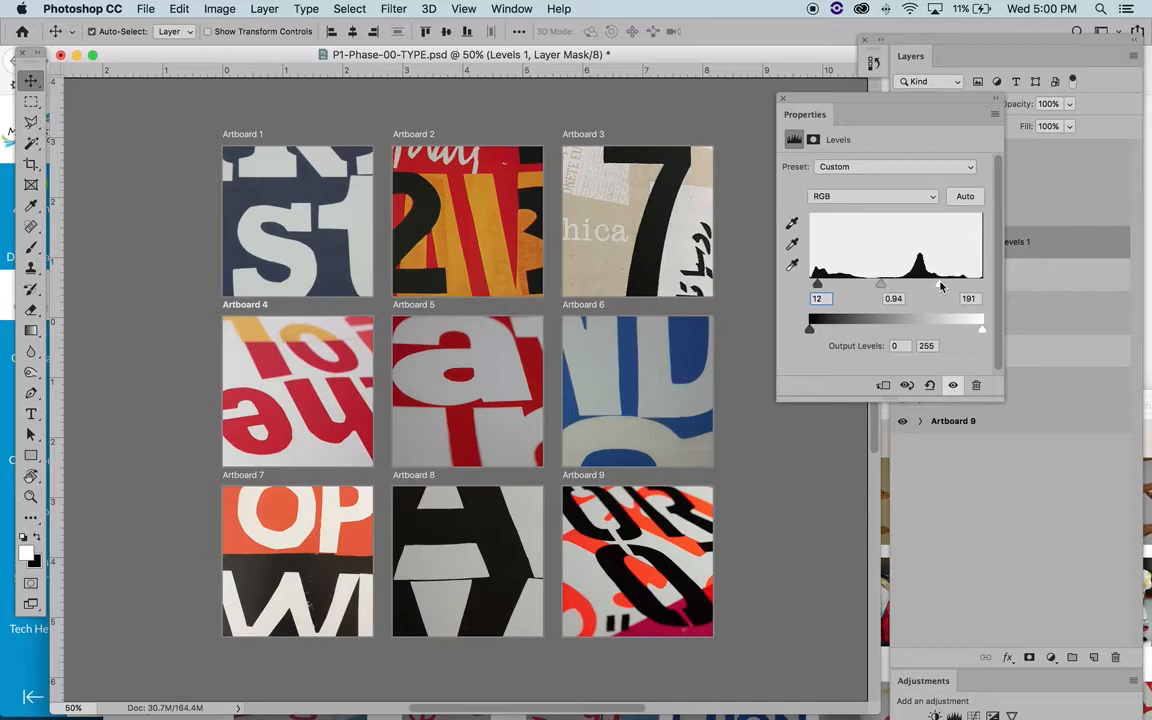
left_click_drag(818, 285, 818, 289)
left_click(784, 100)
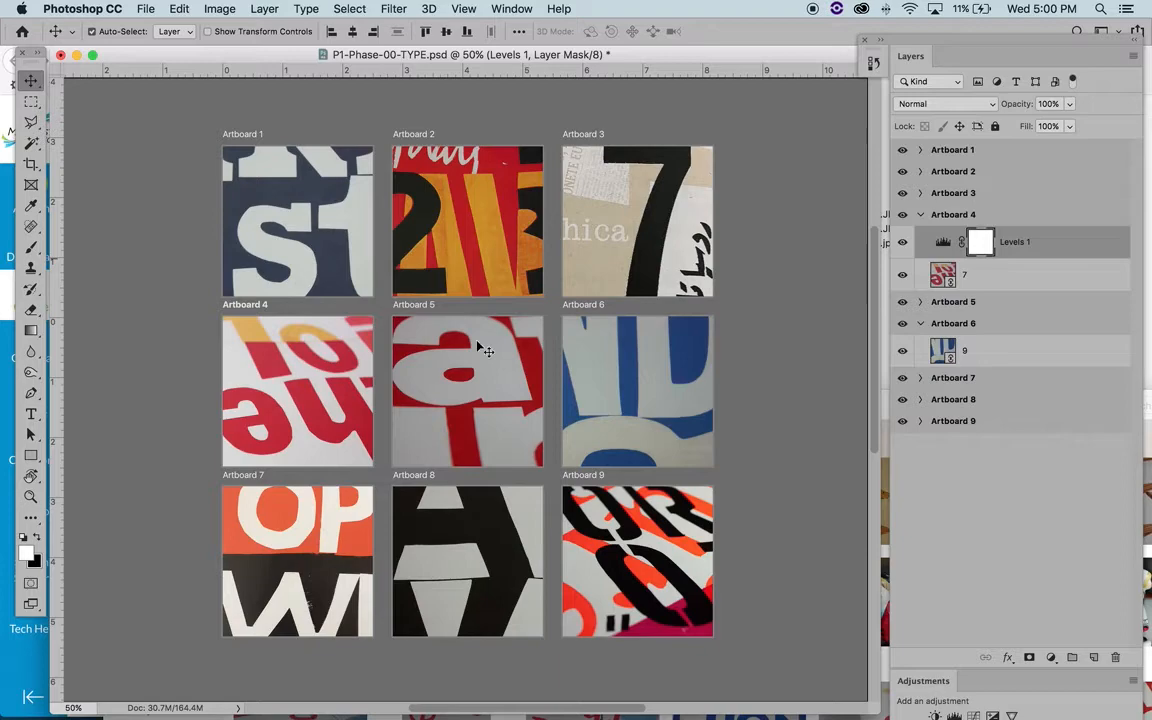
- Add a Selective Color adjustment layer with default settings above the Levels layer on Artboard 4
left_click(1051, 659)
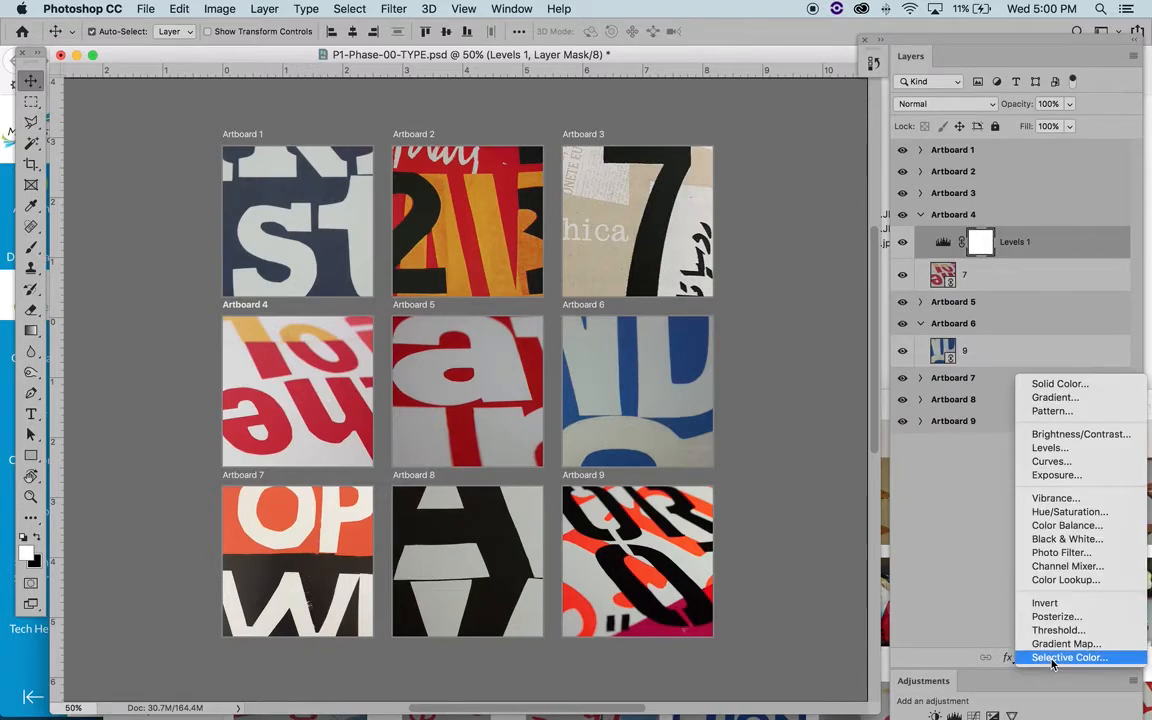
left_click(1056, 658)
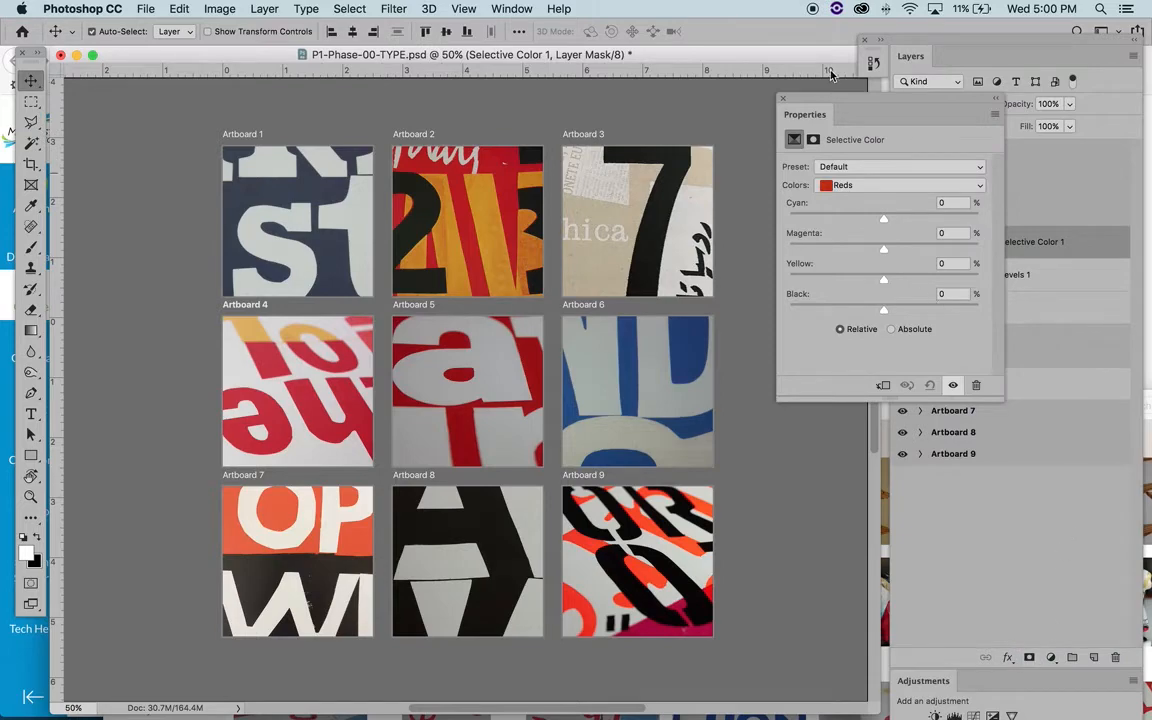
left_click(783, 99)
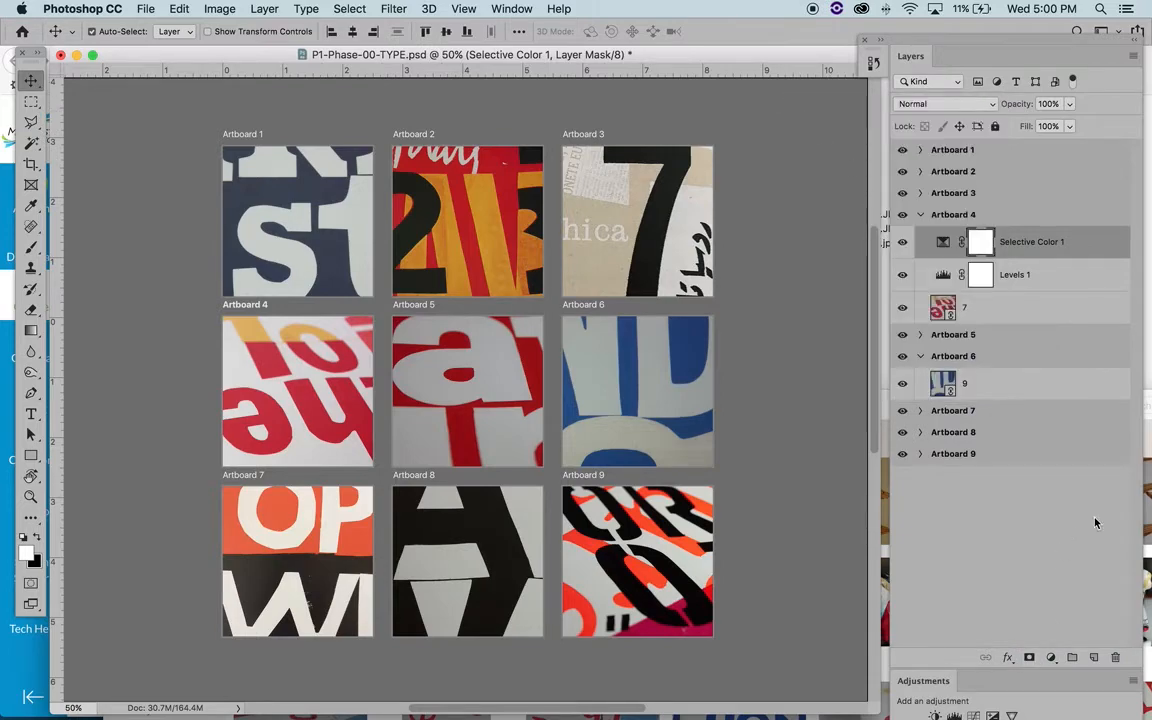
- Add a Vibrance adjustment layer above Selective Color on Artboard 4, setting saturation to about +22 and moderately raising vibrance
left_click(1056, 658)
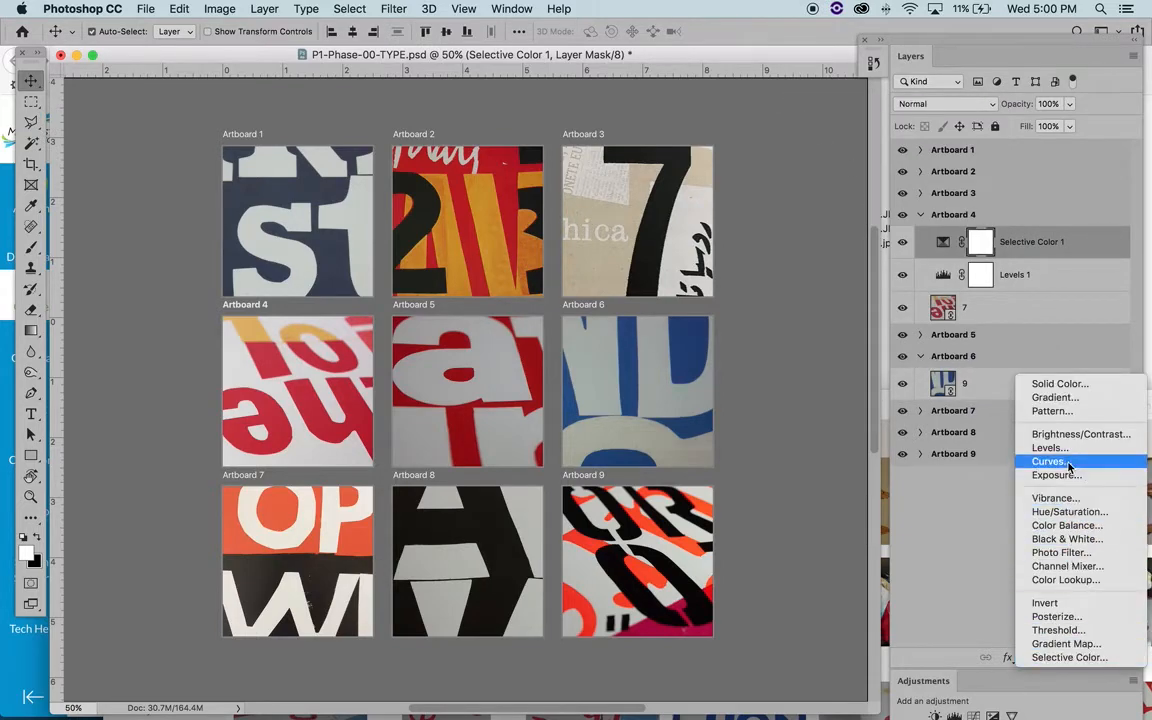
left_click(1058, 498)
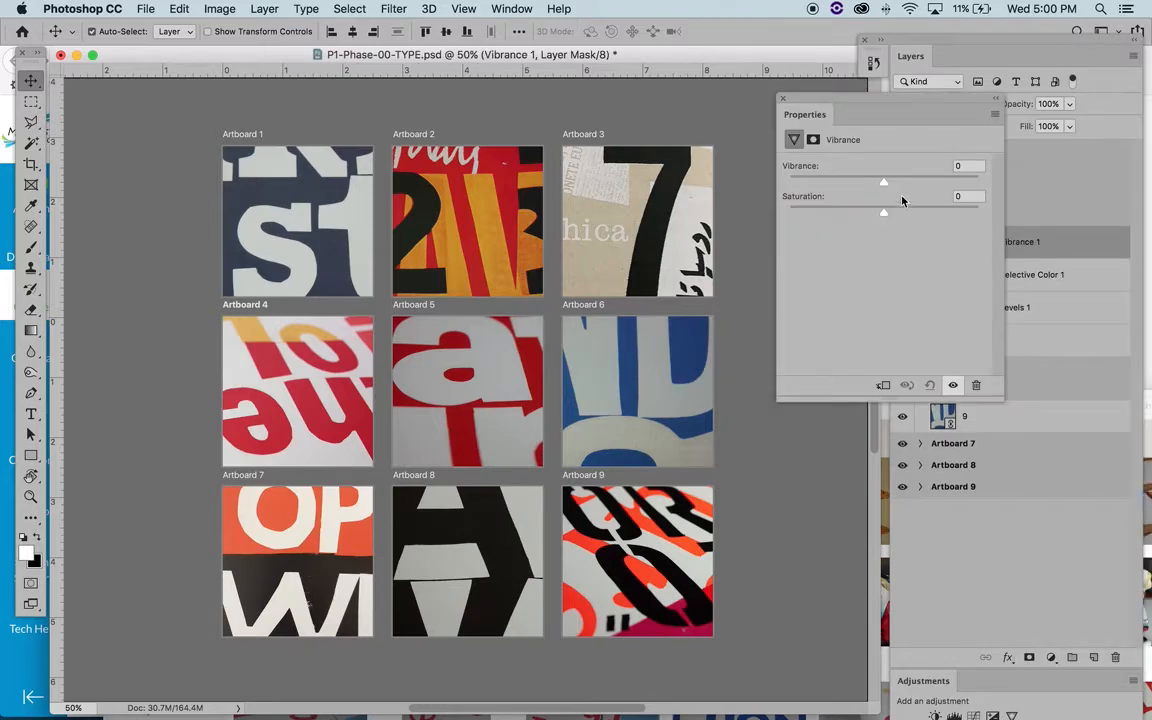
left_click_drag(882, 187, 921, 214)
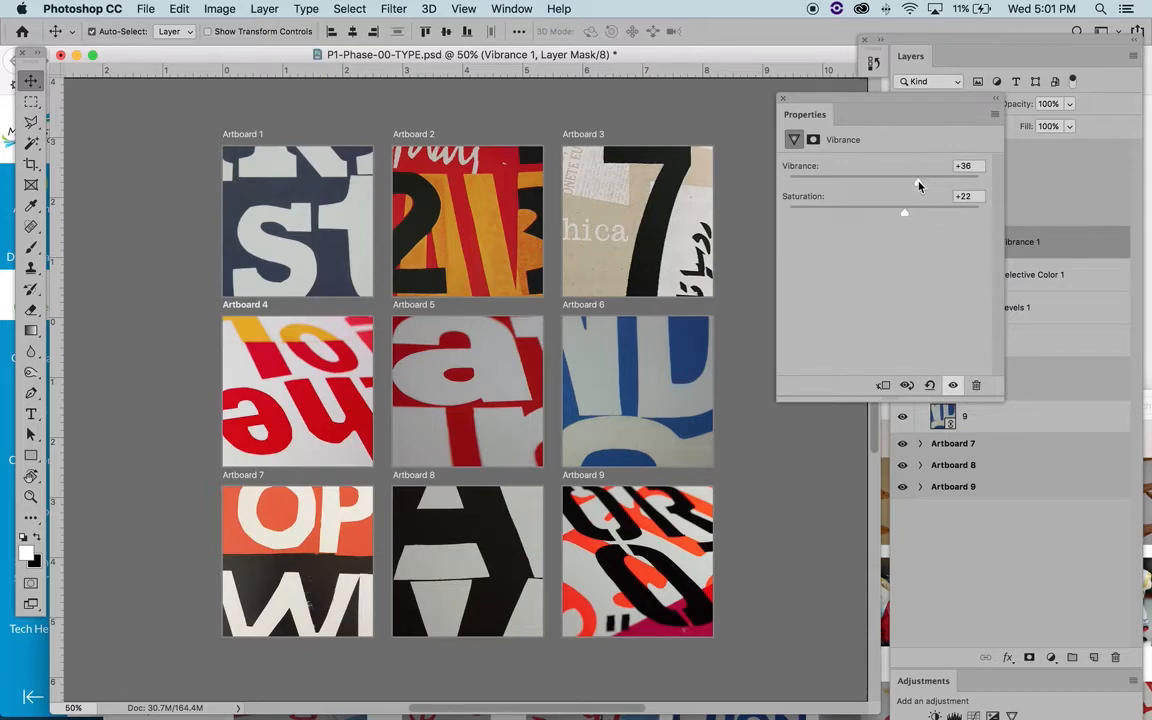
mouse_move(919, 186)
left_mouse_down()
mouse_move(908, 185)
mouse_move(928, 183)
mouse_move(904, 183)
left_mouse_up()
left_click_drag(904, 183, 900, 184)
left_click(784, 101)
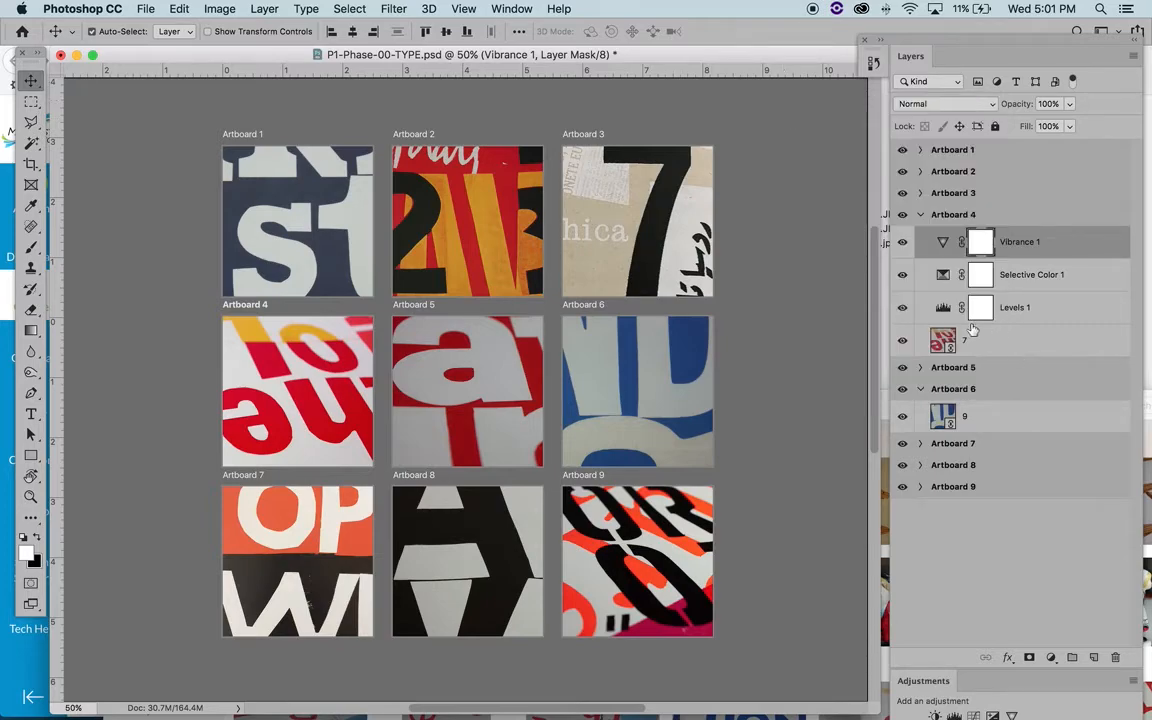
- Delete the Selective Color adjustment layer from Artboard 4
left_click(917, 219)
left_click(920, 215)
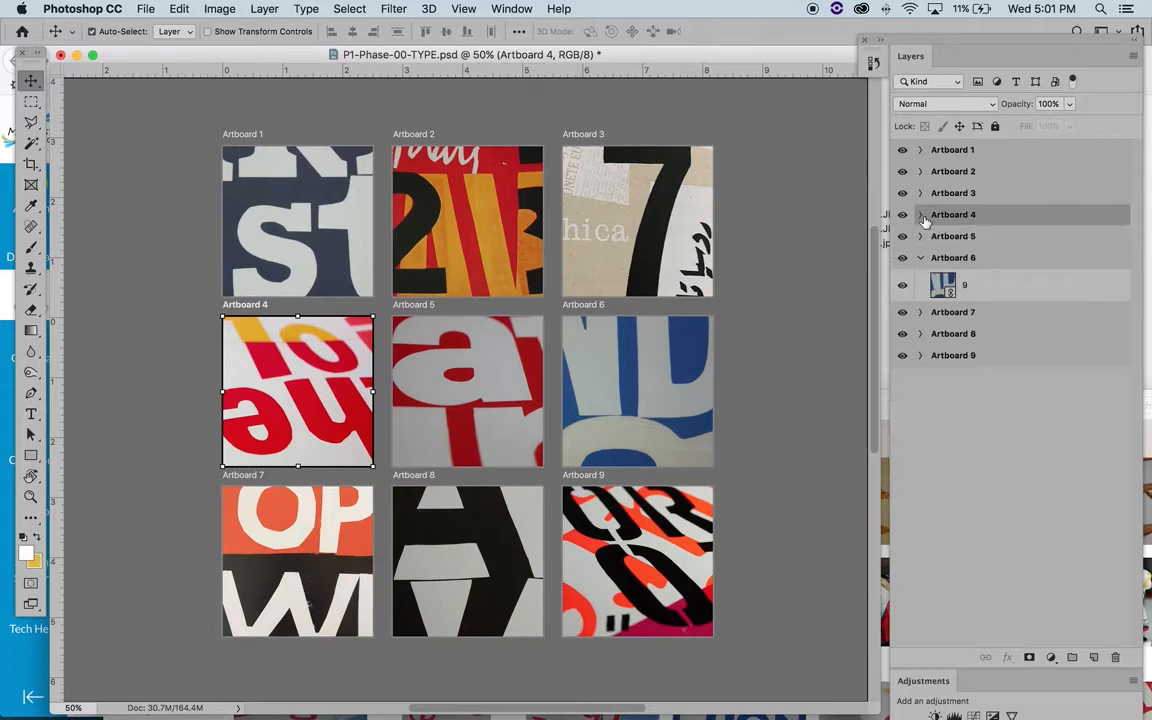
left_click(921, 216)
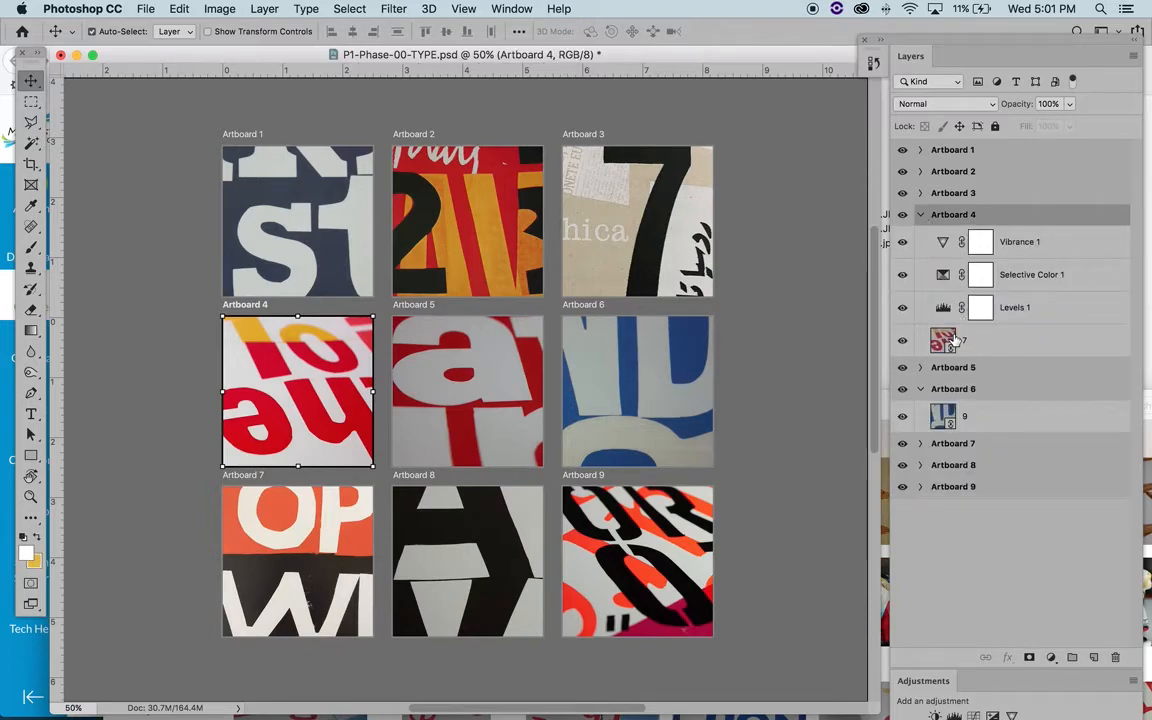
left_click(1031, 276)
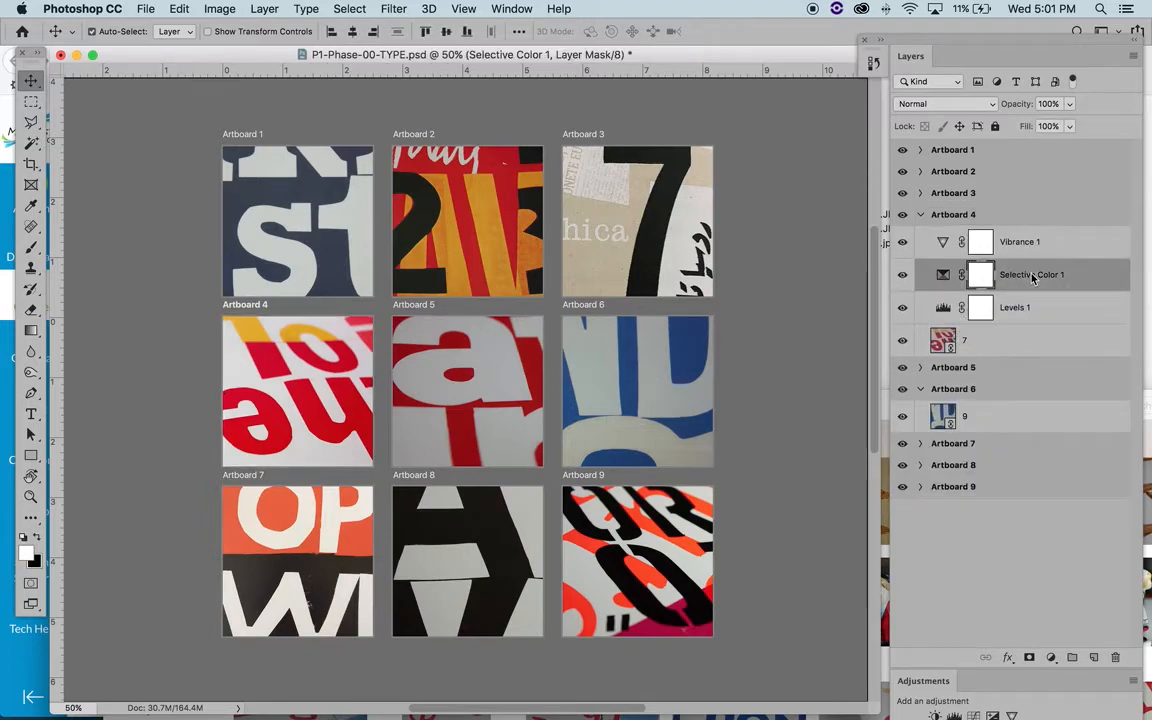
key("BackSpace")
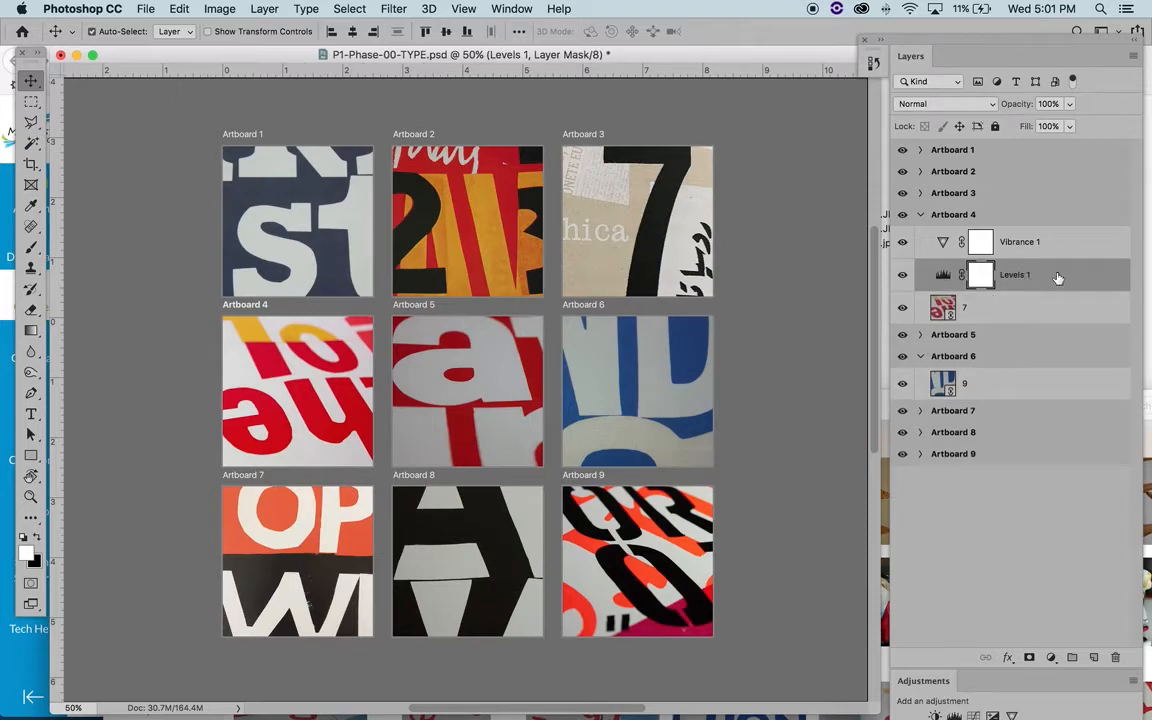
- Compare Artboard 4 with and without its Vibrance and Levels adjustments, and collapse the artboard's layer group
left_click(902, 275)
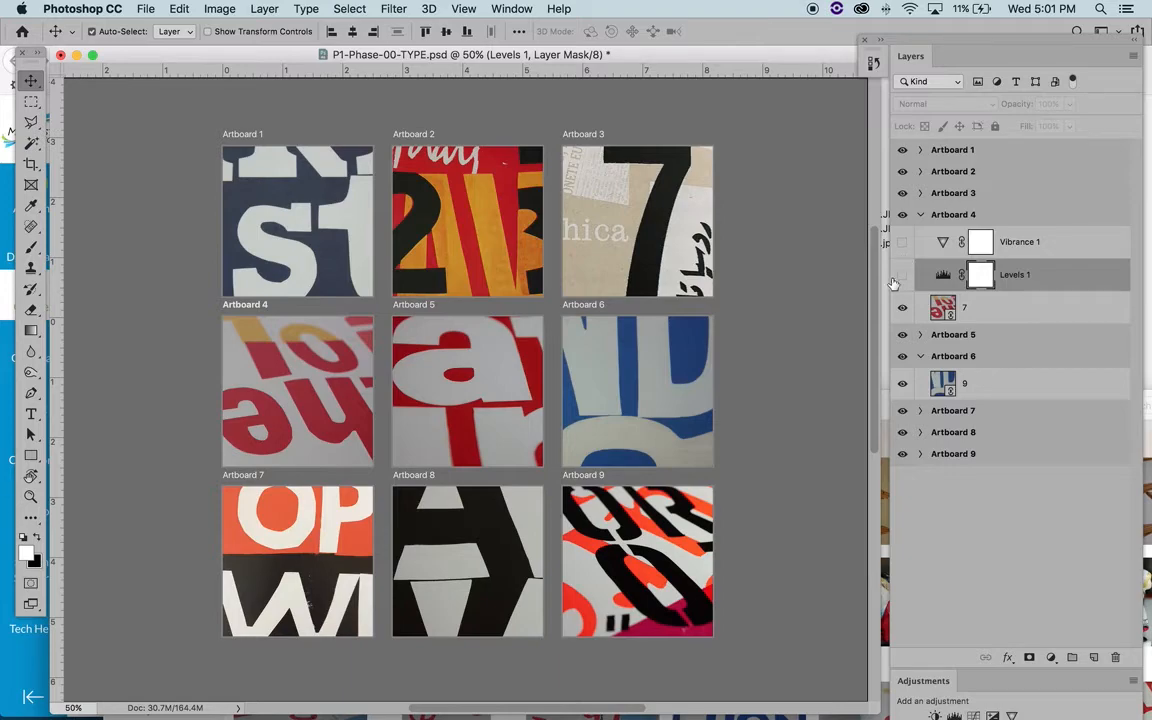
left_click_drag(903, 279, 903, 243)
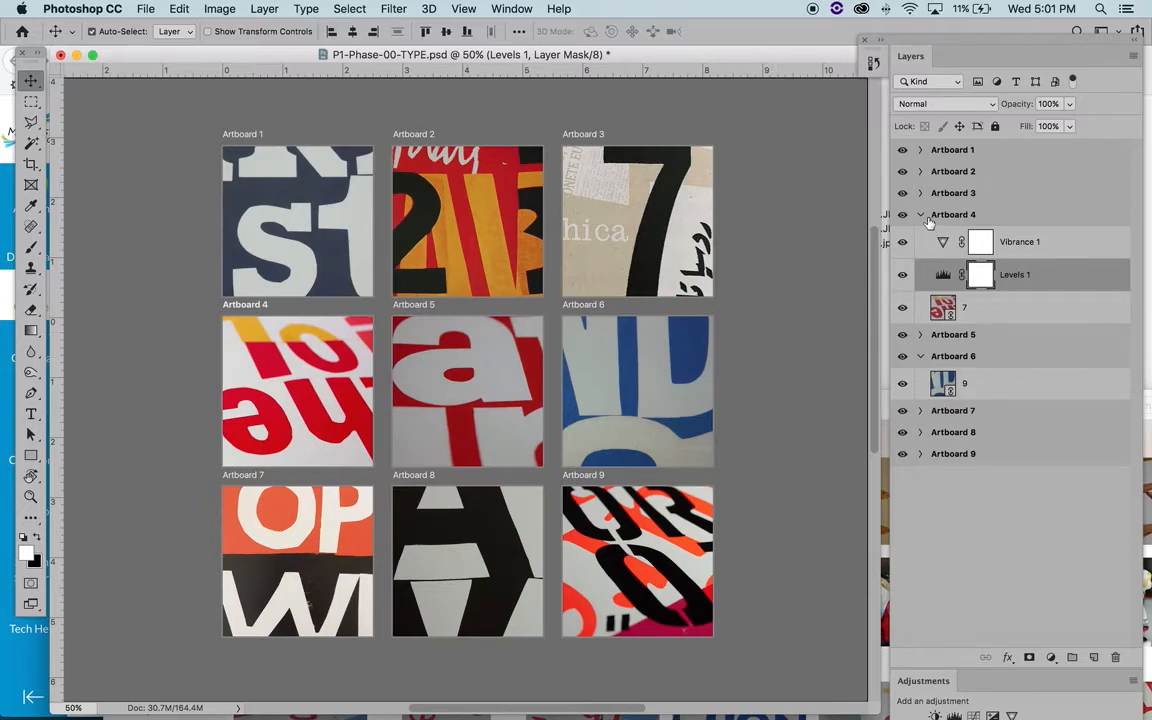
left_click(921, 215)
- Add a Curves adjustment layer above image 6 on Artboard 5 and refresh its histogram
left_click(524, 422)
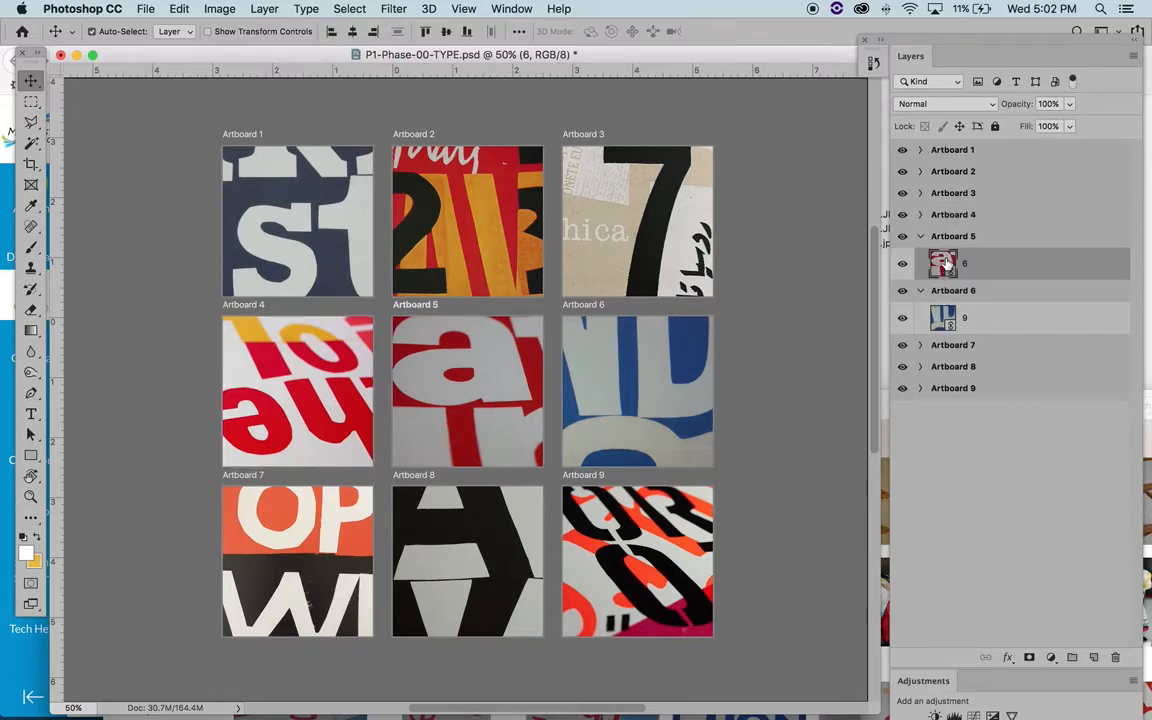
left_click(1051, 657)
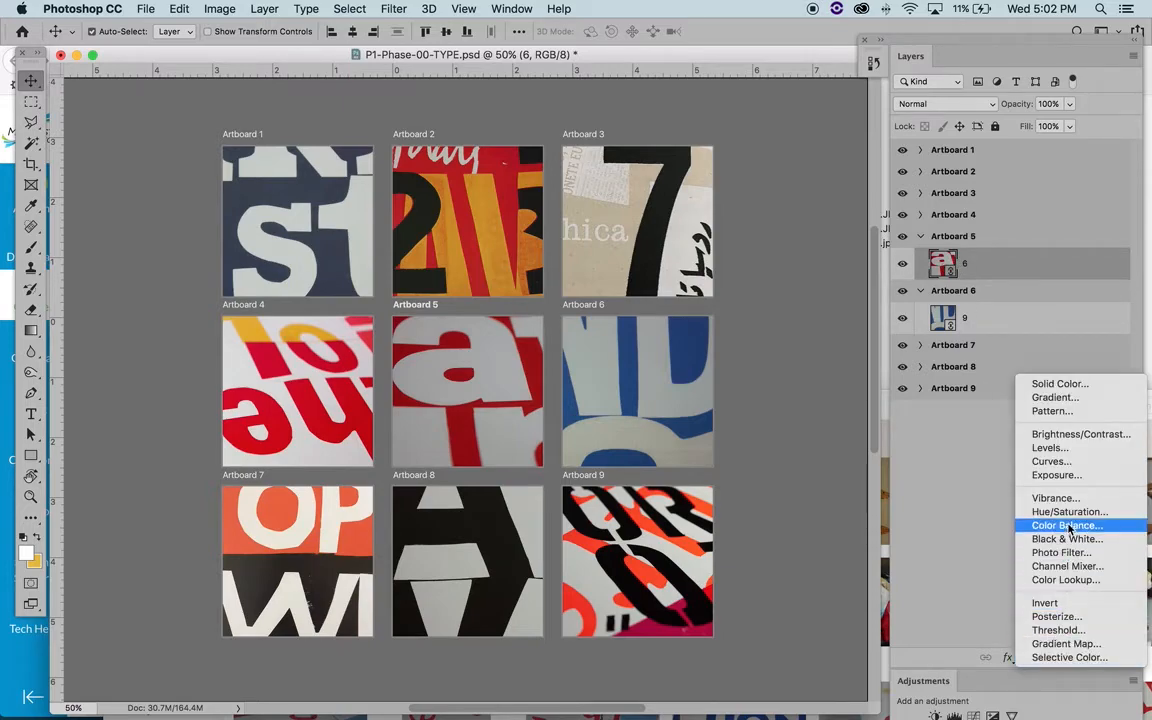
left_click(1073, 464)
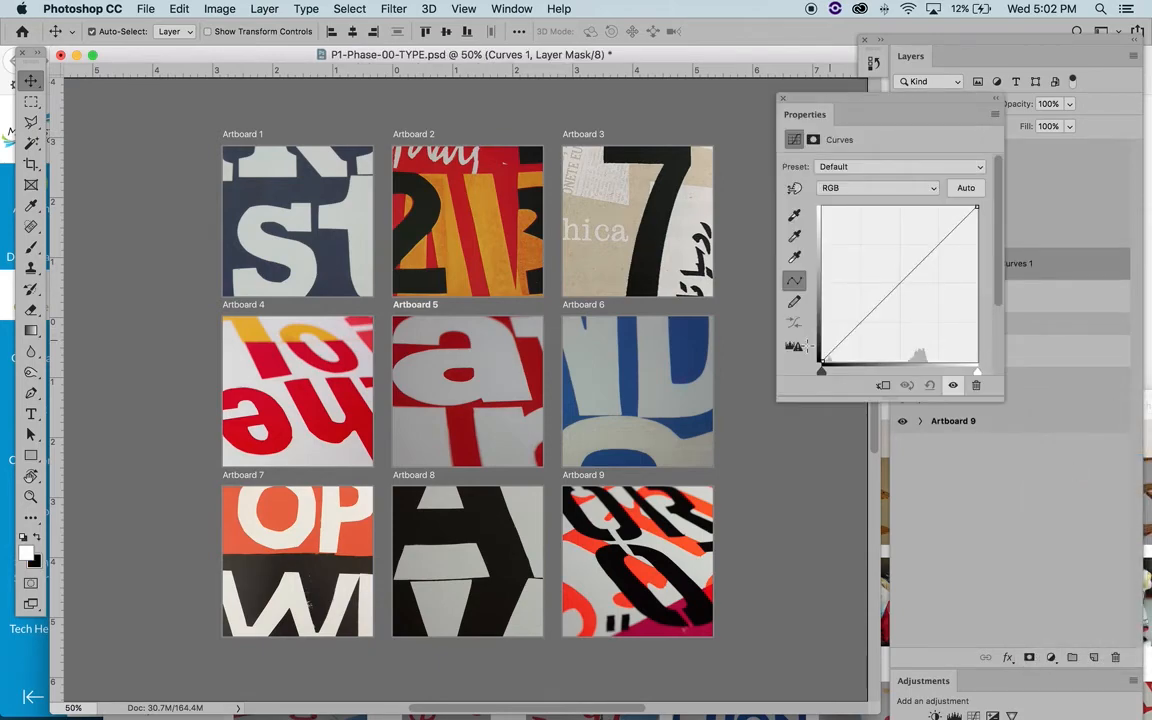
left_click(794, 347)
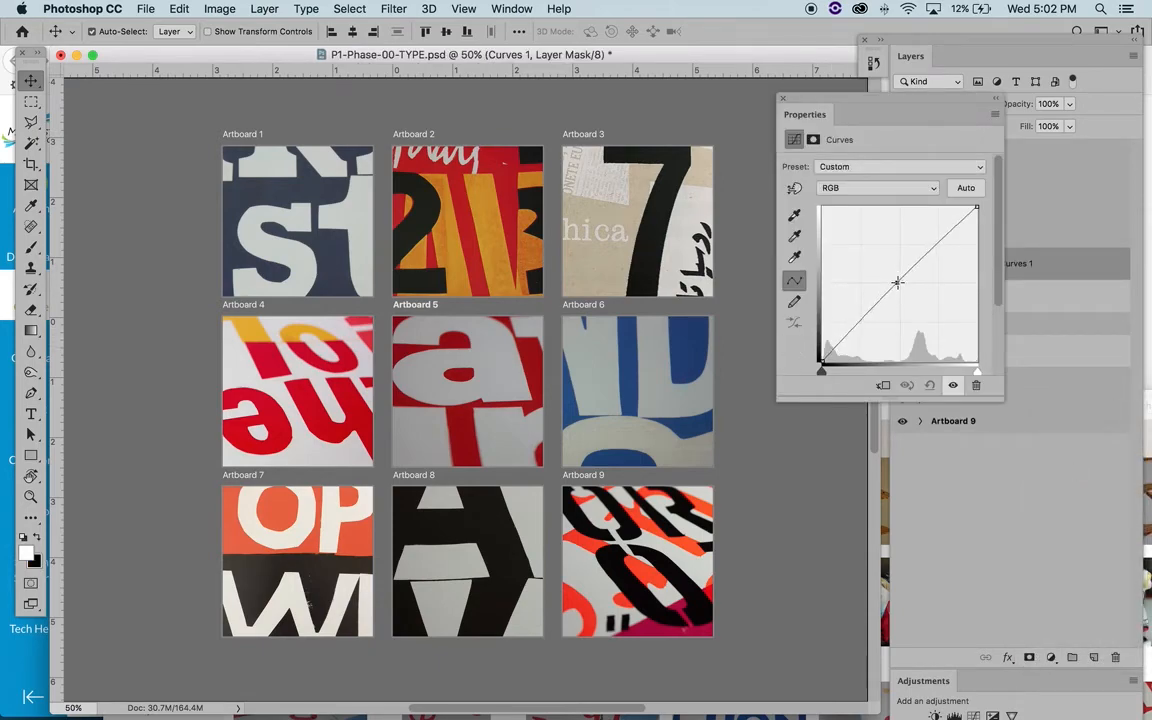
- Brighten Artboard 5 by bending the RGB curve upward with points in the shadows, midtones and highlights
left_click_drag(897, 283, 887, 275)
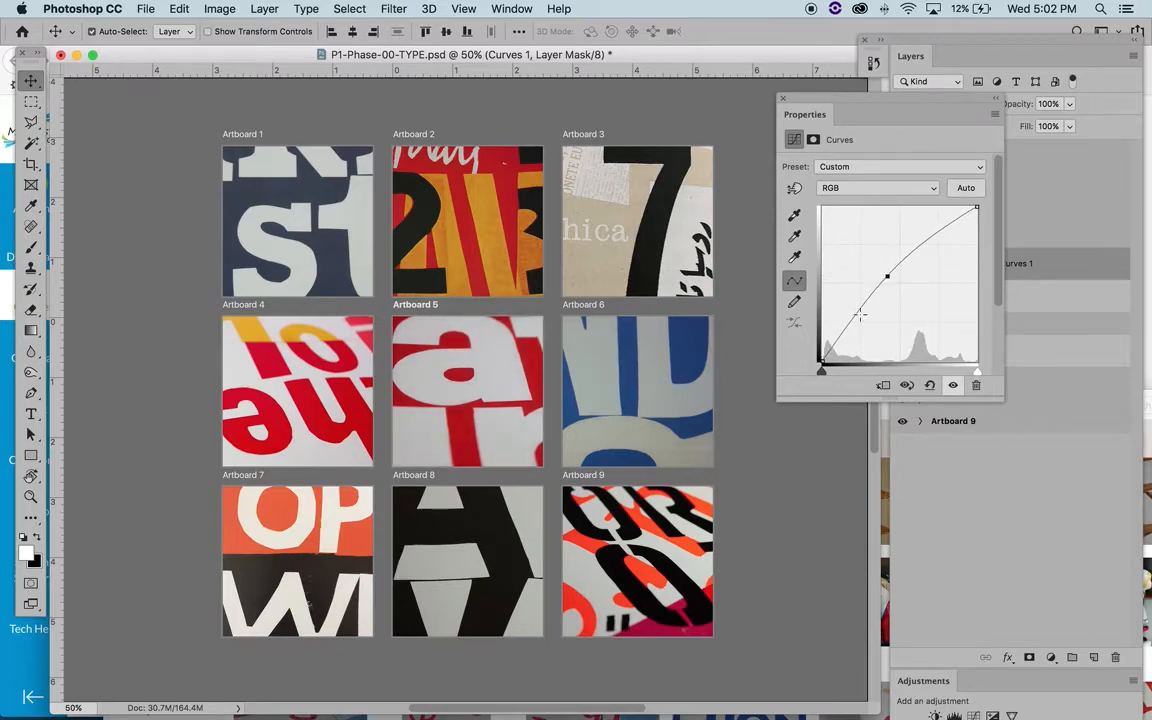
left_click(934, 232)
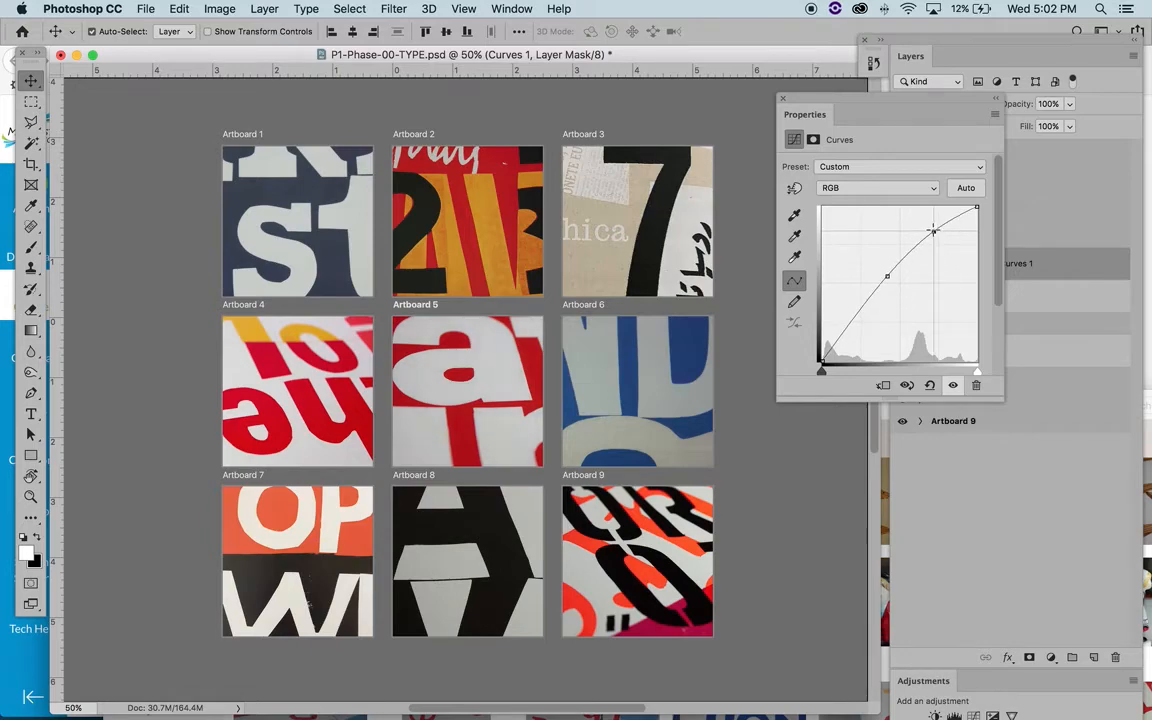
left_click(846, 318)
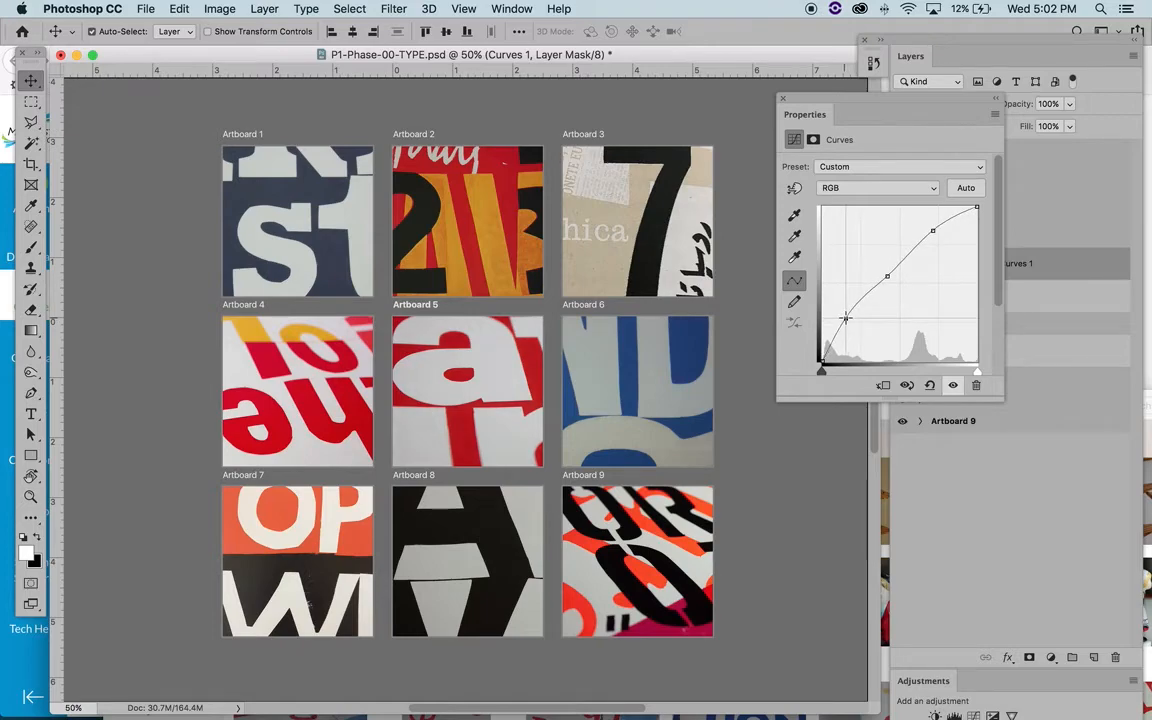
left_click(885, 275)
left_click_drag(881, 272, 883, 268)
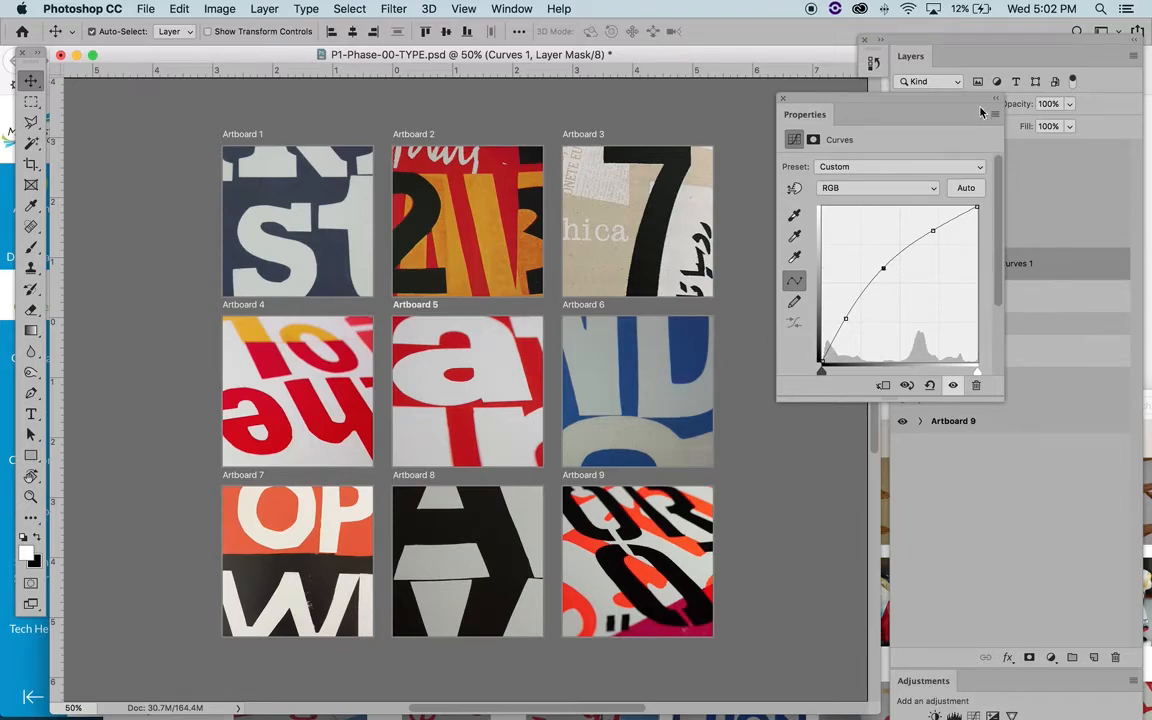
left_click(784, 99)
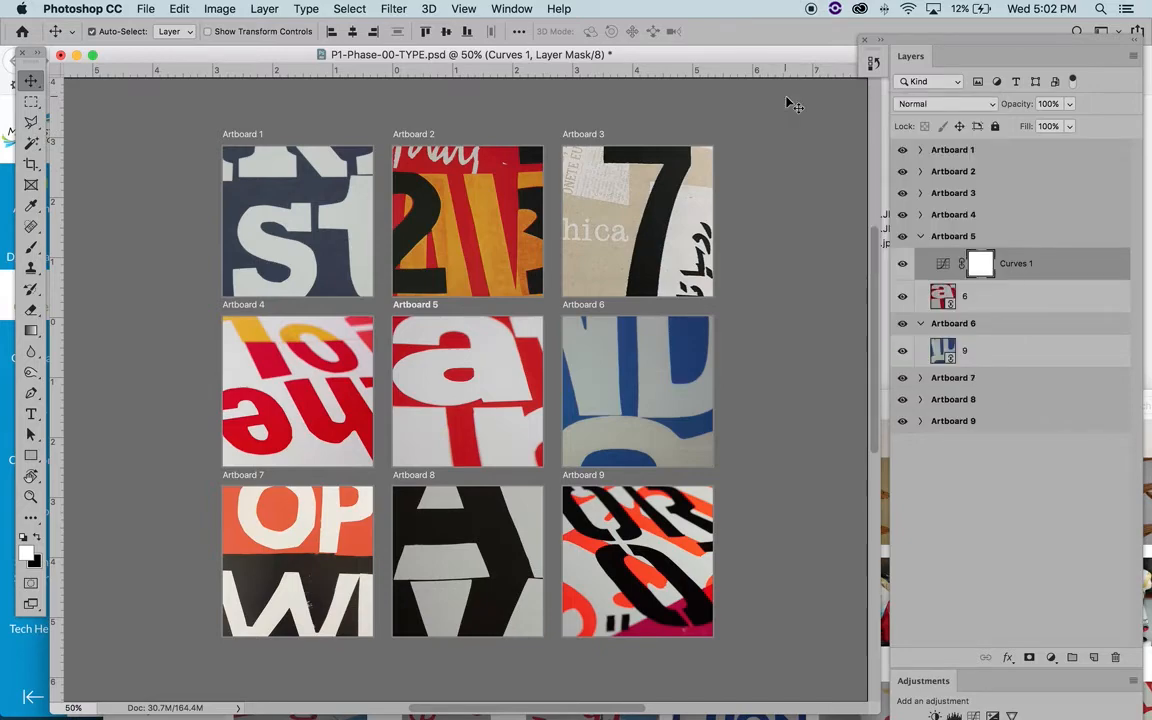
- Add a Brightness/Contrast layer above Curves on Artboard 5 with brightness about 8 and slightly raised contrast, and hide it
left_click(1052, 658)
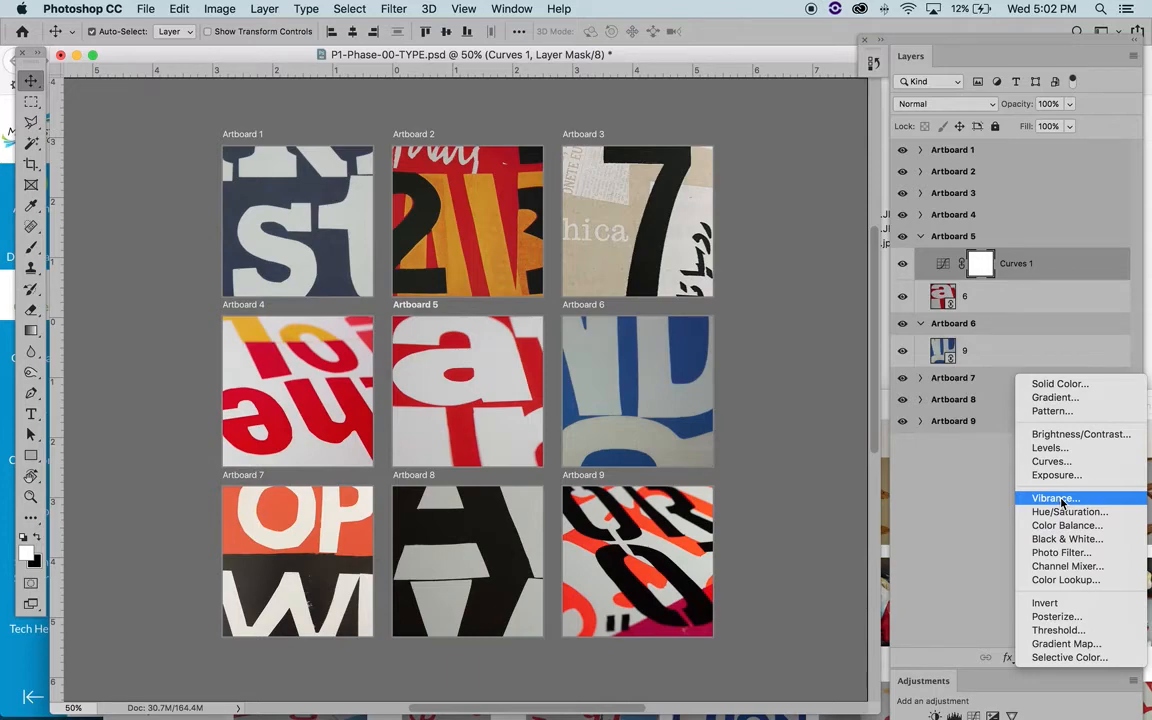
left_click(1065, 434)
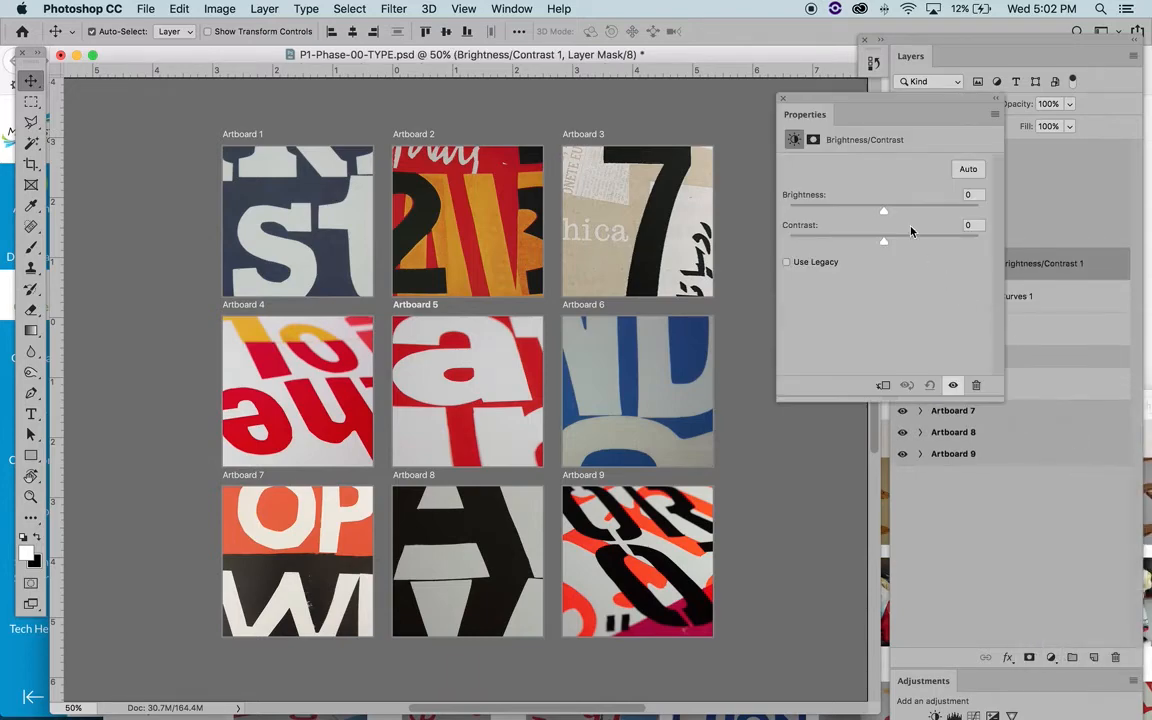
left_click_drag(883, 214, 886, 214)
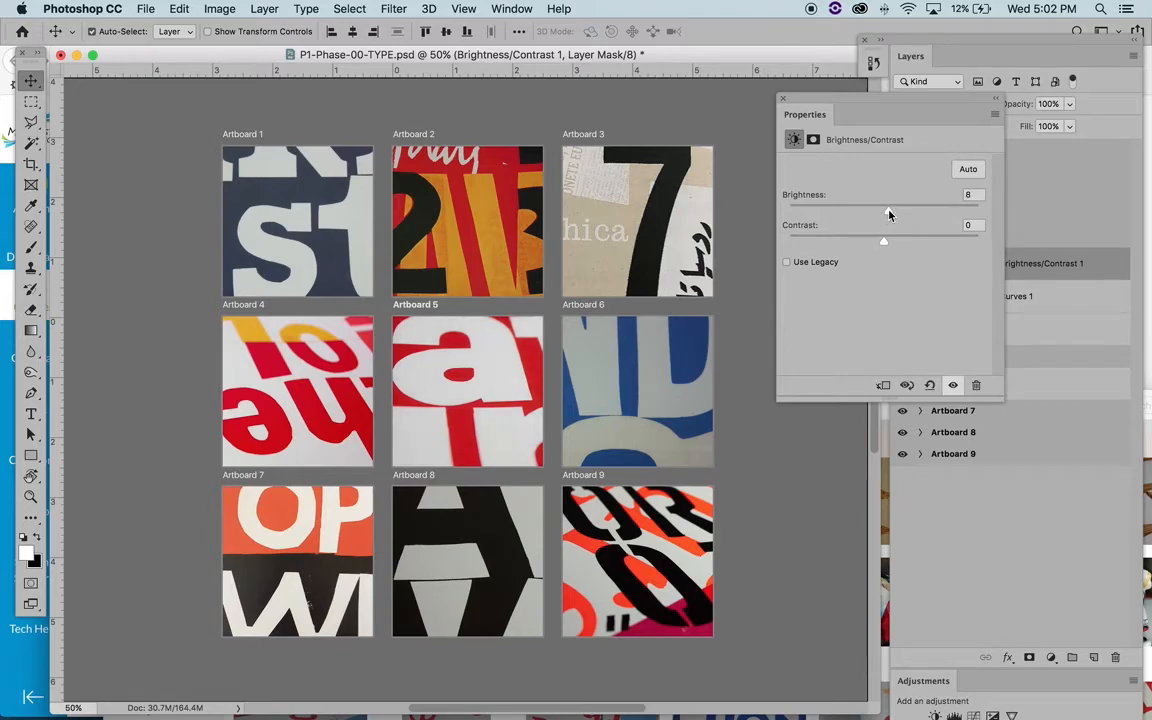
mouse_move(884, 243)
left_mouse_down()
mouse_move(1020, 222)
mouse_move(918, 200)
mouse_move(830, 210)
mouse_move(760, 248)
mouse_move(897, 240)
left_mouse_up()
left_click(783, 99)
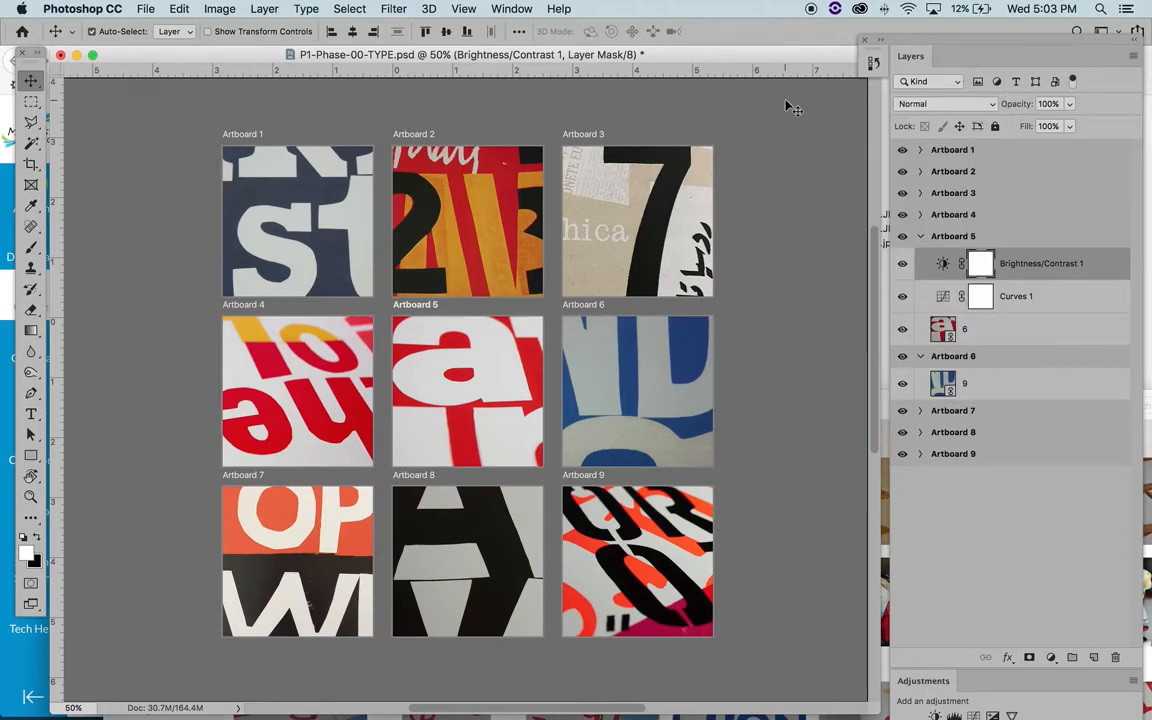
left_click(903, 265)
- Delete the Brightness/Contrast and Curves layers from Artboard 5, and undo both deletions
left_click(1041, 265)
key("Delete")
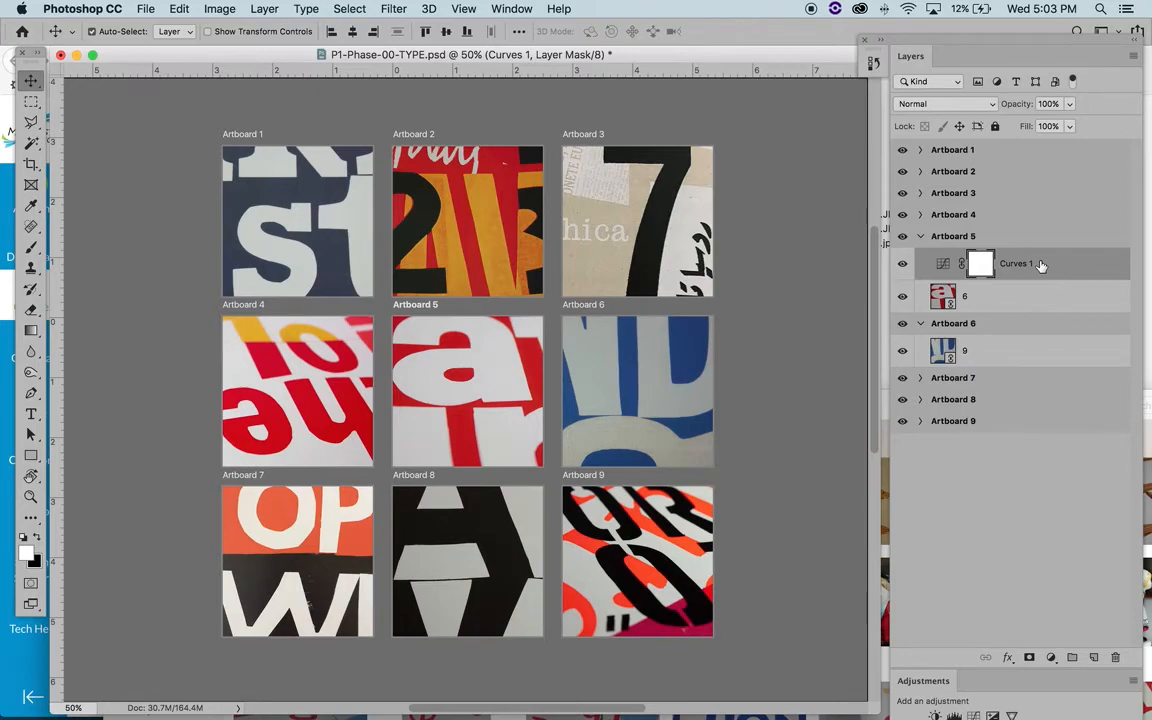
key("Delete")
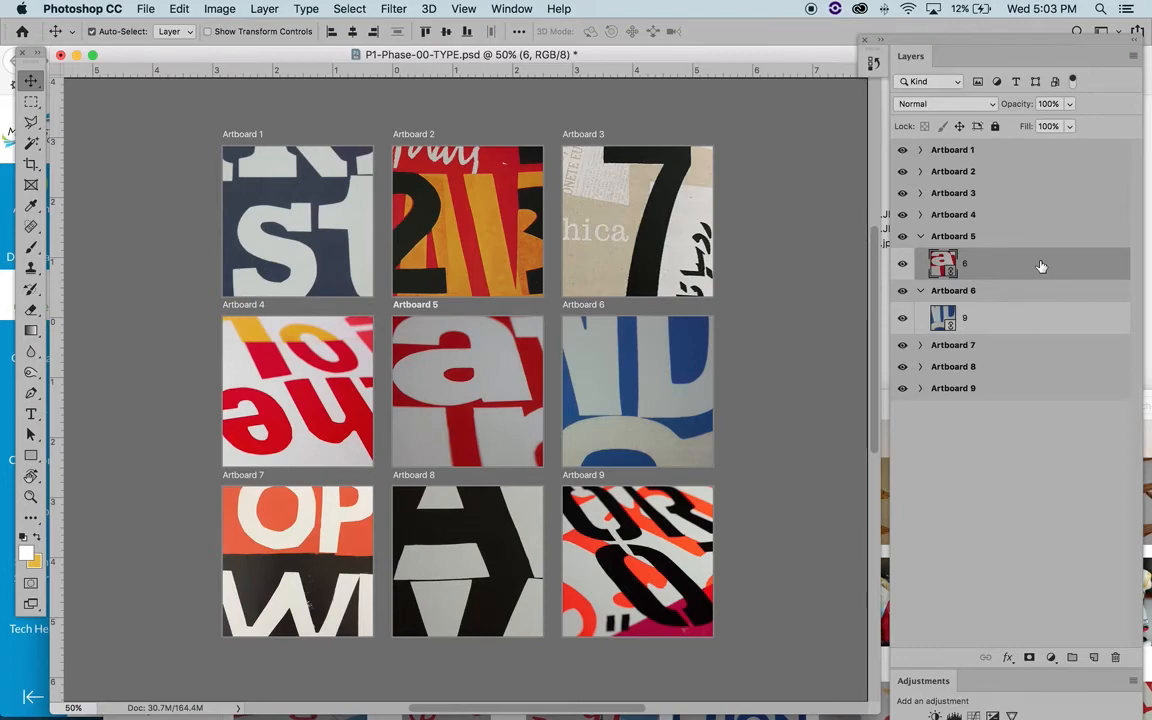
key("super+z")
key("super+z")
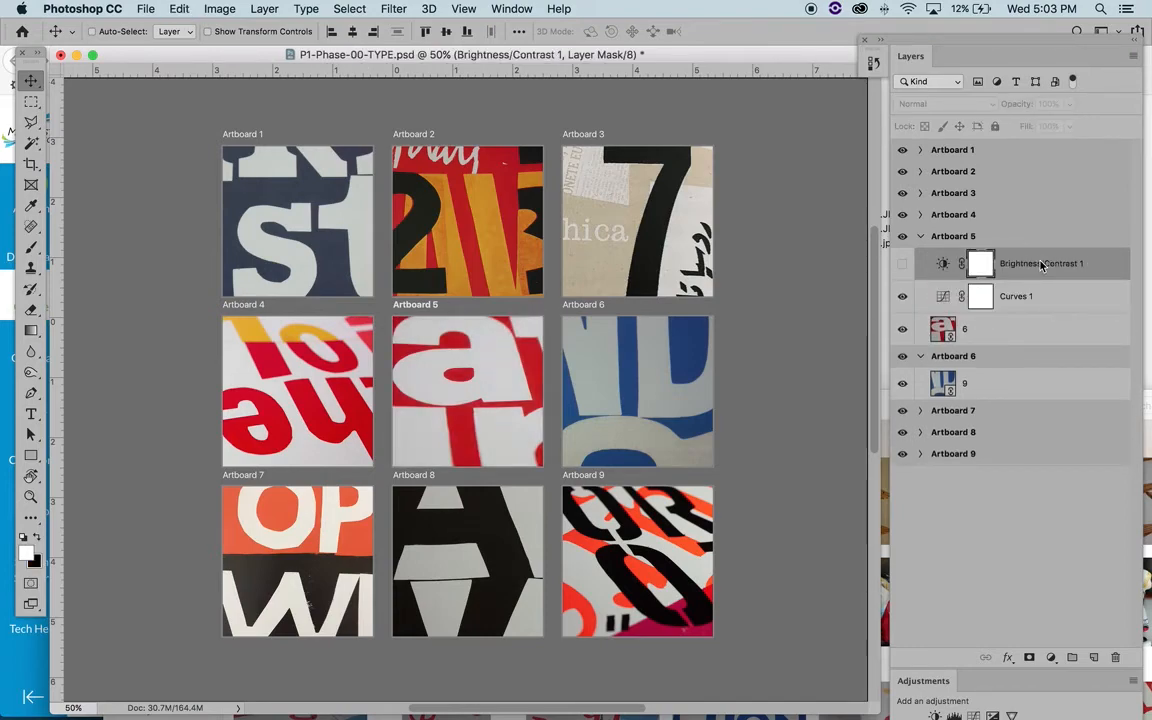
- Review the document's history states back to the Levels and Selective Color edits, and collapse the history list
left_click(872, 64)
scroll(737, 117, "up", 3)
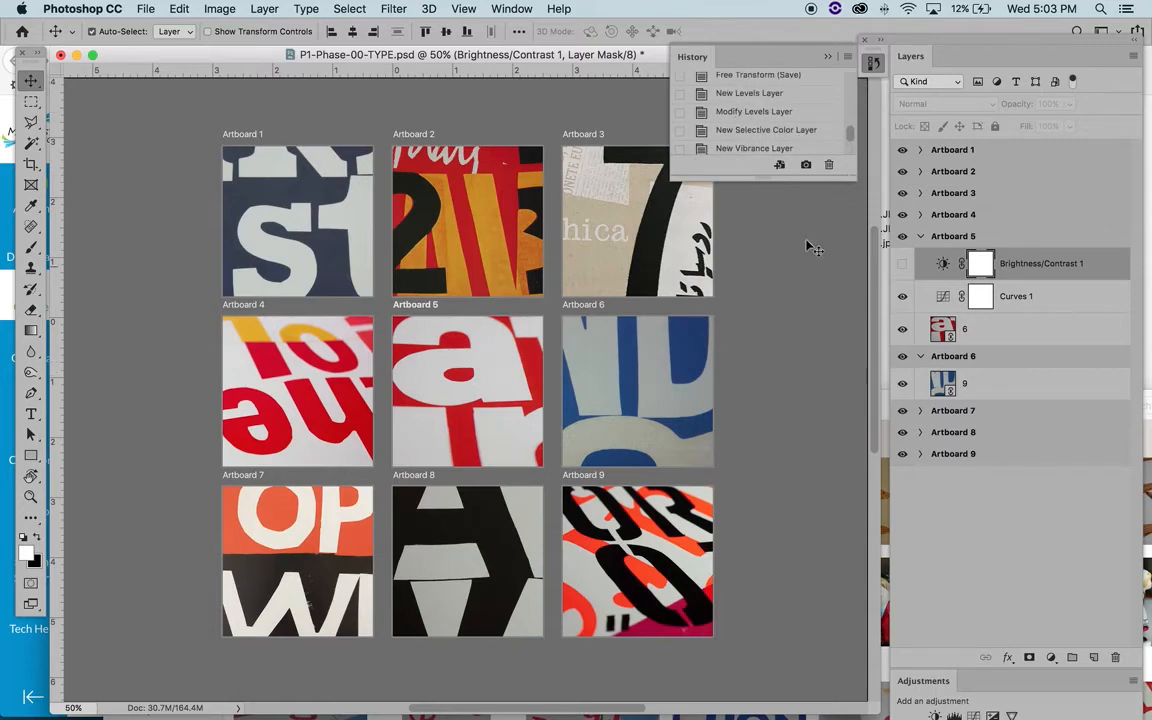
scroll(779, 130, "down", 3)
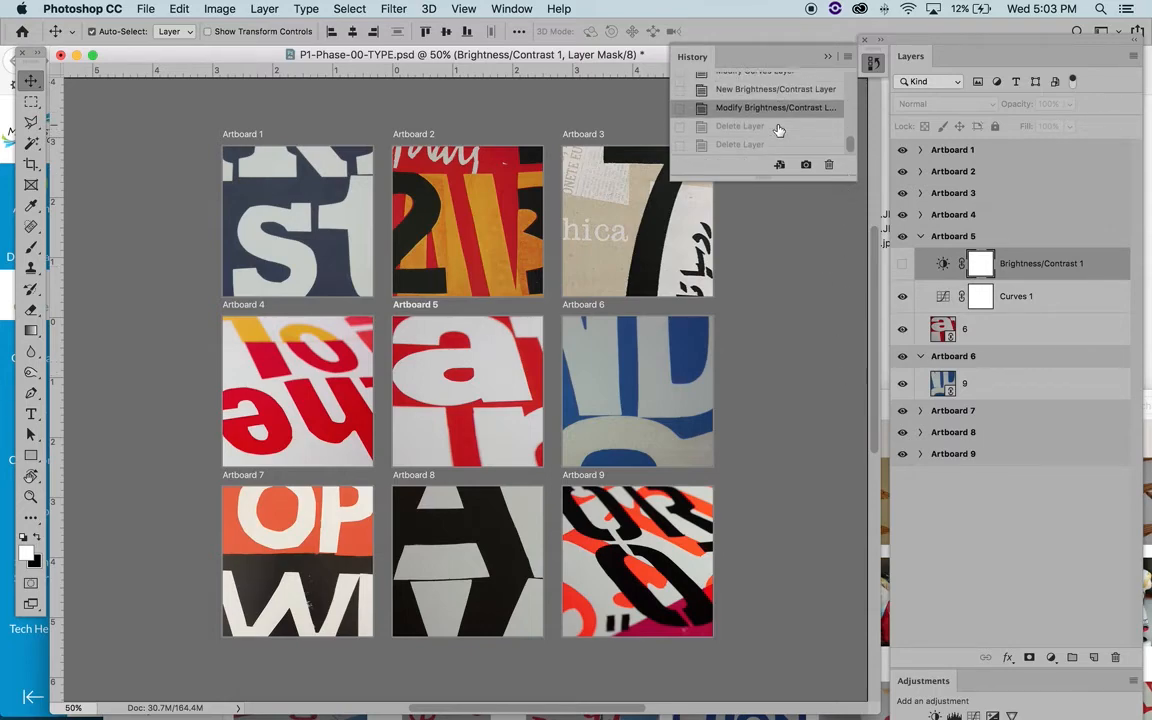
left_click(512, 8)
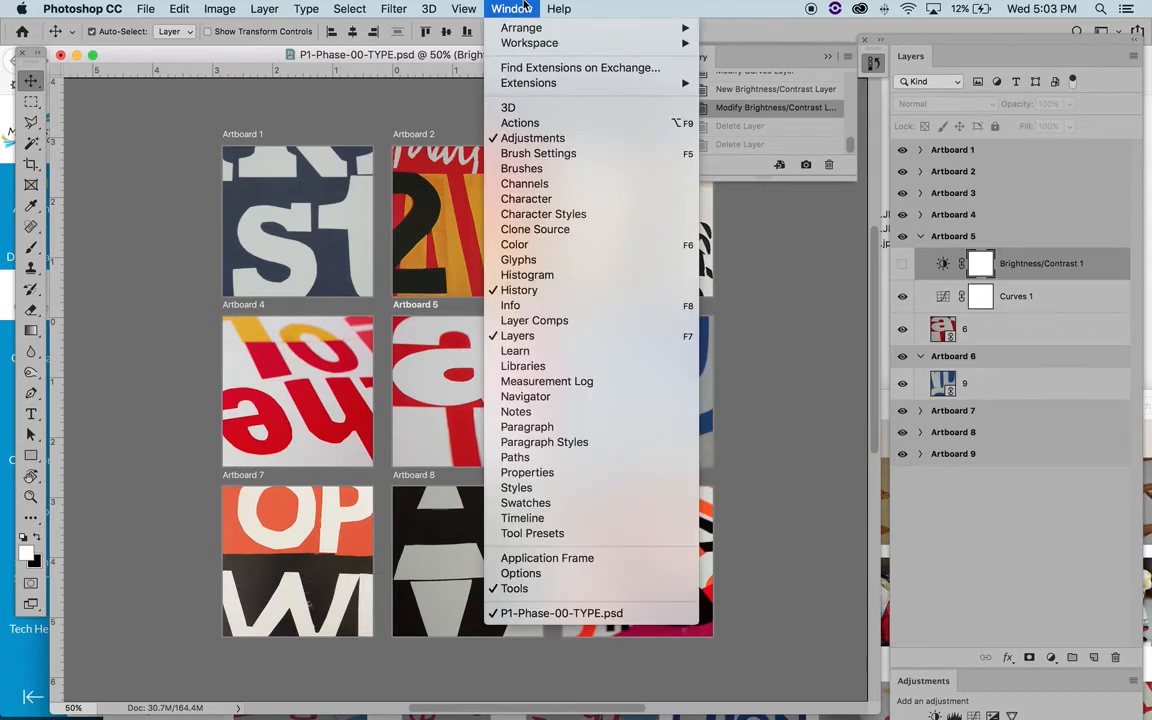
left_click(845, 6)
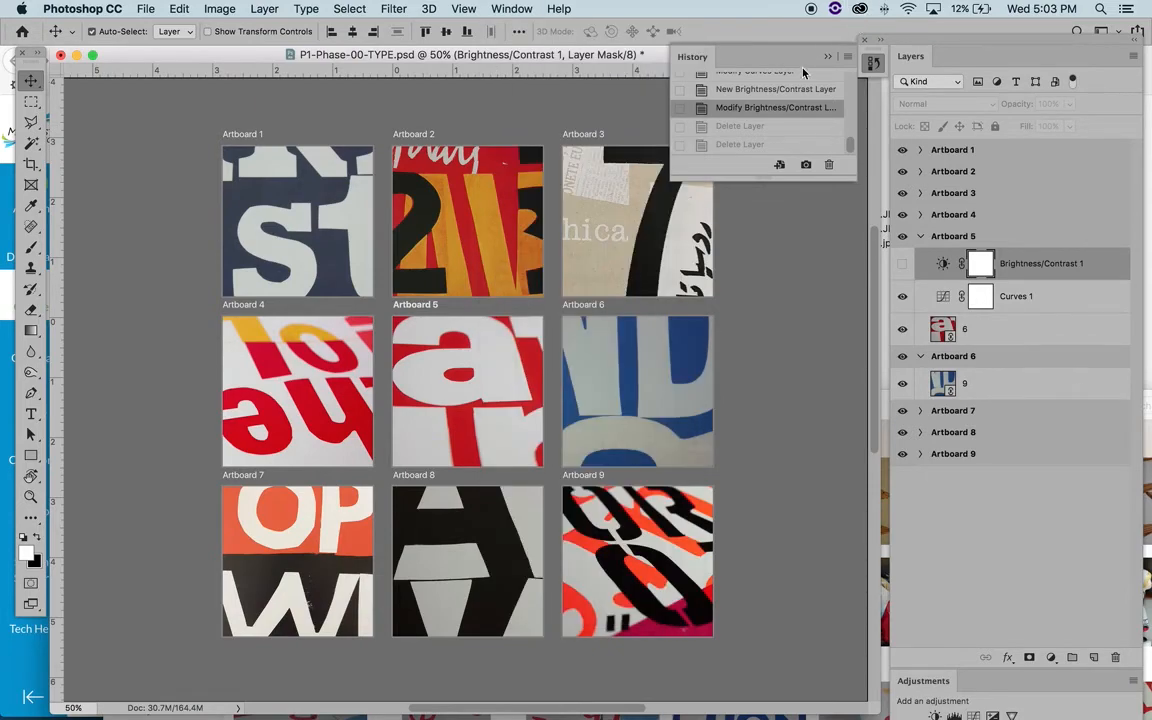
left_click(873, 62)
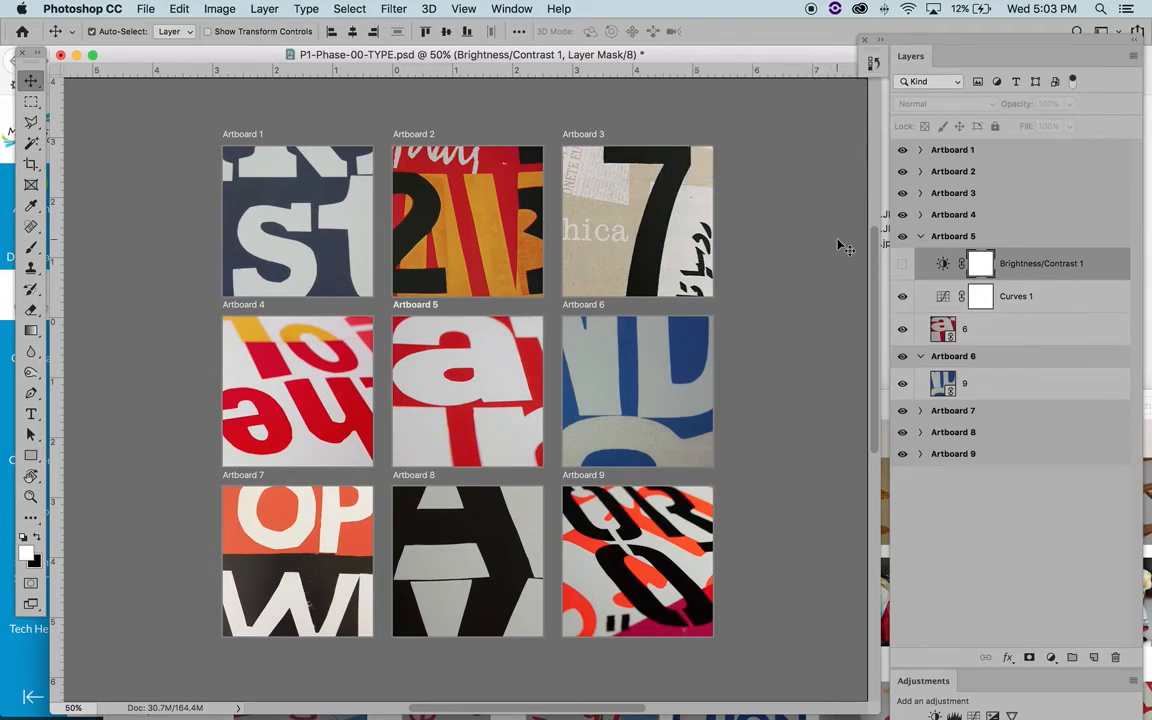
- Save P1-Phase-00-TYPE.psd and open the Artboards to Files export settings
key("super+s")
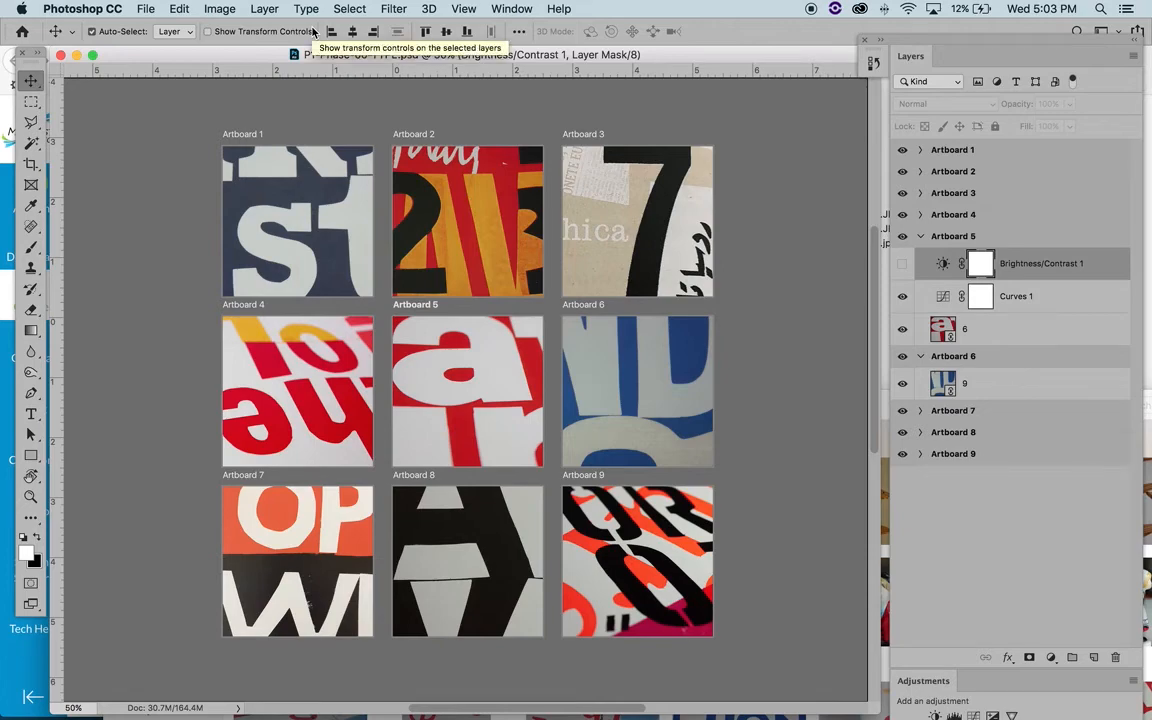
left_click(146, 9)
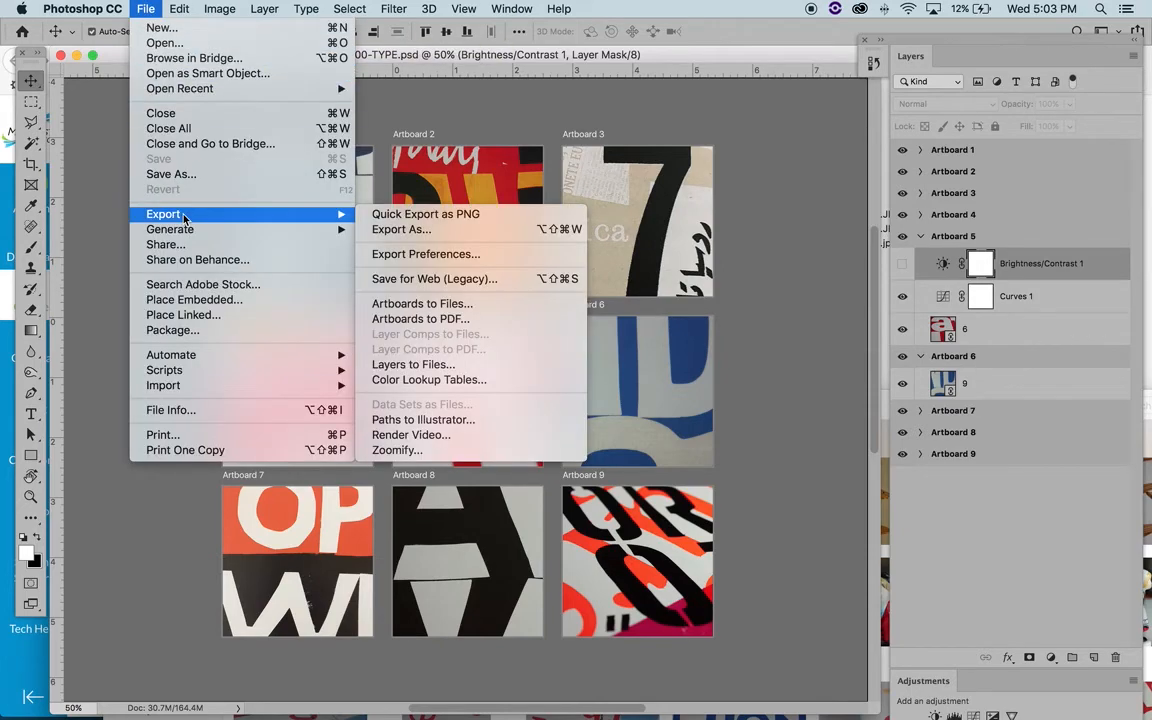
mouse_move(300, 214)
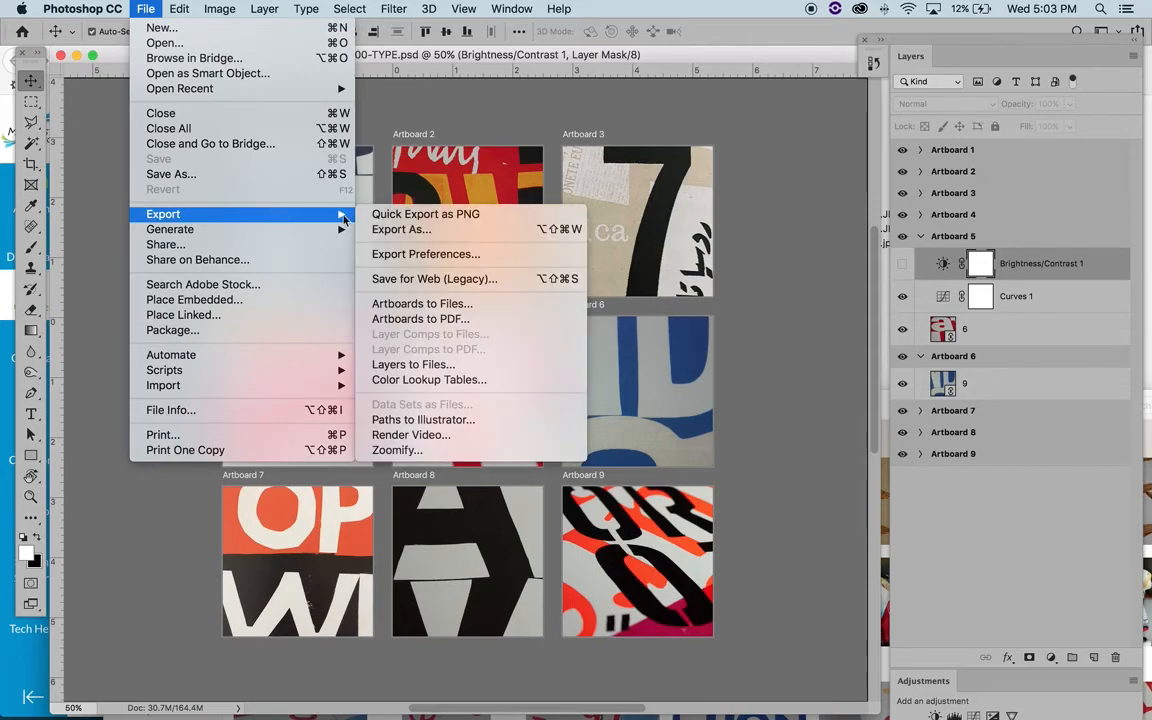
left_click(448, 310)
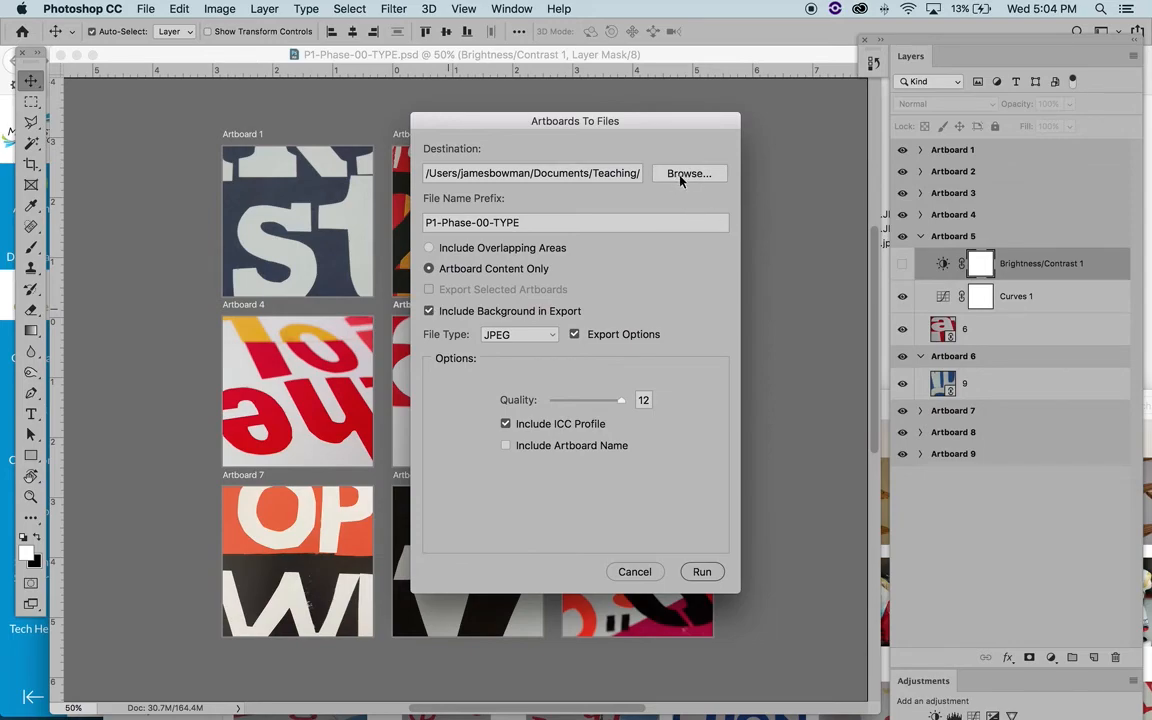
- Browse for the export destination and select the 1. Phase 00 folder
left_click(681, 175)
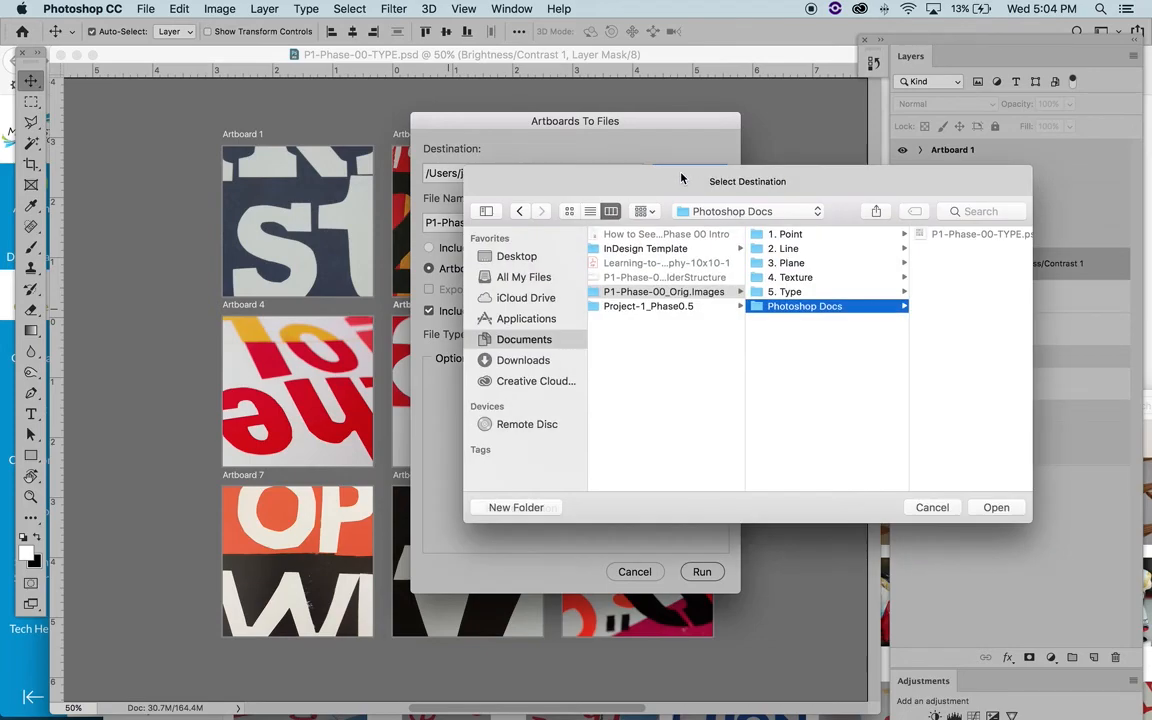
left_click(816, 294)
scroll(816, 294, "left", 5)
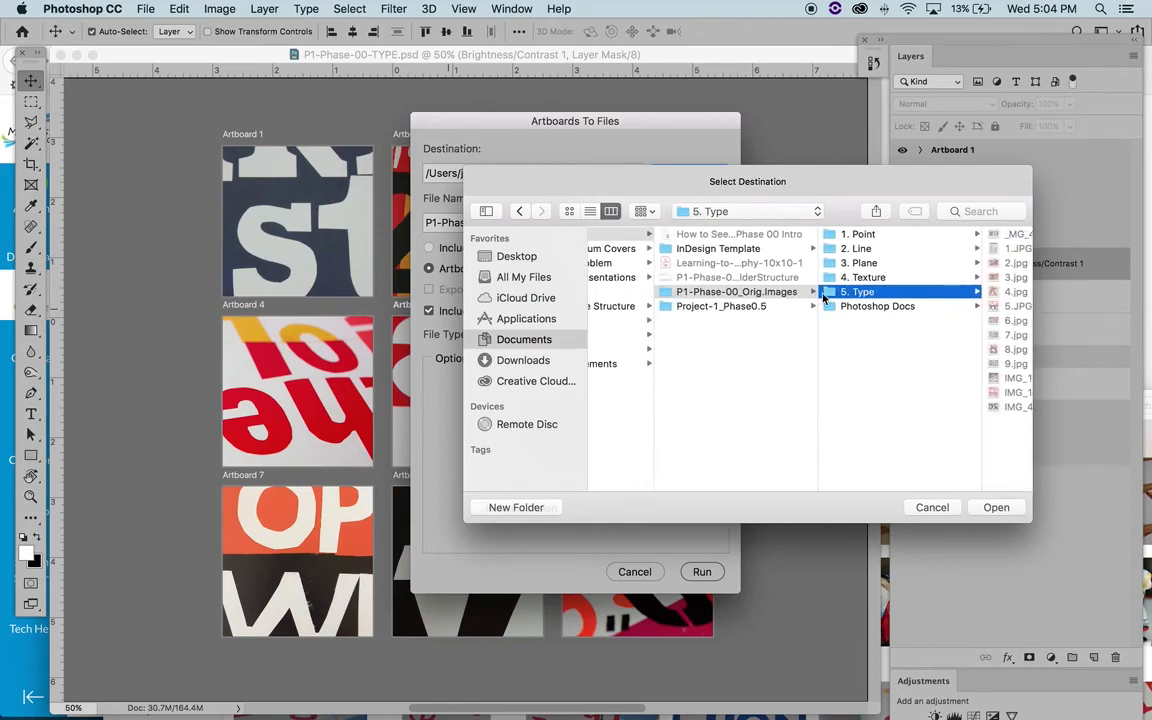
scroll(792, 263, "right", 2)
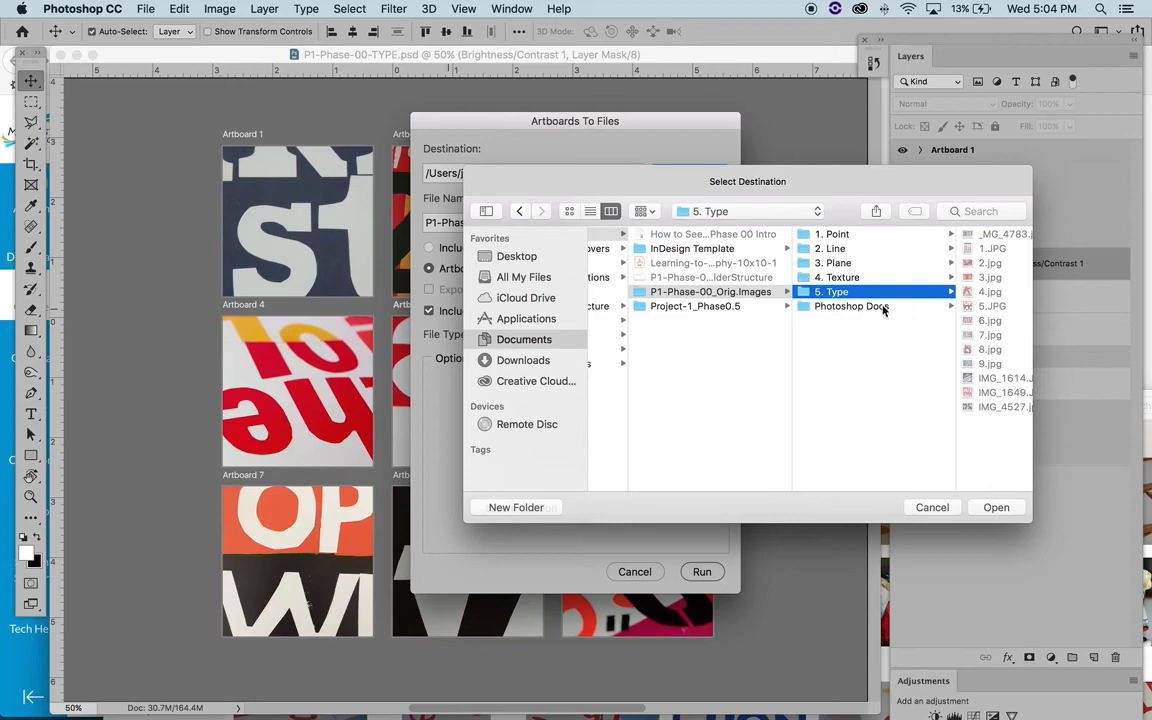
left_click(645, 292)
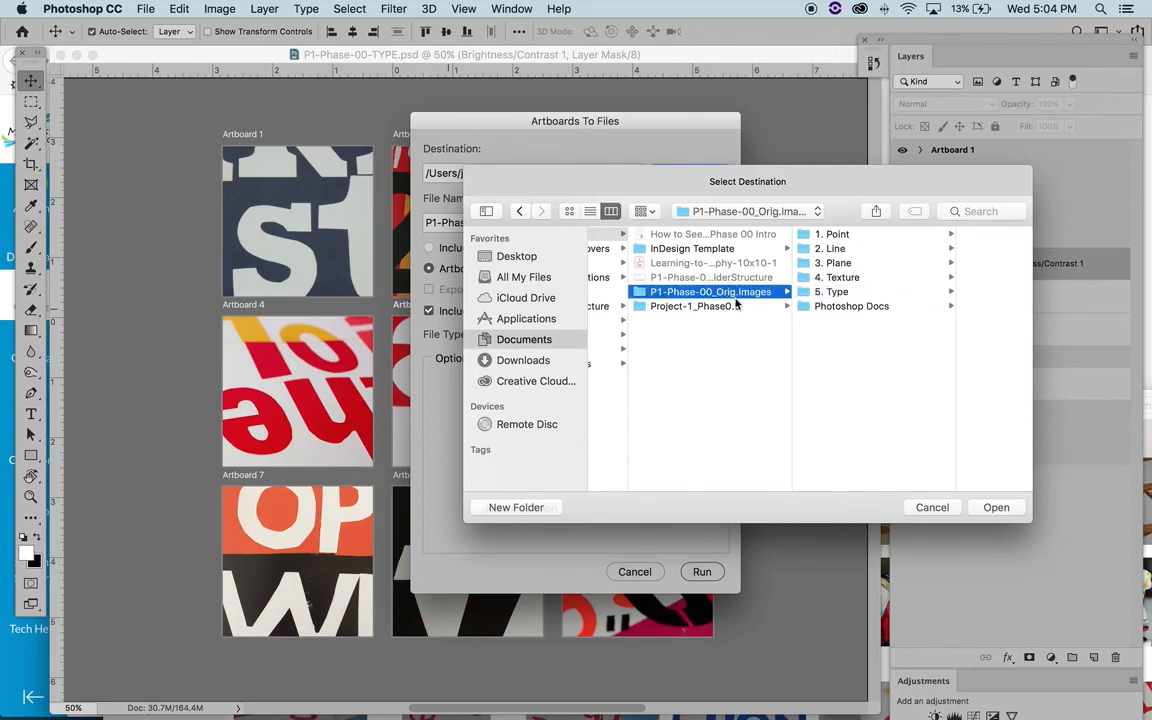
scroll(707, 304, "left", 2)
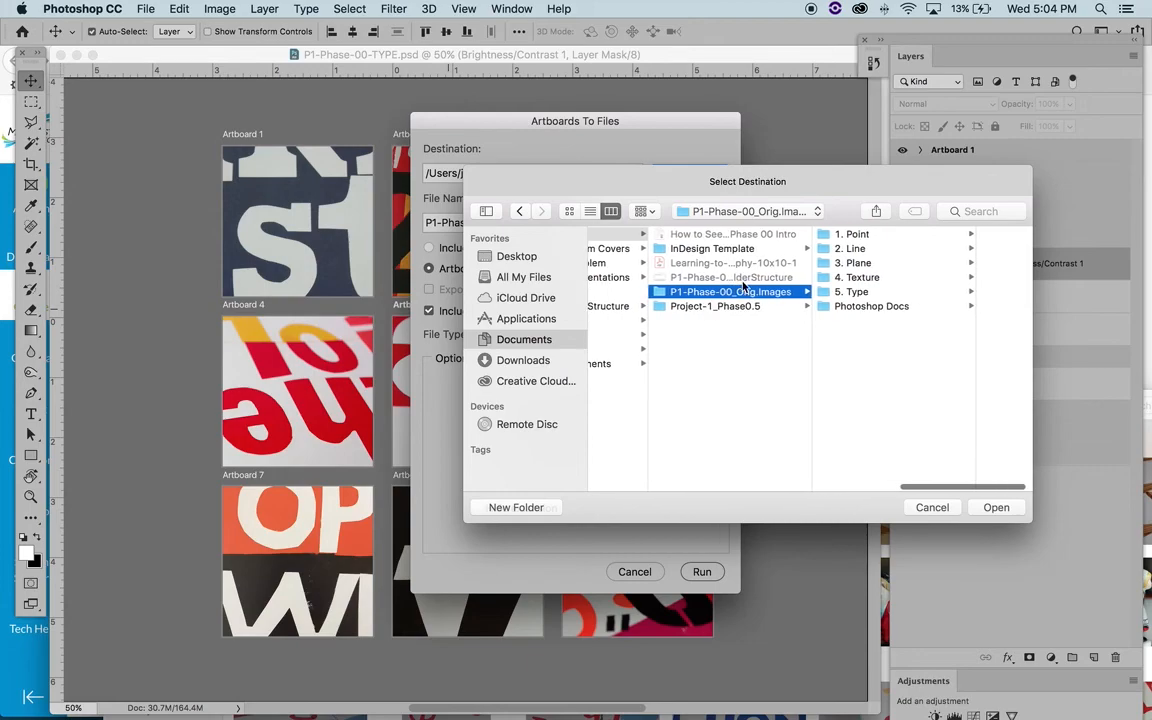
scroll(725, 275, "left", 5)
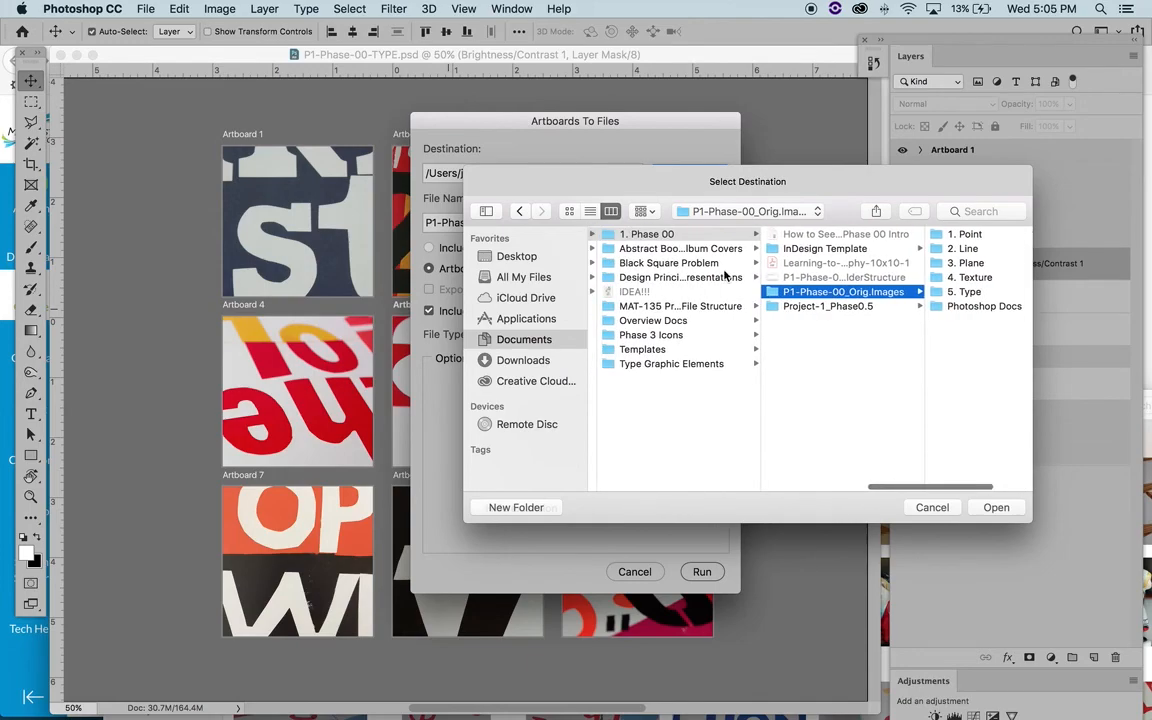
left_click(607, 236)
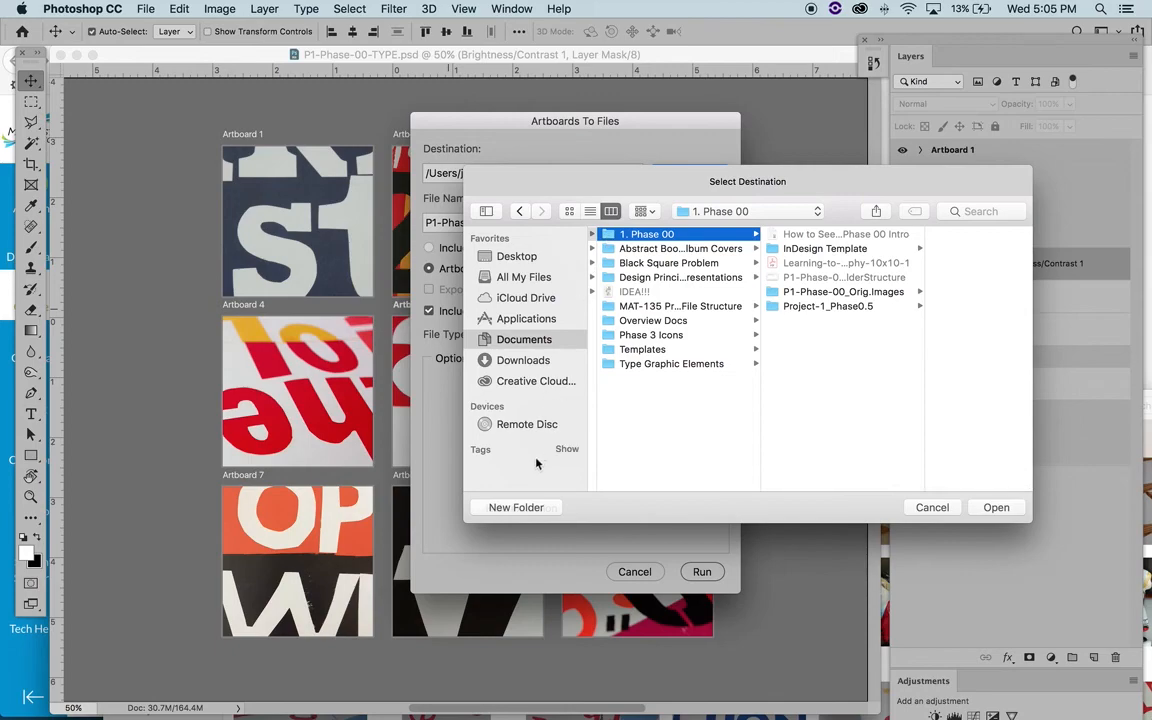
- Create a new folder named P1-Phase-00_Exported-Cropped-Images inside the 1. Phase 00 folder
left_click(518, 507)
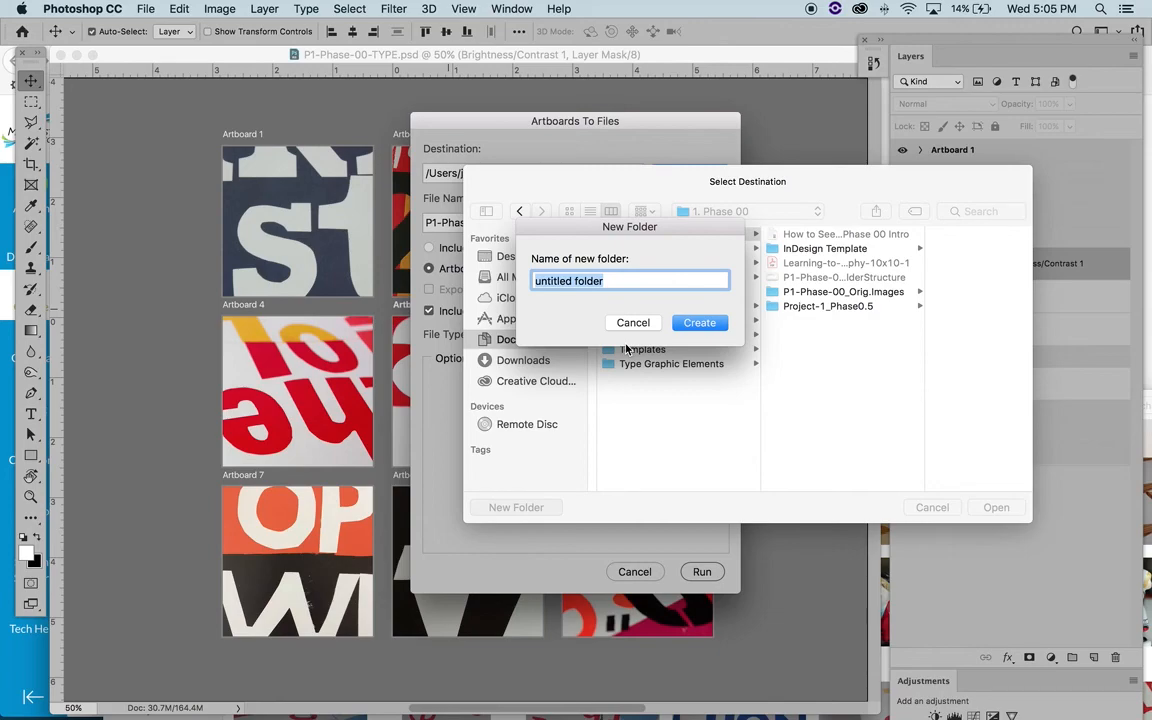
type("Exported")
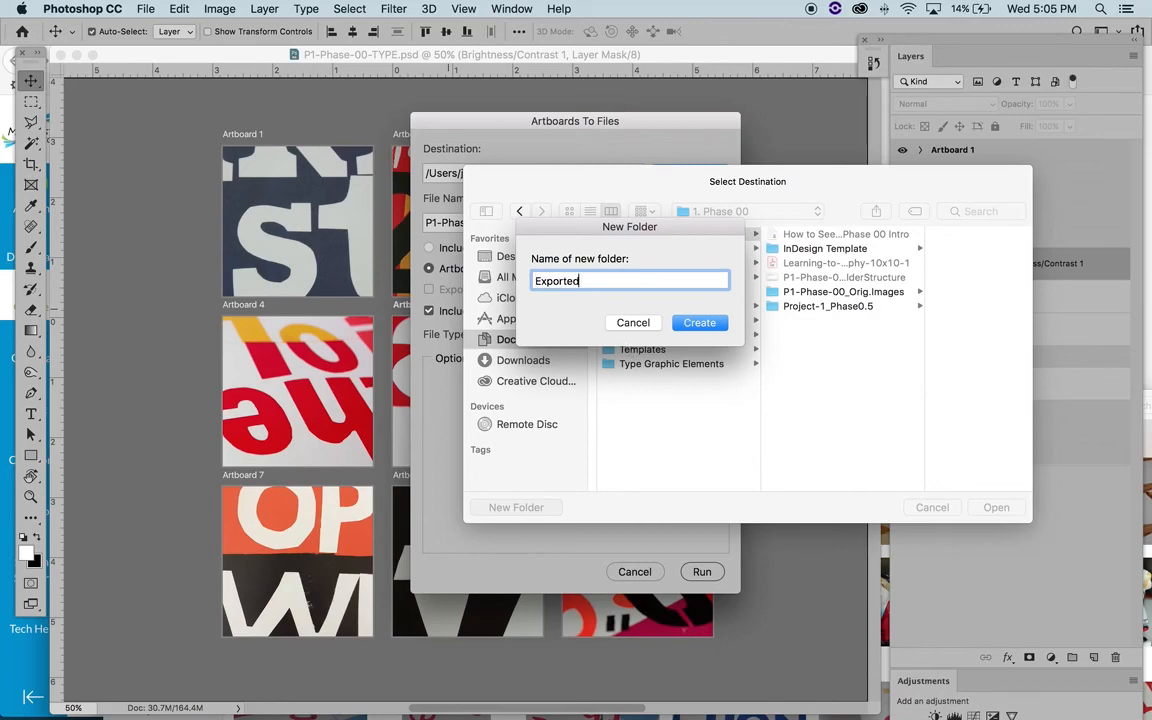
type("-Cropped-Images")
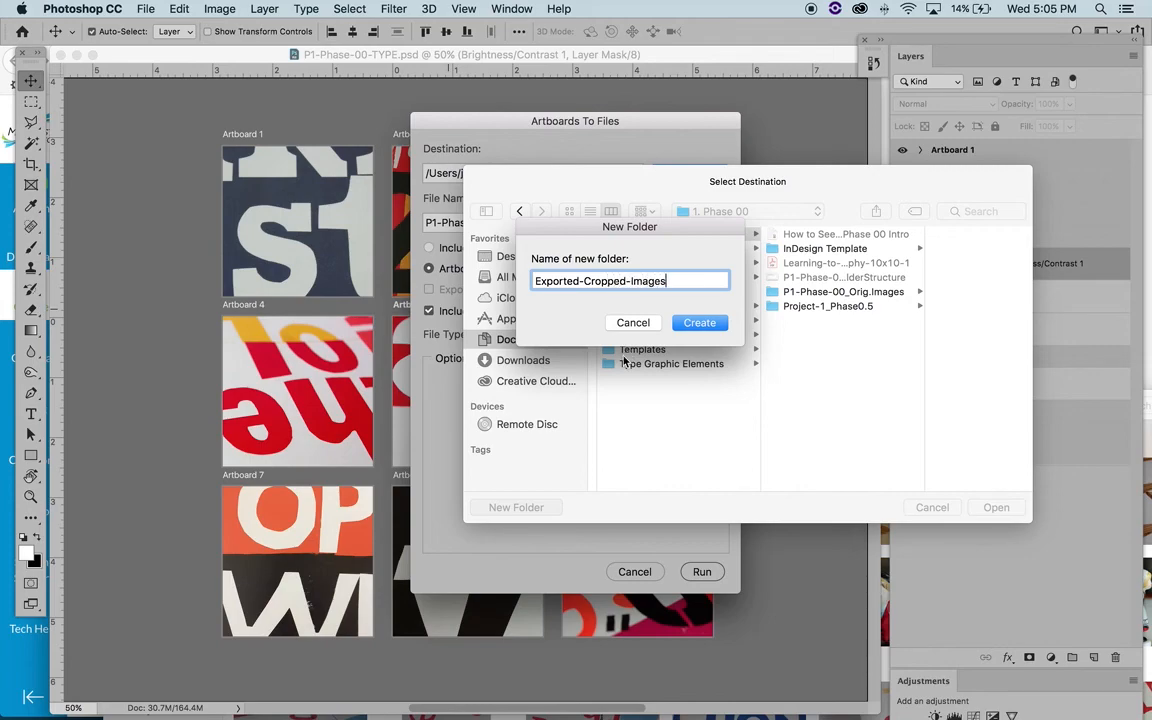
left_click(534, 283)
type("P1-Pha")
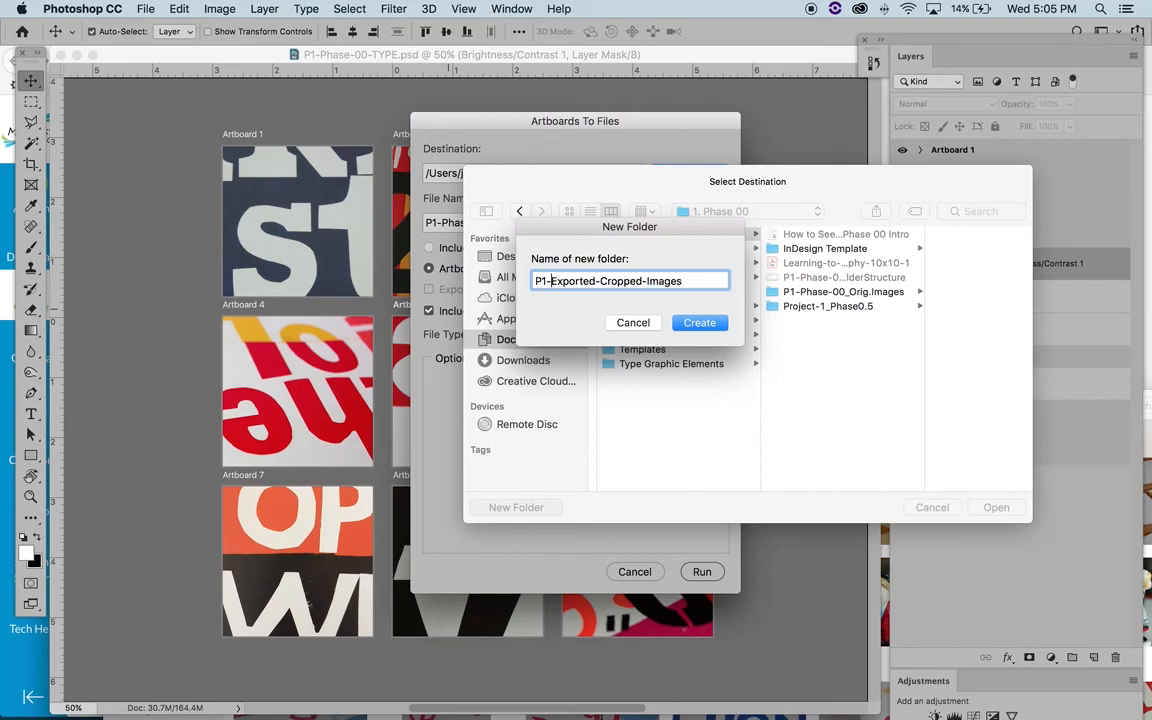
type("se")
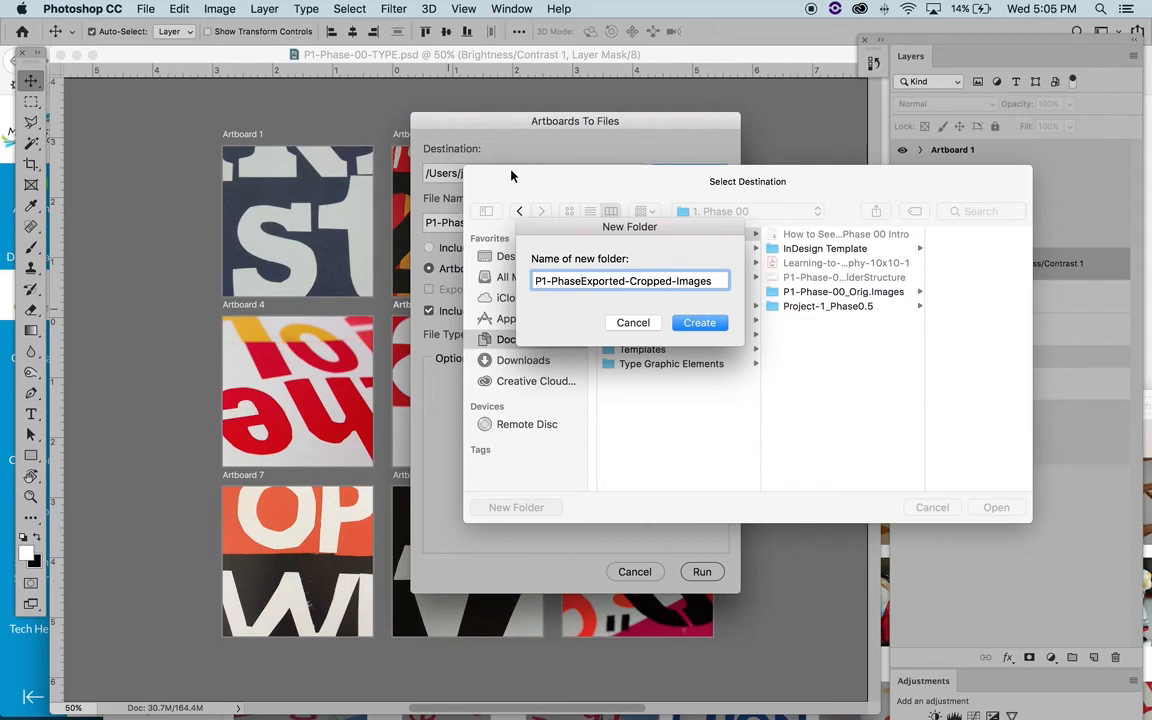
type("-00")
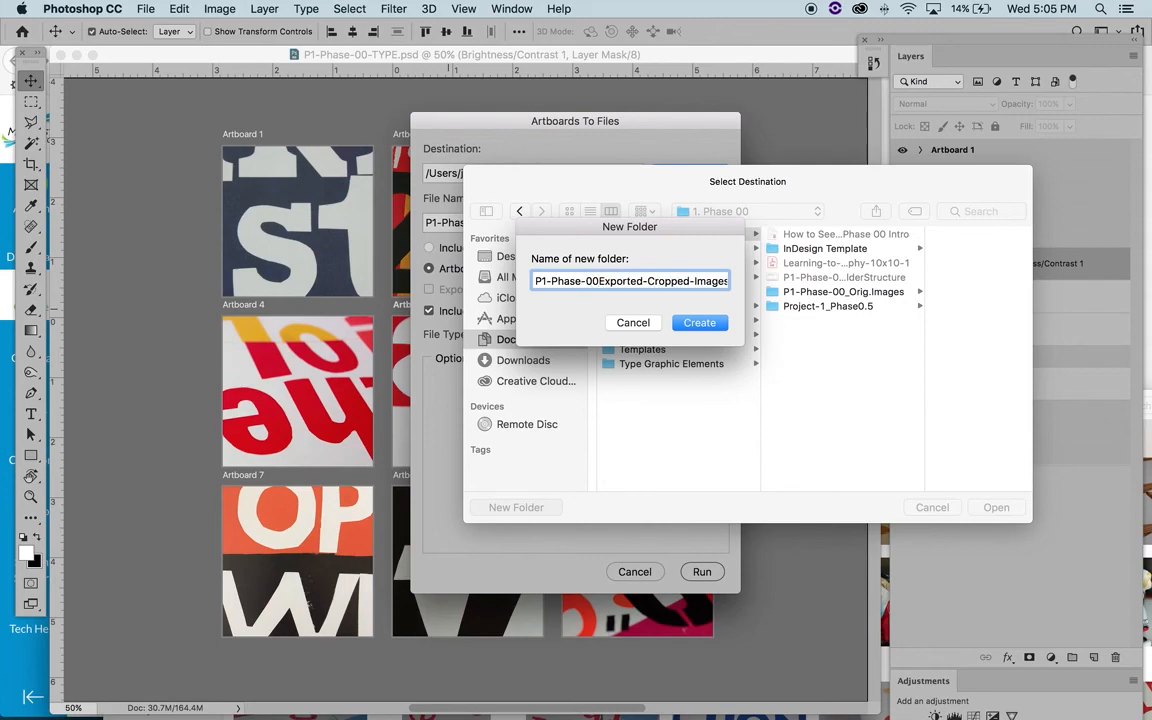
type("_")
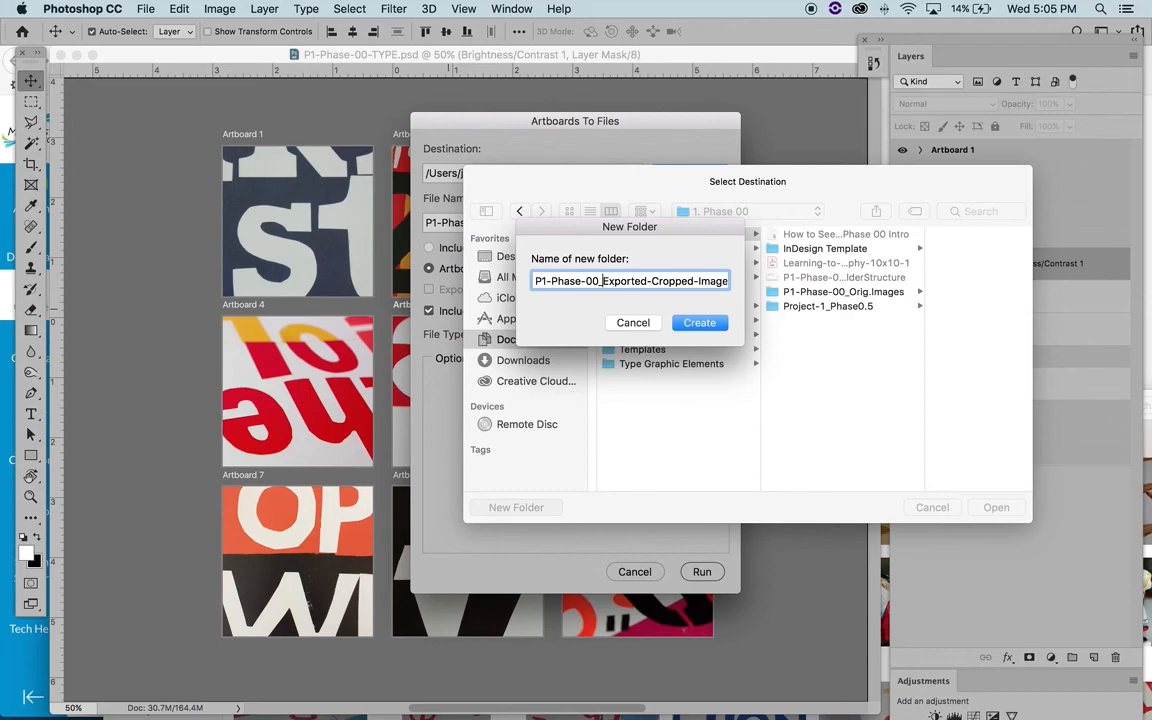
left_click(699, 323)
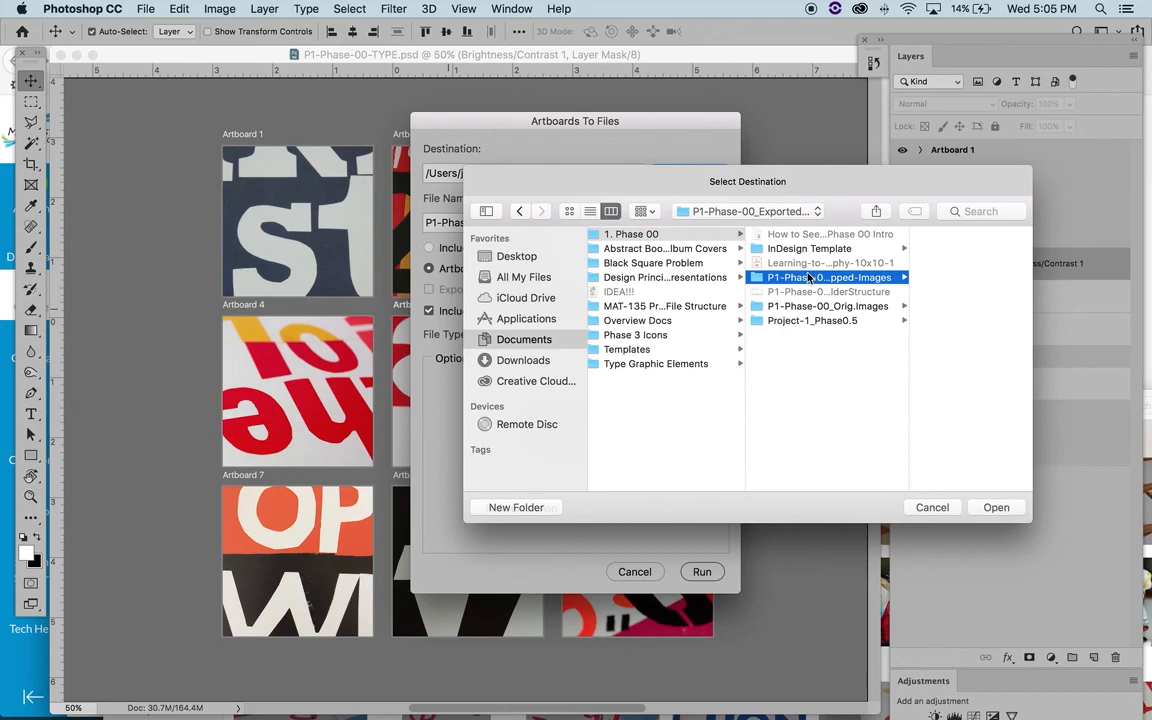
- Create a subfolder named 5. Type inside the P1-Phase-00_Exported-Cropped-Images folder
left_click(515, 507)
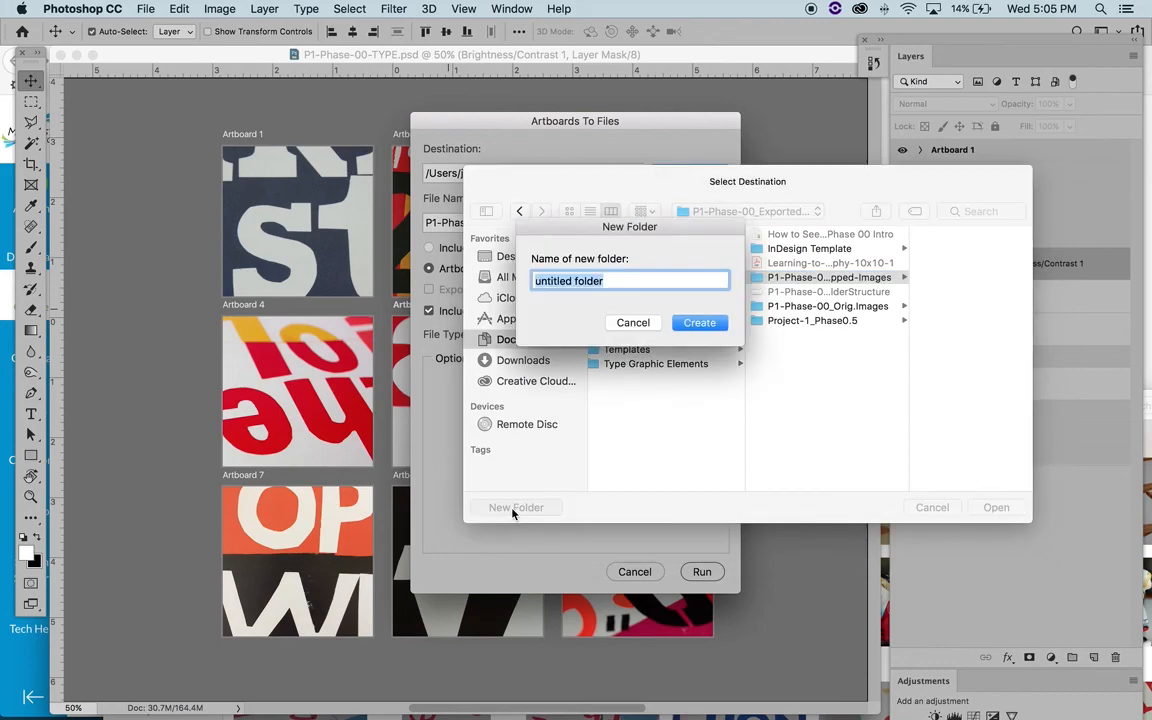
type("Type")
key("BackSpace")
key("BackSpace")
key("BackSpace")
key("BackSpace")
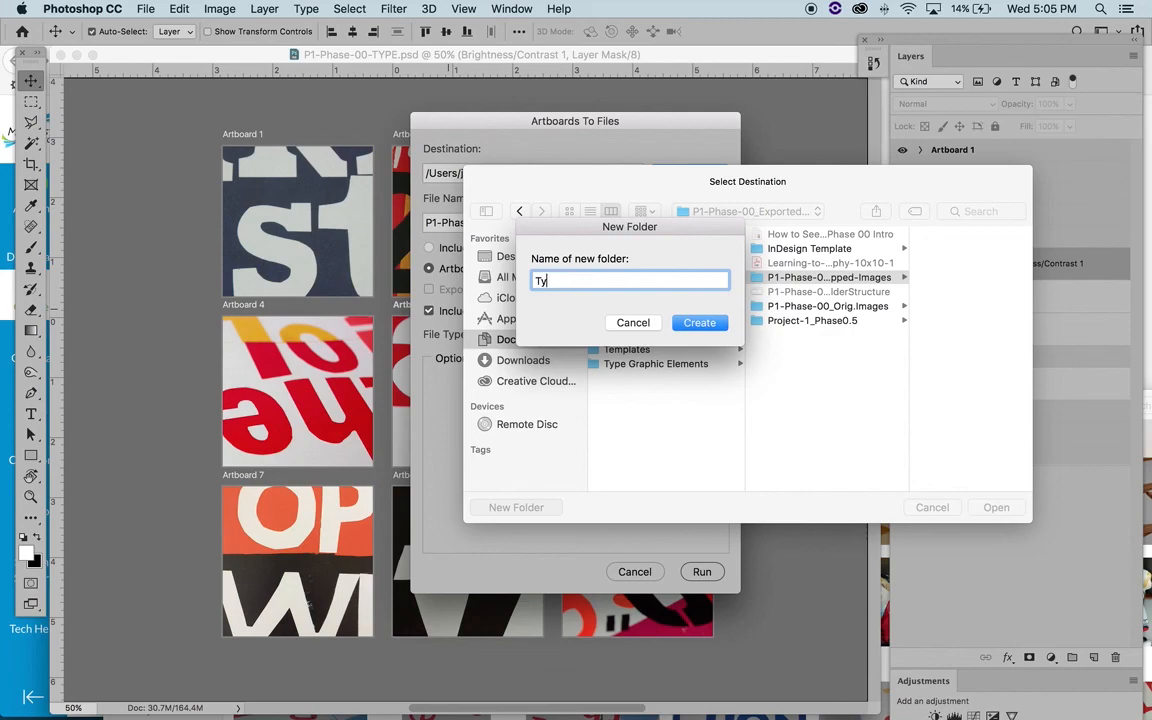
type("5. Type")
key("Right")
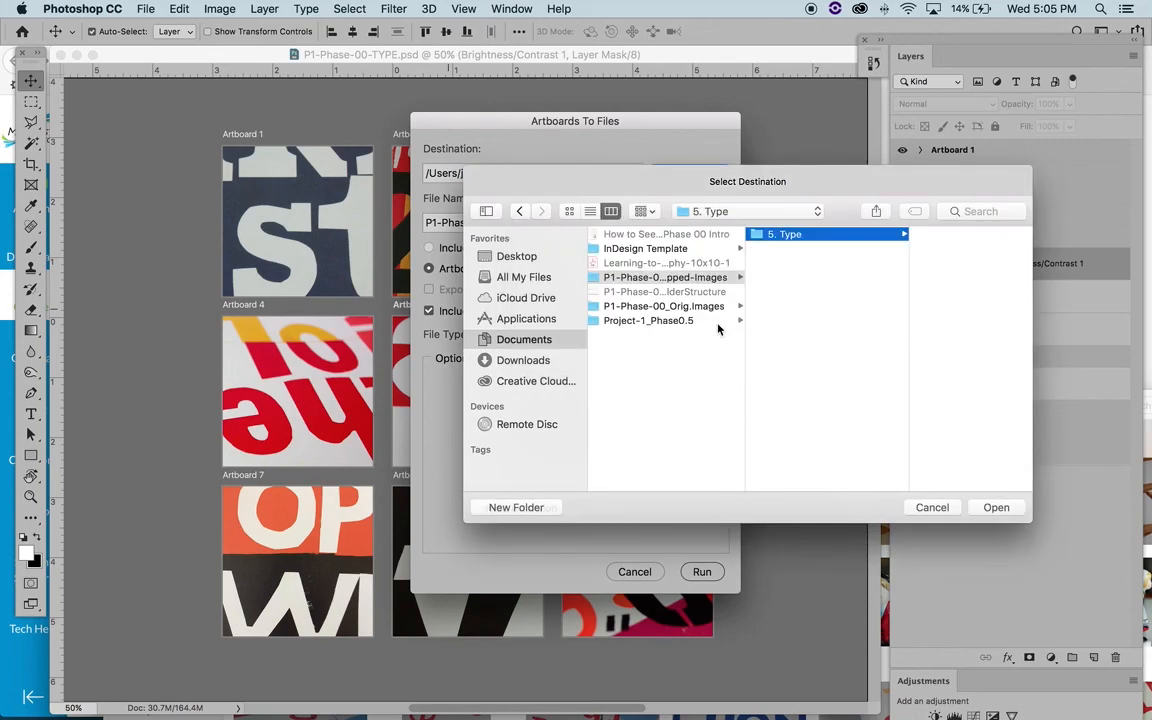
- Set the new 5. Type folder as the destination and export the artboards as JPEG files
left_click(996, 508)
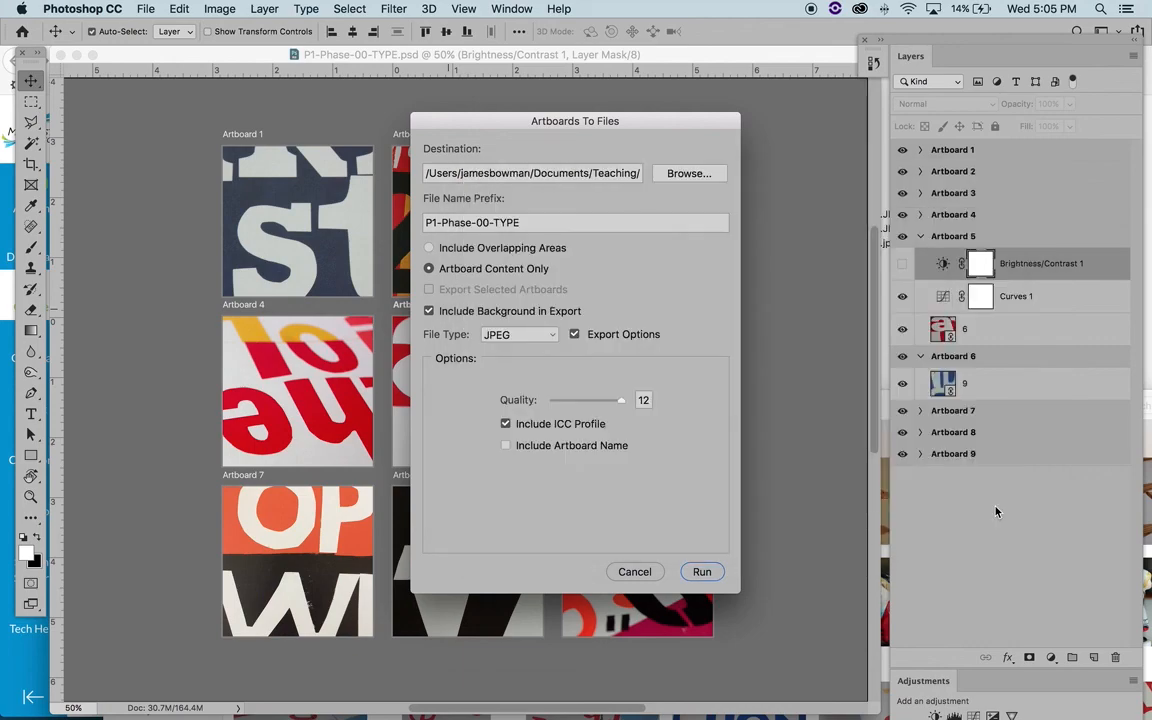
left_click(702, 573)
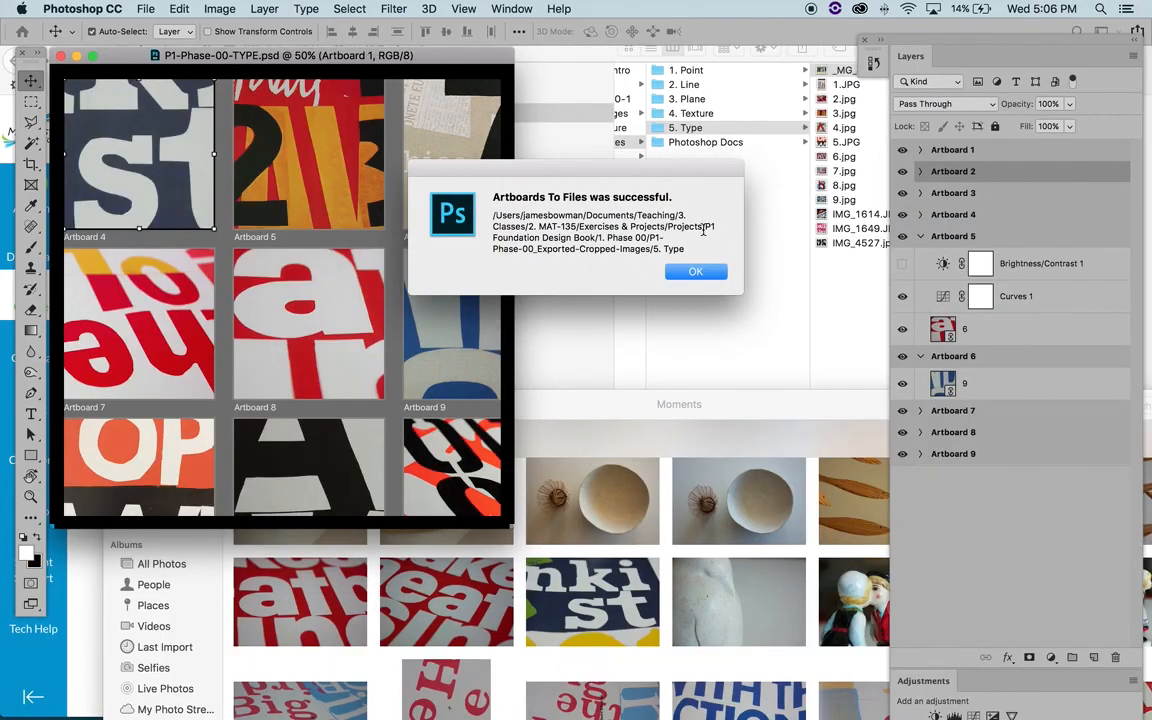
left_click(691, 277)
- Switch to Finder and open the 5. Type folder inside P1-Phase-00_Exported-Cropped-Images
left_click(735, 262)
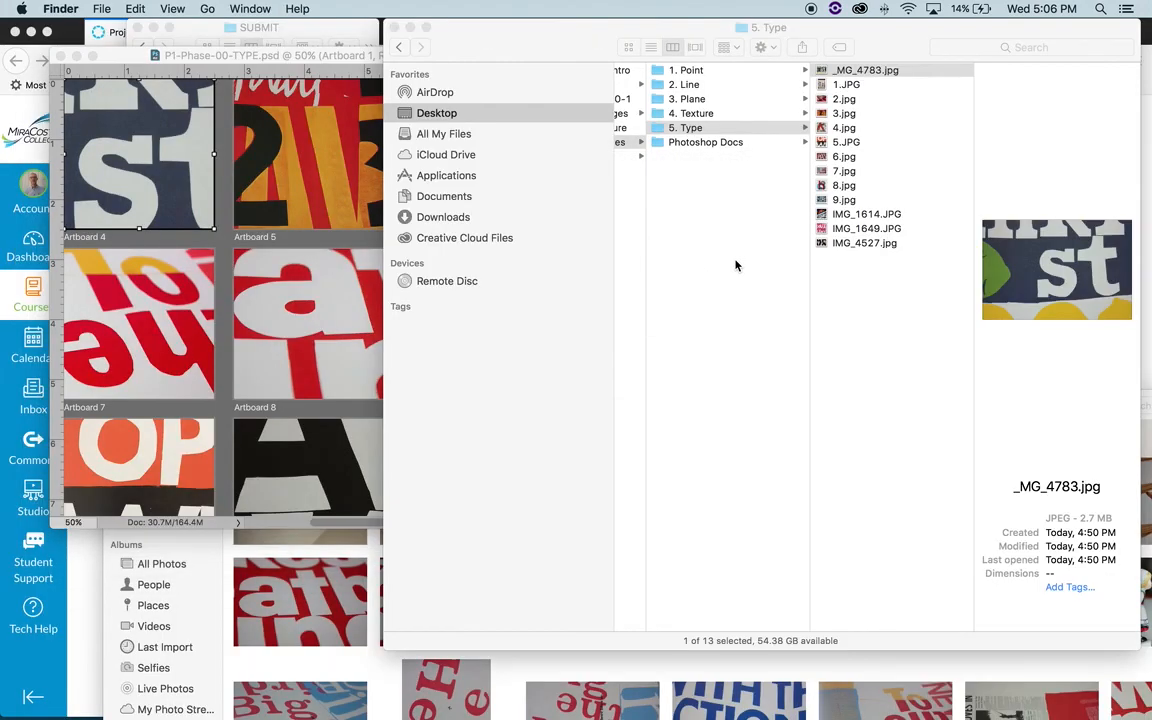
scroll(743, 183, "left", 3)
scroll(743, 183, "left", 2)
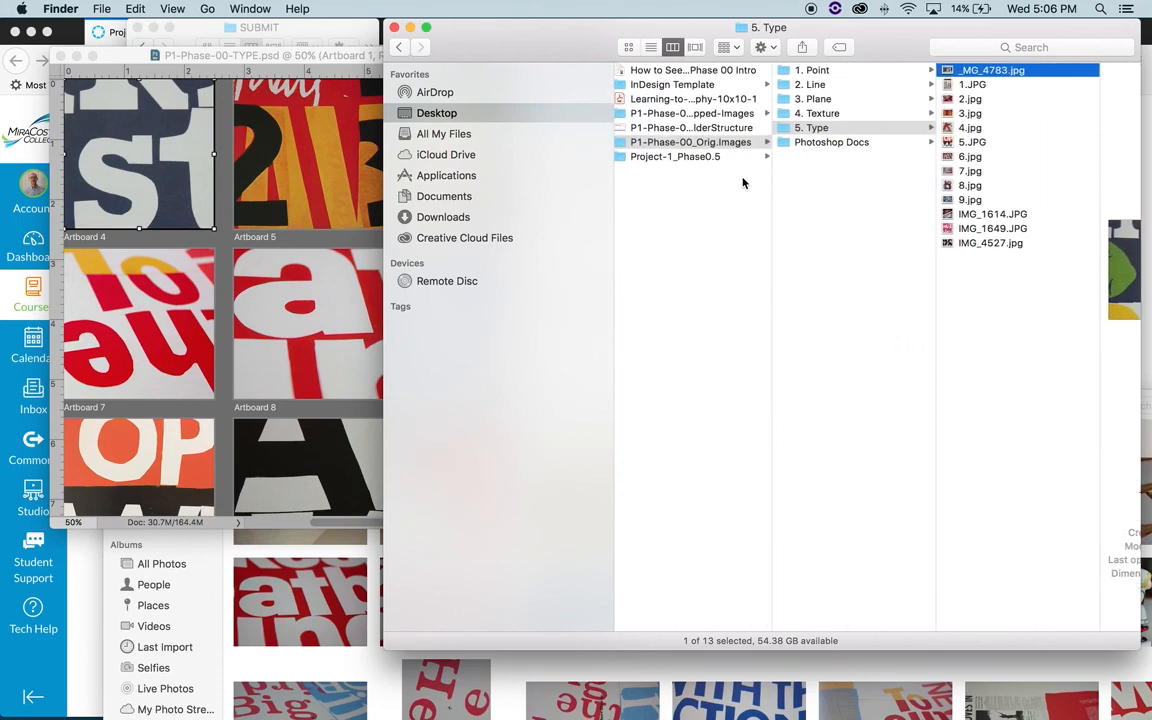
left_click(745, 113)
left_click(878, 70)
- Preview the exported artboard JPEGs one after another, from Artboard 1 through Artboard 9
left_click(1050, 70)
key("Down")
key("Down")
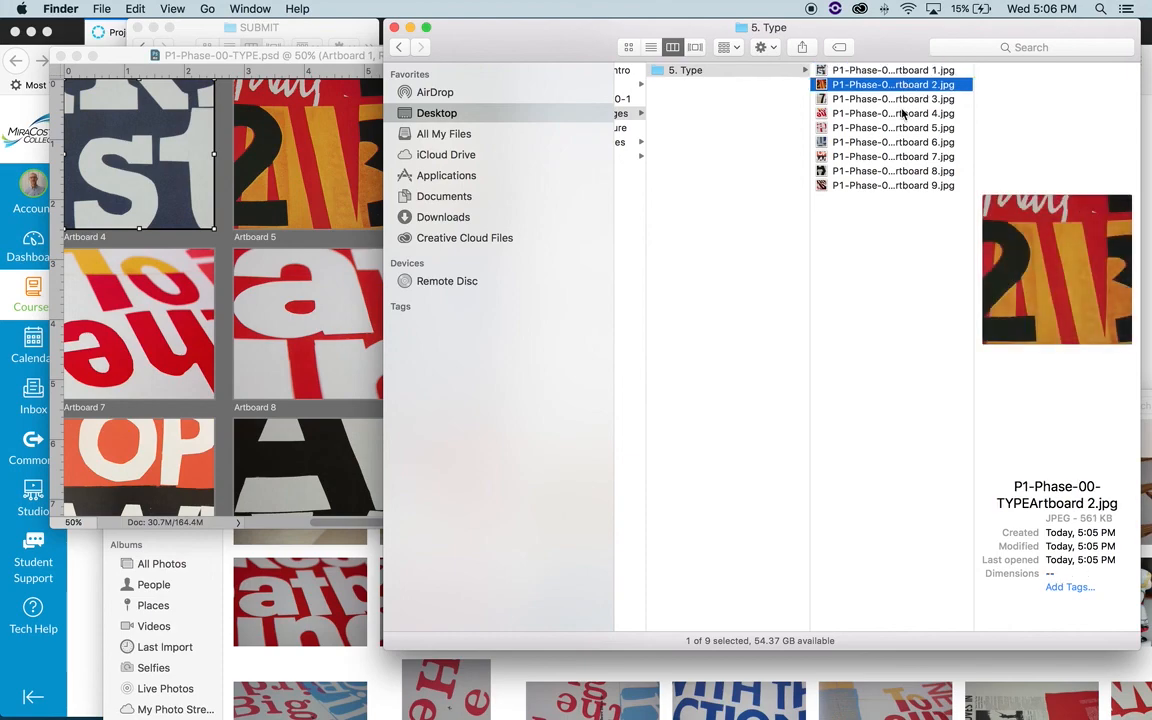
key("Down")
key("Down")
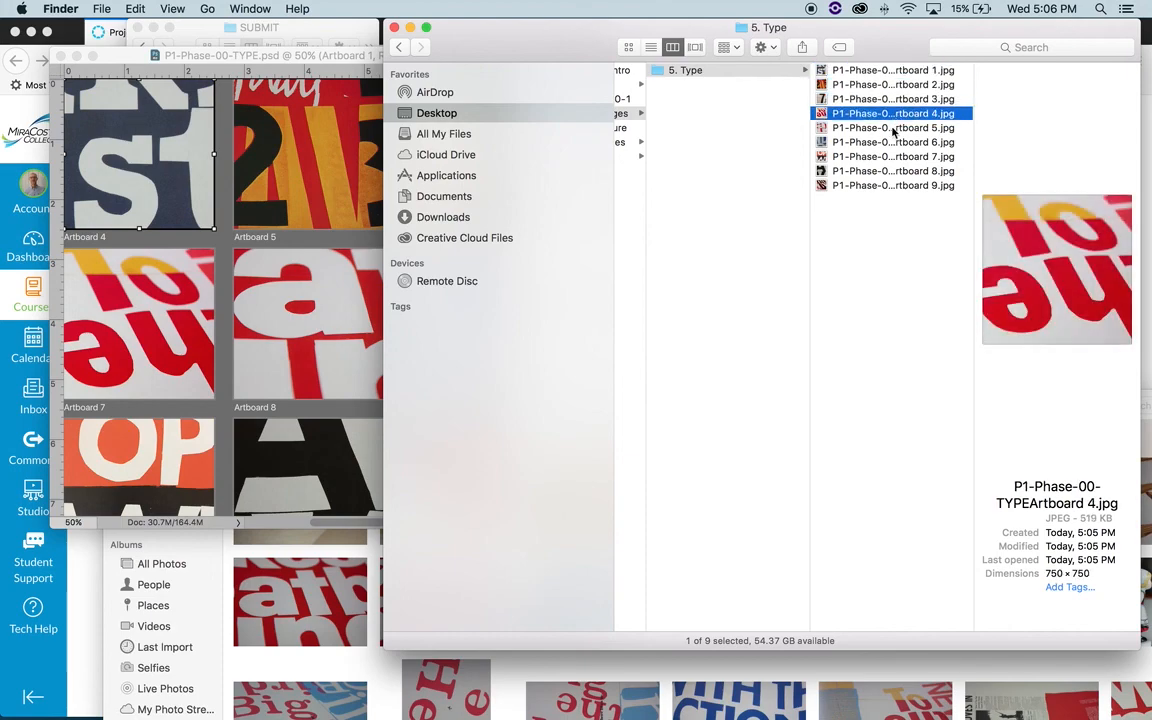
key("Down")
key("Down")
key("Down")
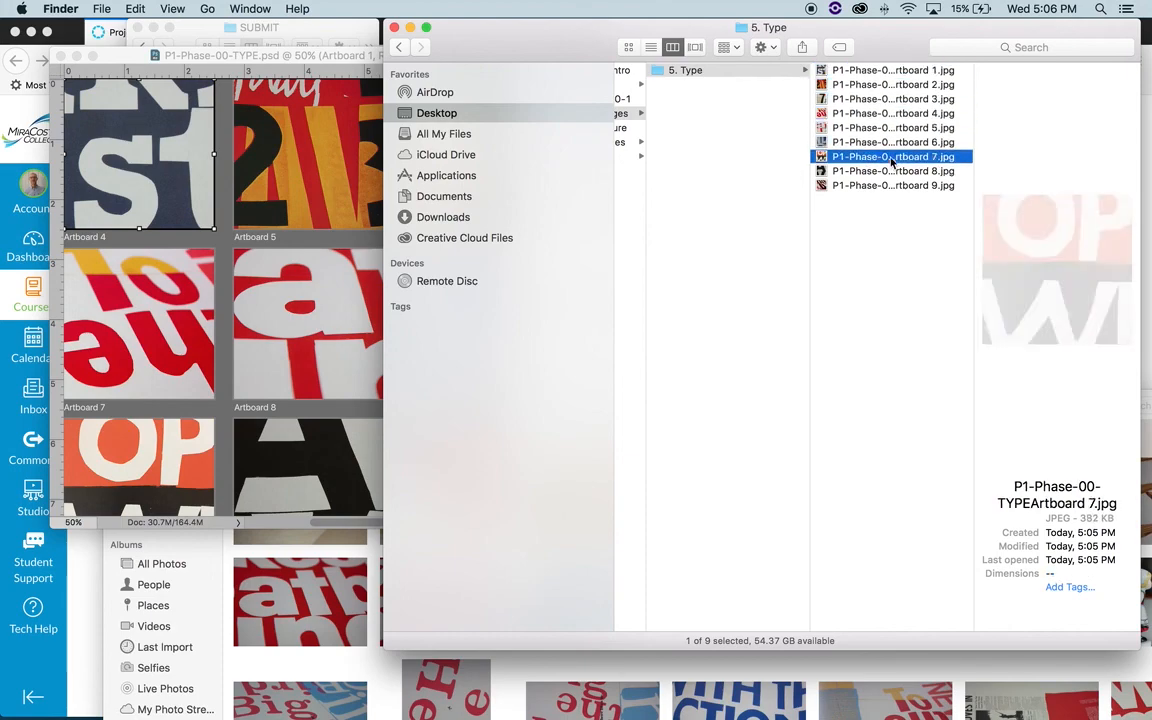
key("Down")
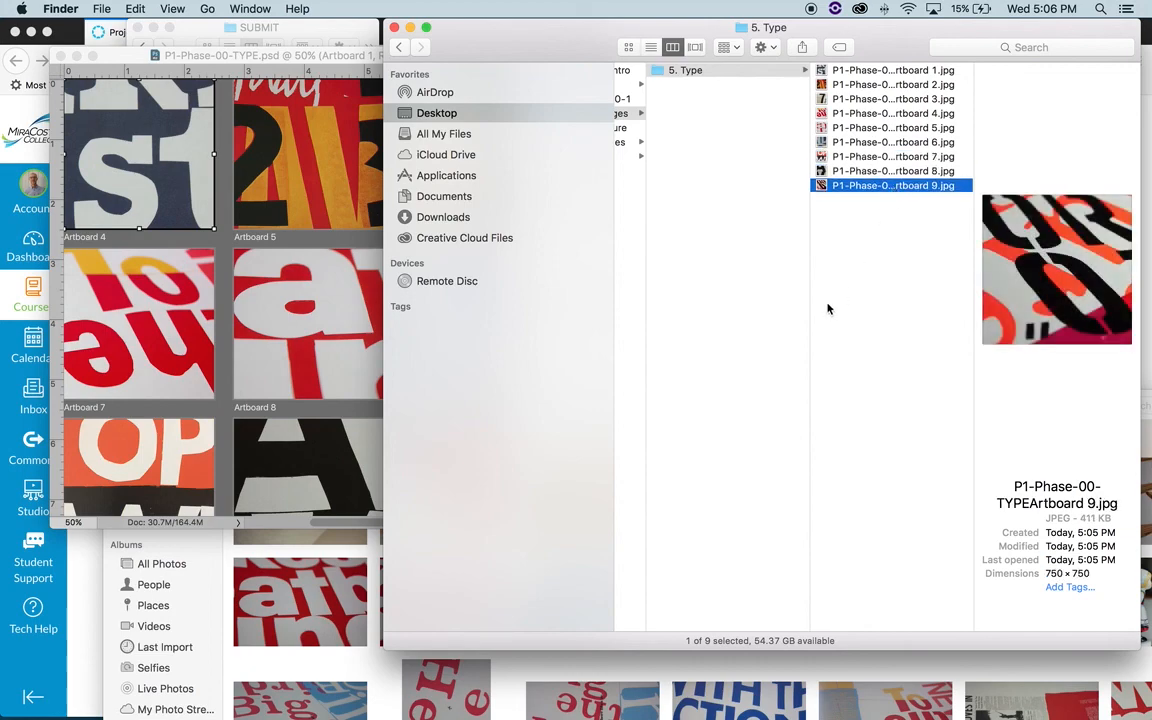